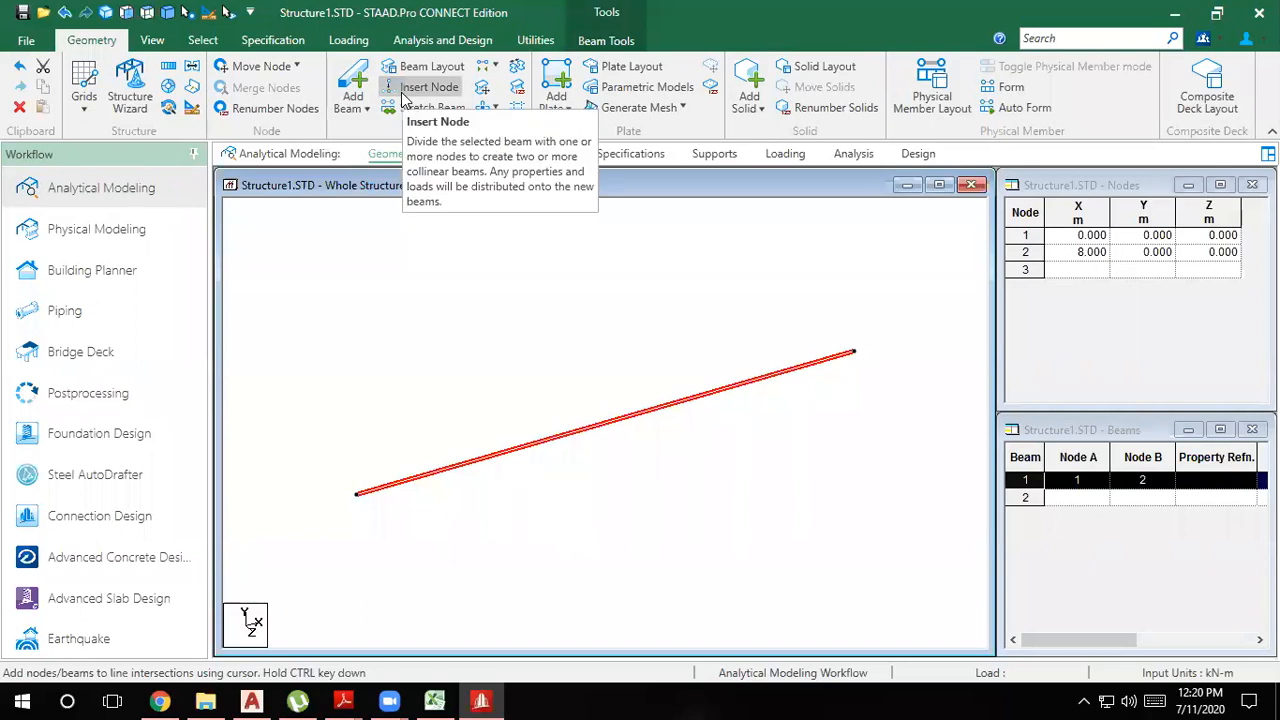
Step: Start Insert Node on the selected beam and try a distance of 2 m, followed by a proportion of 0.3
click(428, 87)
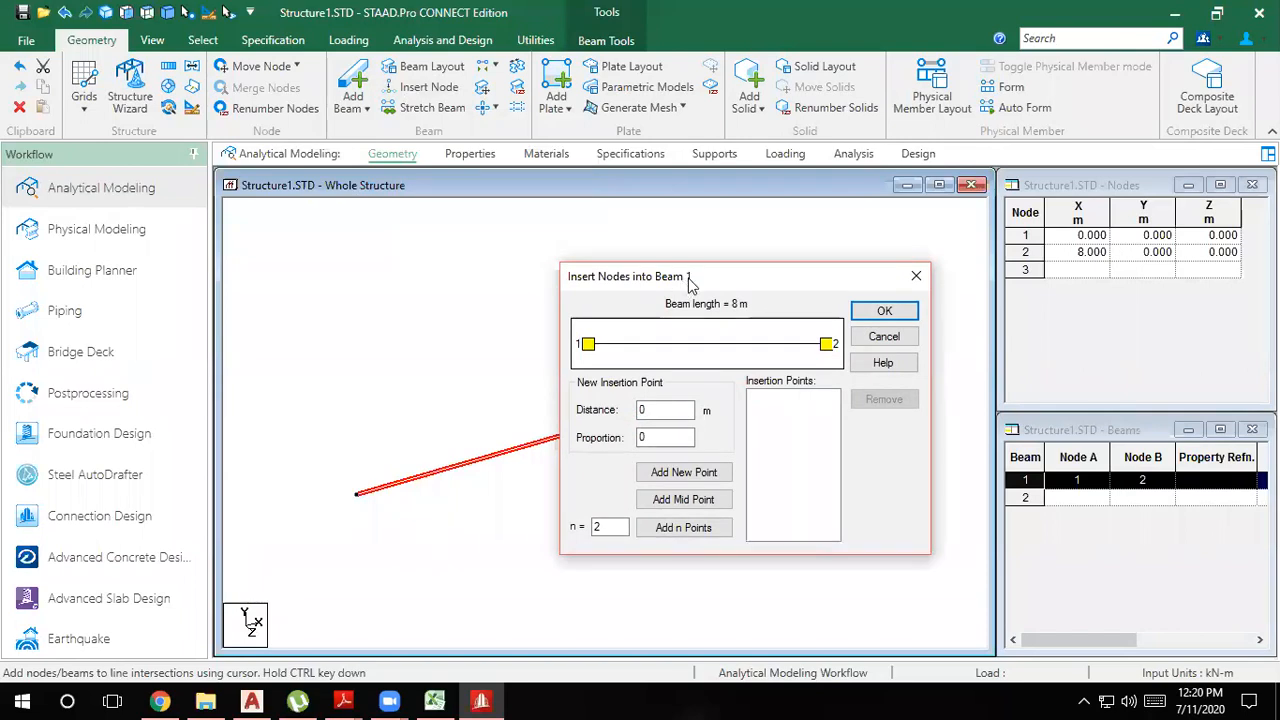
drag(685, 287, 678, 200)
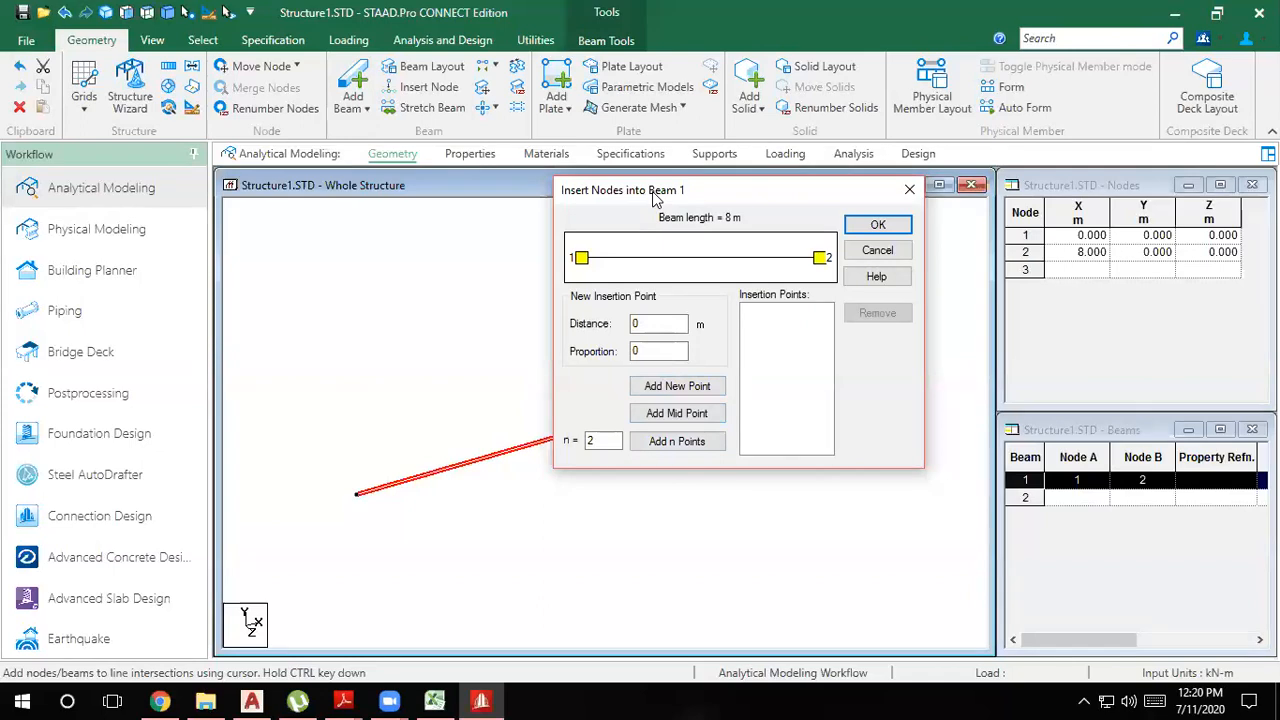
drag(653, 194, 596, 72)
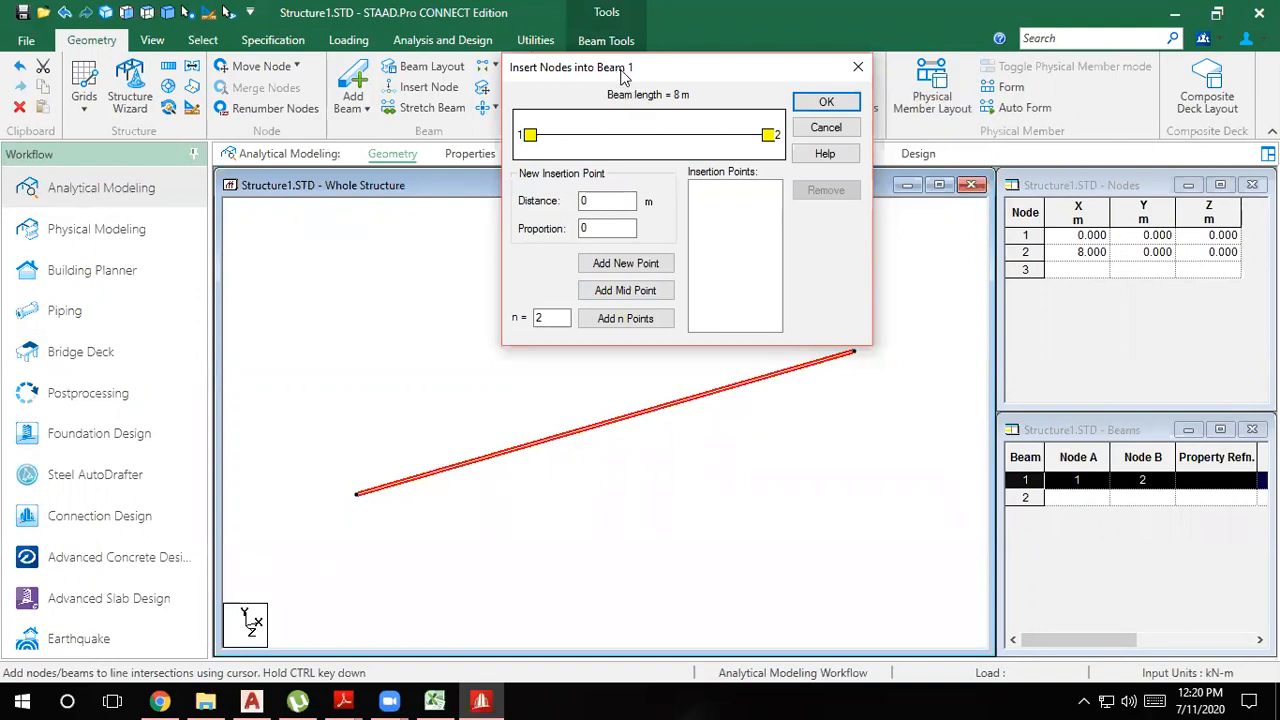
drag(622, 76, 659, 86)
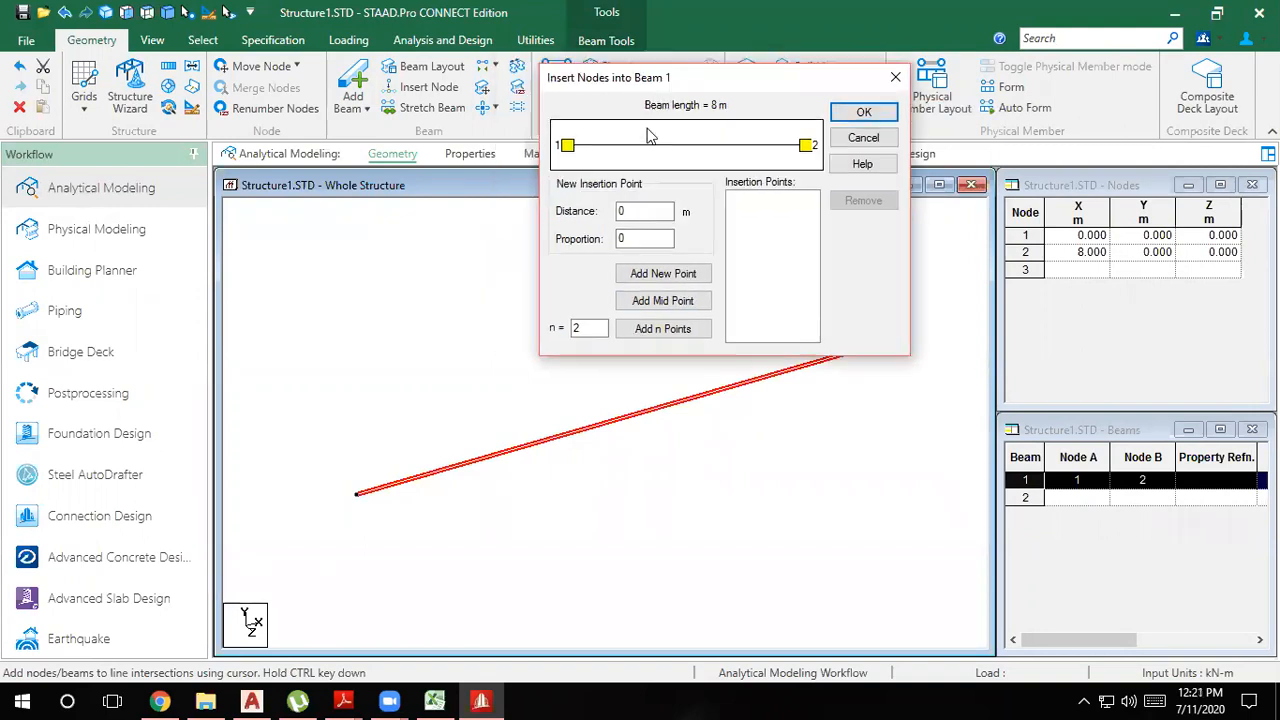
double_click(655, 211)
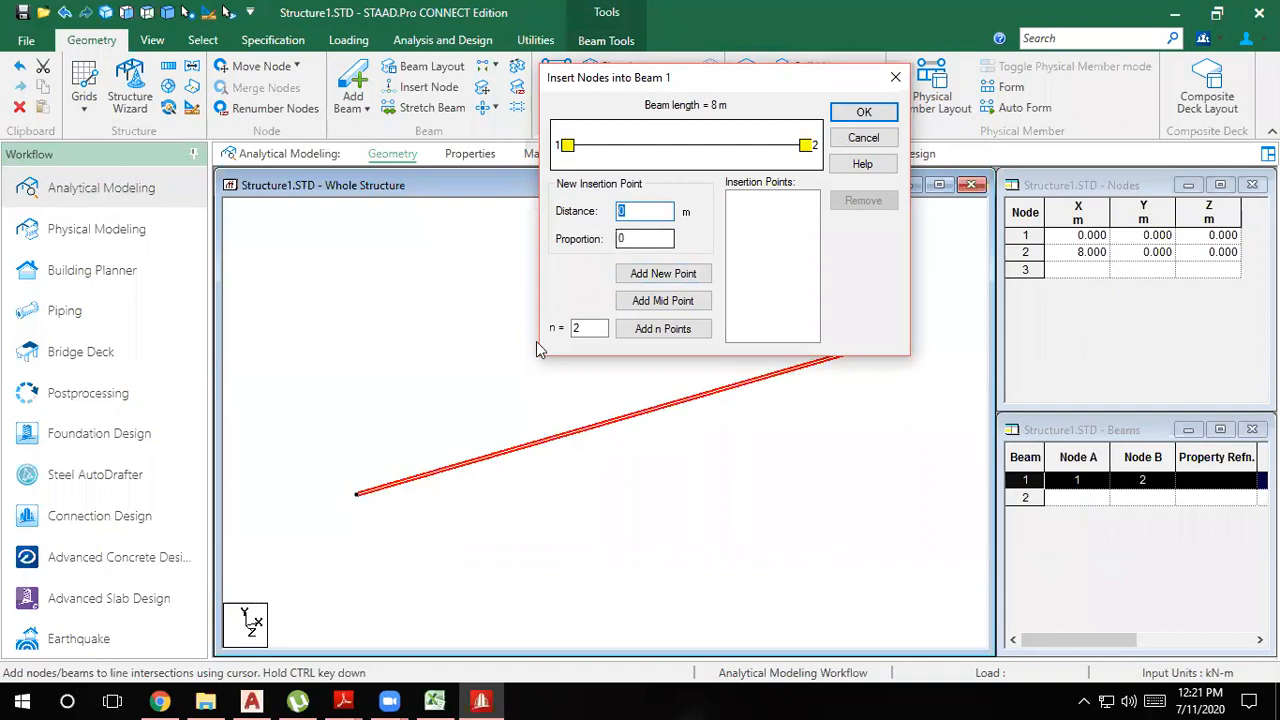
drag(663, 80, 359, 76)
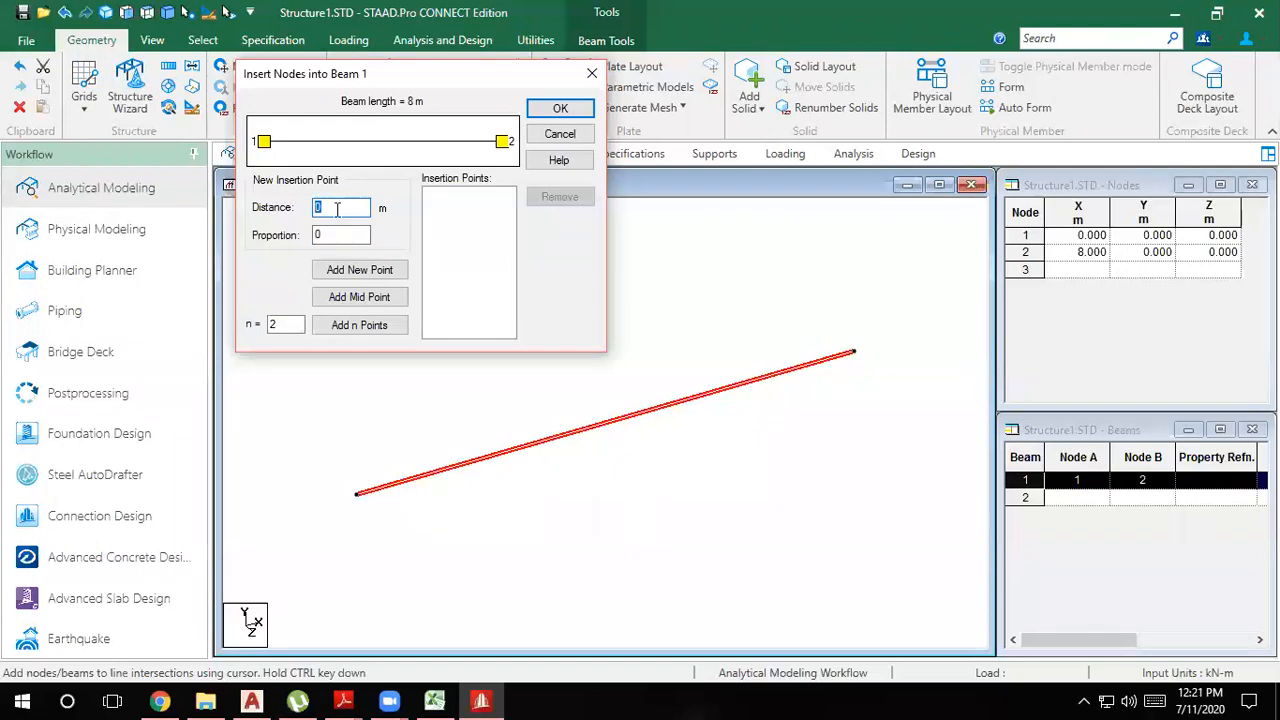
text(2)
drag(343, 236, 105, 275)
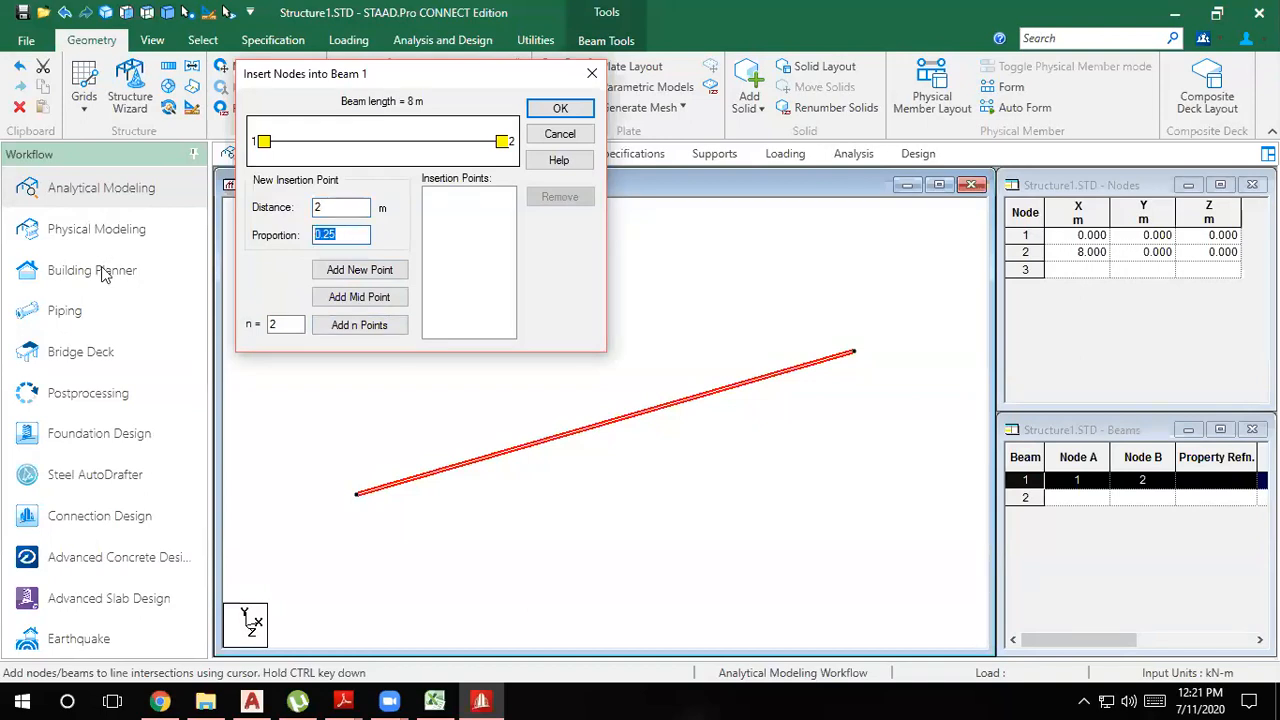
text(.3)
Step: Set the insertion distance to 3 m, add it as a new point and insert the node into the beam
drag(352, 236, 272, 250)
drag(362, 207, 250, 222)
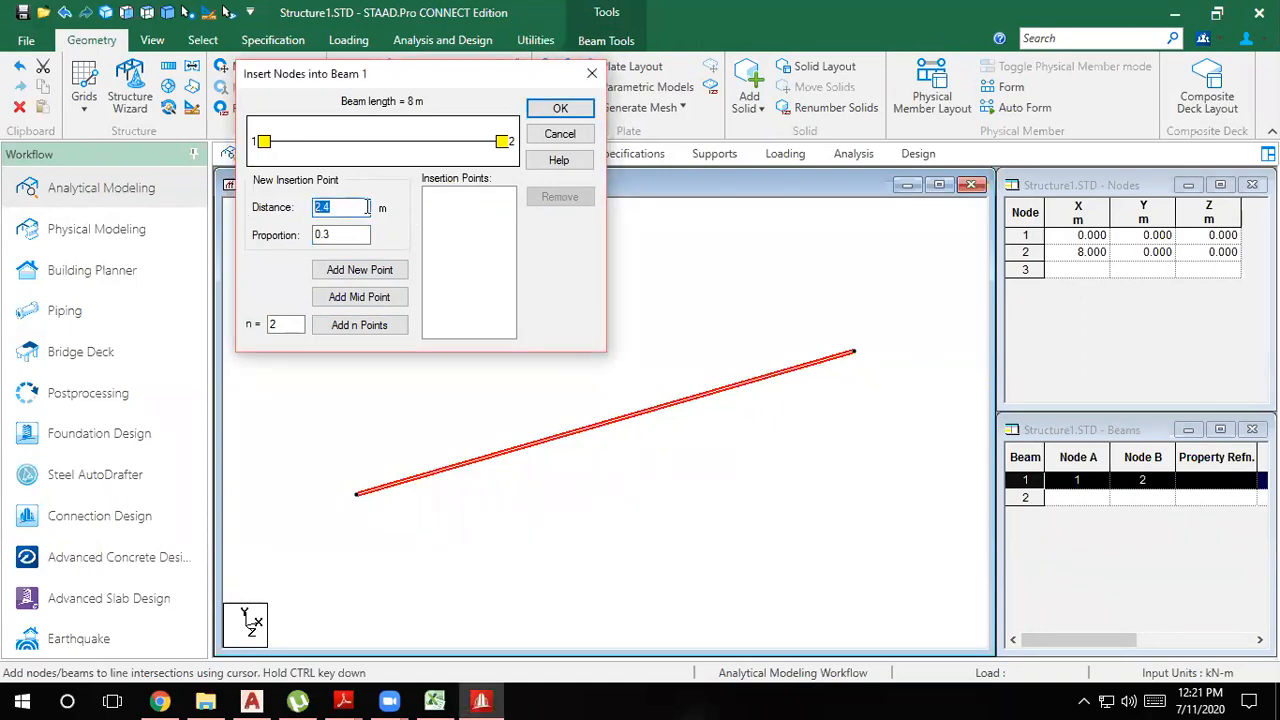
text(3)
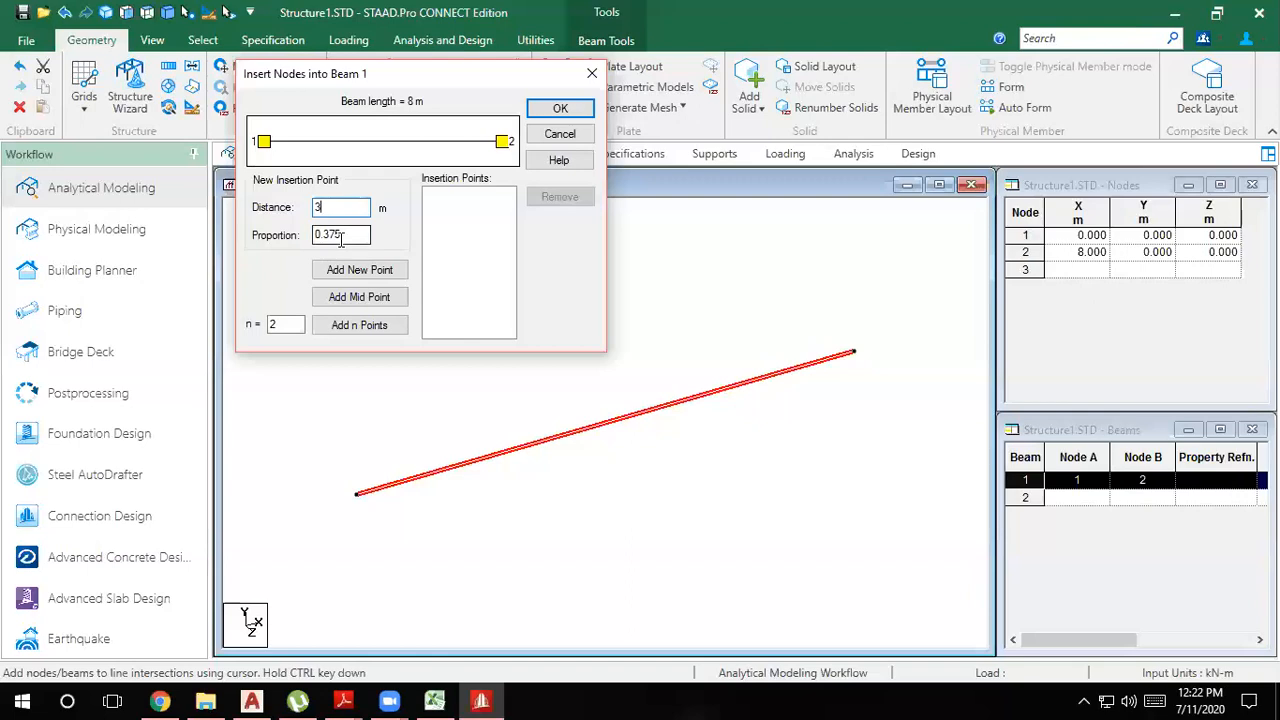
click(373, 278)
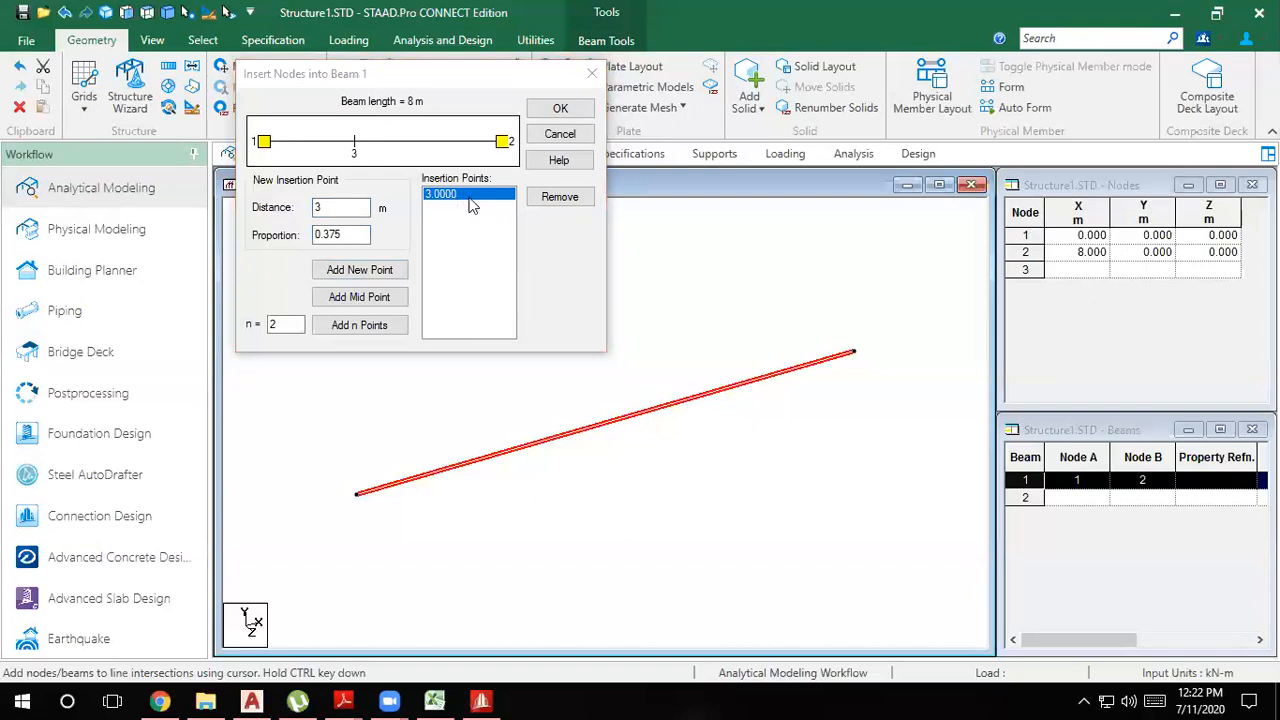
click(561, 111)
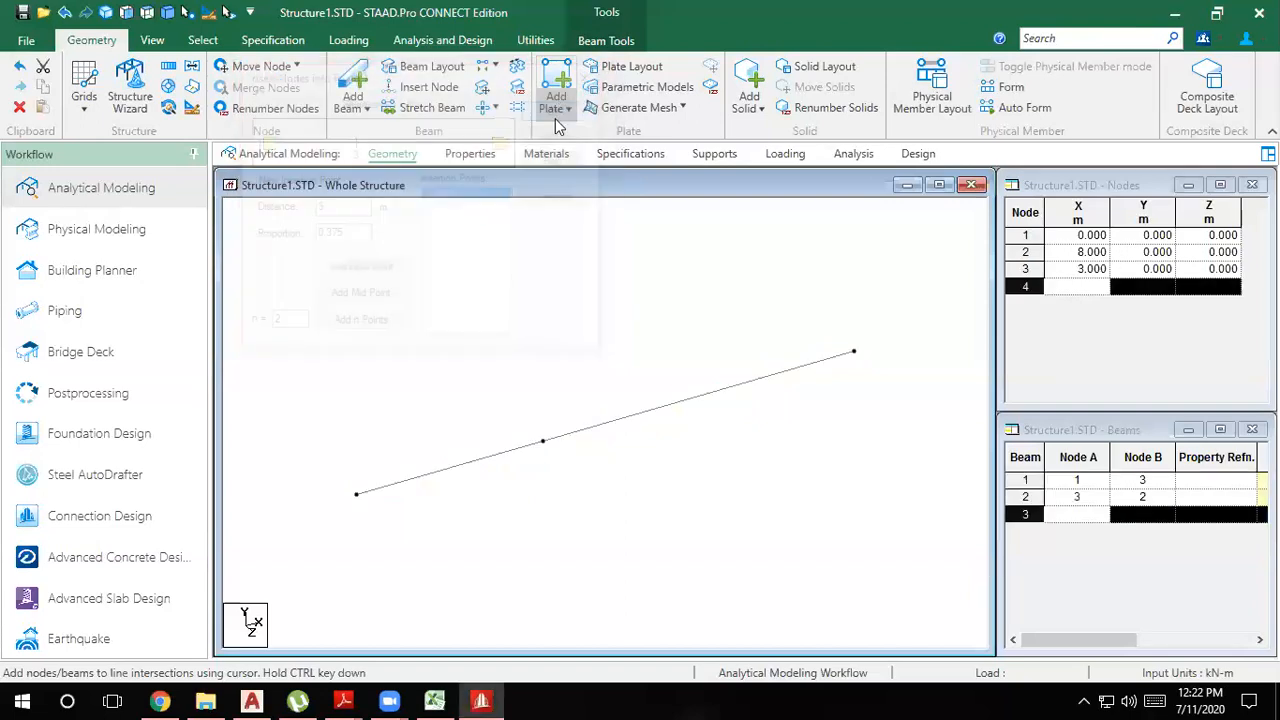
Step: Check the geometry properties of the beam segment between nodes 1 and 3, and undo the node insertion
click(512, 455)
double_click(507, 457)
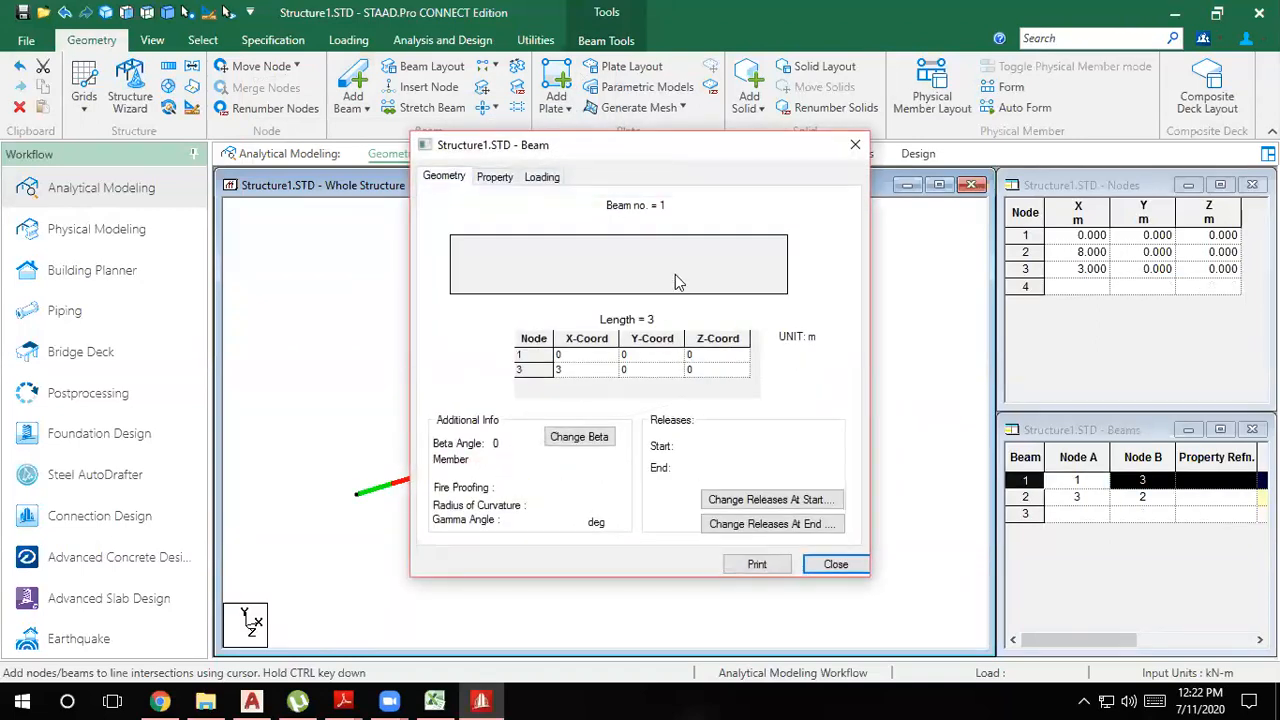
click(855, 145)
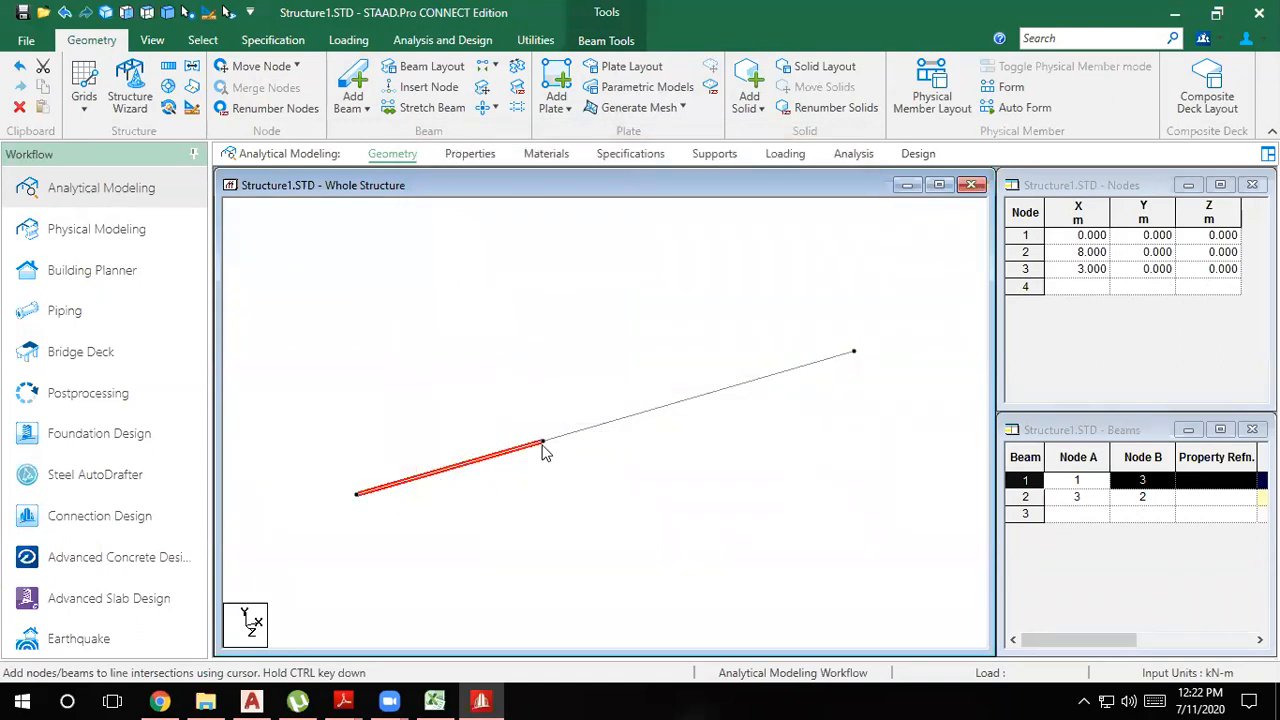
click(543, 463)
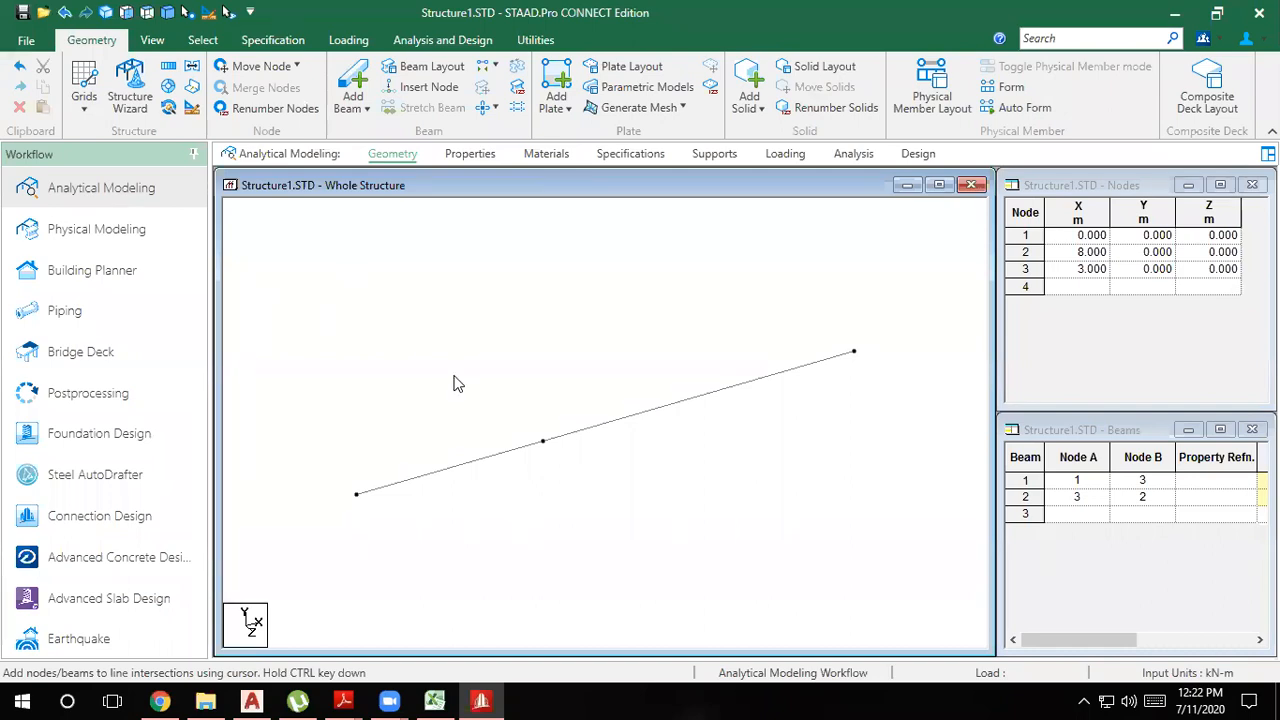
key(ctrl+z)
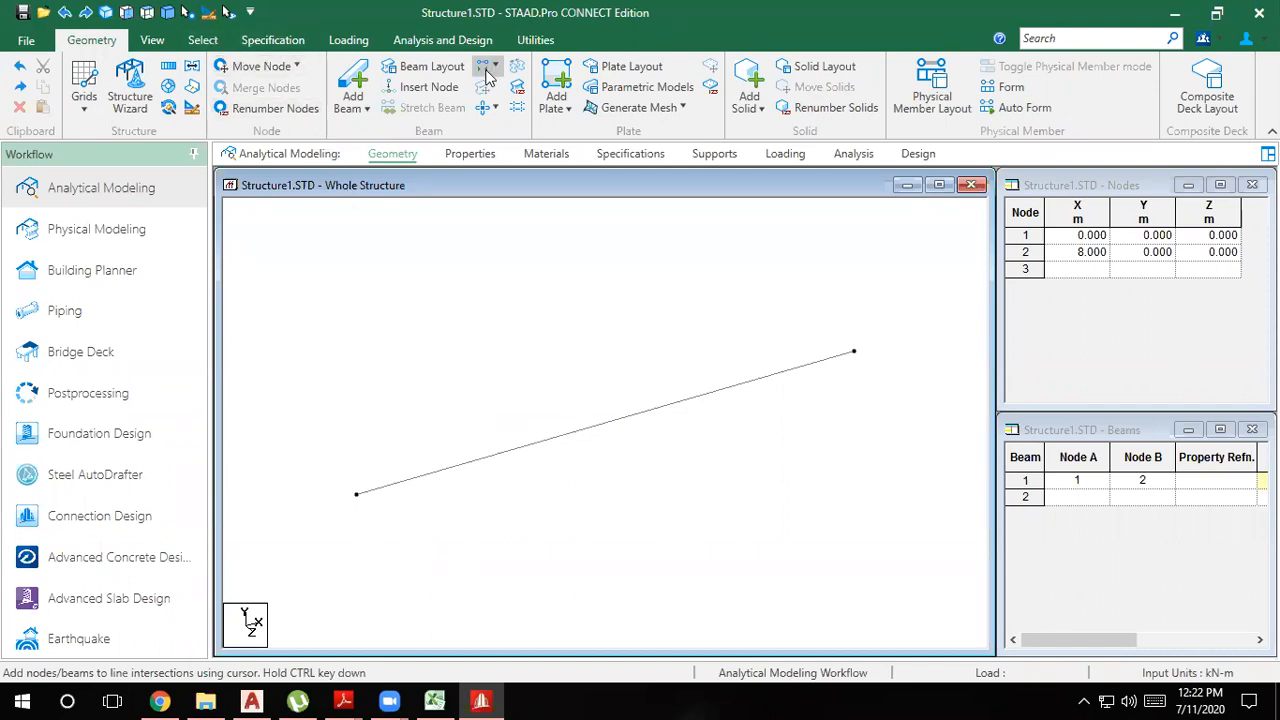
Step: Insert a node into the beam at a distance of 4 m and undo the insertion
click(459, 465)
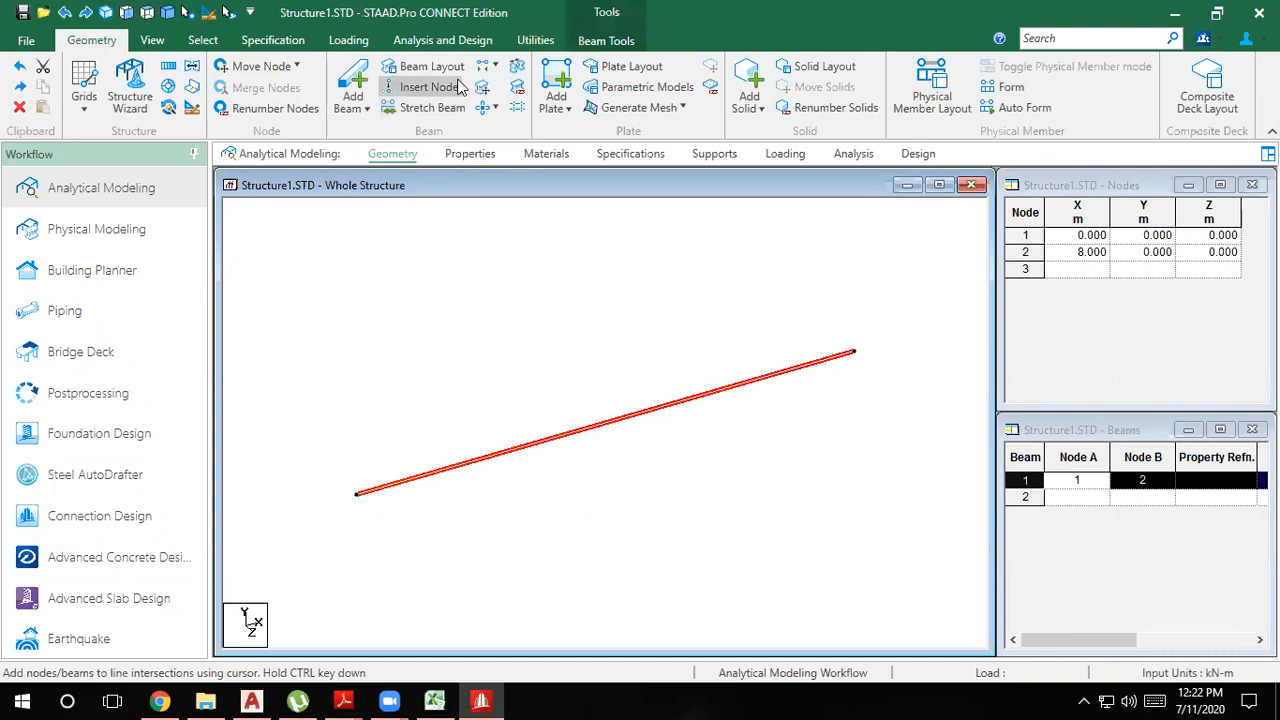
click(428, 89)
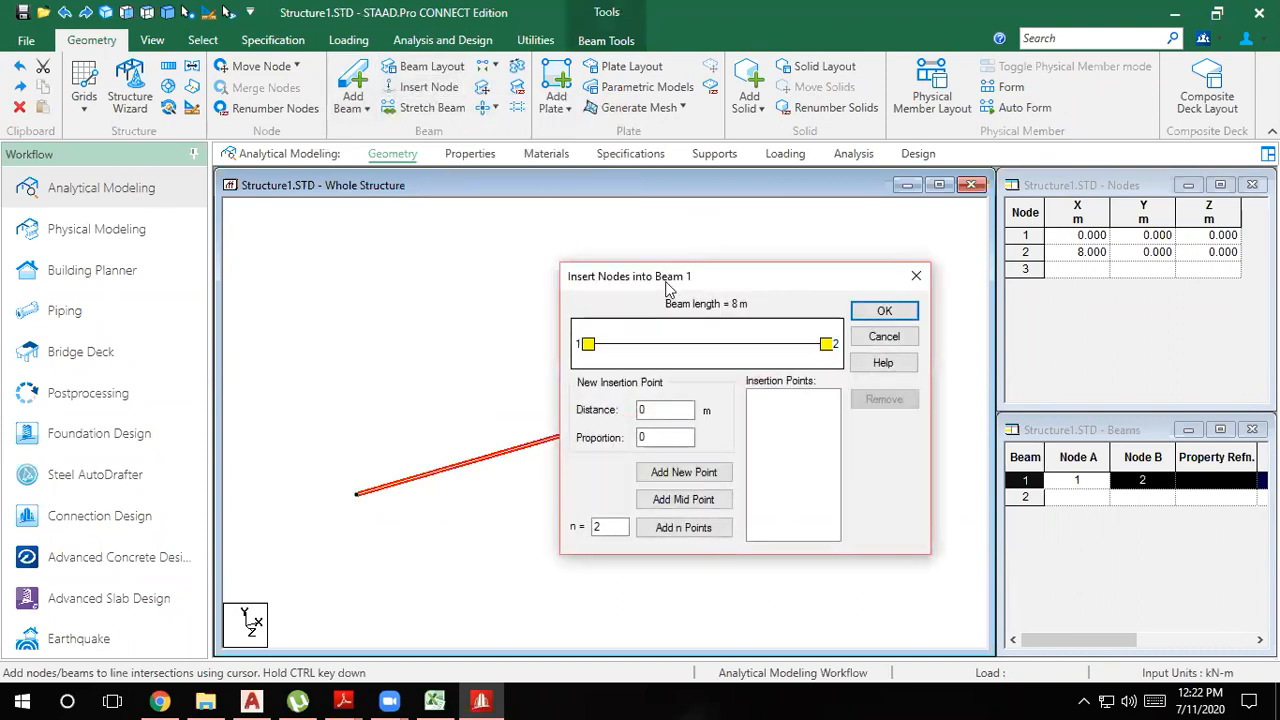
drag(672, 283, 693, 117)
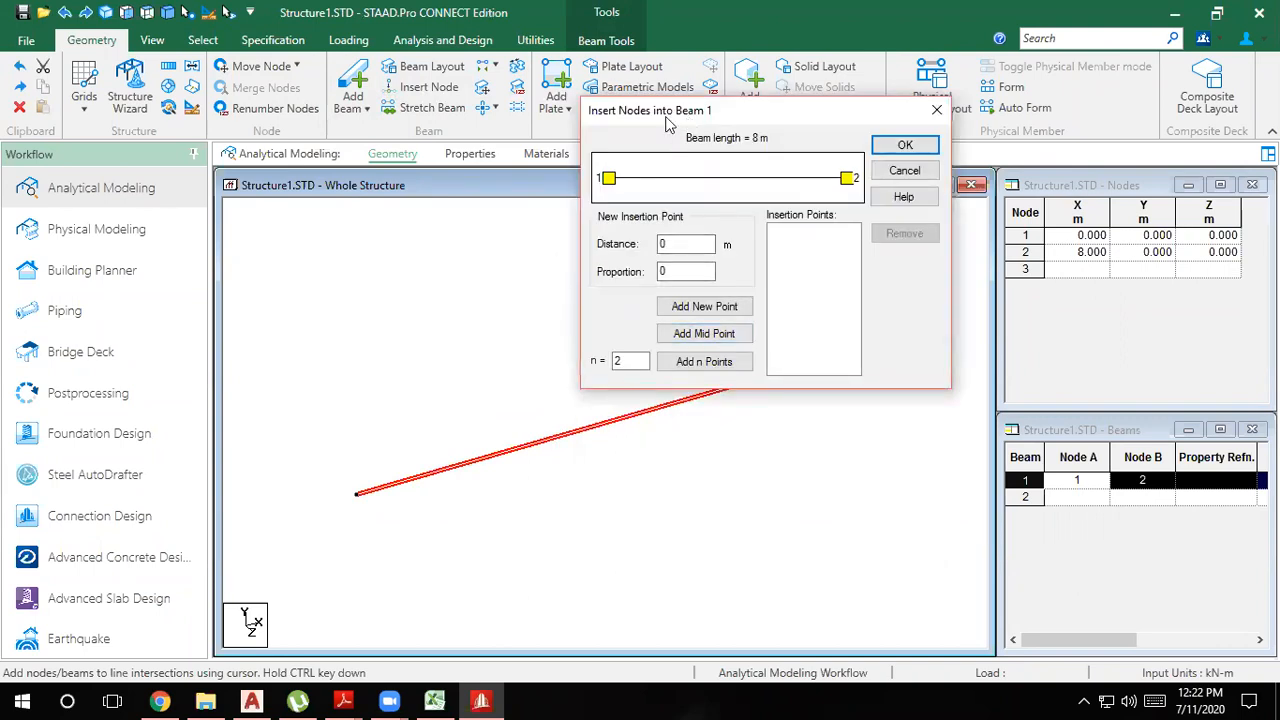
drag(653, 112, 393, 16)
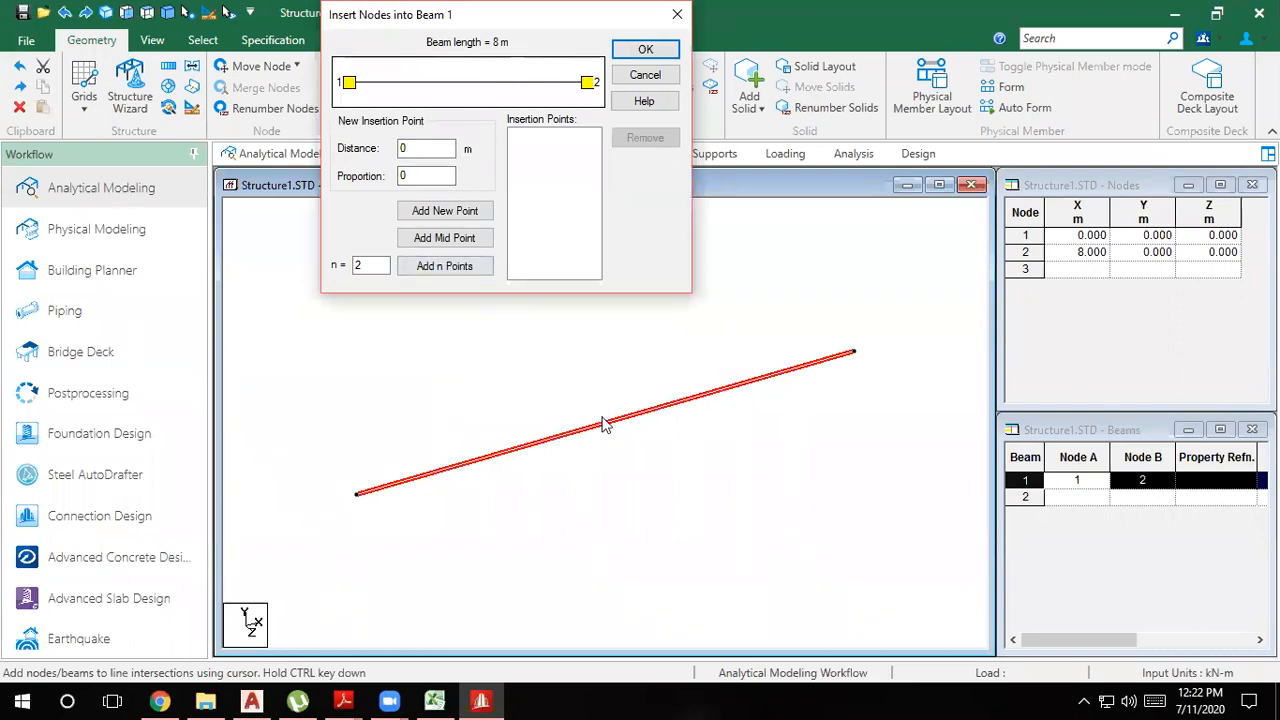
double_click(407, 146)
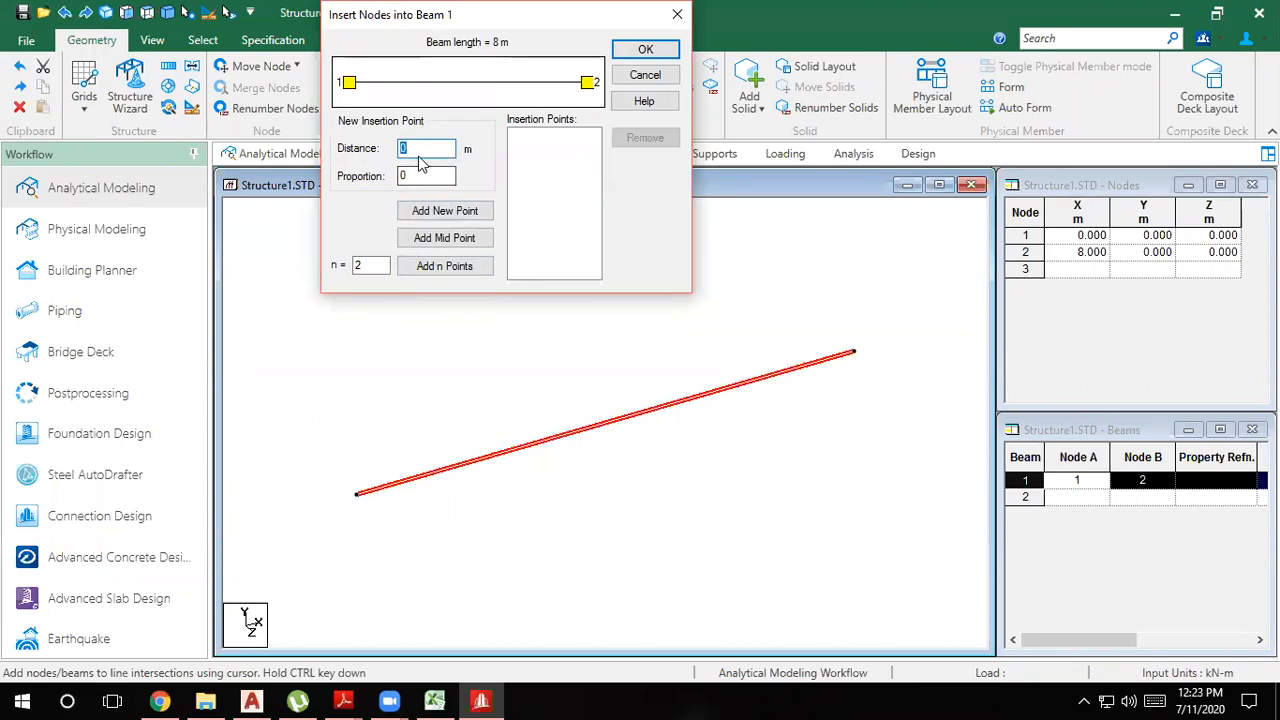
text(4)
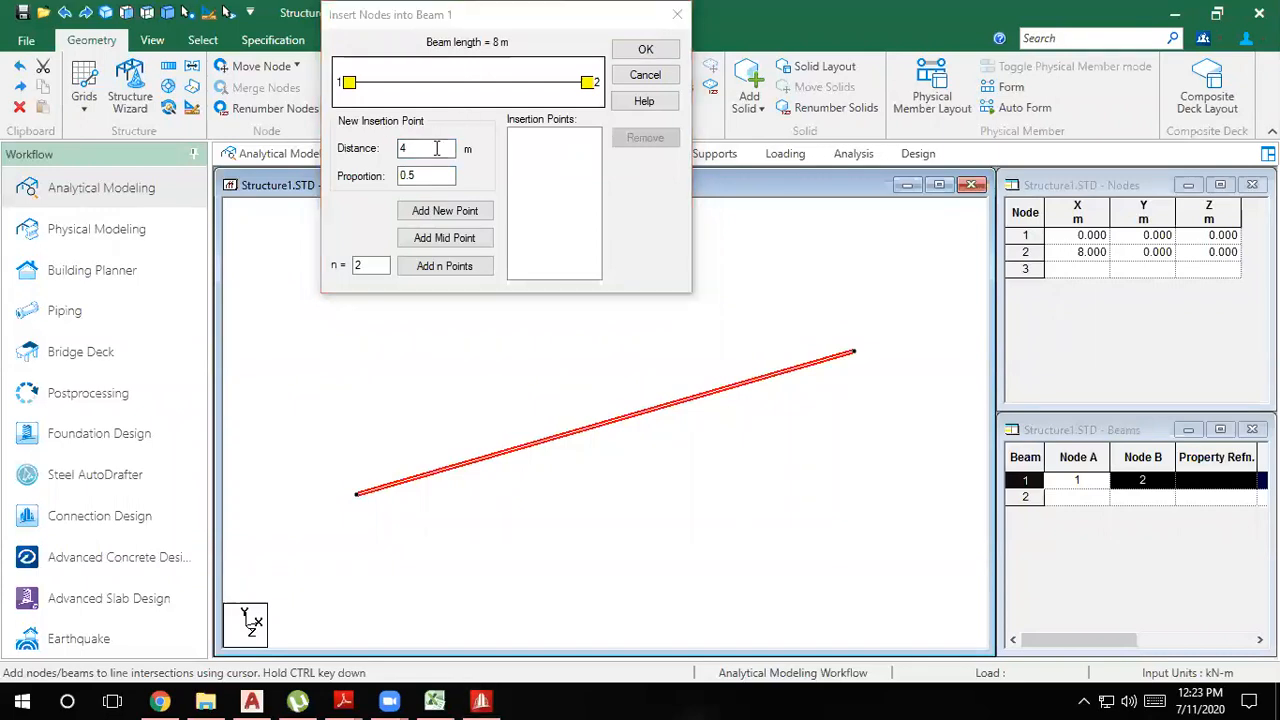
click(455, 213)
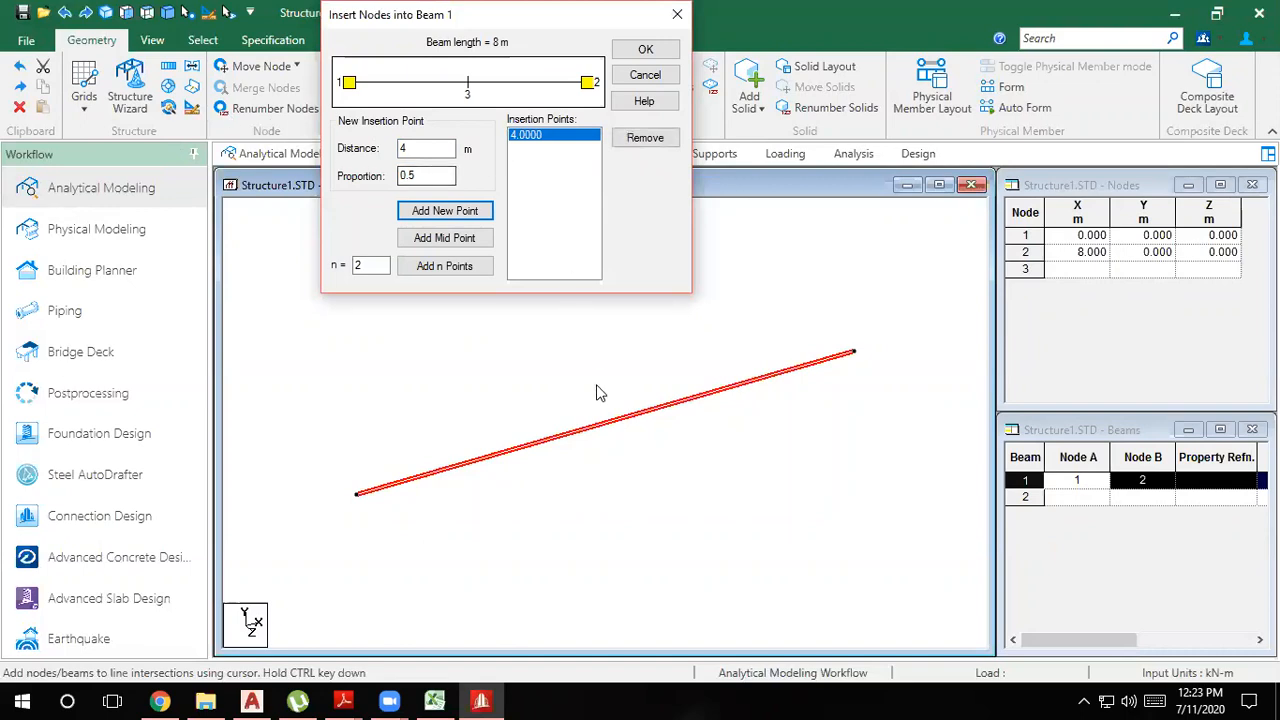
click(645, 49)
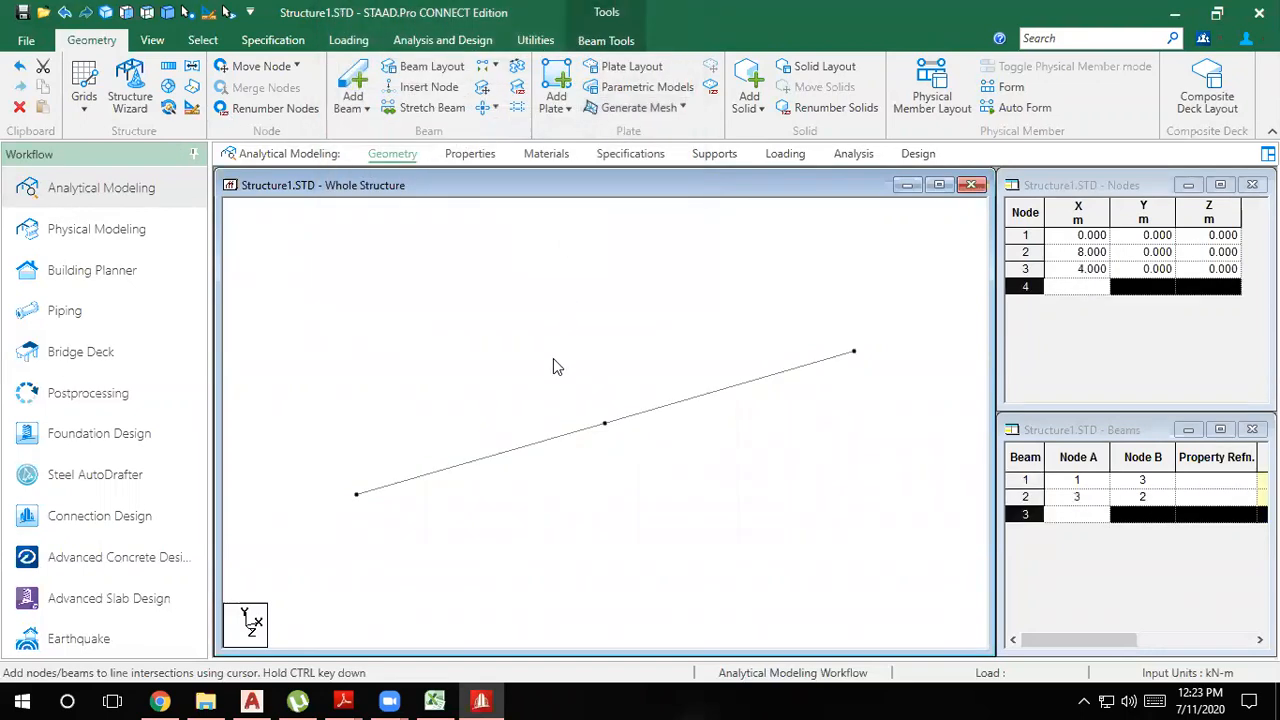
key(ctrl+z)
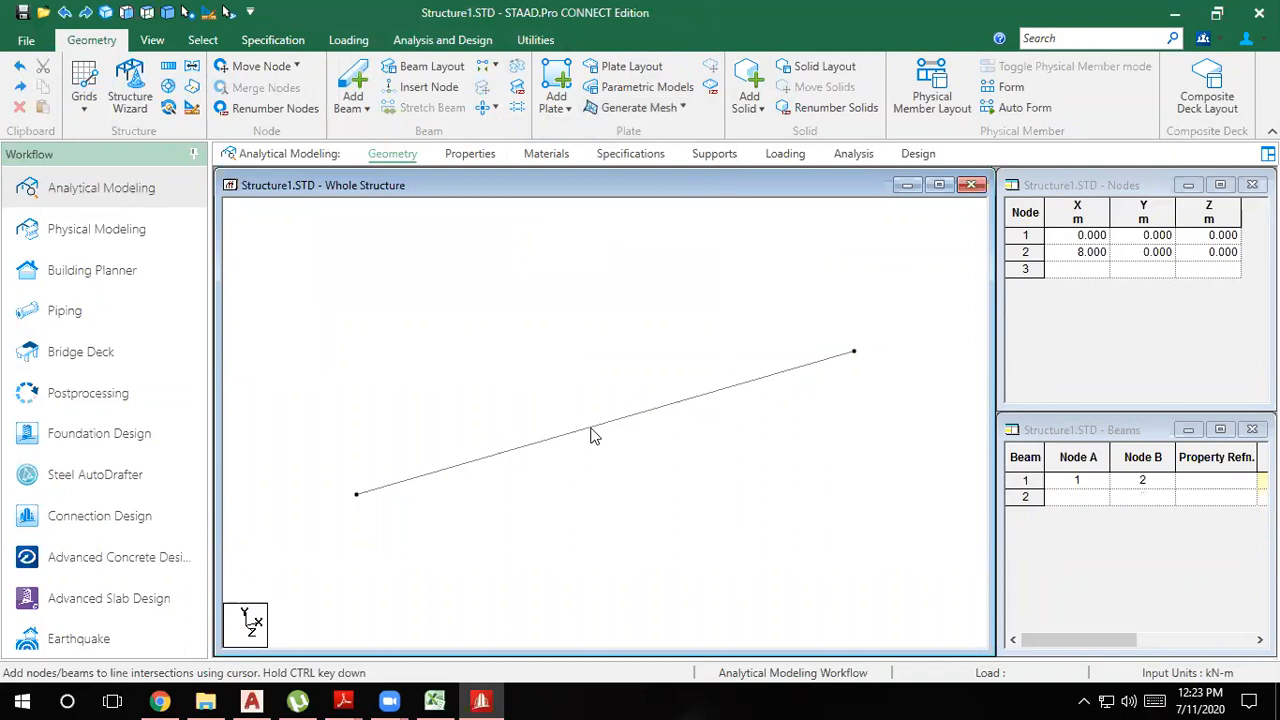
Step: Insert a node into the beam using the Add Mid Point option and undo the insertion
click(590, 433)
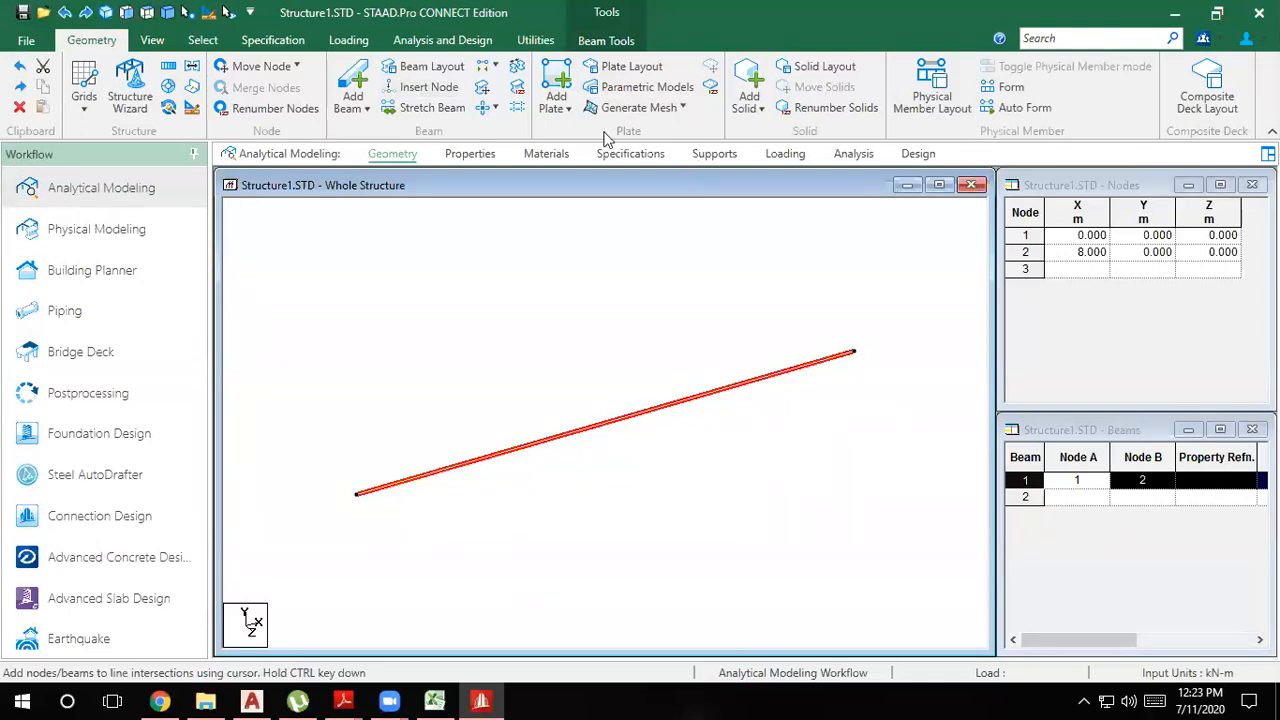
click(420, 87)
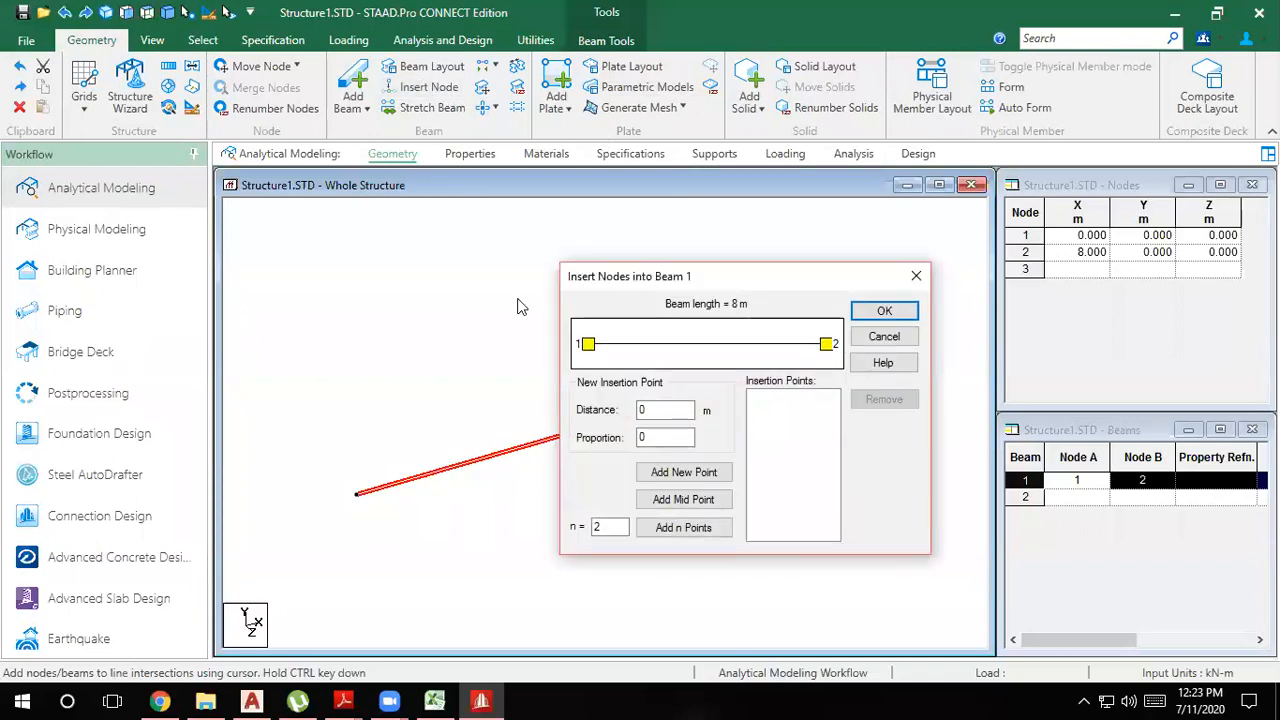
click(686, 500)
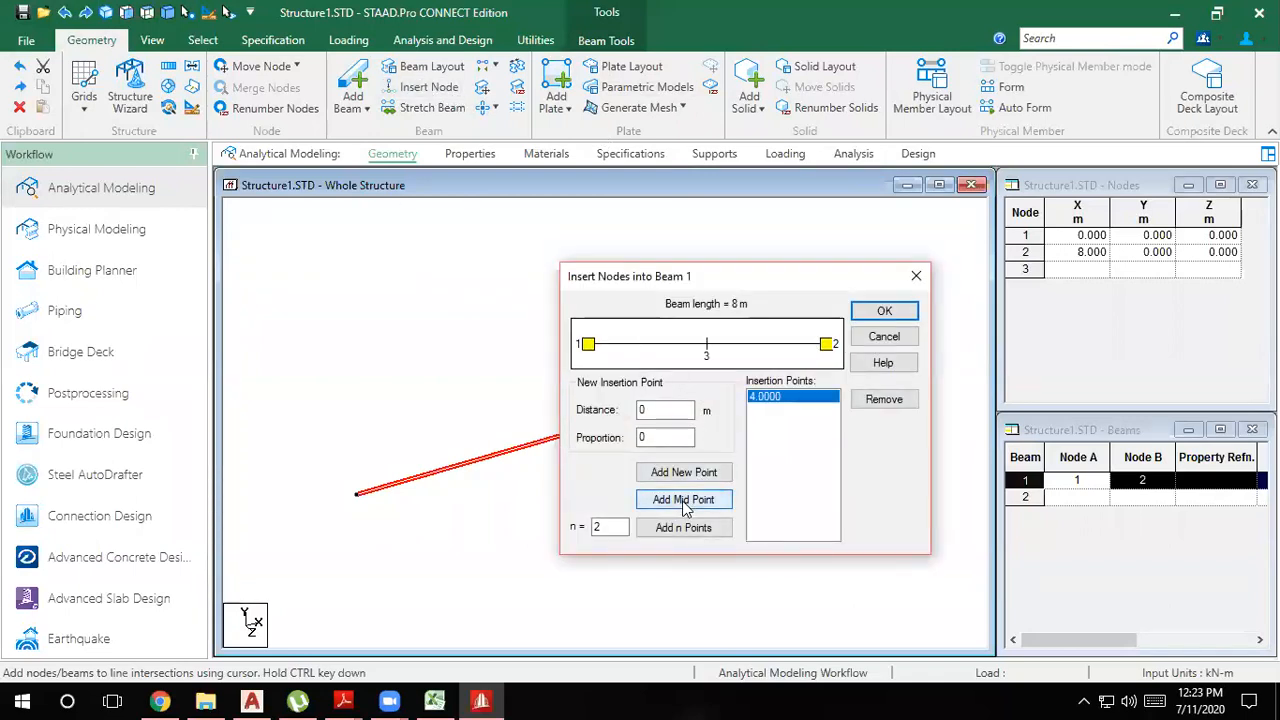
click(884, 313)
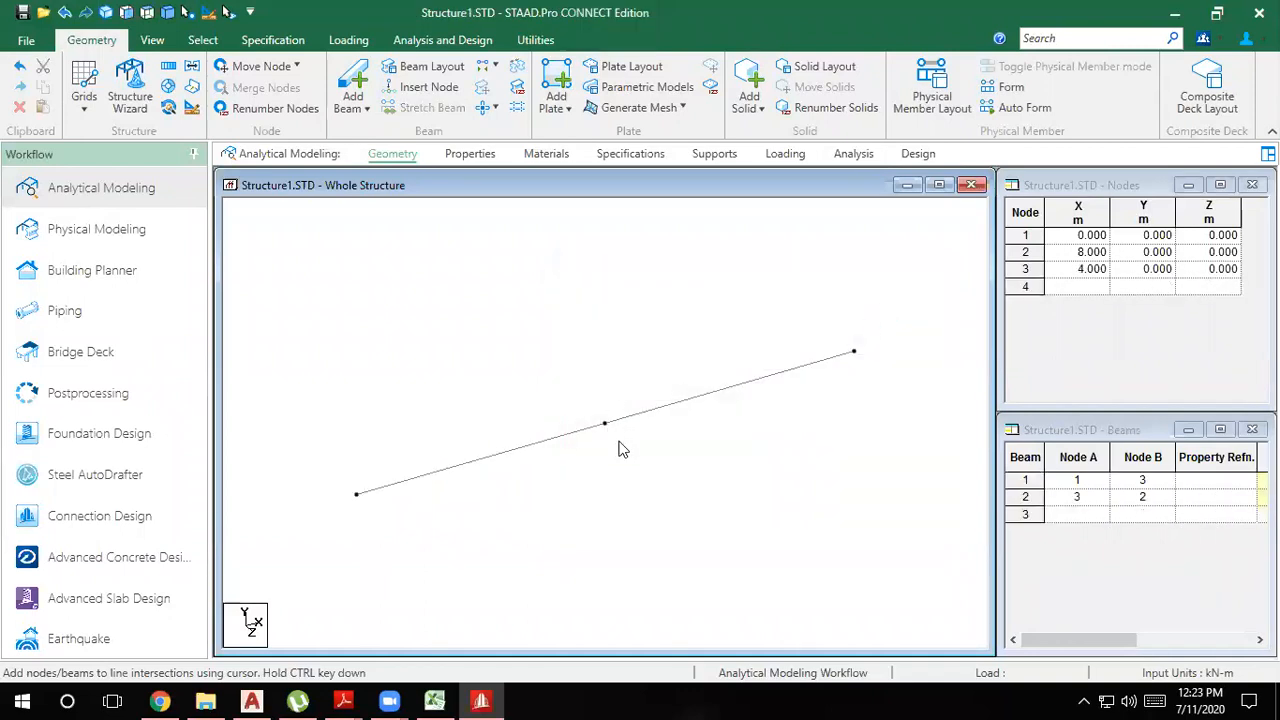
key(ctrl+z)
middle_drag(620, 450, 622, 386)
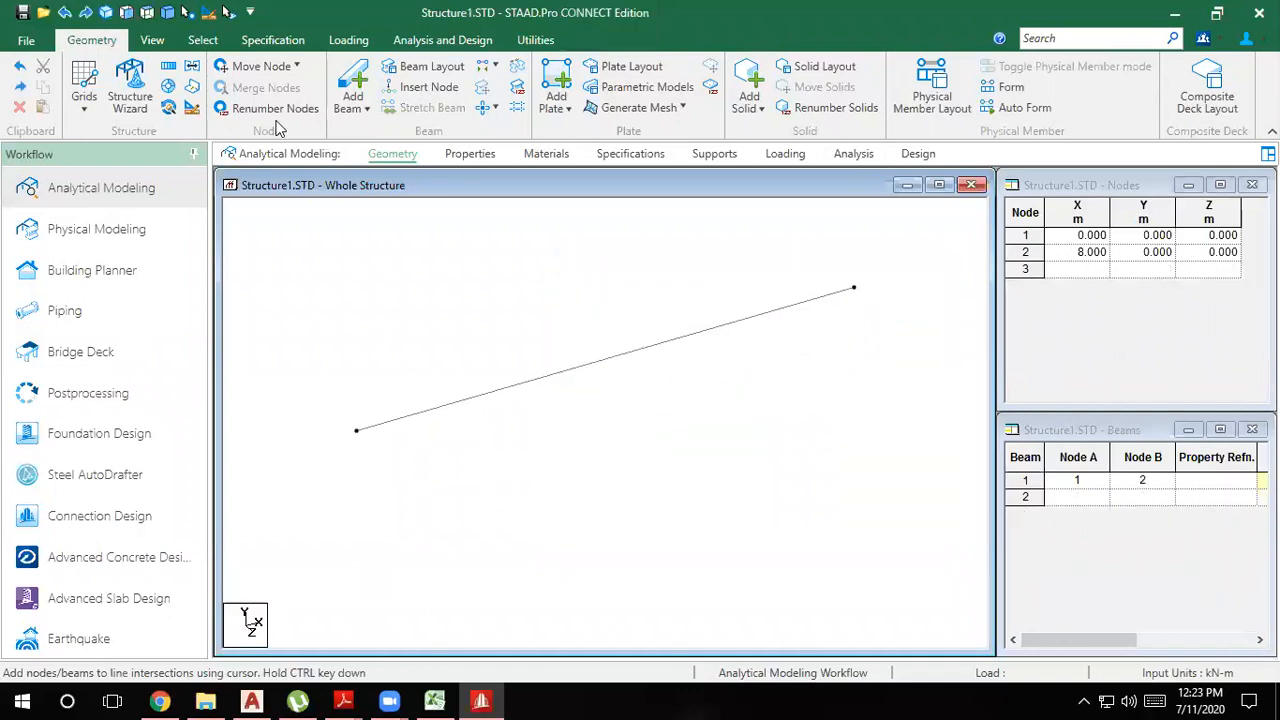
click(455, 90)
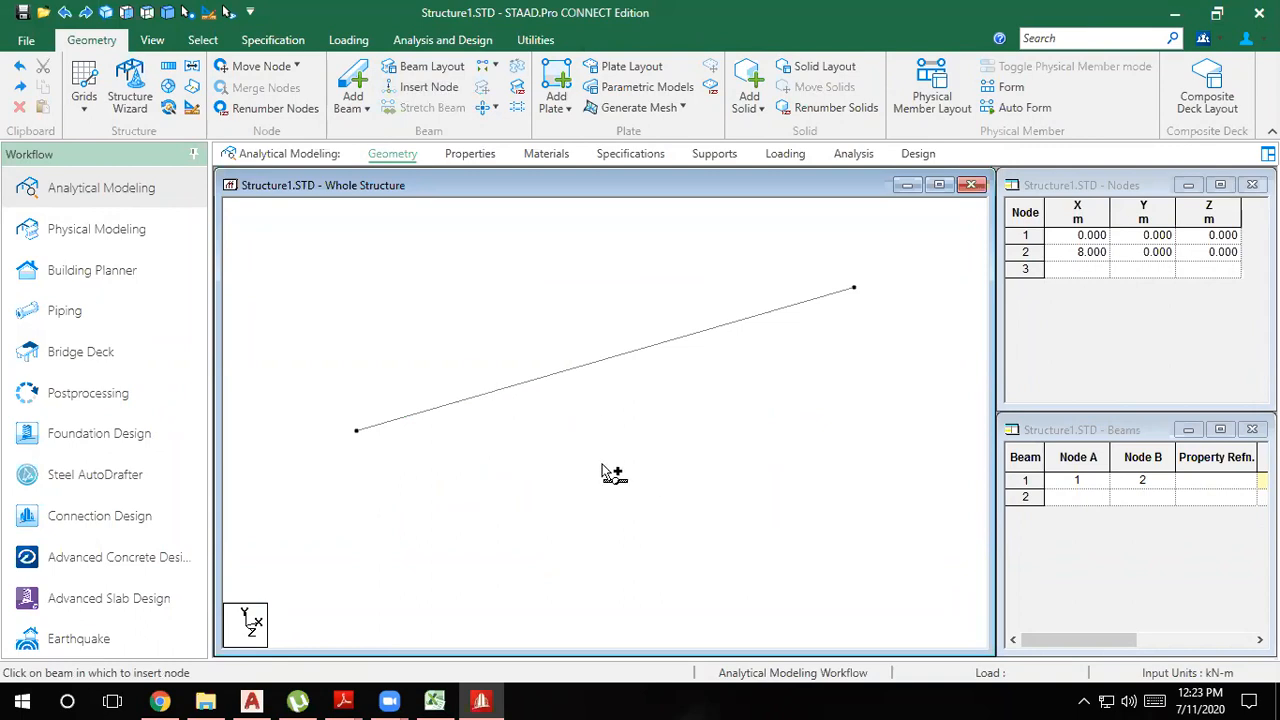
click(543, 381)
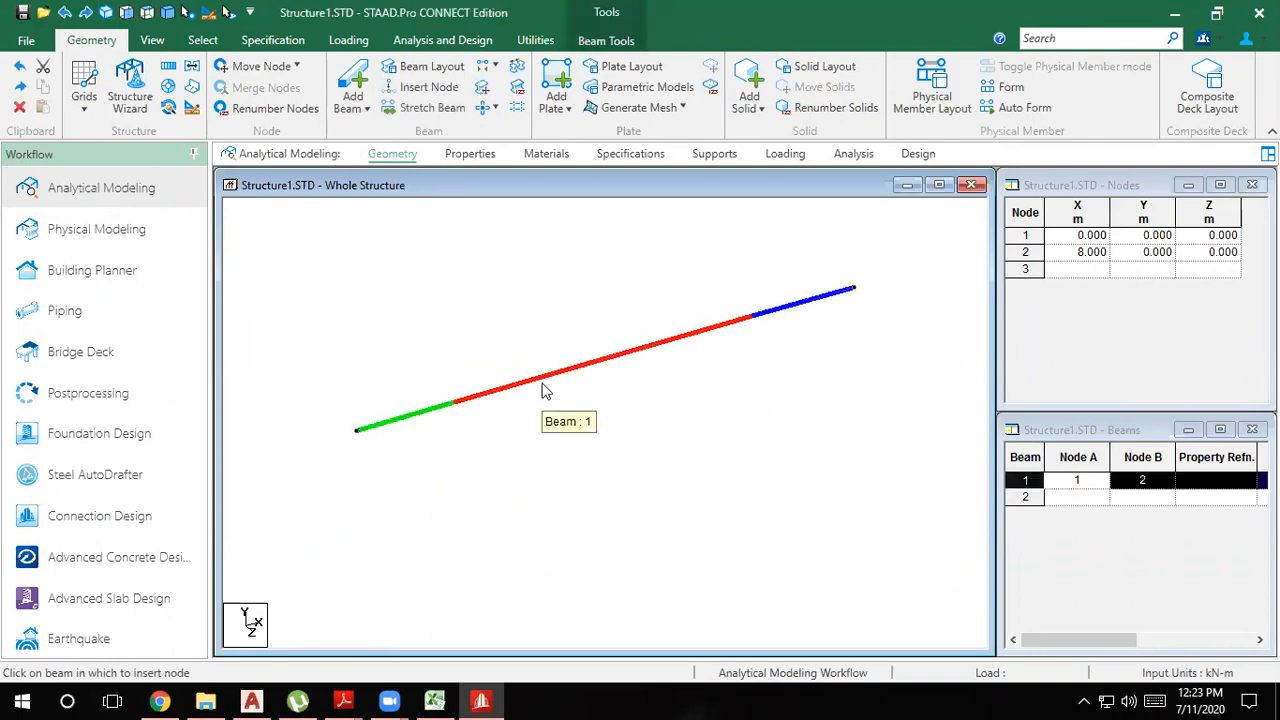
click(429, 87)
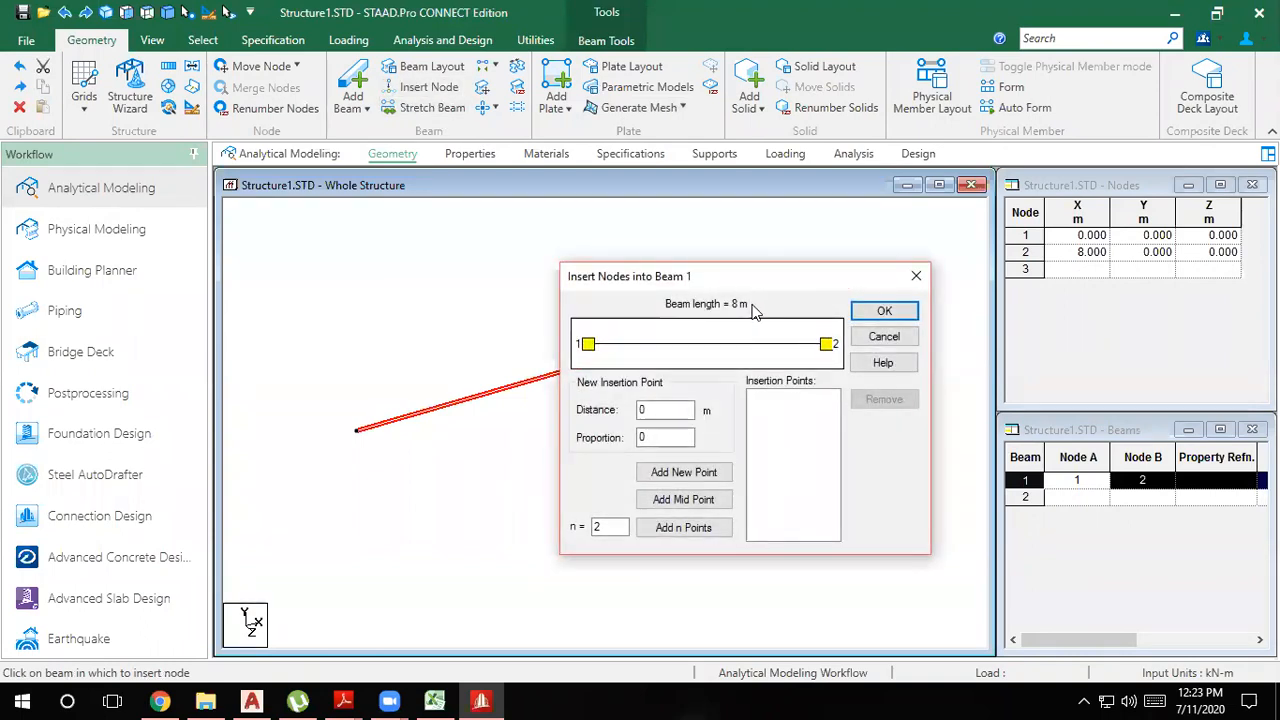
click(616, 136)
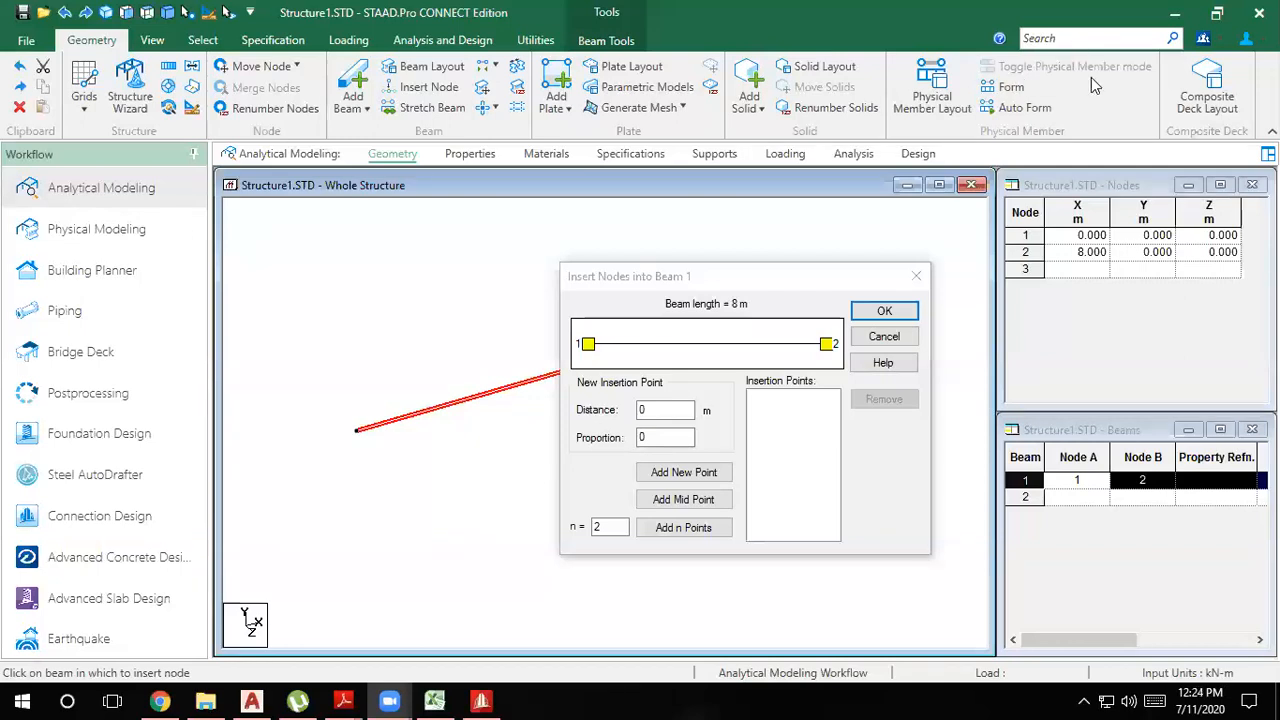
click(916, 276)
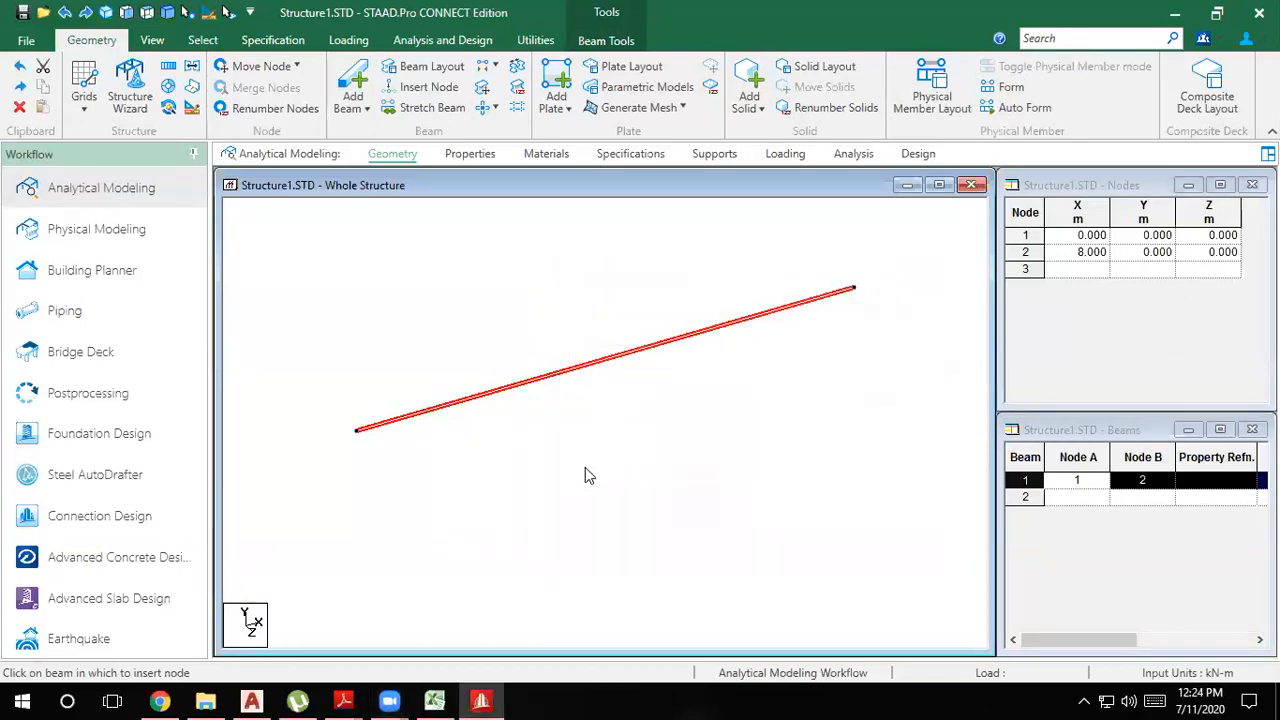
click(547, 382)
click(577, 503)
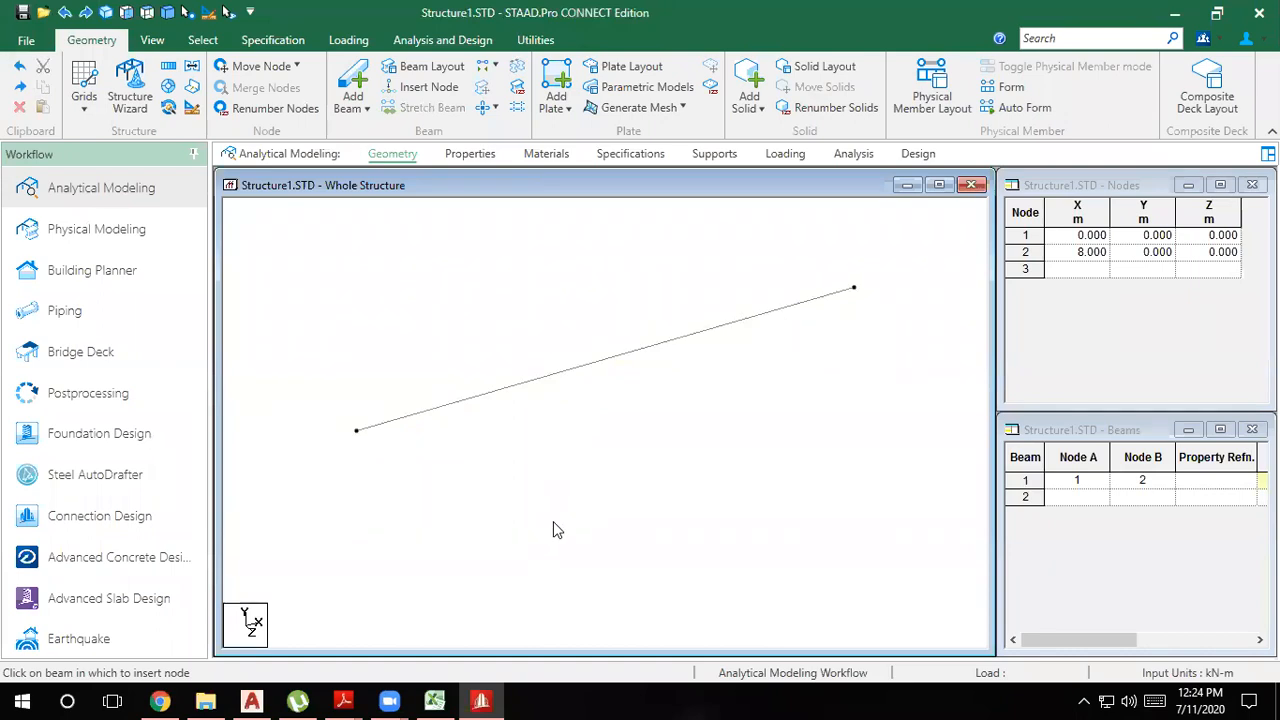
Step: Reverse the beam's direction by setting its Node A to 2 and its Node B to 1
scroll(606, 362, up, 1)
scroll(609, 372, up, 5)
scroll(606, 370, down, 4)
click(528, 393)
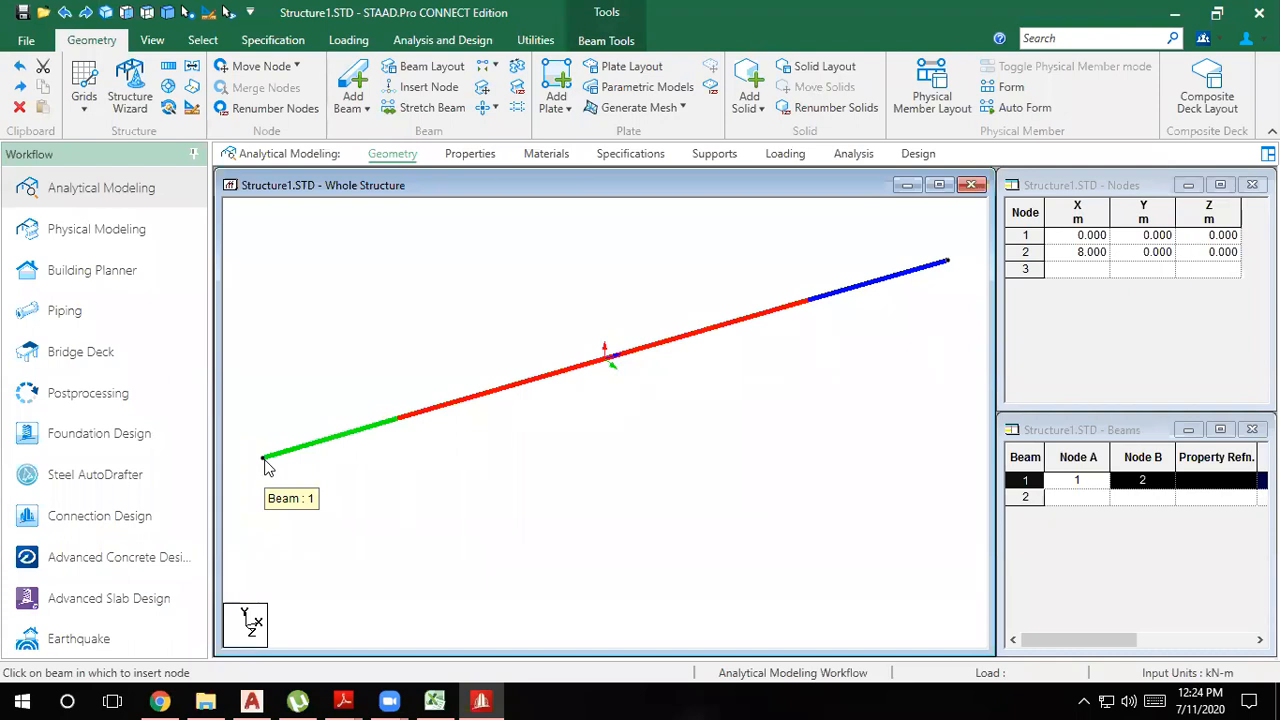
click(600, 483)
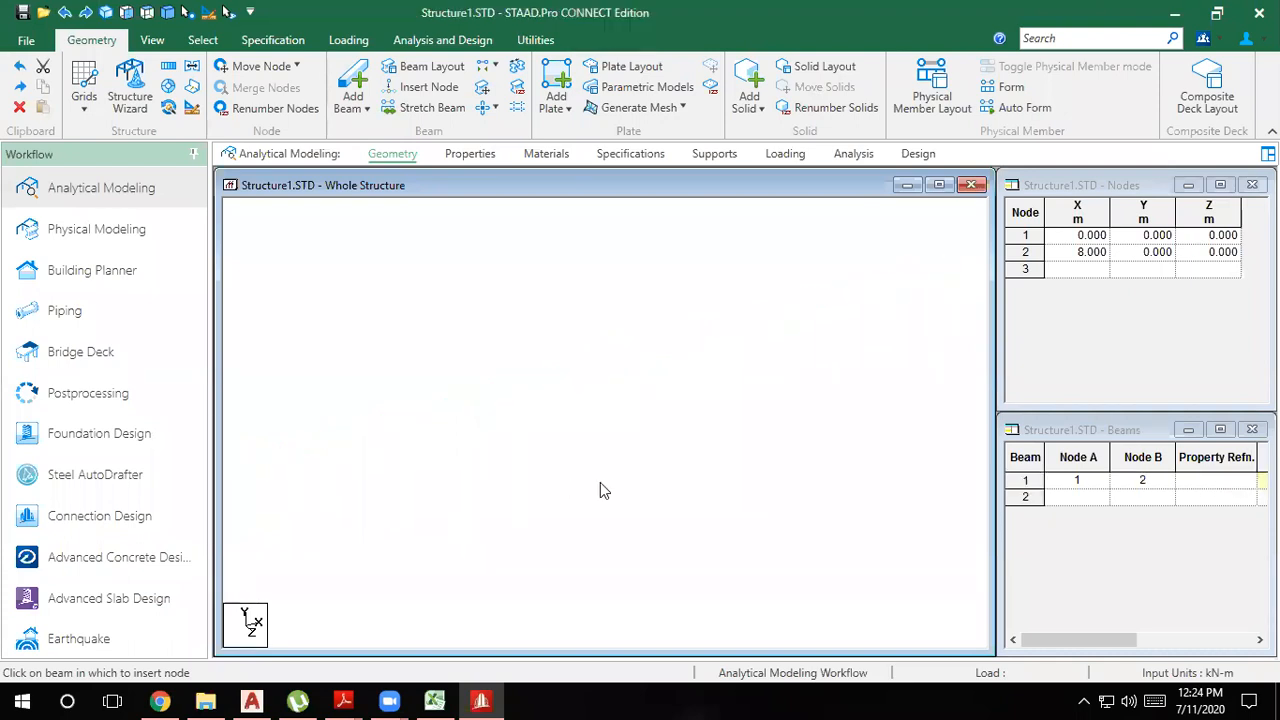
click(1083, 483)
text(2)
click(1163, 487)
text(1)
click(1098, 497)
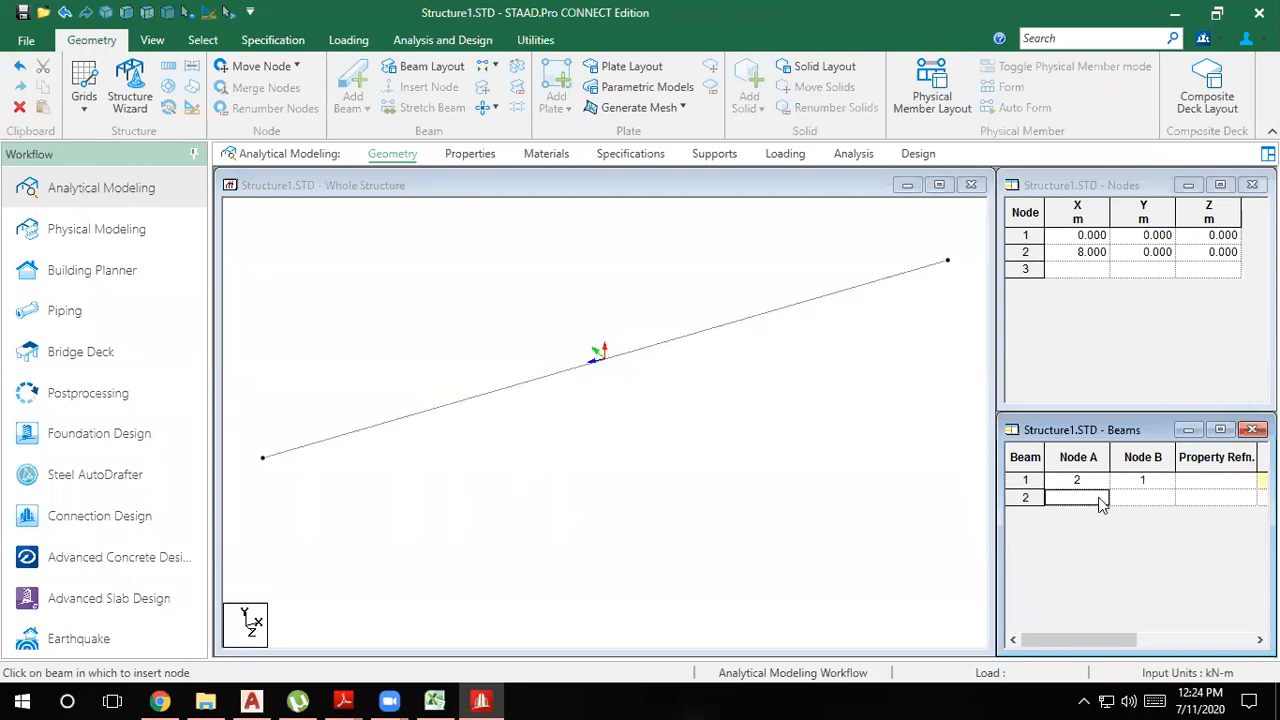
Step: Insert a node into the reversed beam at a distance of 2 m from its start node
click(686, 480)
click(656, 350)
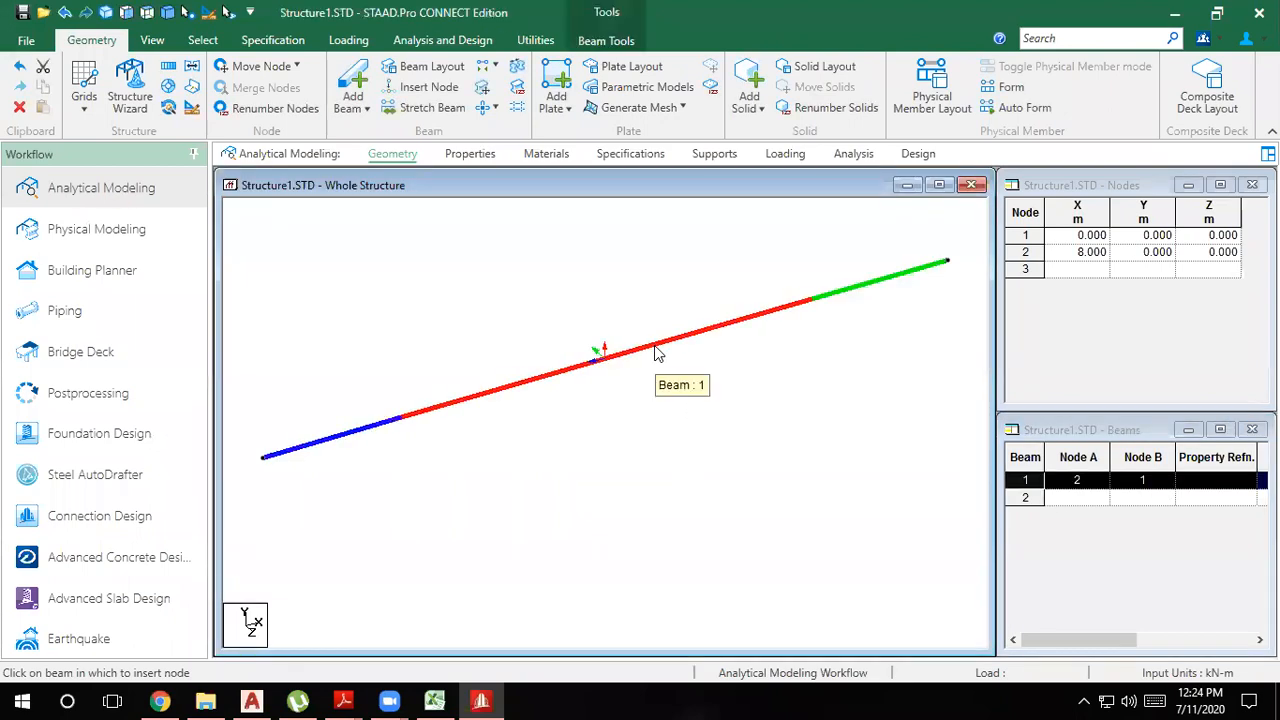
click(597, 359)
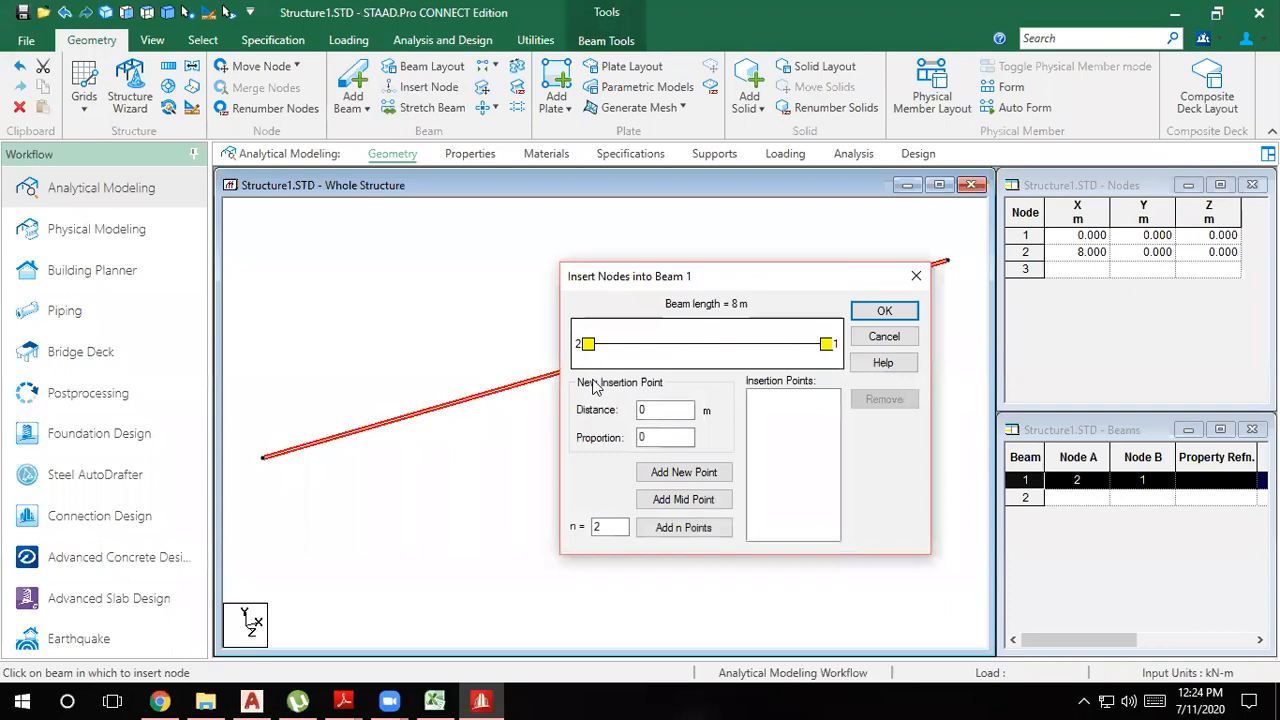
double_click(654, 410)
text(2)
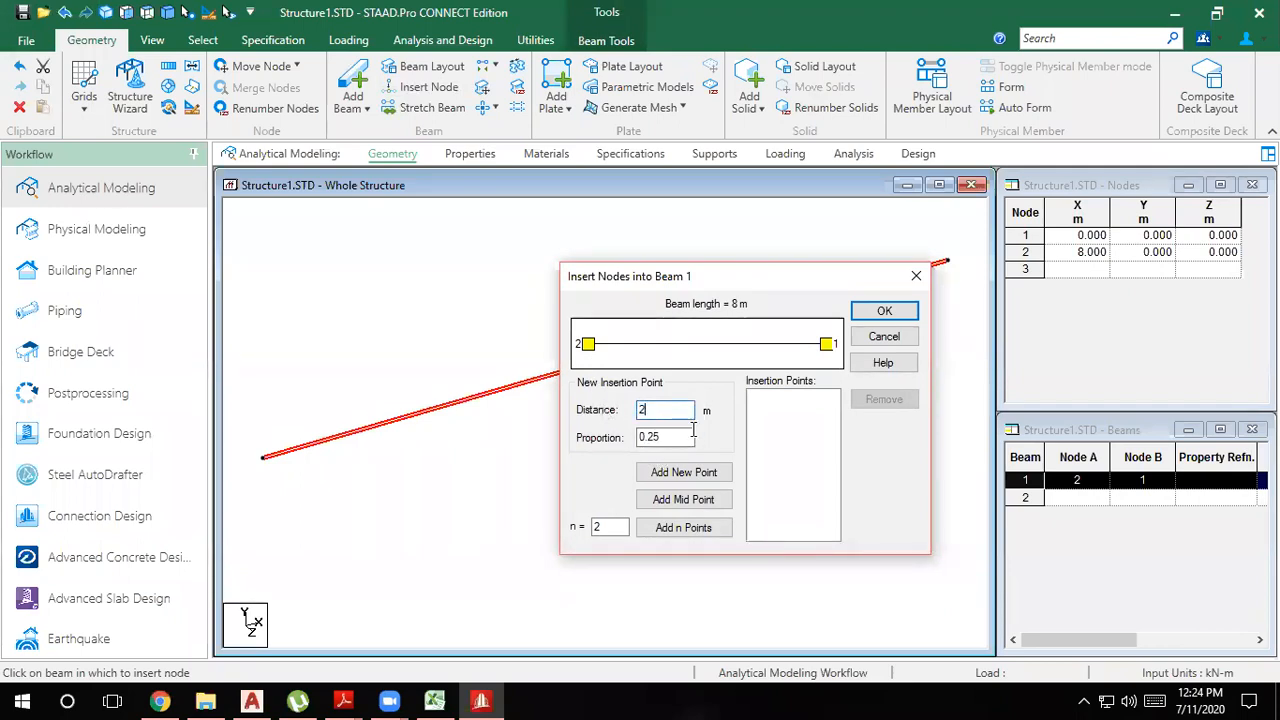
click(666, 474)
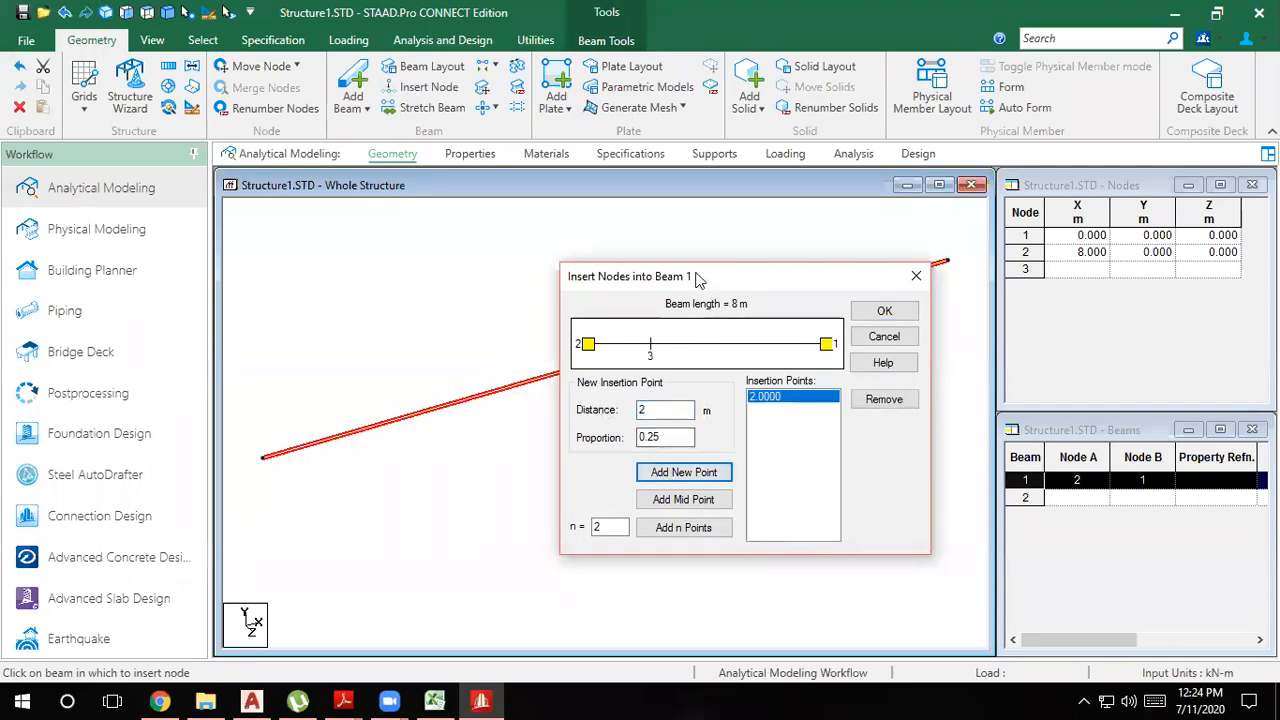
drag(745, 277, 729, 459)
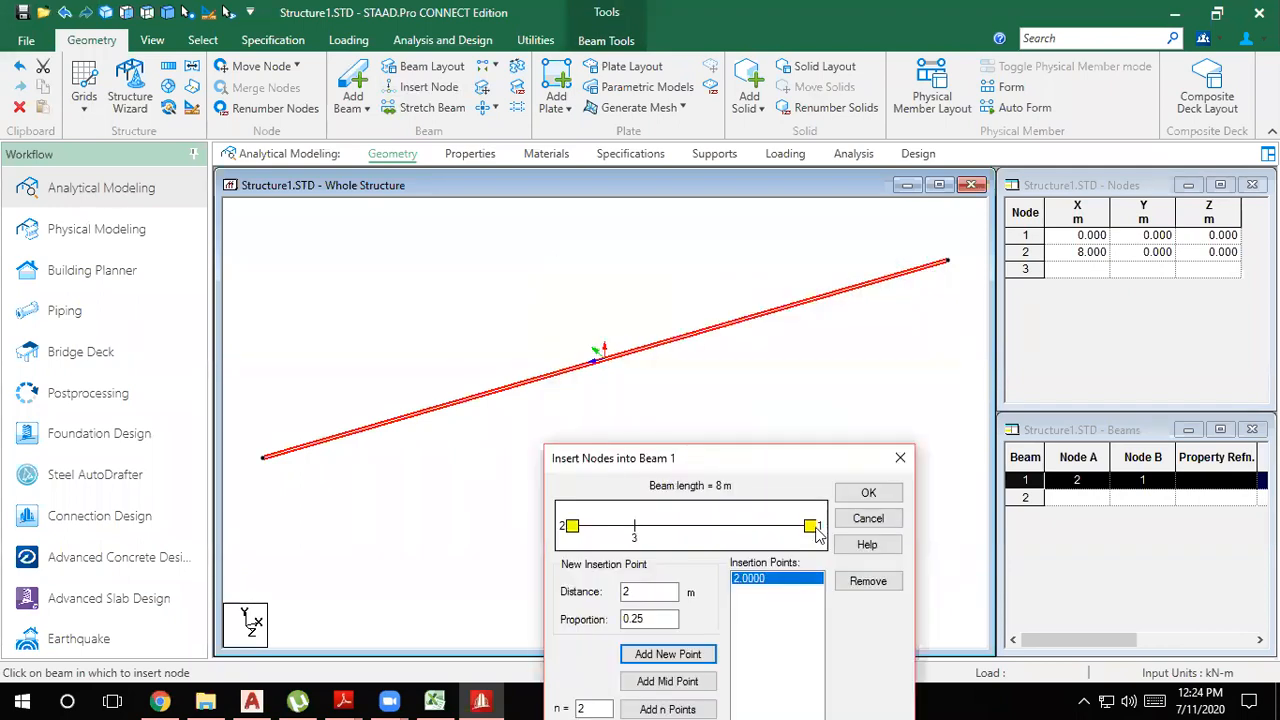
click(868, 493)
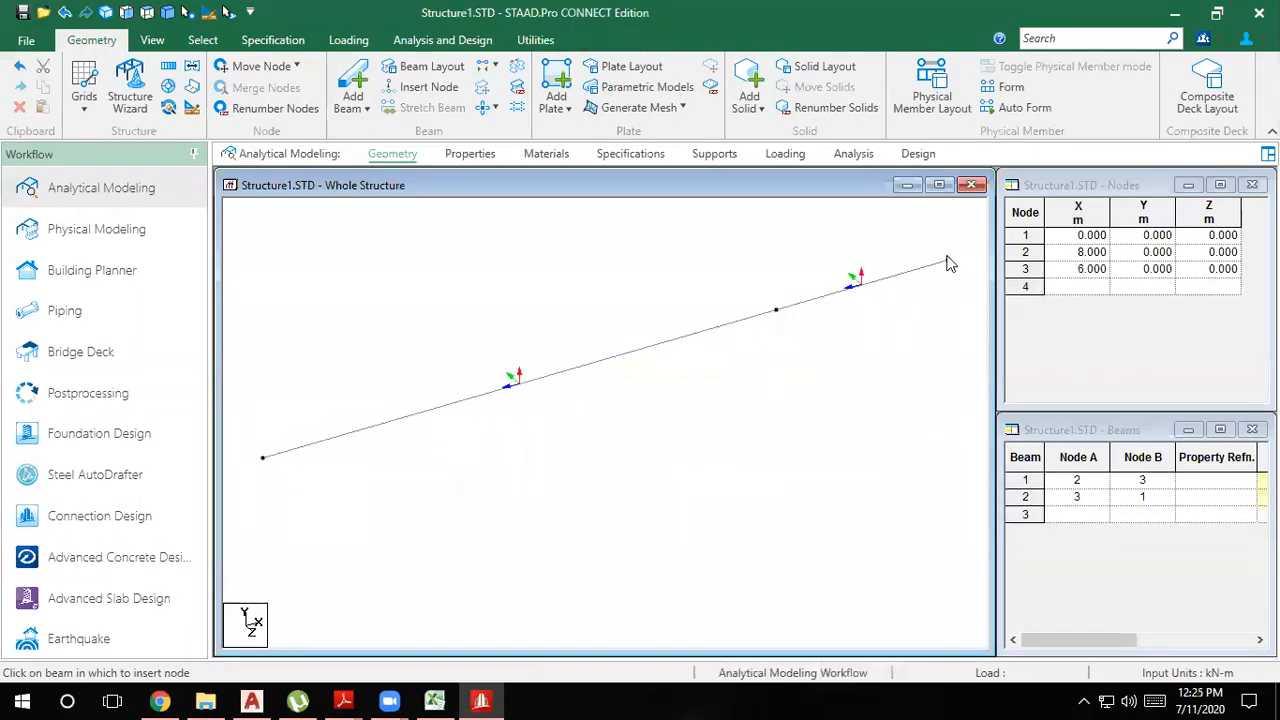
Step: Undo the insertion of the node at 2 m
scroll(930, 282, down, 1)
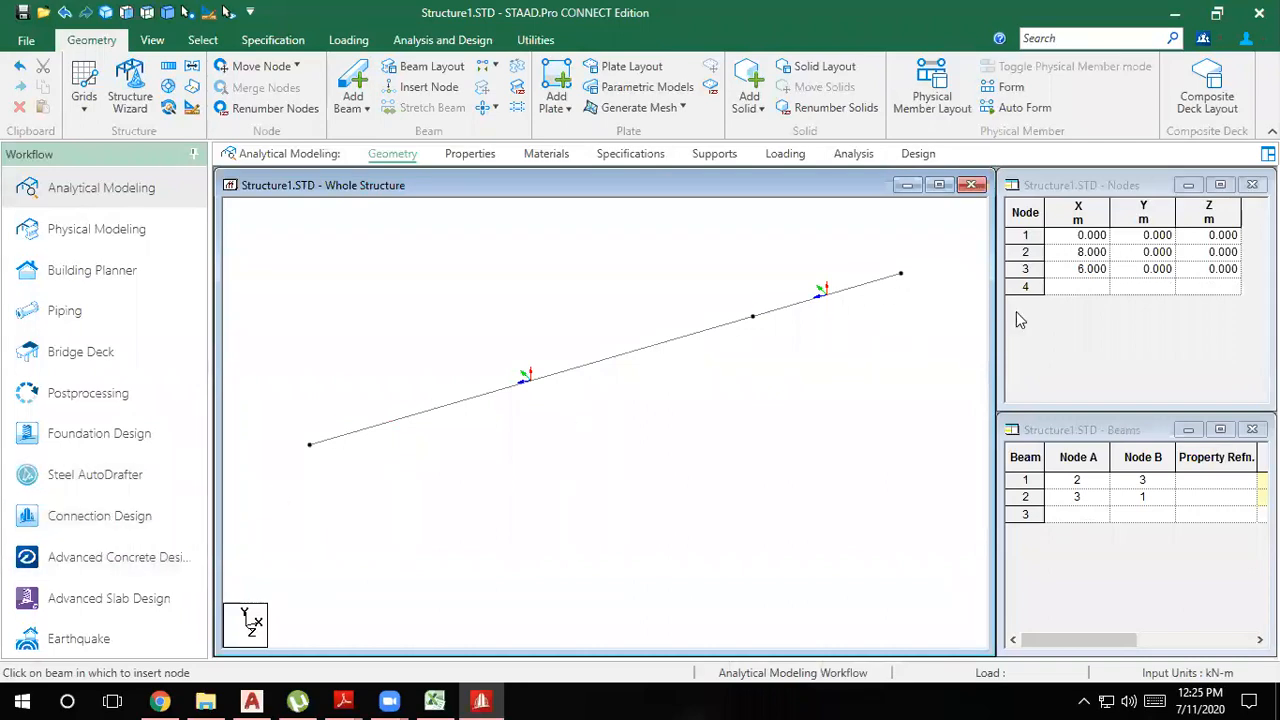
click(483, 700)
click(482, 700)
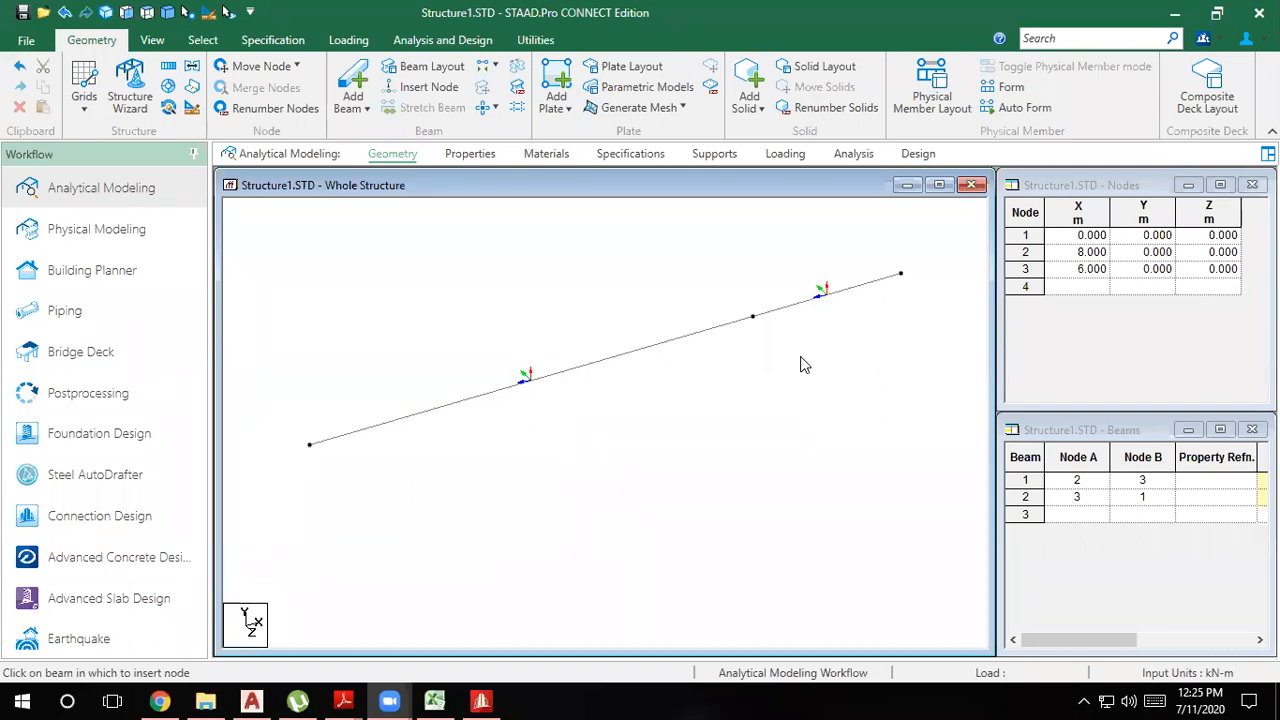
middle_drag(786, 369, 735, 380)
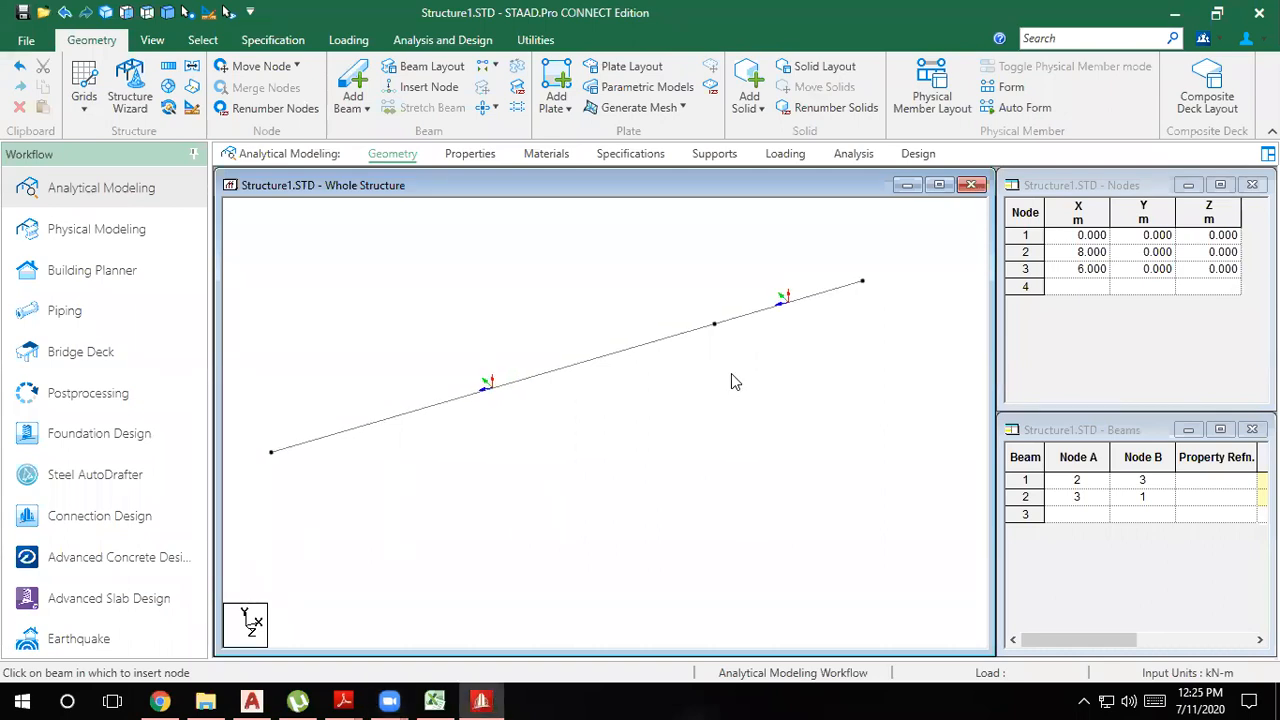
scroll(791, 332, down, 1)
key(ctrl+z)
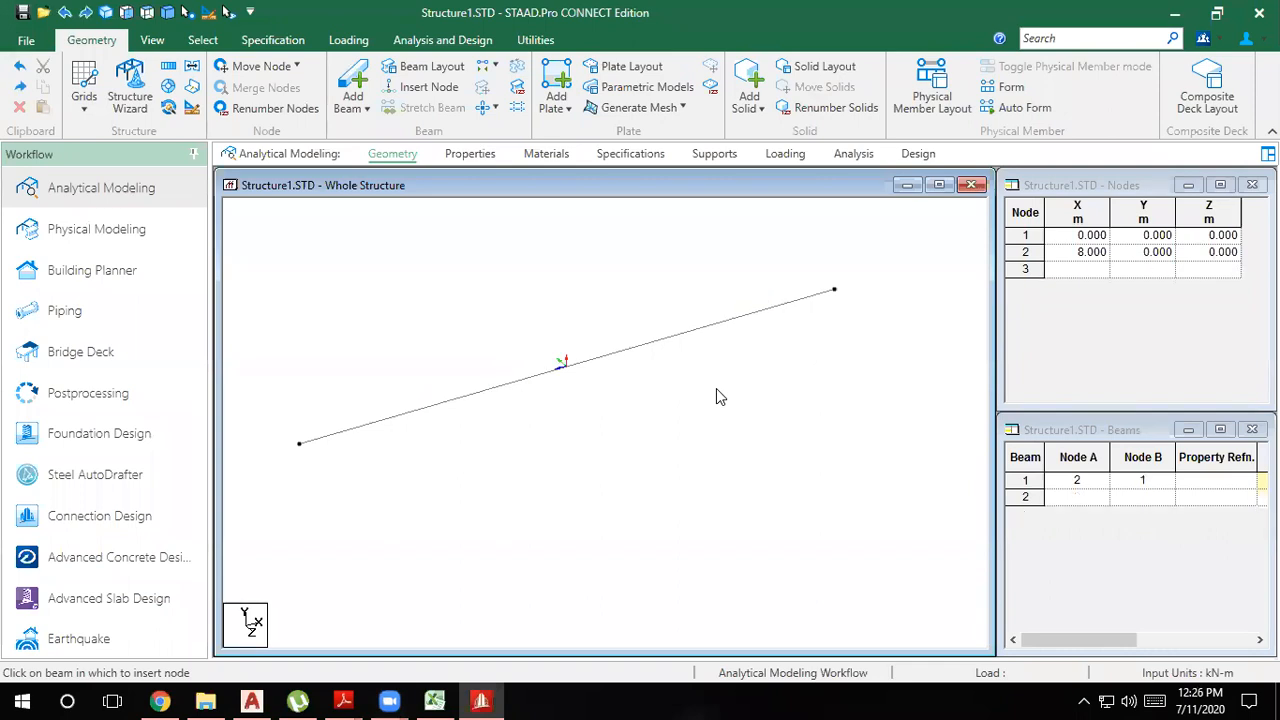
Step: Display the node numbers on the structure
scroll(623, 386, up, 1)
scroll(623, 386, down, 2)
scroll(543, 391, up, 2)
scroll(543, 391, down, 1)
scroll(605, 370, down, 2)
key(shift+n)
scroll(508, 403, up, 1)
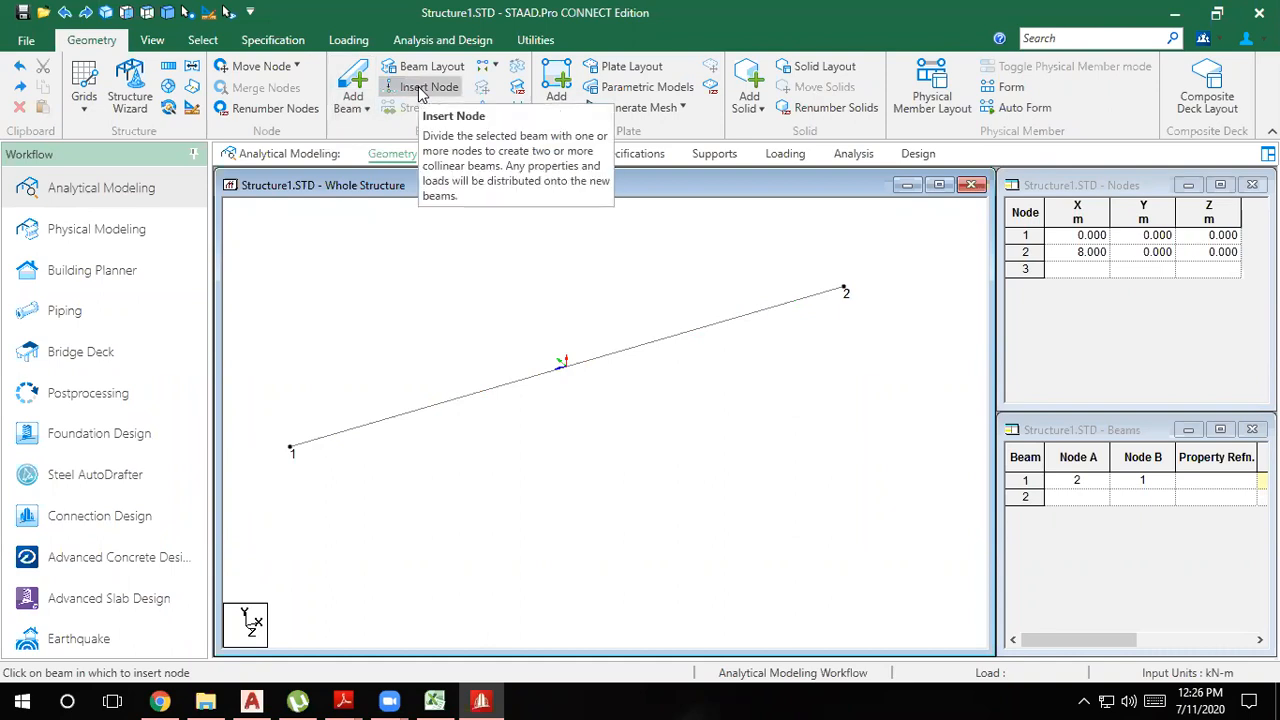
Step: Insert a node into the beam at a distance of 3 m from node 2 and undo the insertion
click(420, 92)
click(462, 399)
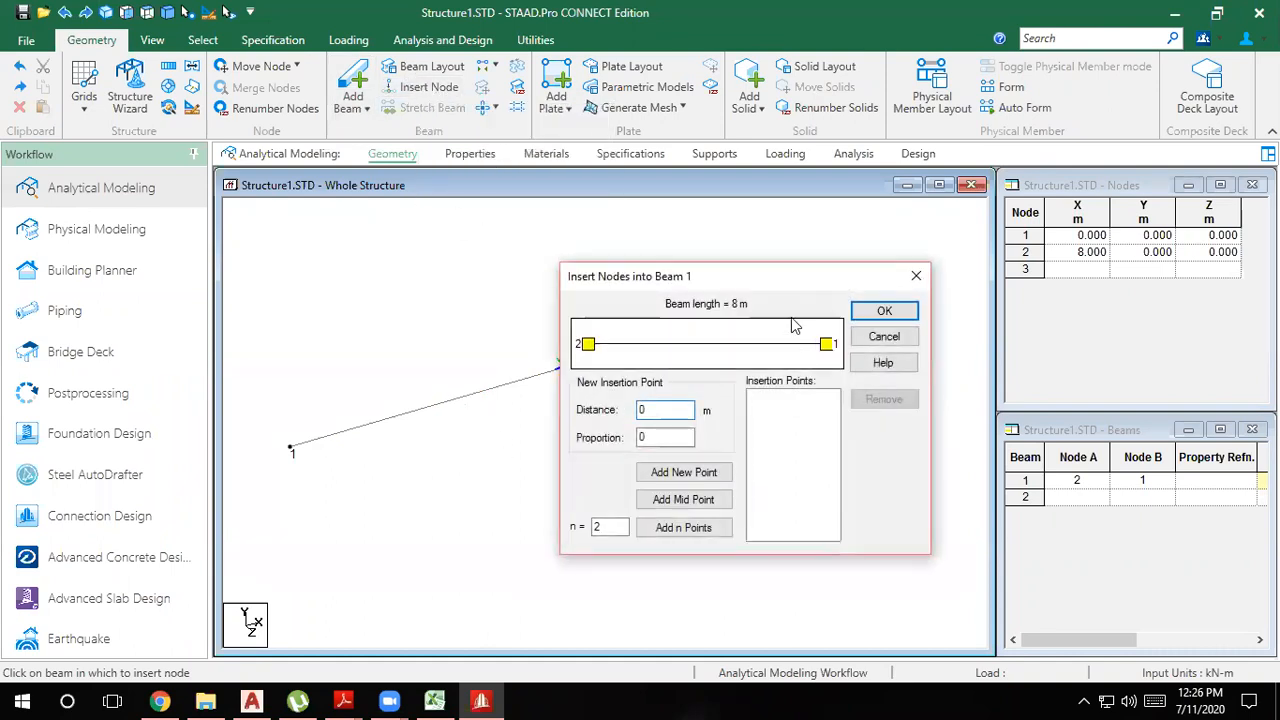
double_click(665, 411)
text(2)
key(BackSpace)
text(3)
drag(755, 288, 569, 392)
click(497, 577)
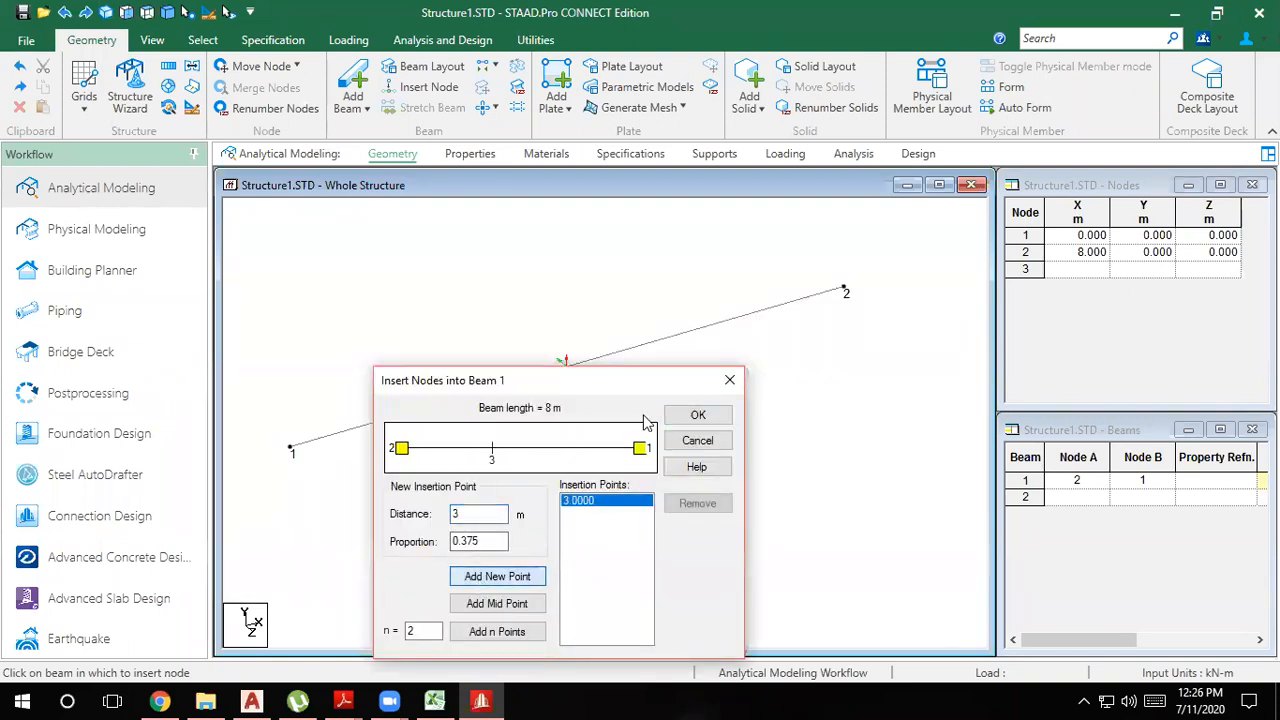
click(697, 415)
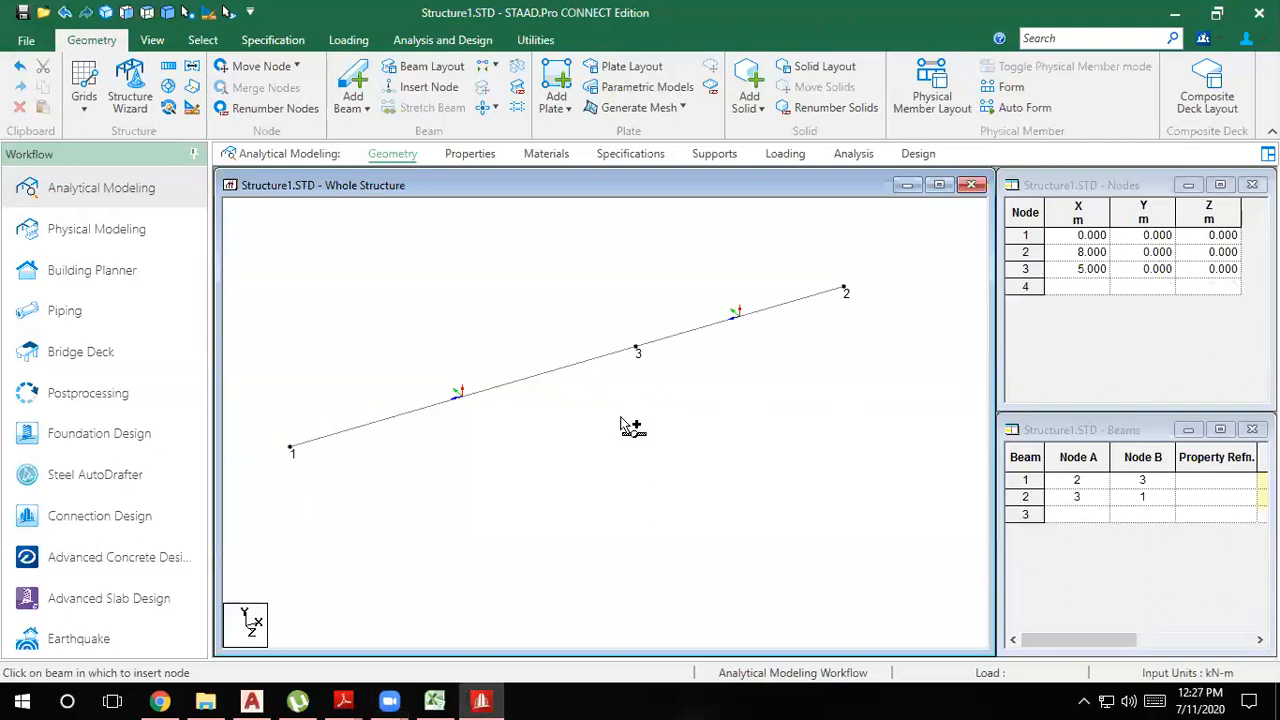
key(ctrl+z)
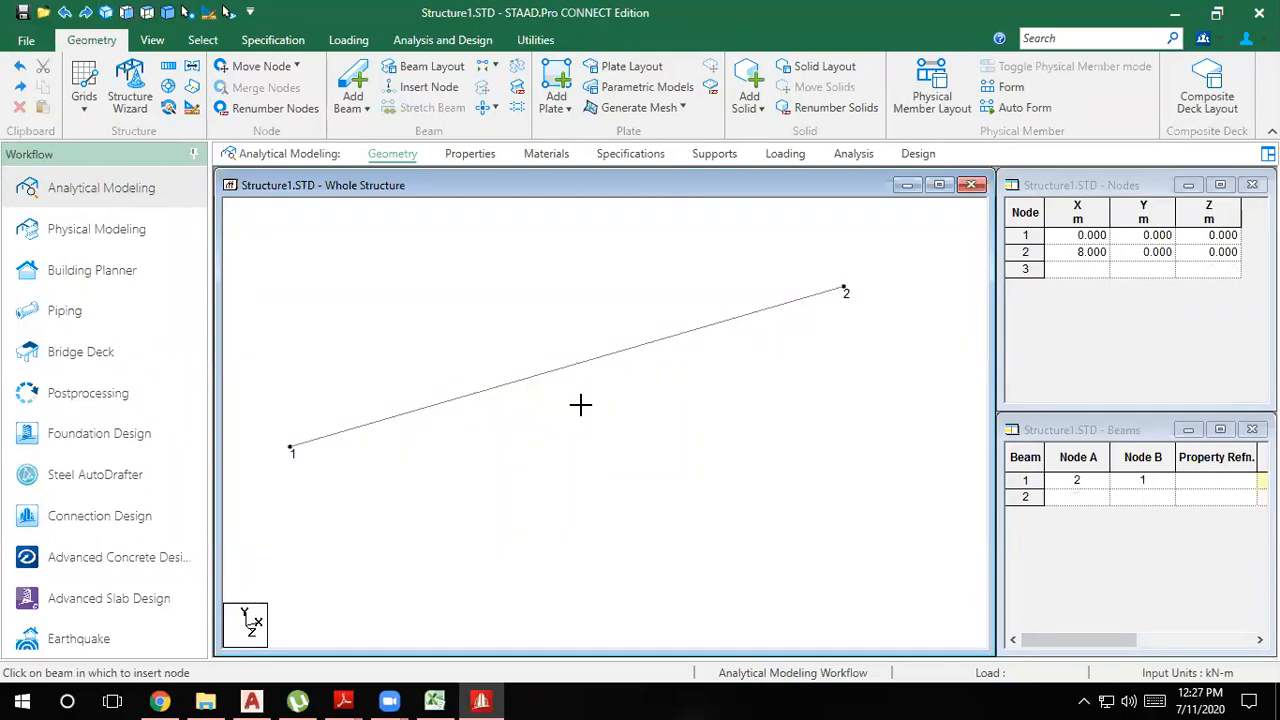
click(568, 380)
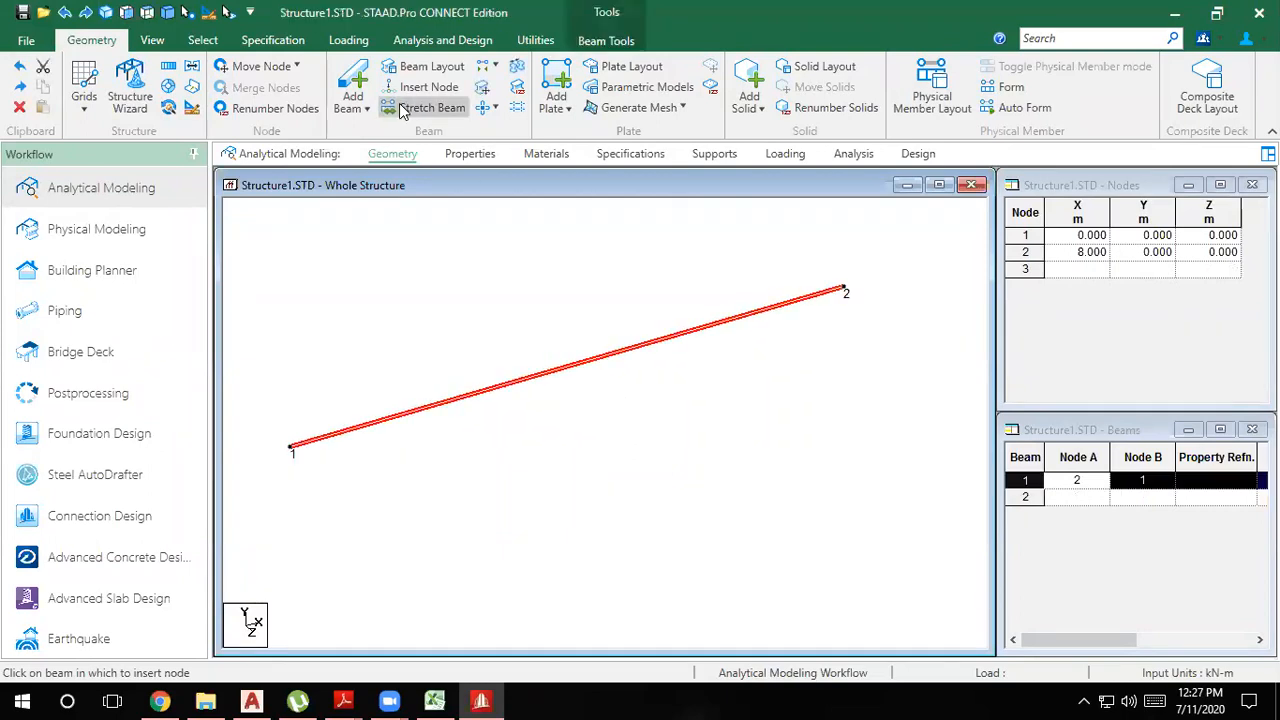
click(425, 87)
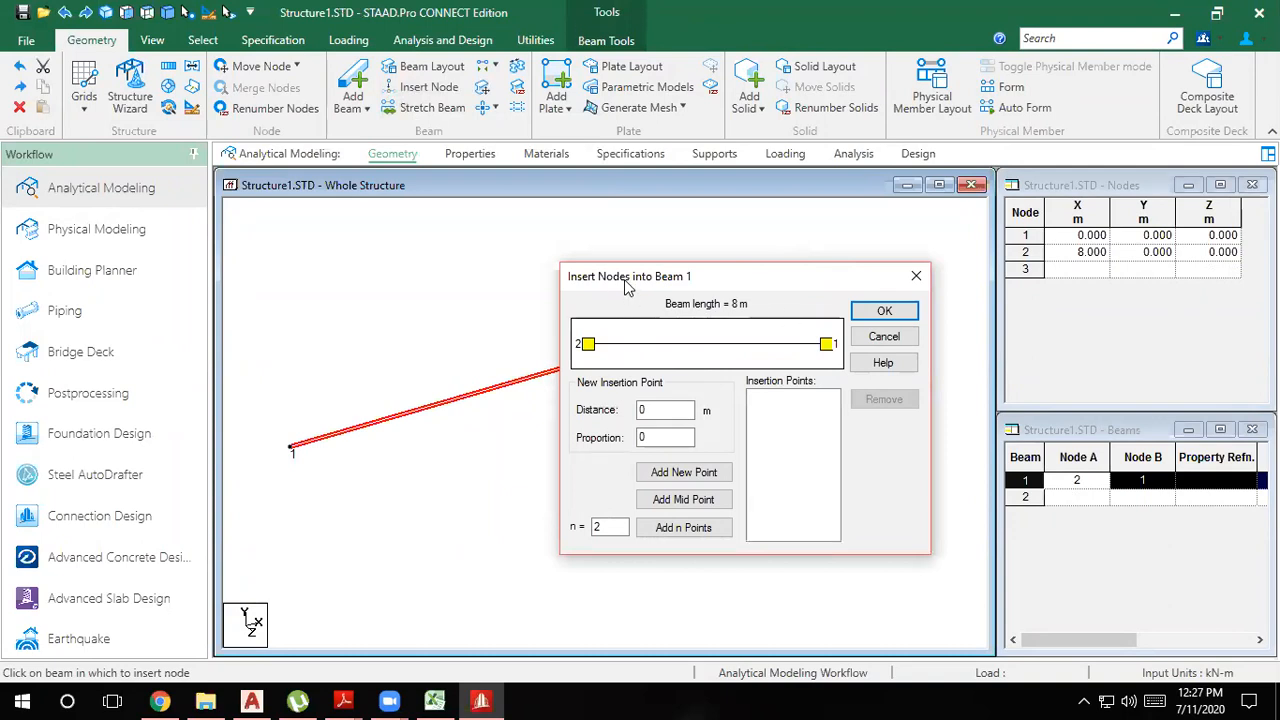
drag(634, 280, 645, 226)
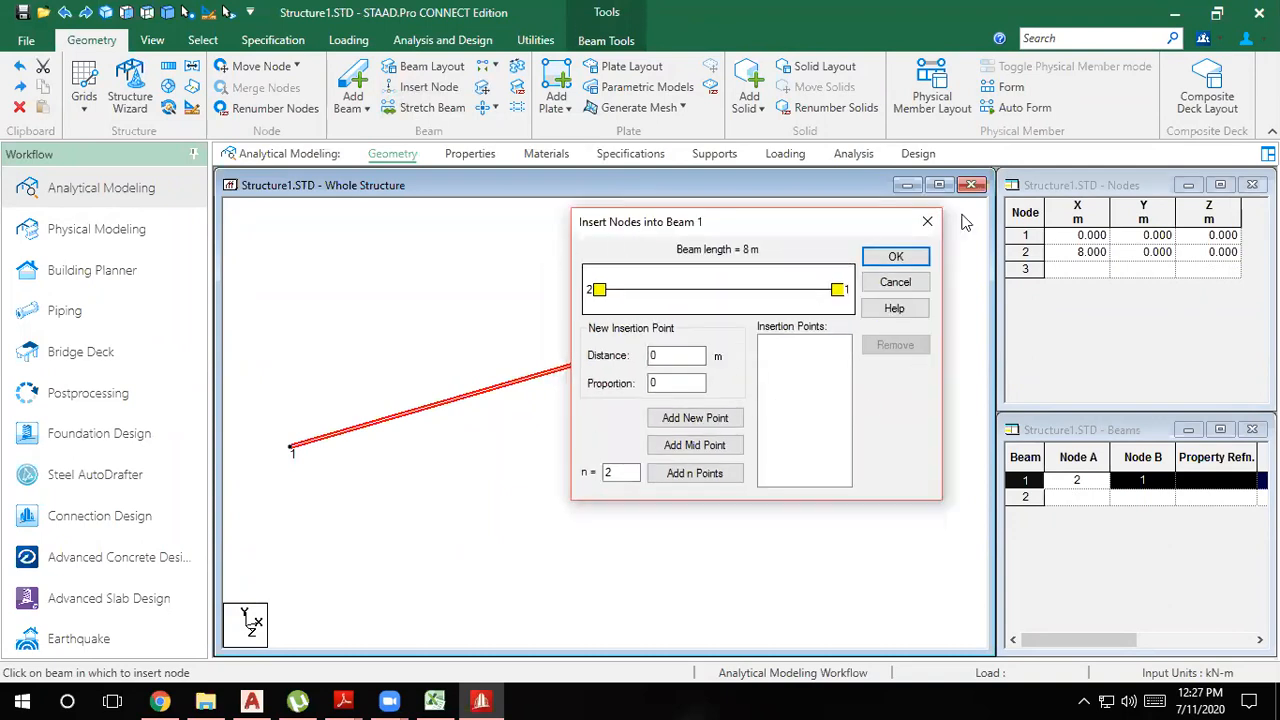
click(928, 223)
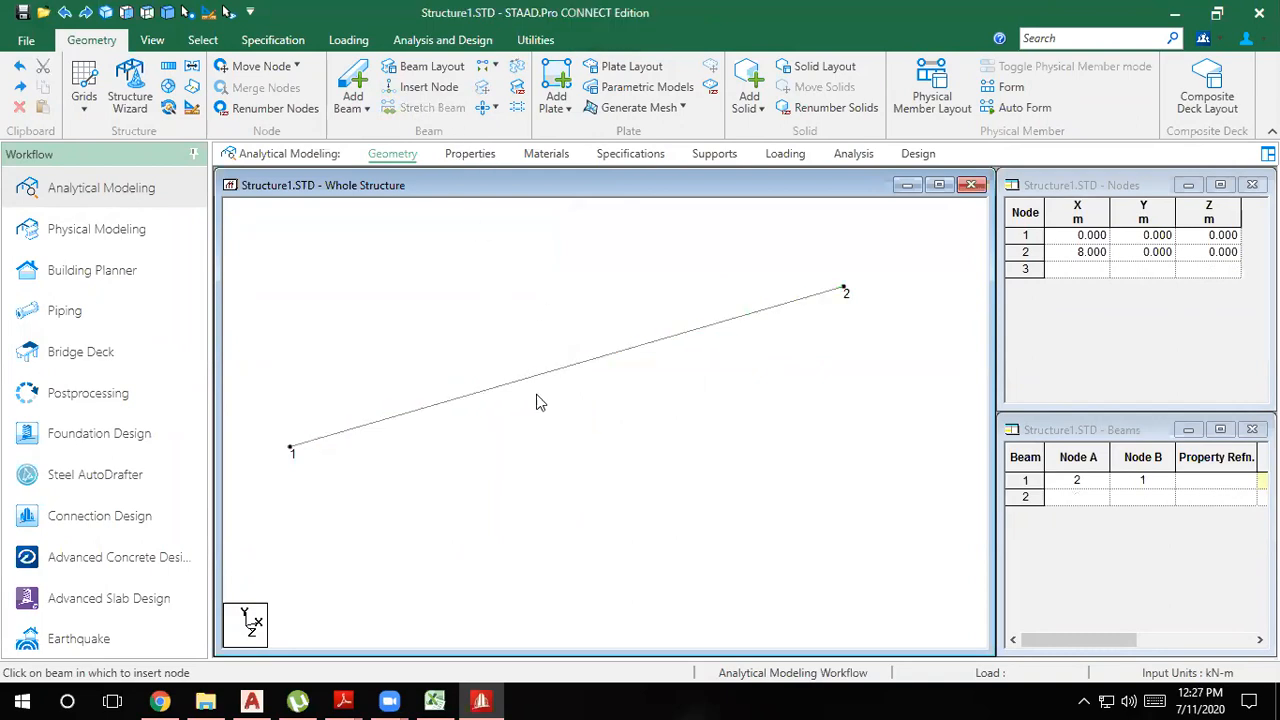
click(425, 88)
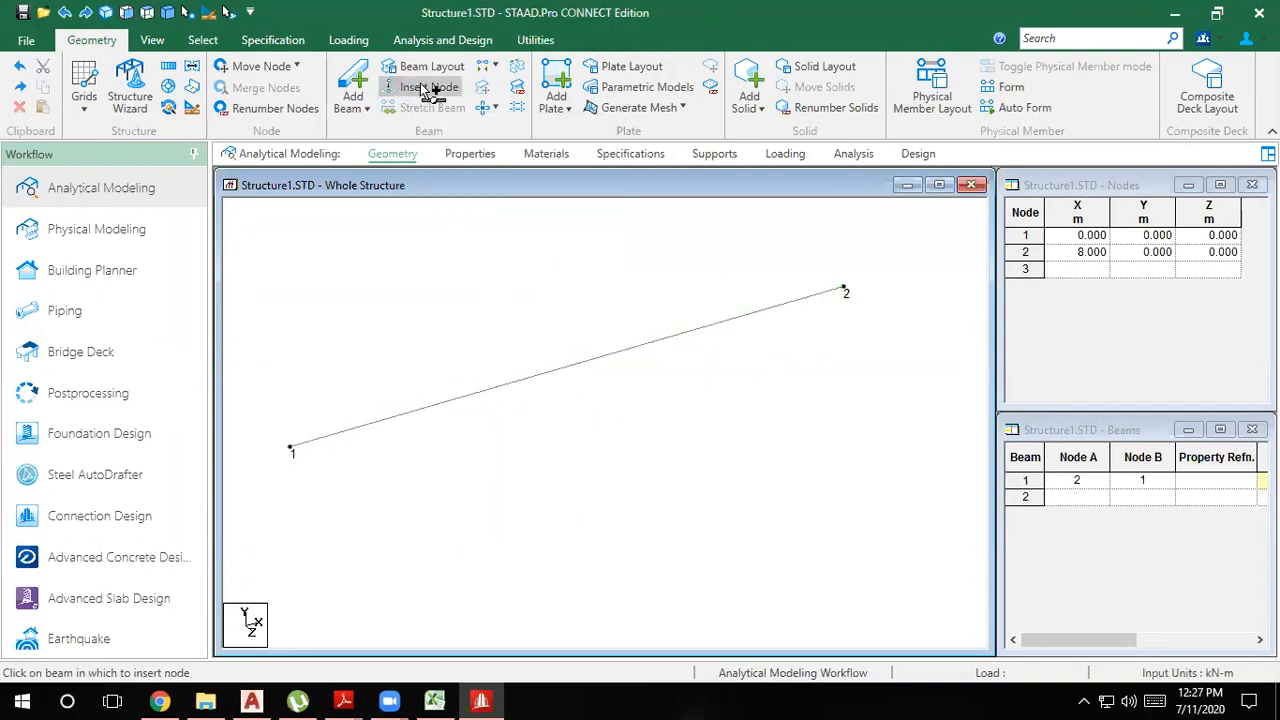
click(728, 333)
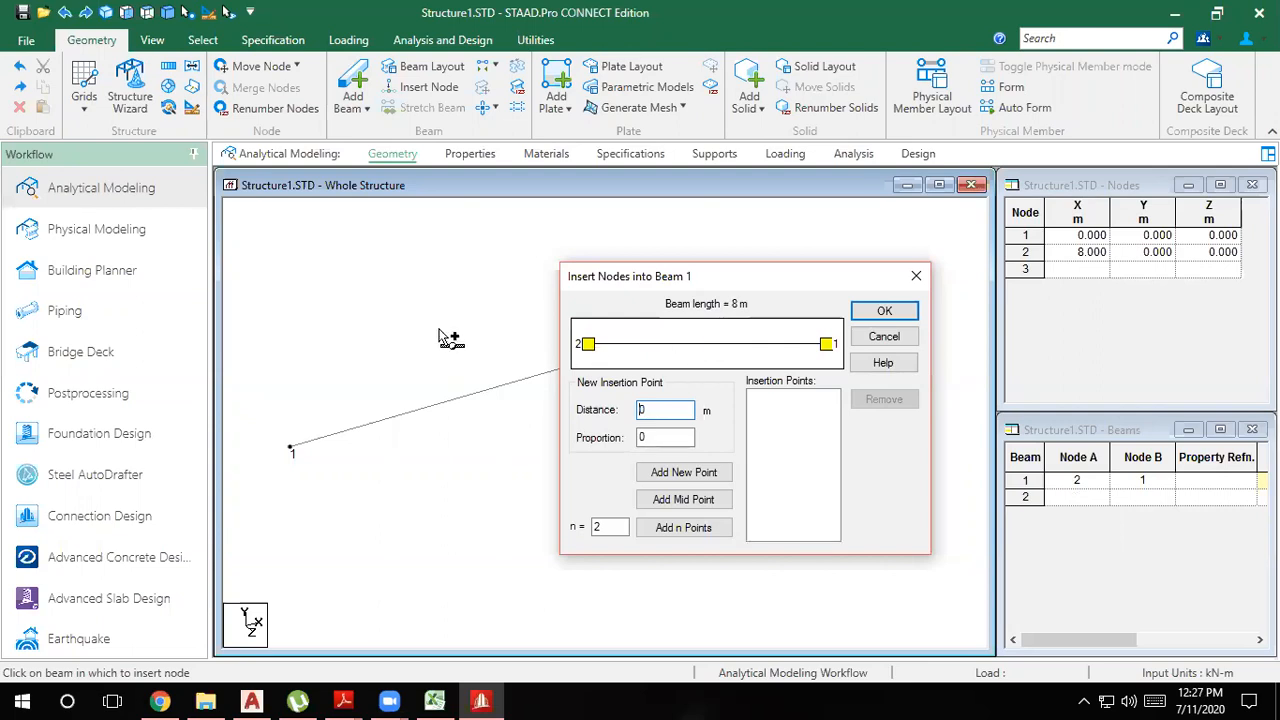
key(Escape)
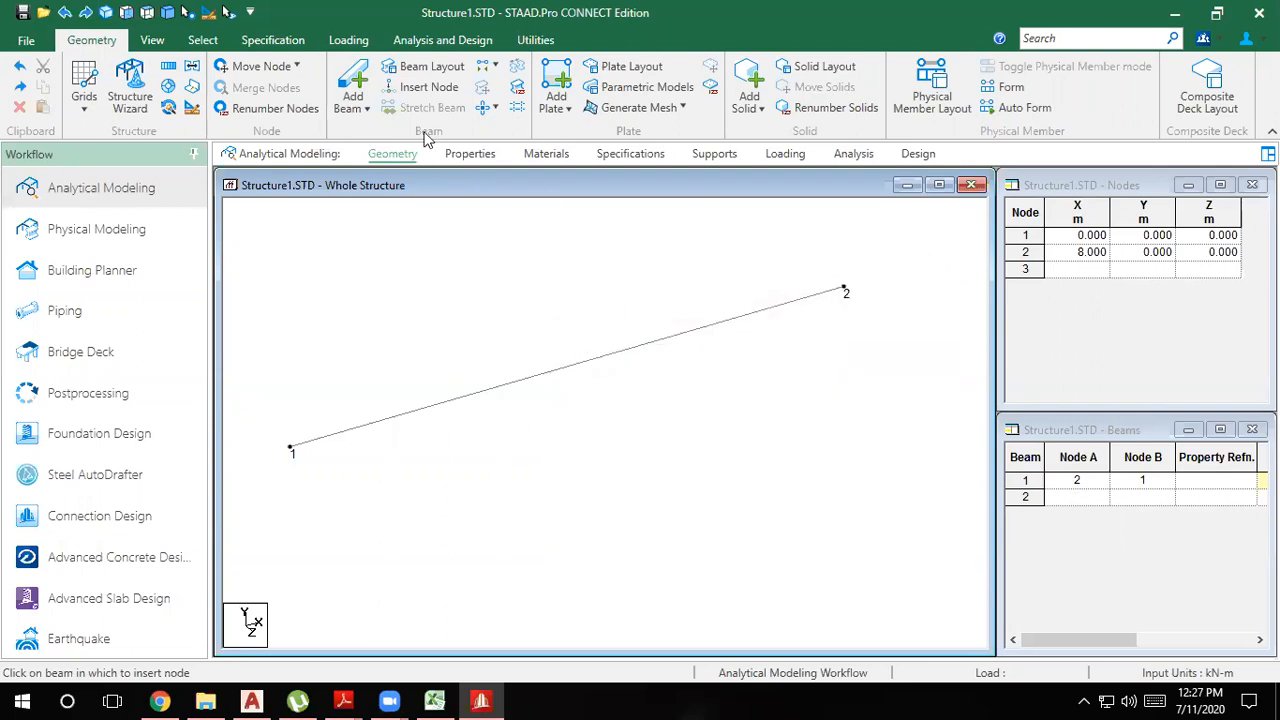
Step: Divide the beam into equal segments by inserting nodes with the Add n Points option, n set to 4
click(695, 331)
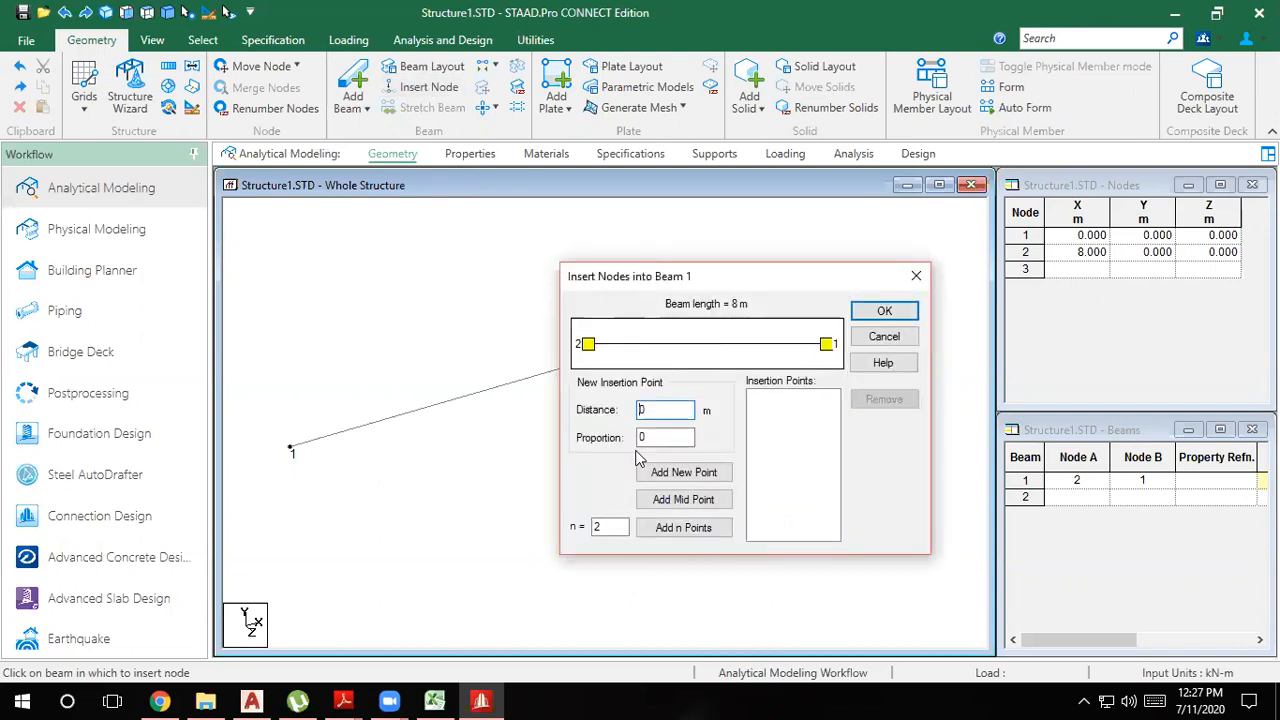
drag(608, 278, 741, 243)
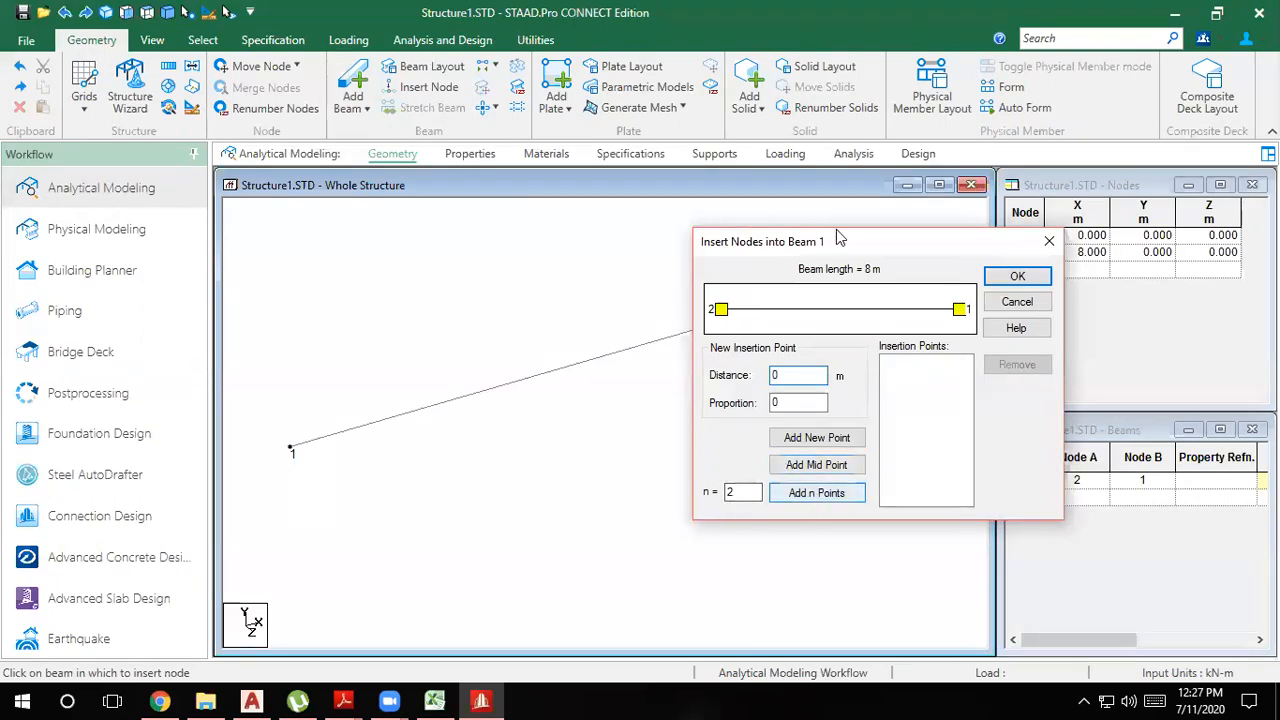
drag(770, 257, 628, 155)
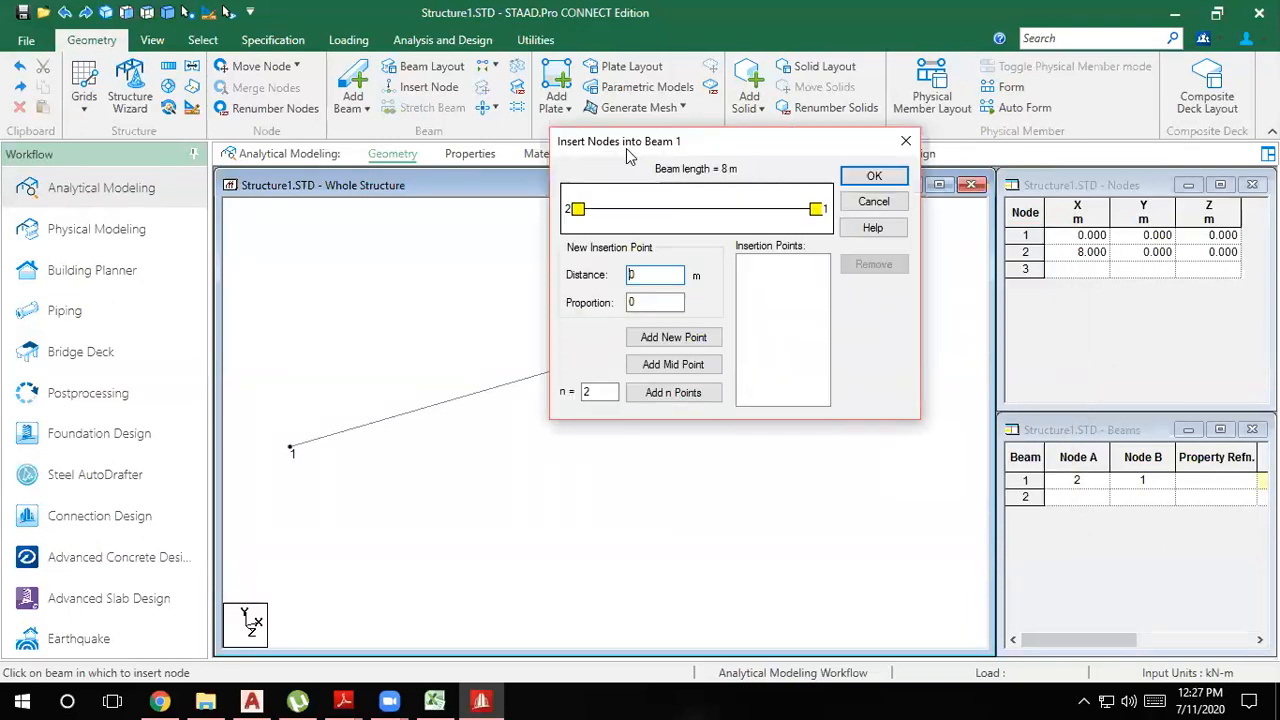
click(611, 393)
drag(611, 395, 537, 401)
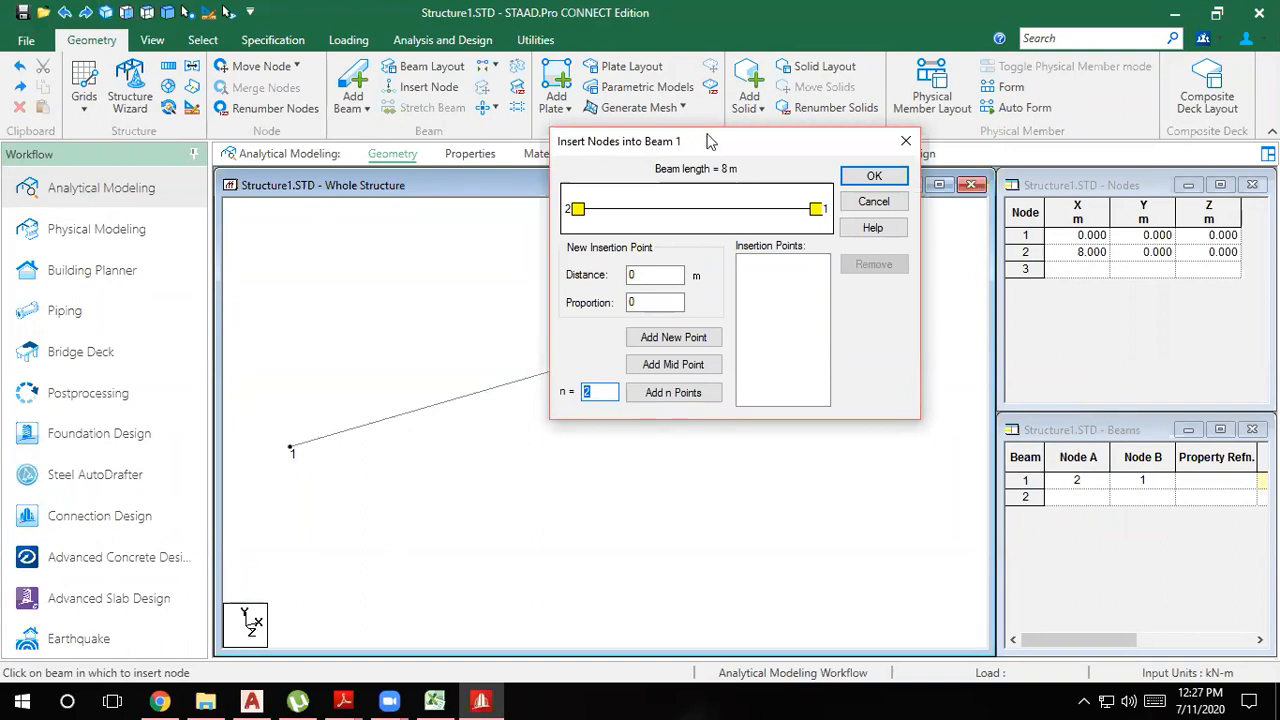
drag(710, 141, 1027, 179)
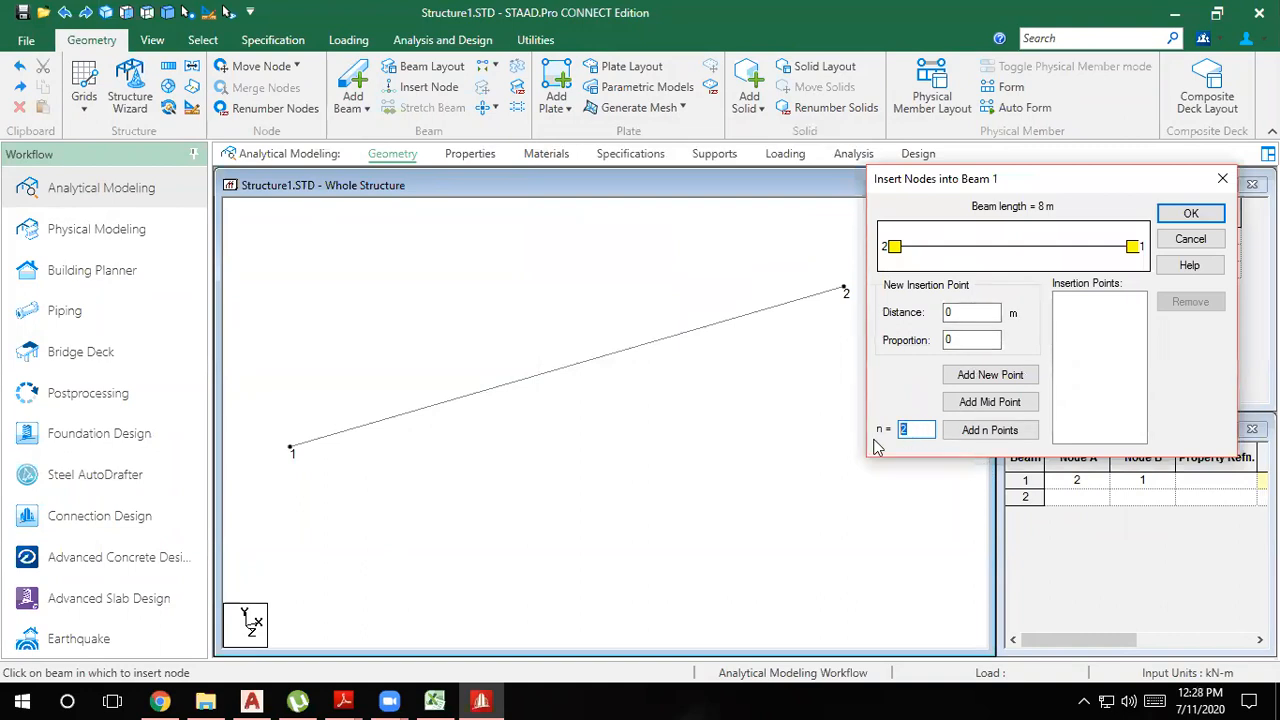
text(4)
click(987, 438)
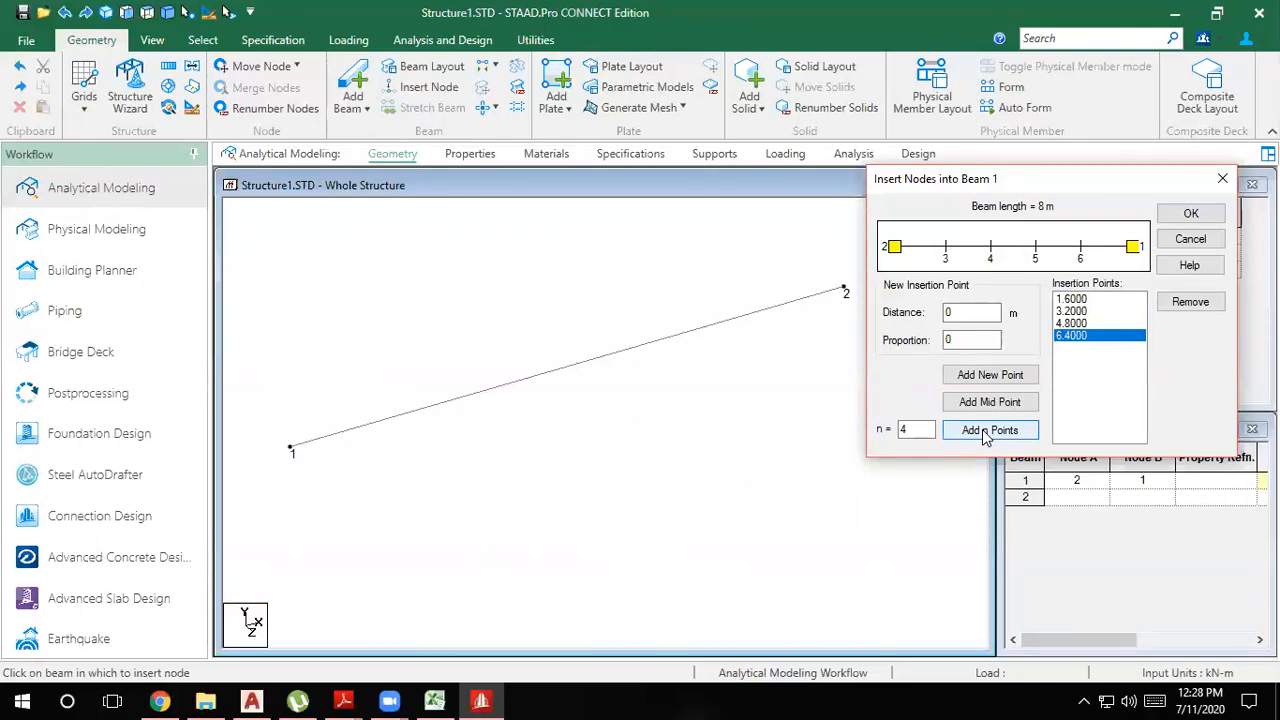
click(1191, 216)
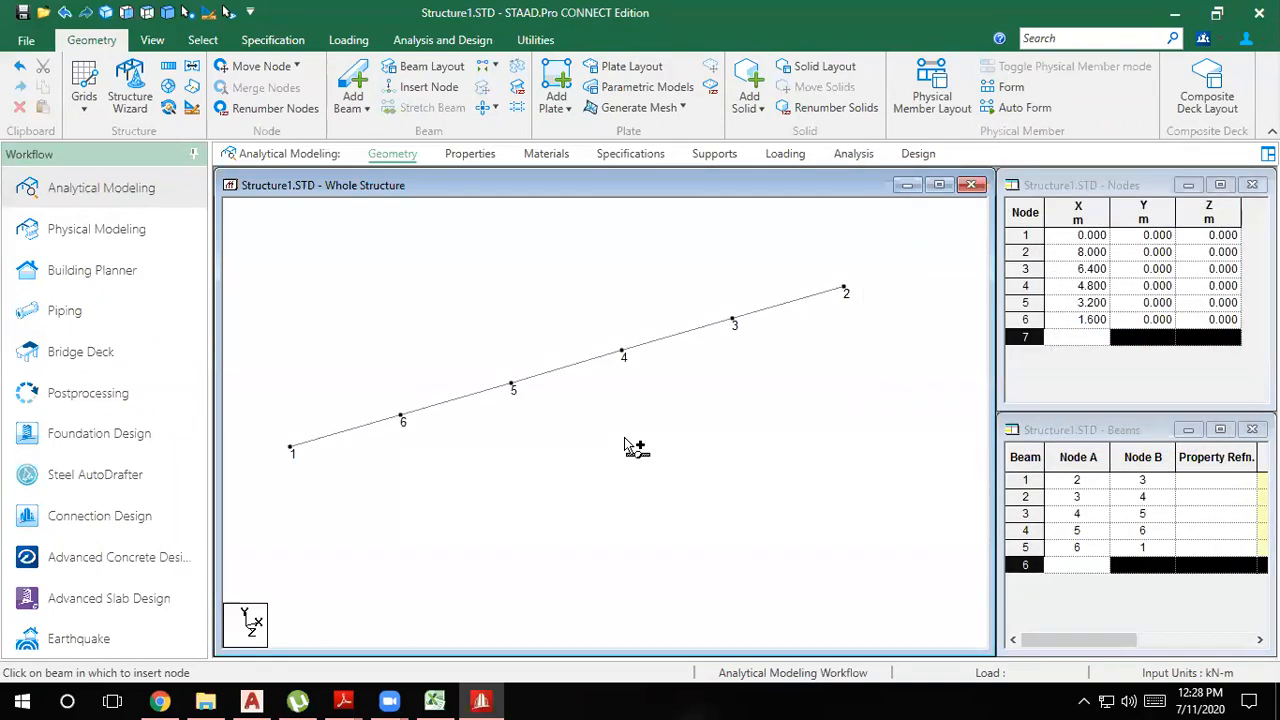
Step: Check the length and end-node coordinates of the beam segments between nodes 2-3, 3-4 and 4-5
double_click(760, 318)
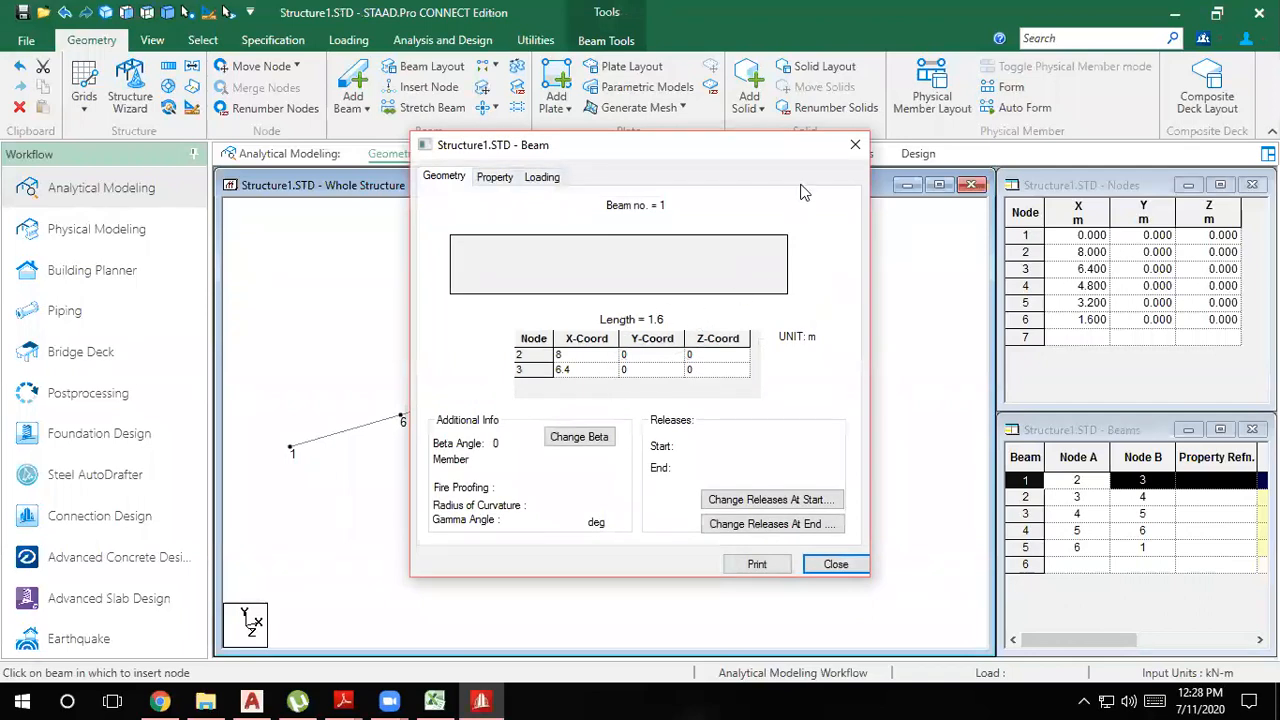
click(855, 144)
double_click(695, 335)
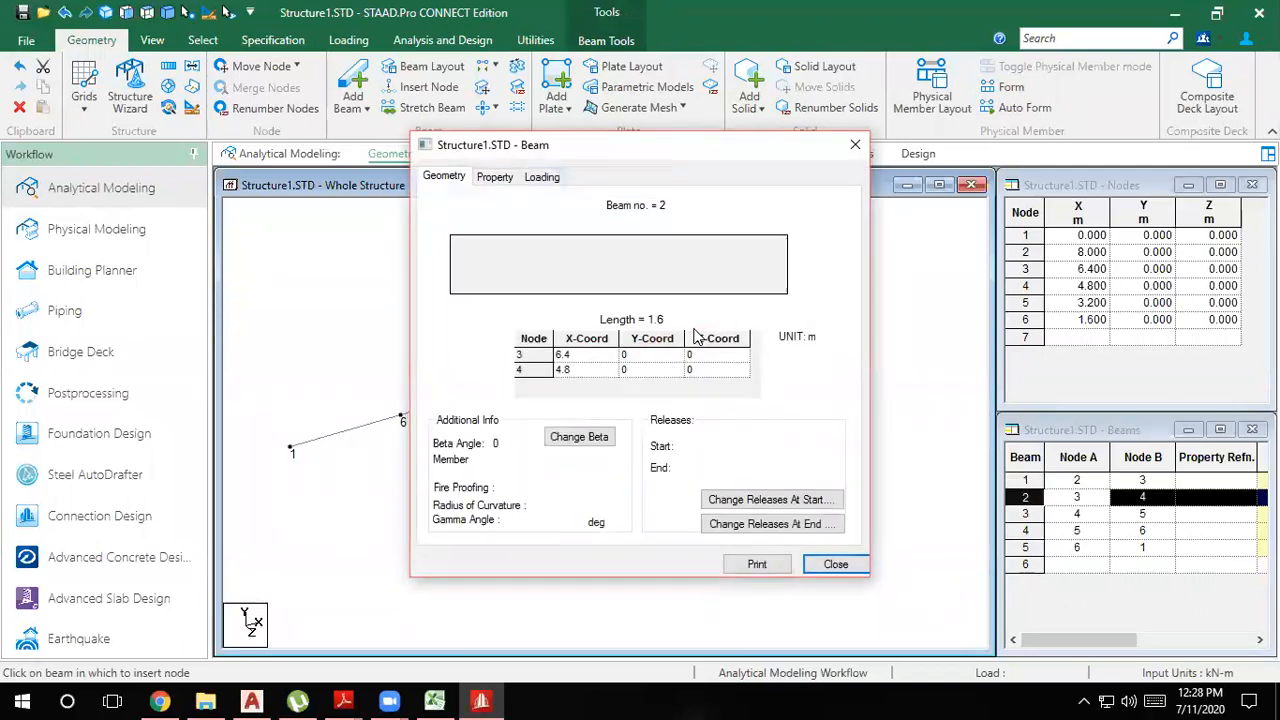
click(855, 144)
click(584, 370)
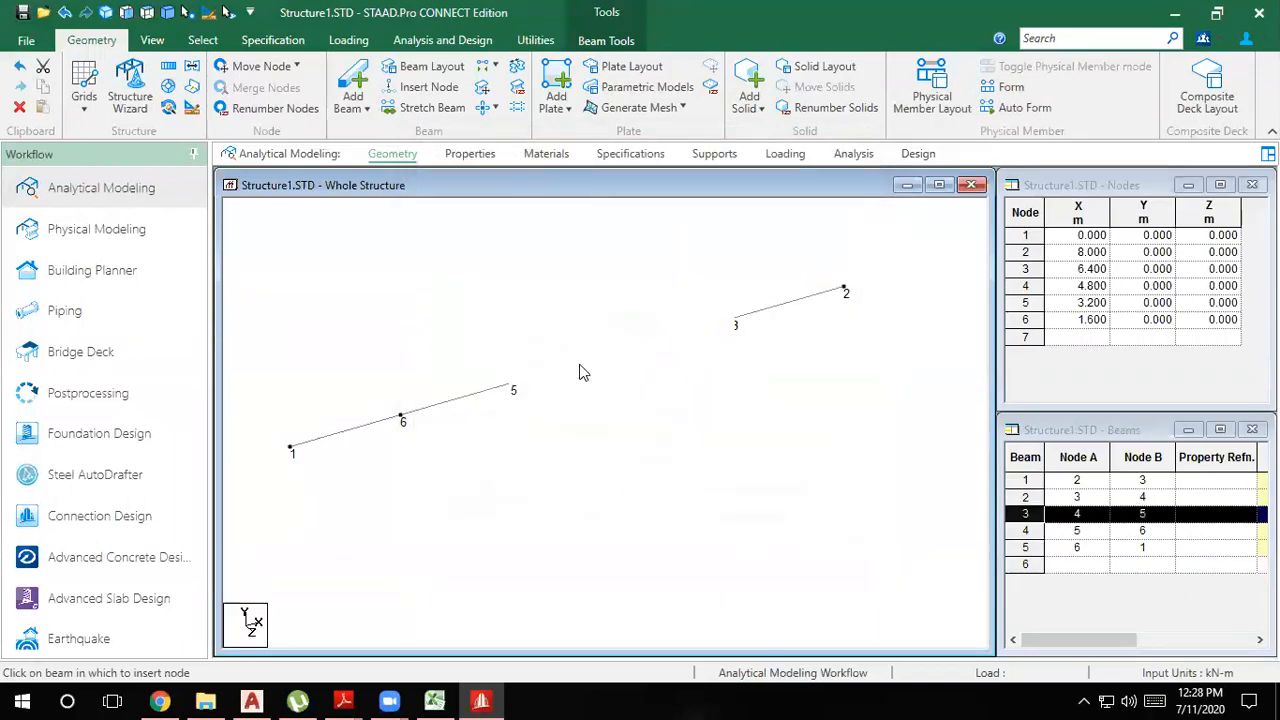
double_click(584, 372)
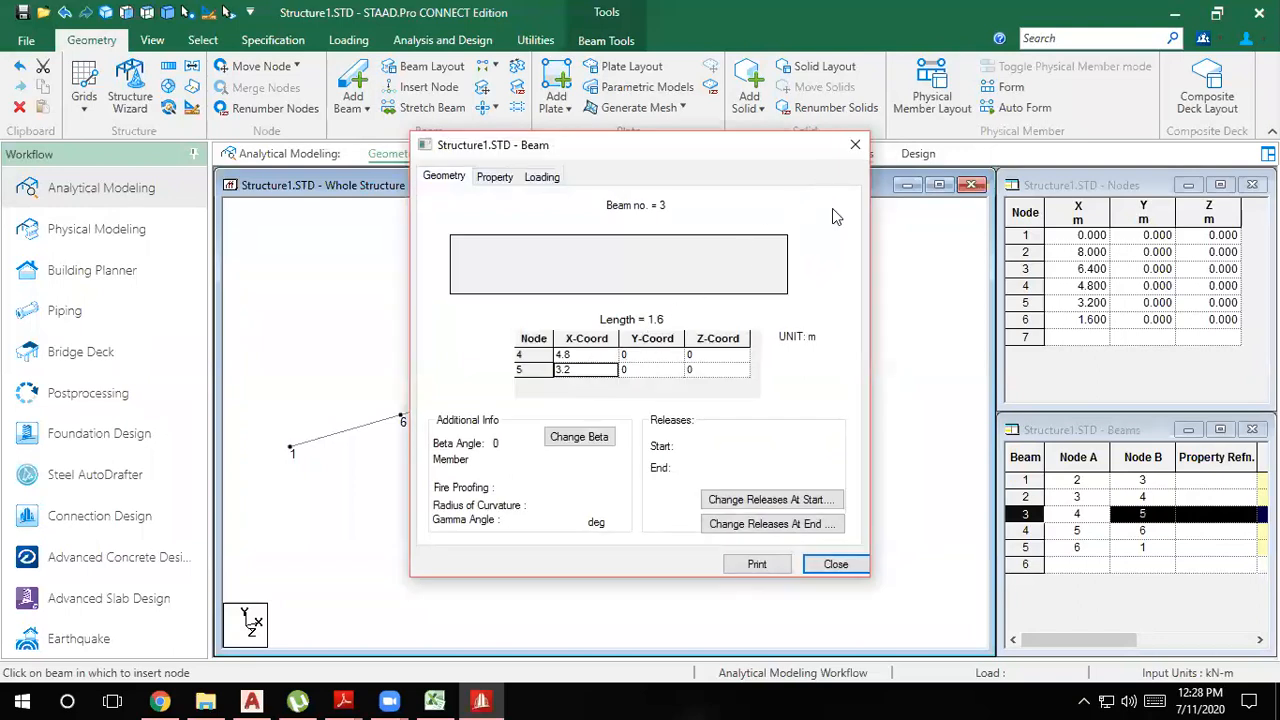
click(836, 564)
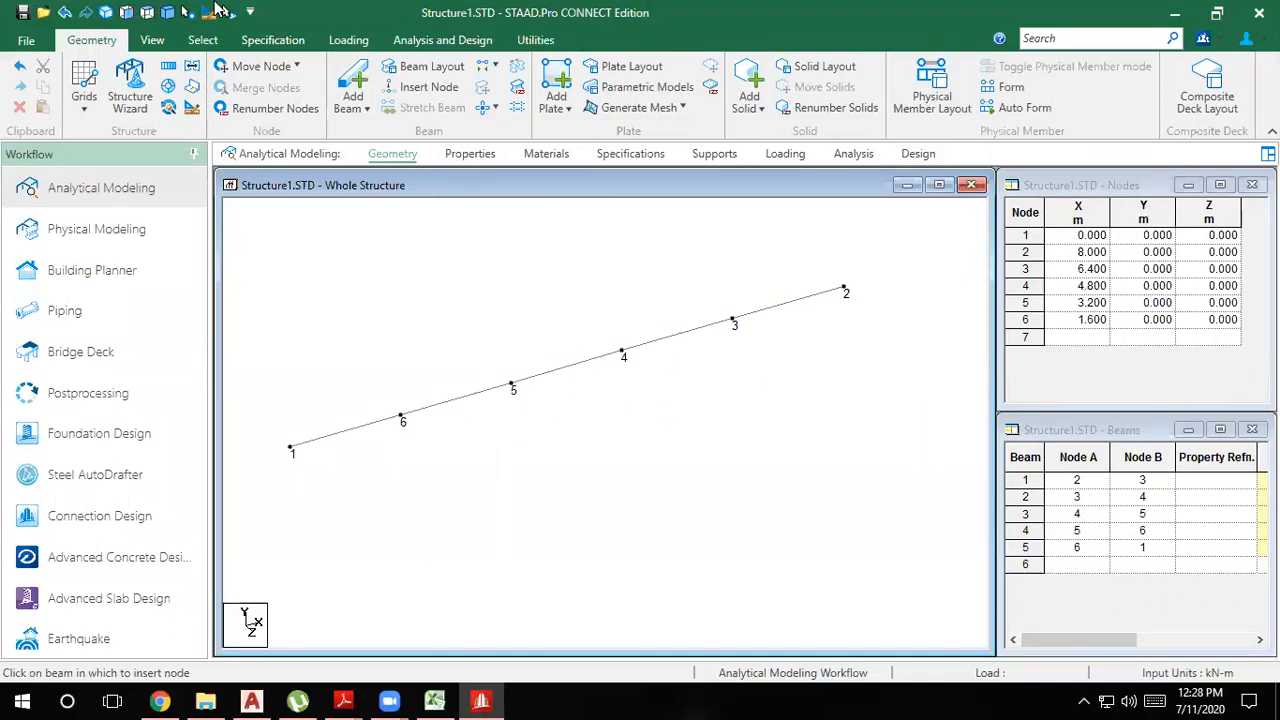
mouse_move(479, 700)
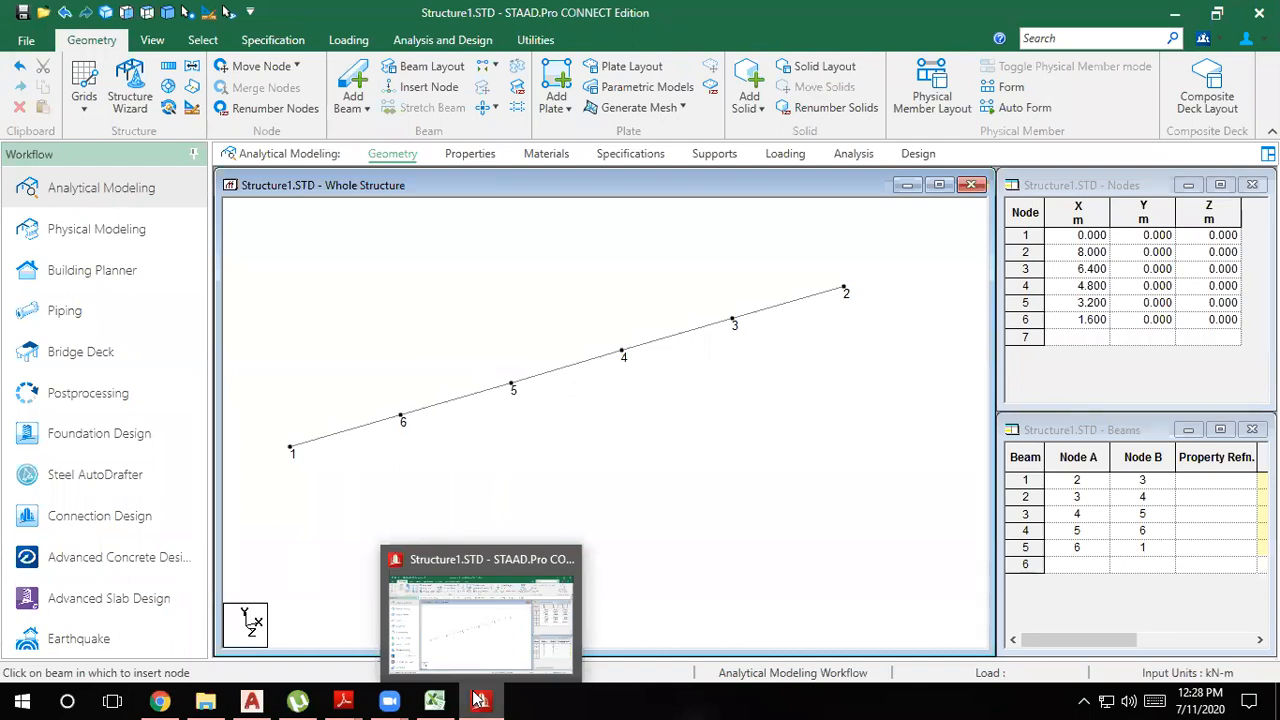
click(467, 621)
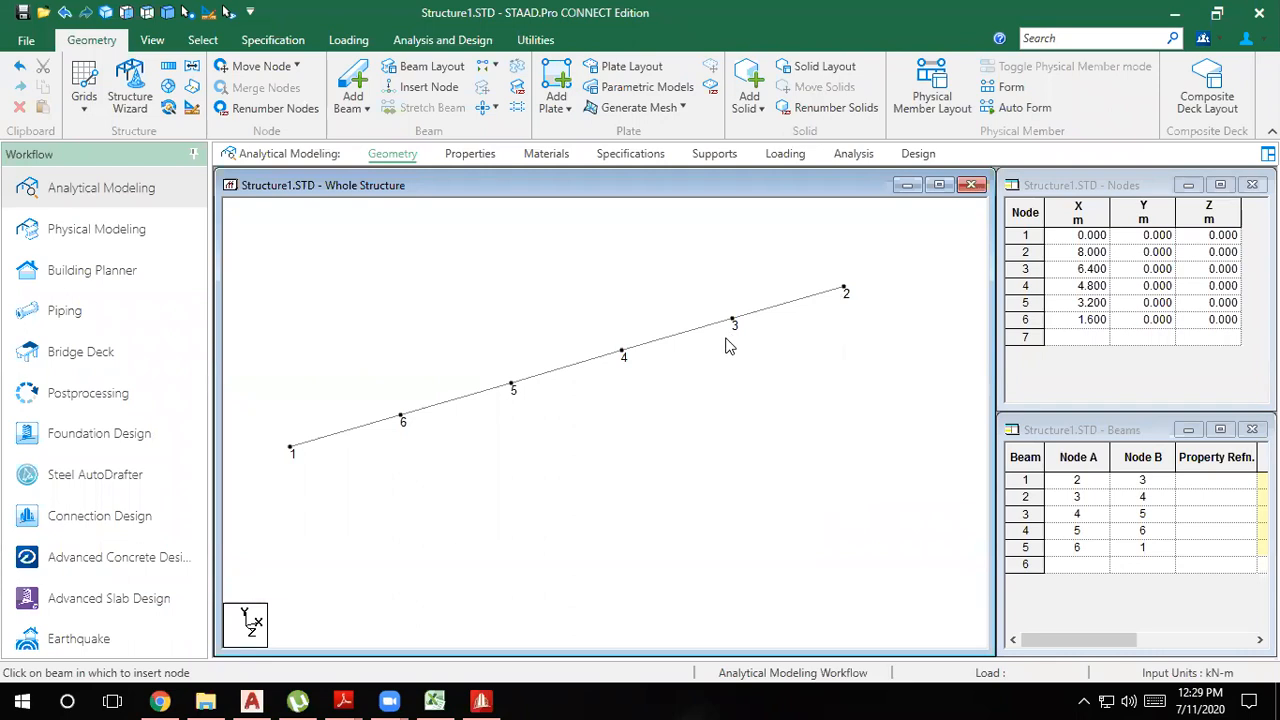
click(647, 352)
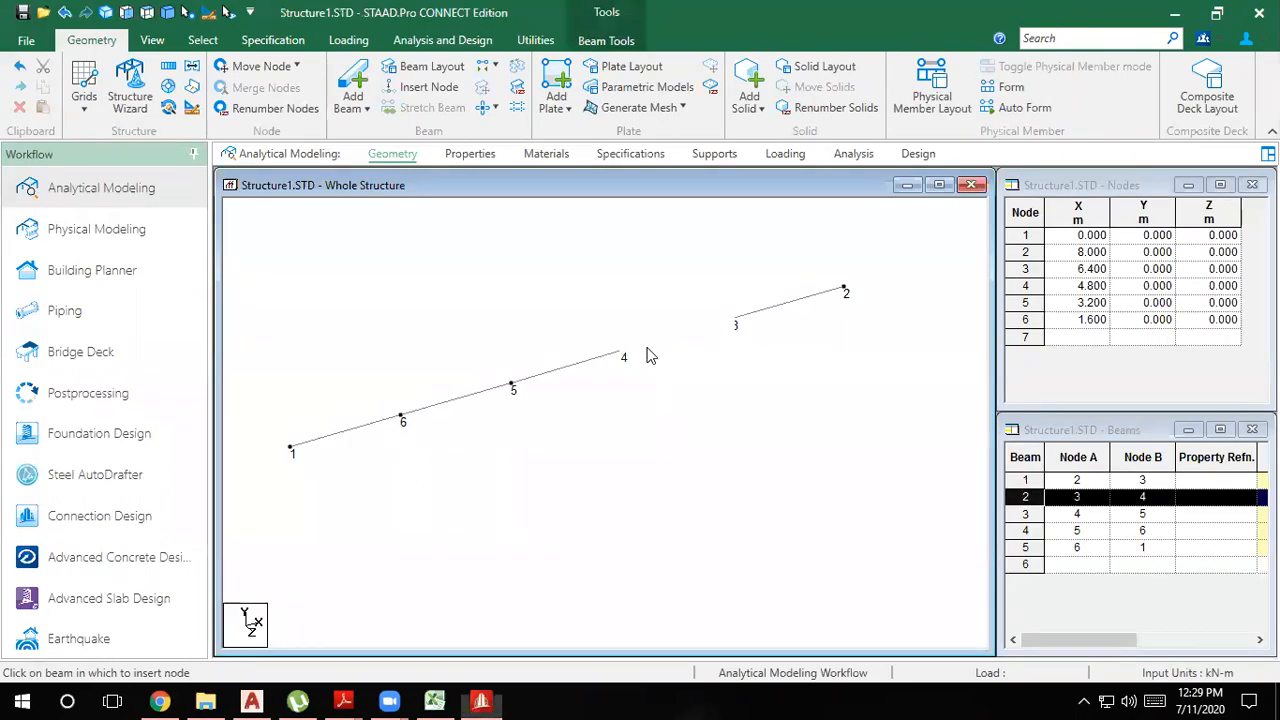
click(415, 87)
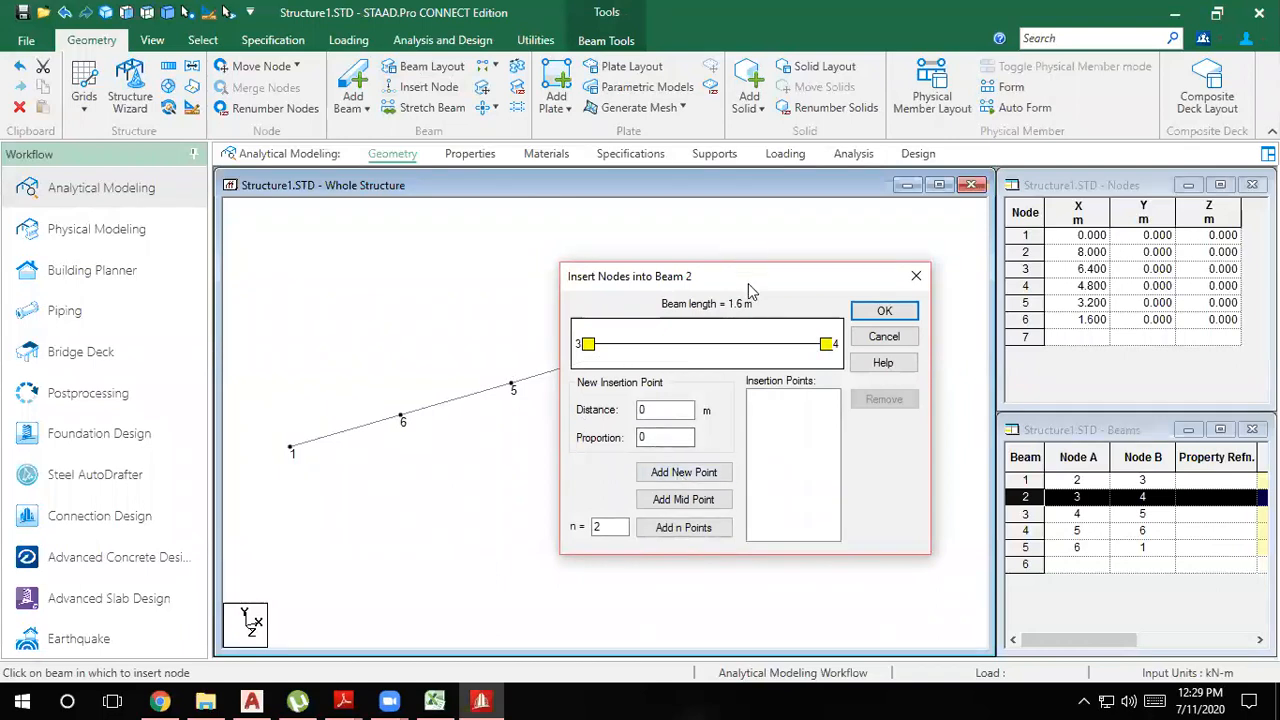
drag(748, 283, 444, 208)
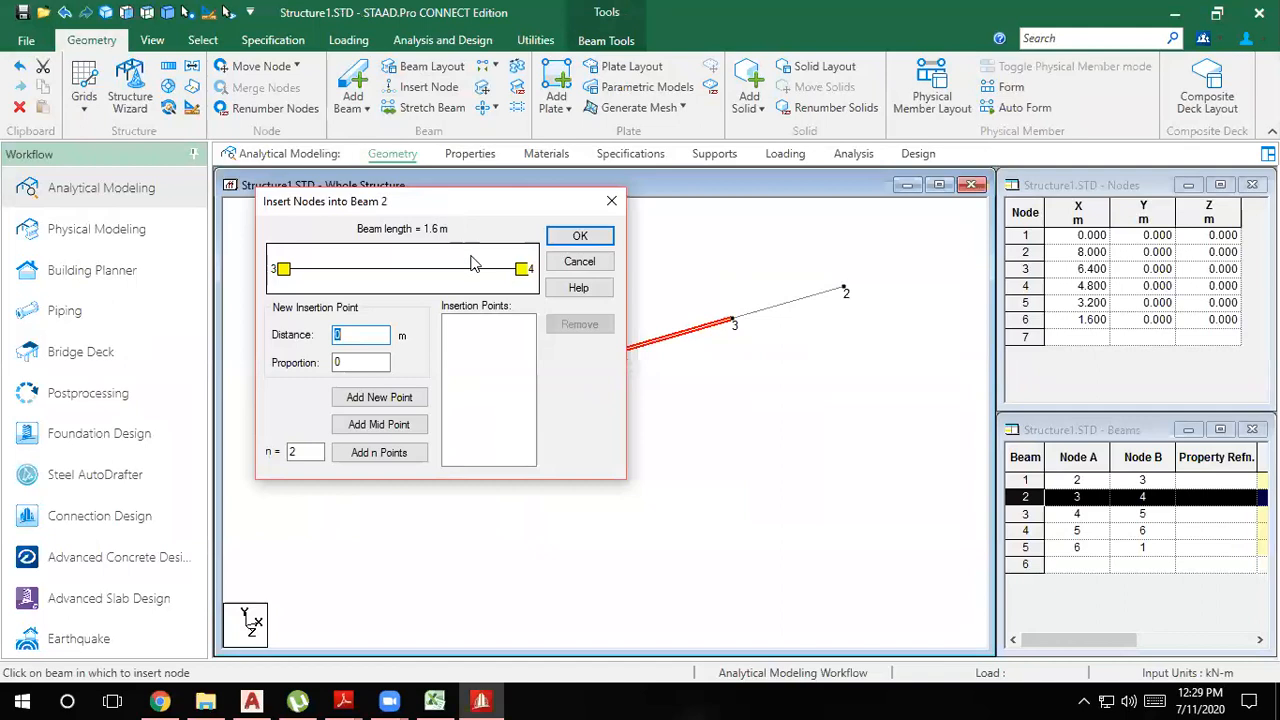
click(612, 204)
click(491, 262)
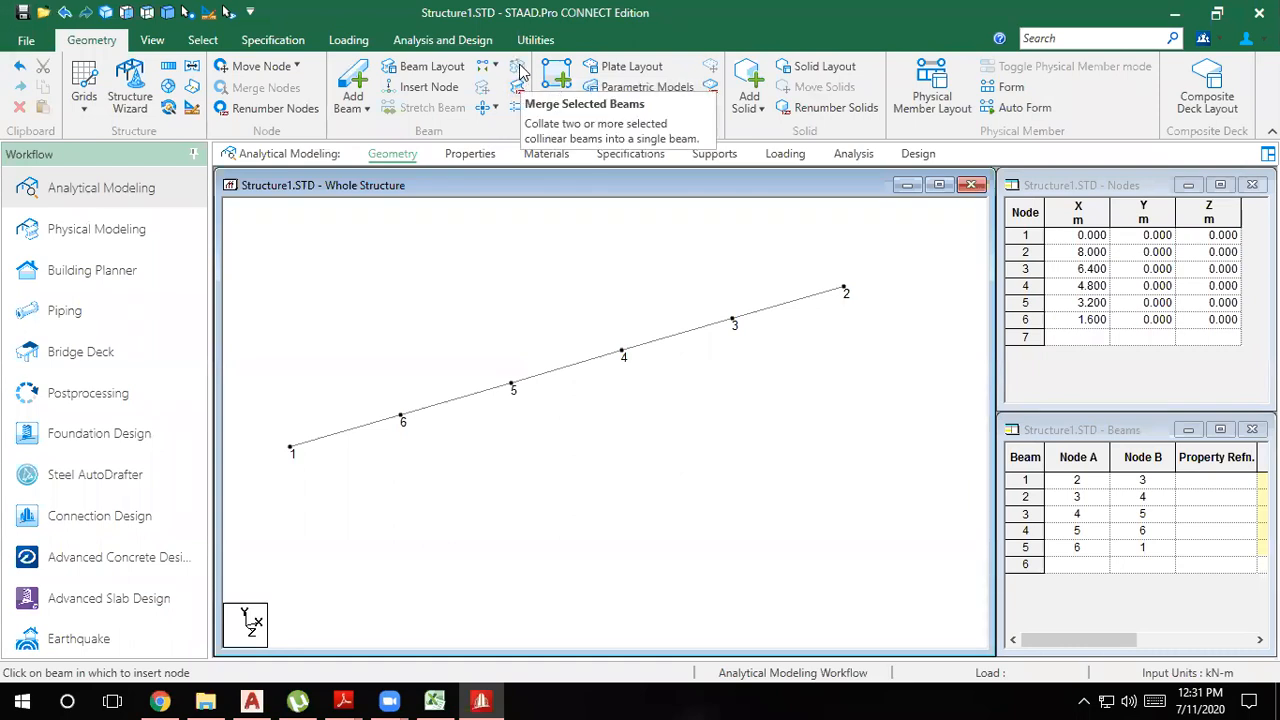
Step: Merge the two collinear beams between nodes 2 and 4 into one, retaining beam number 2
click(665, 344)
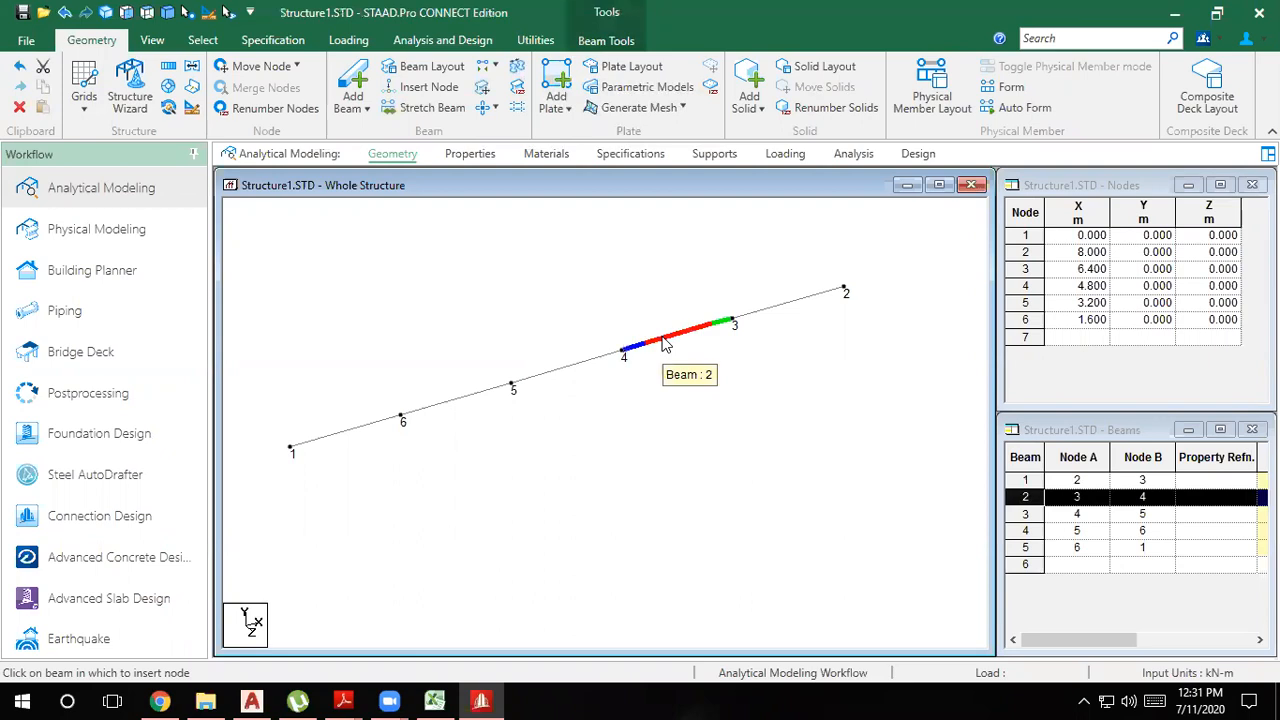
ctrl+click(785, 316)
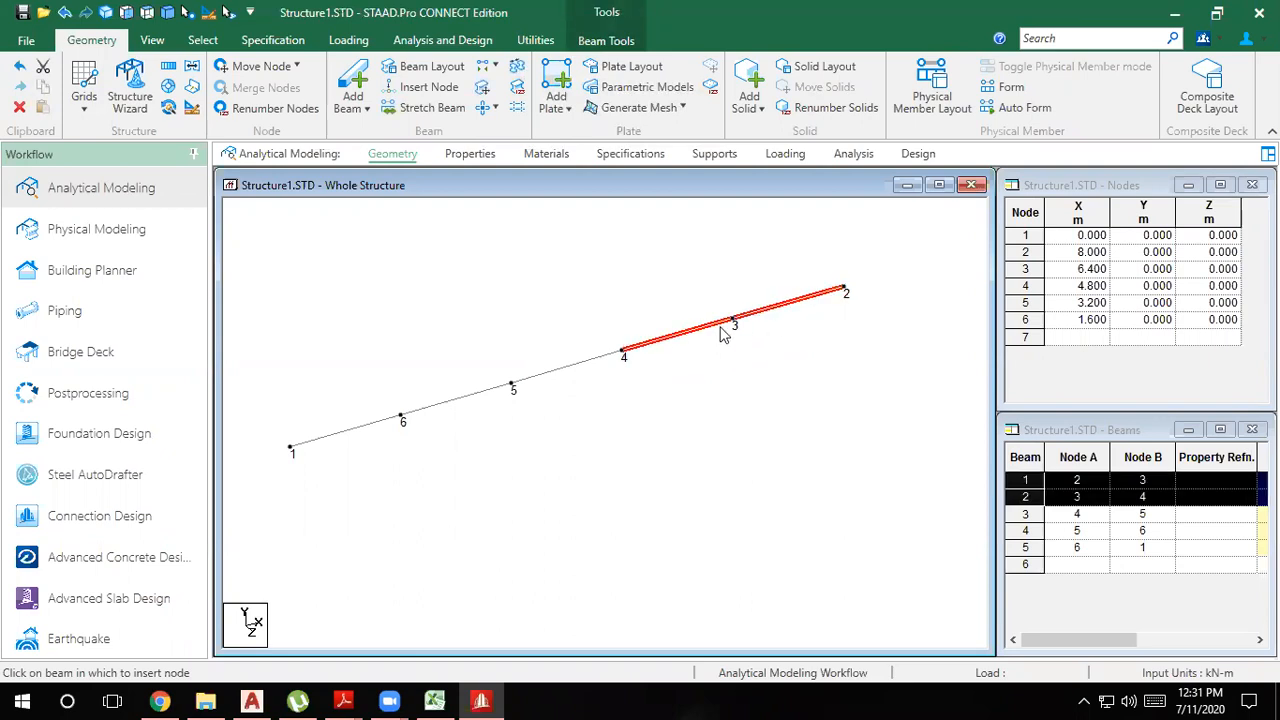
click(515, 72)
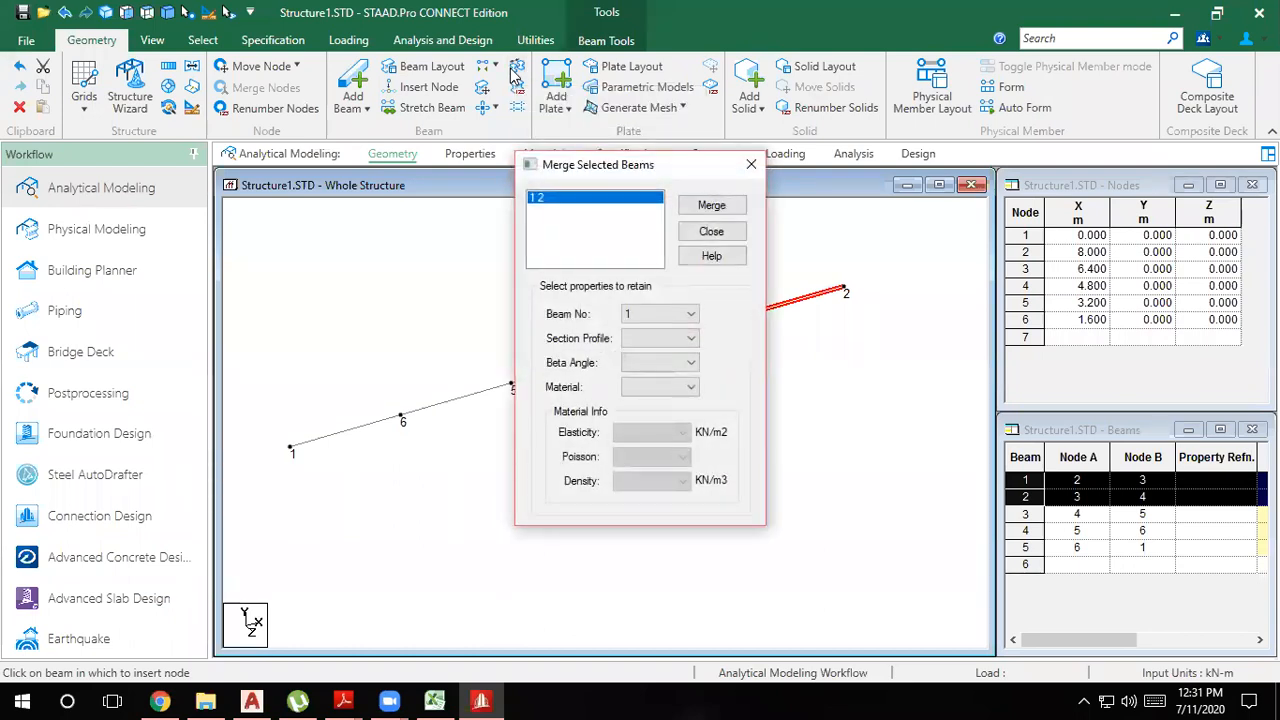
drag(590, 175, 796, 144)
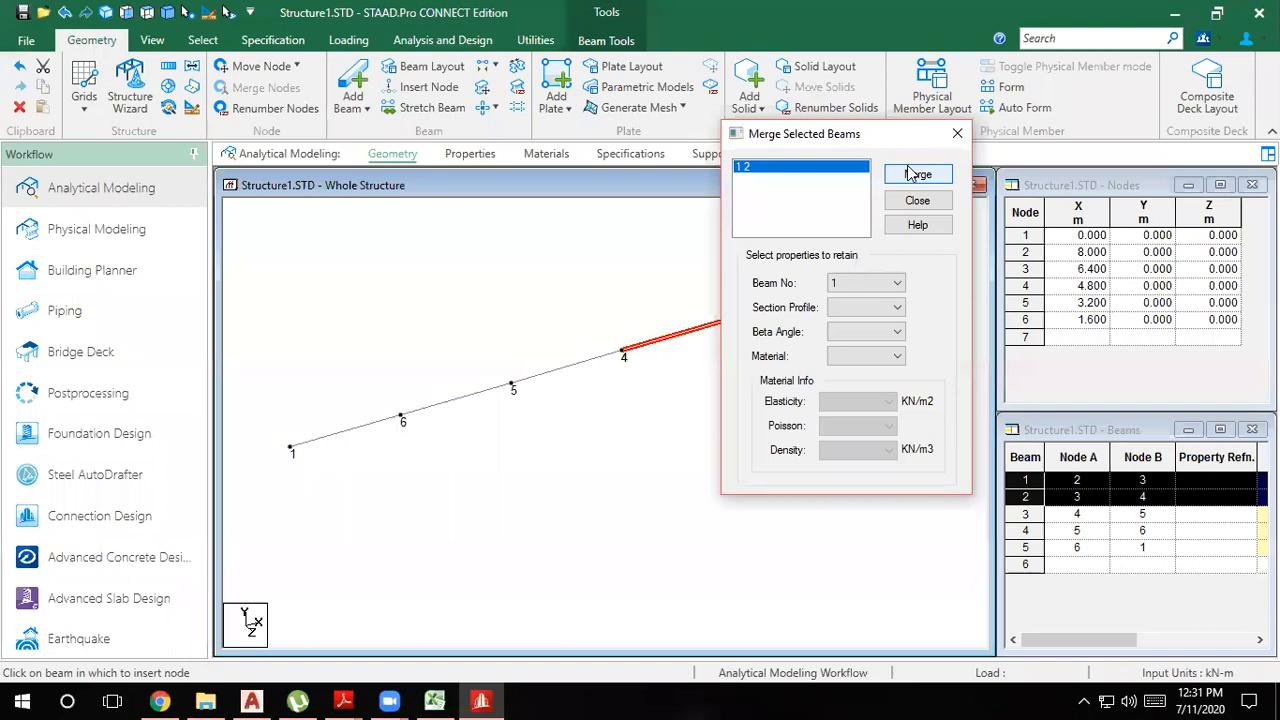
click(848, 283)
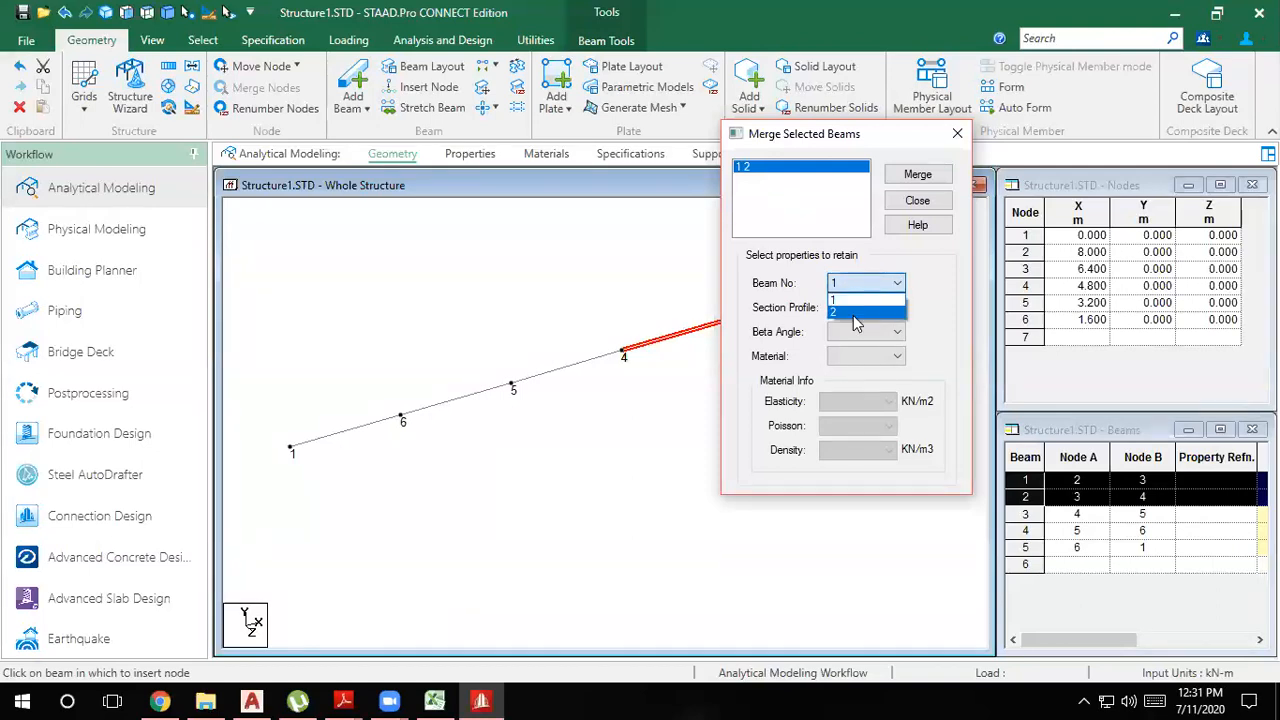
click(853, 313)
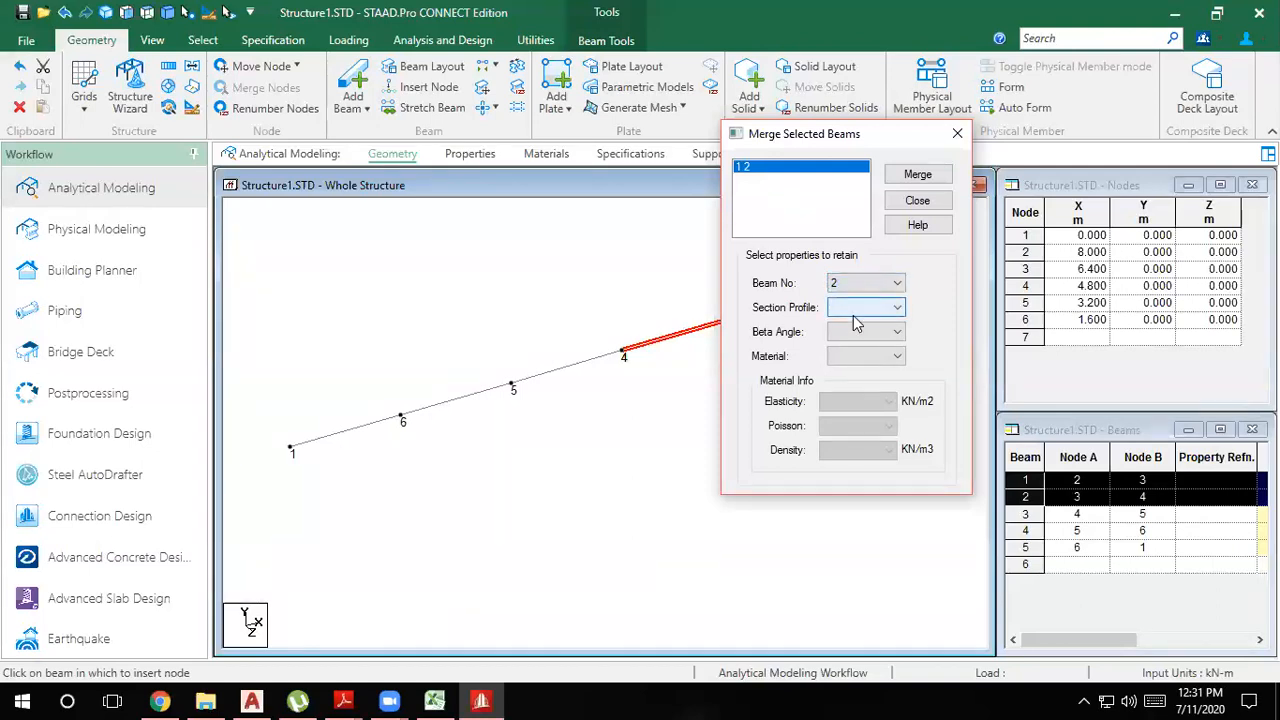
click(908, 177)
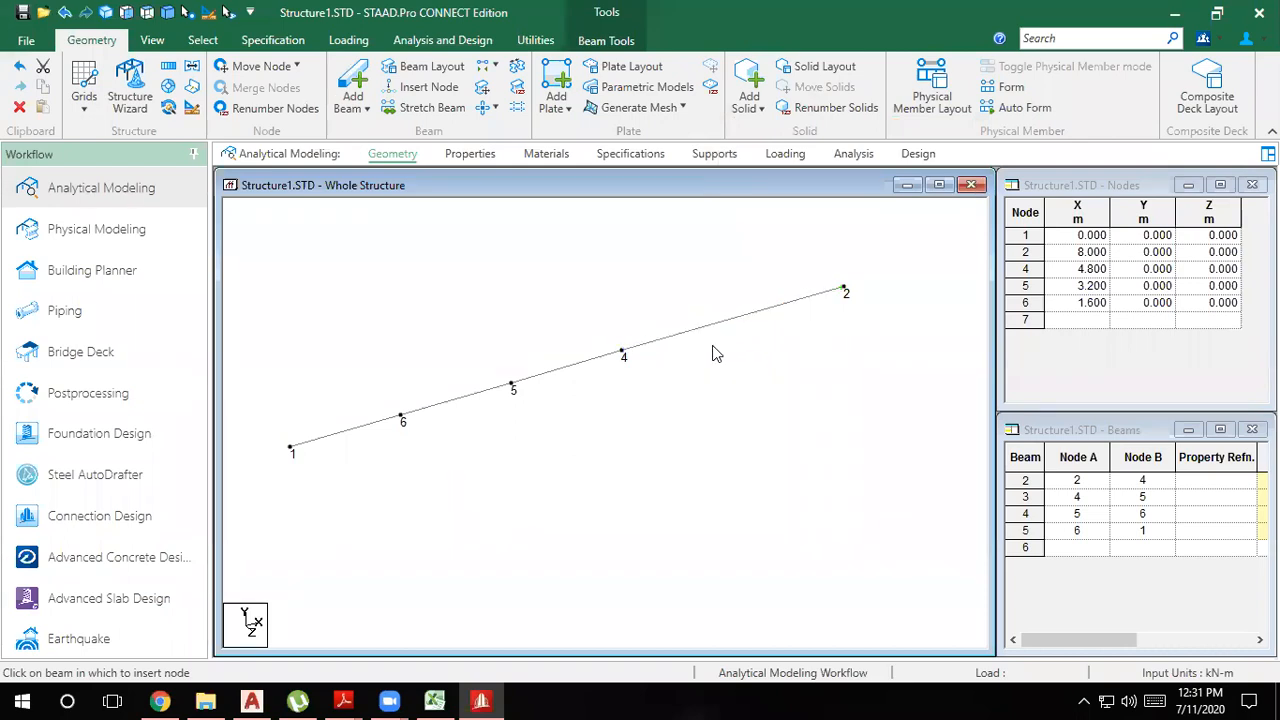
Step: Merge beam 2 with the adjoining beam between nodes 4 and 5, retaining beam number 3
click(586, 364)
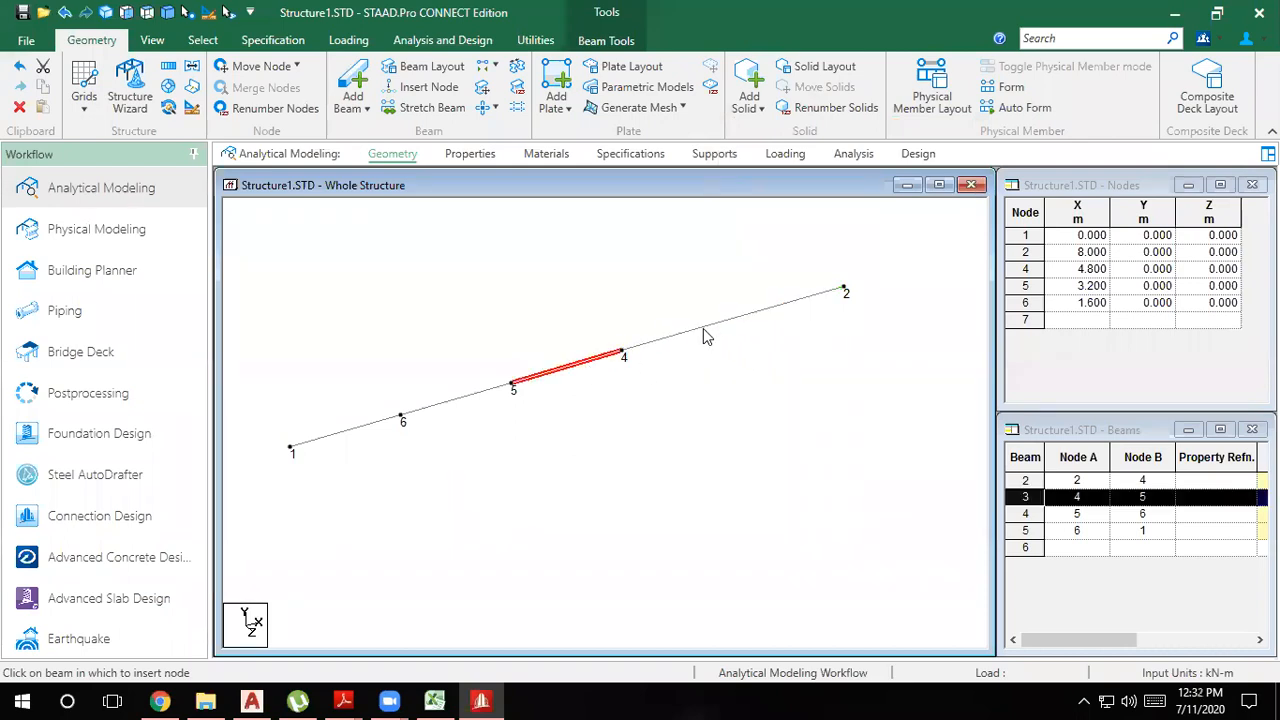
ctrl+click(704, 333)
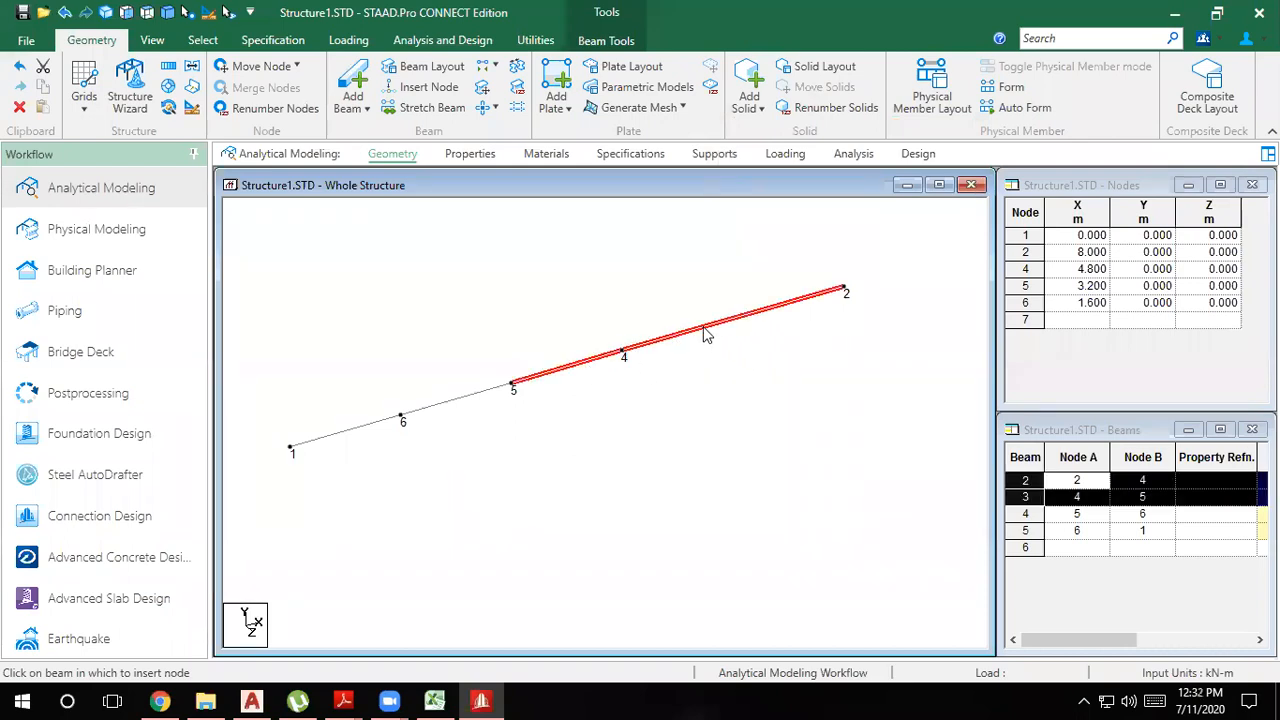
click(517, 68)
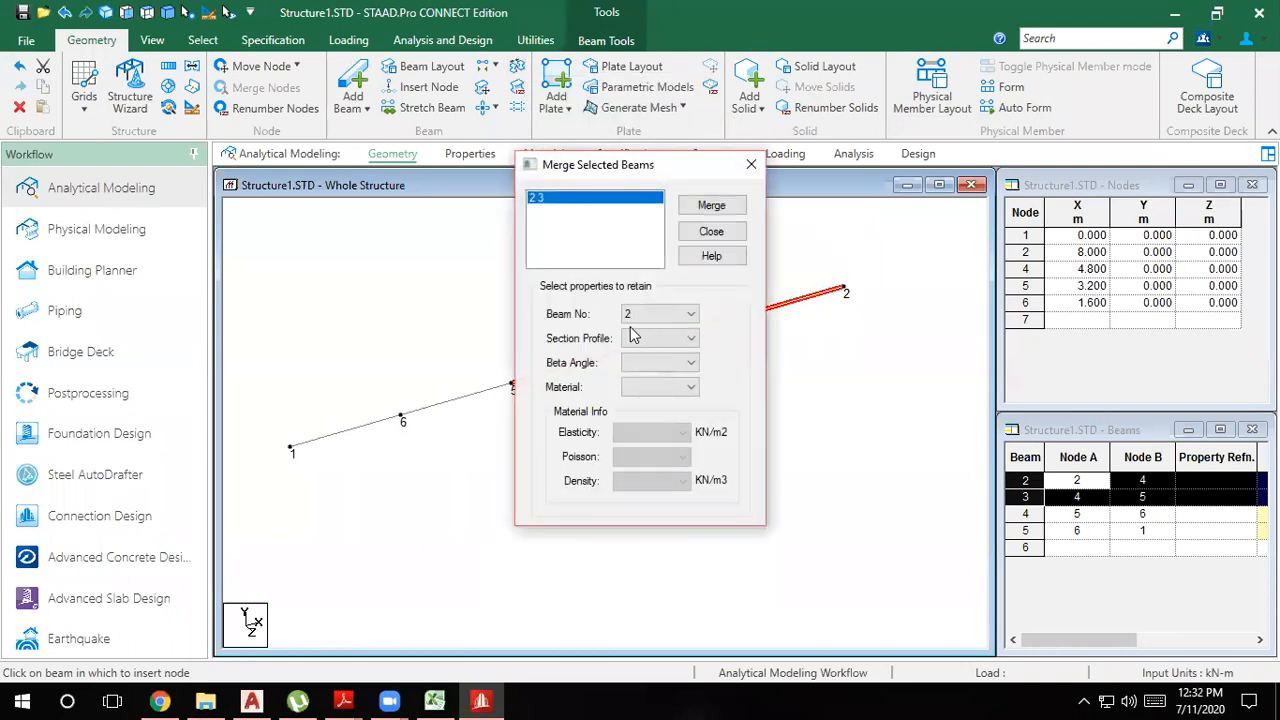
click(637, 315)
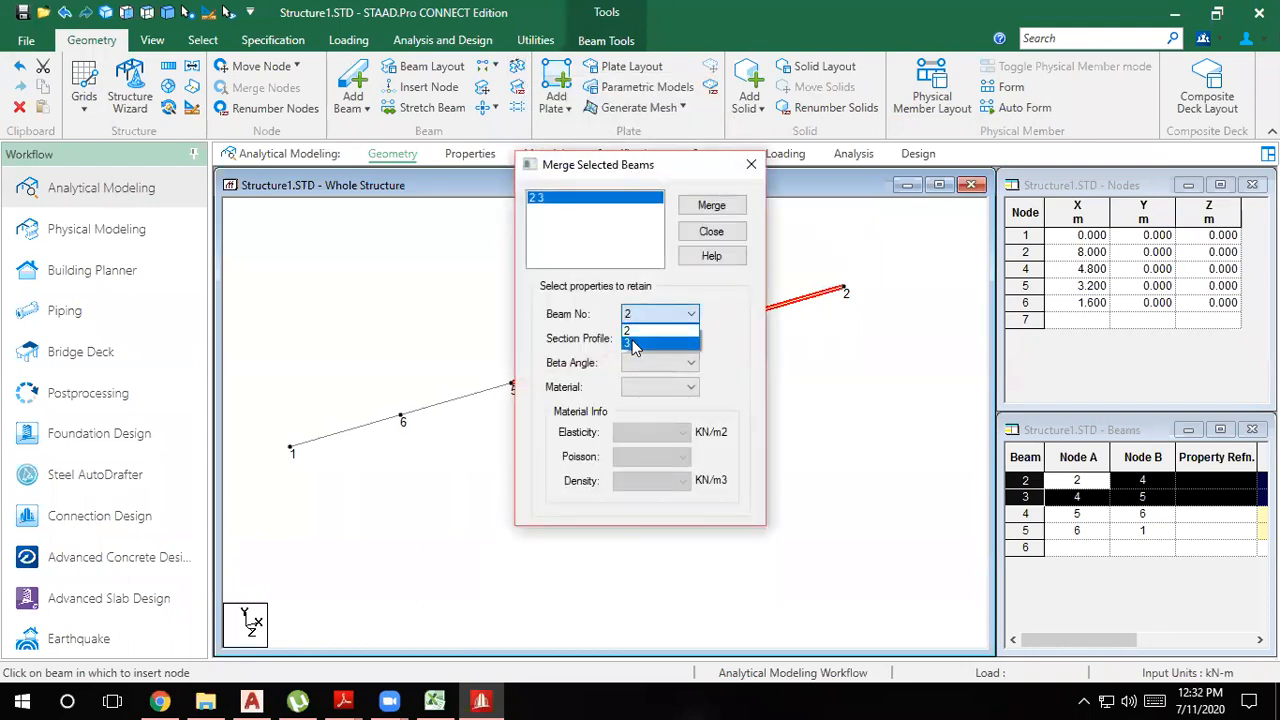
click(632, 345)
click(712, 206)
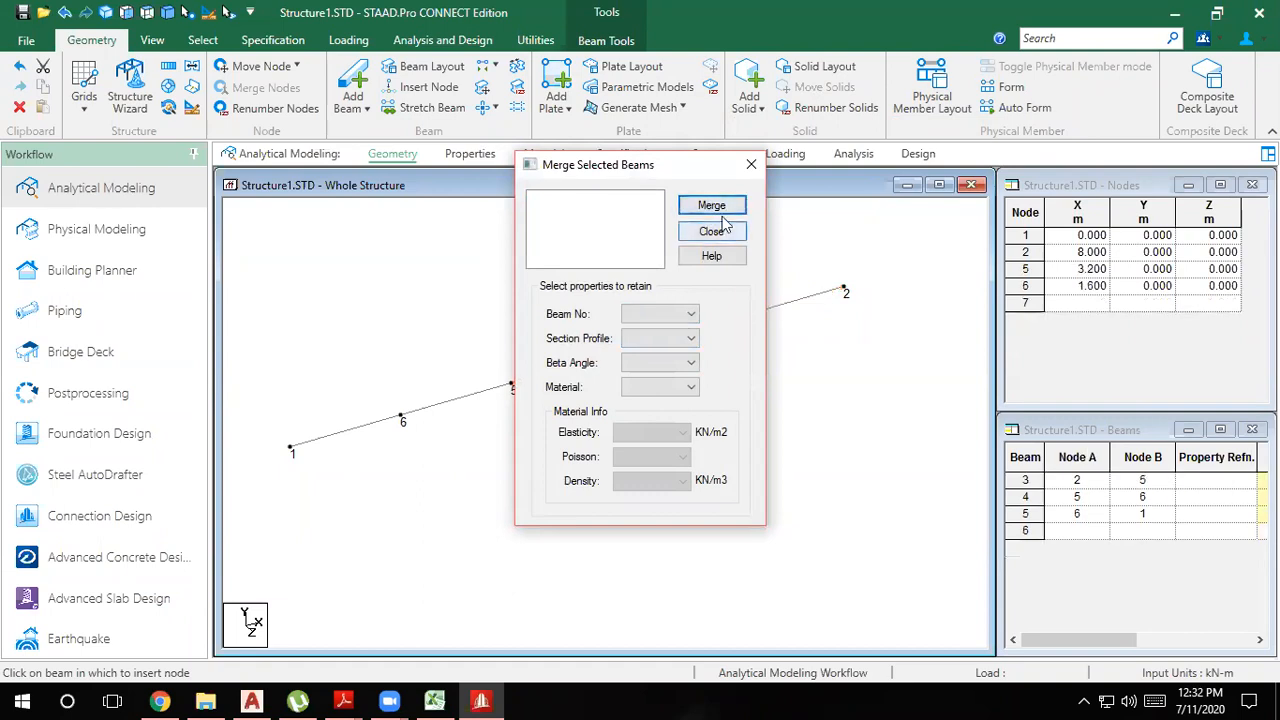
click(751, 164)
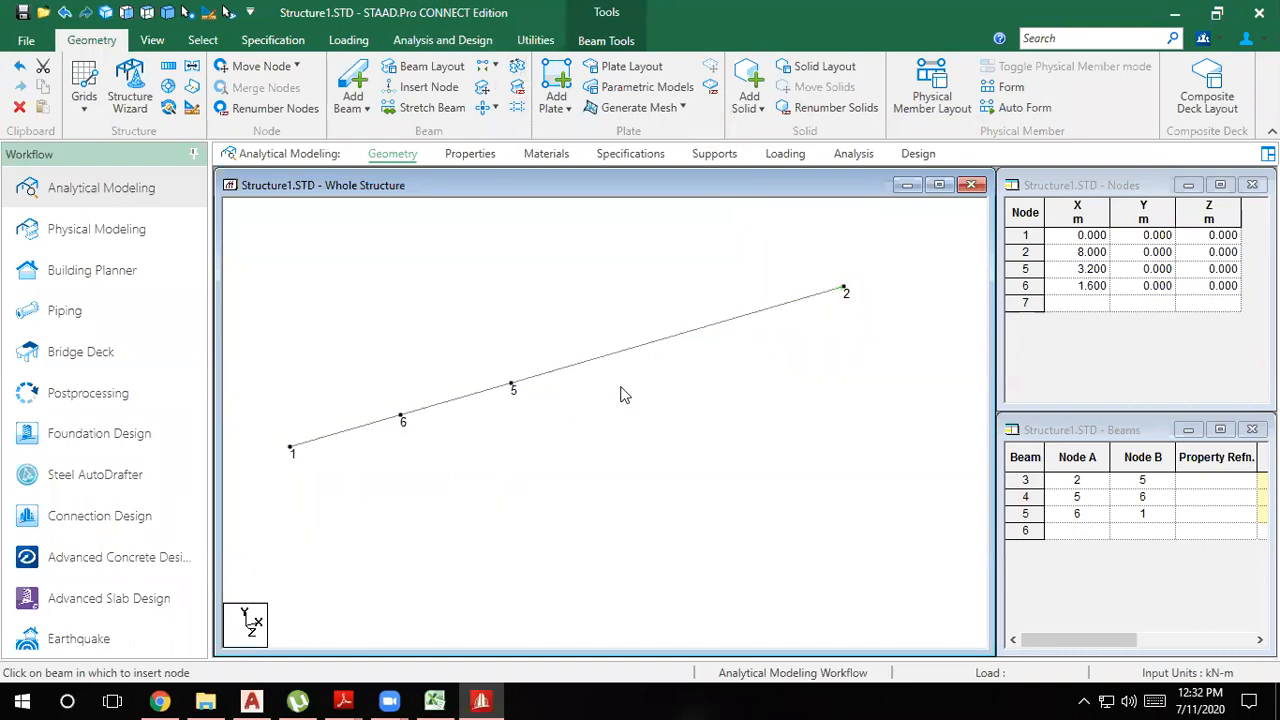
click(606, 359)
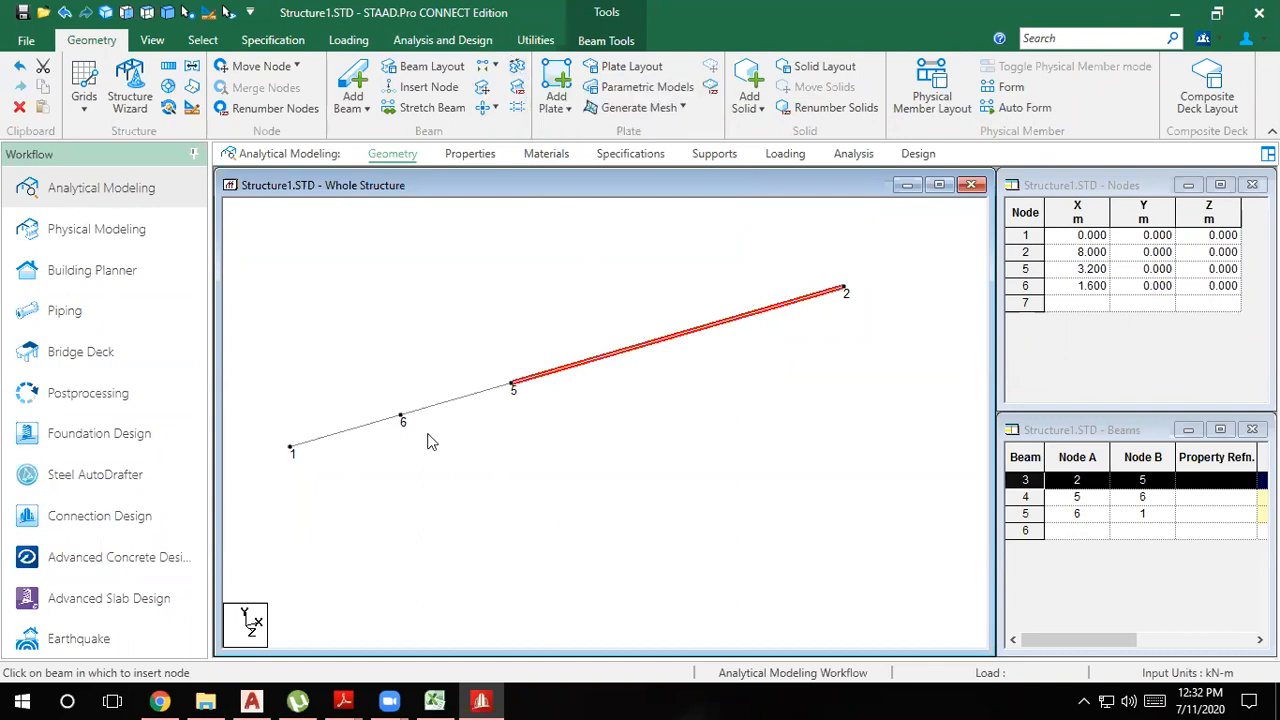
ctrl+click(343, 432)
ctrl+click(424, 412)
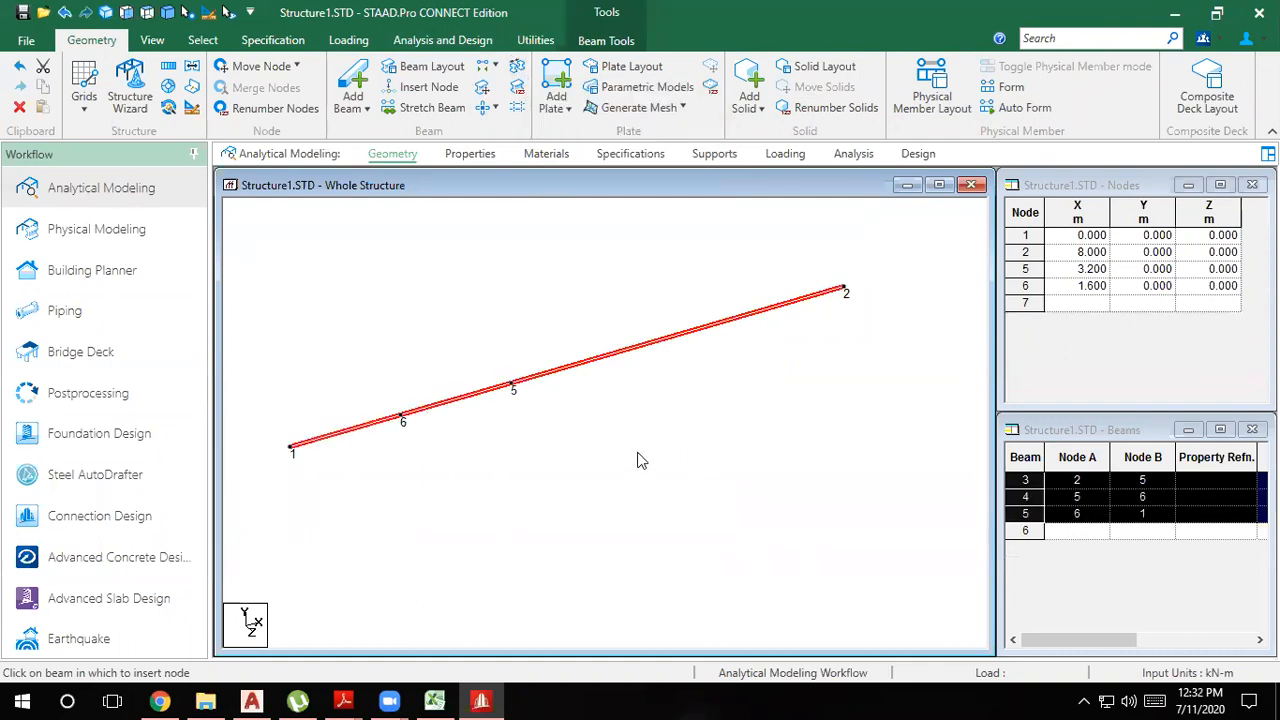
click(268, 471)
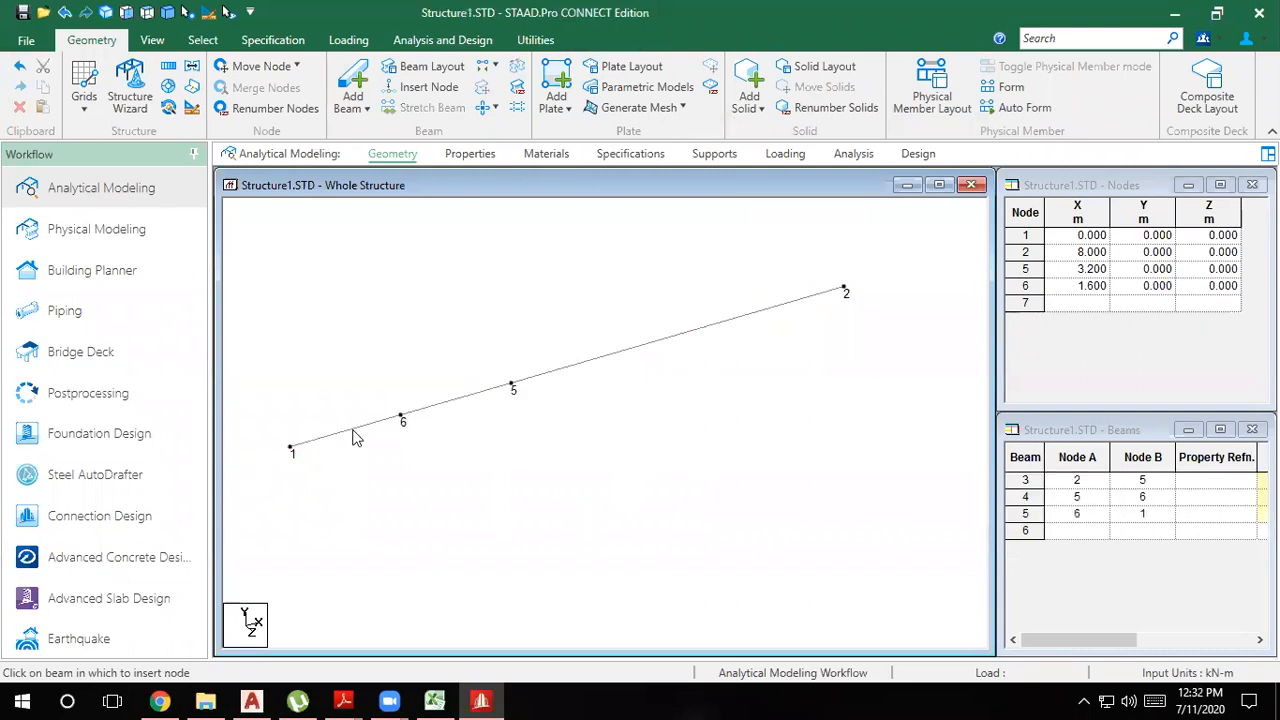
click(356, 433)
click(424, 407)
click(541, 366)
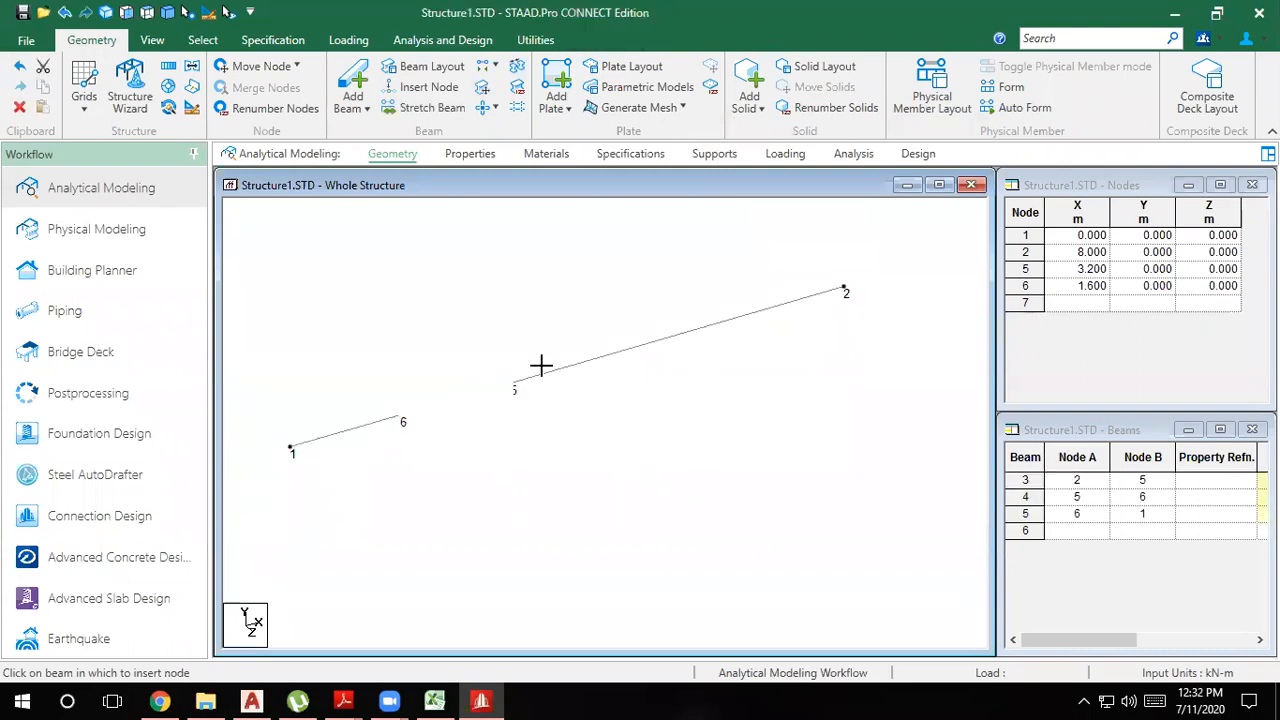
Step: Merge the remaining beams 3, 4 and 5 into a single beam from node 2 to node 1, retaining beam number 4, and select it
click(538, 376)
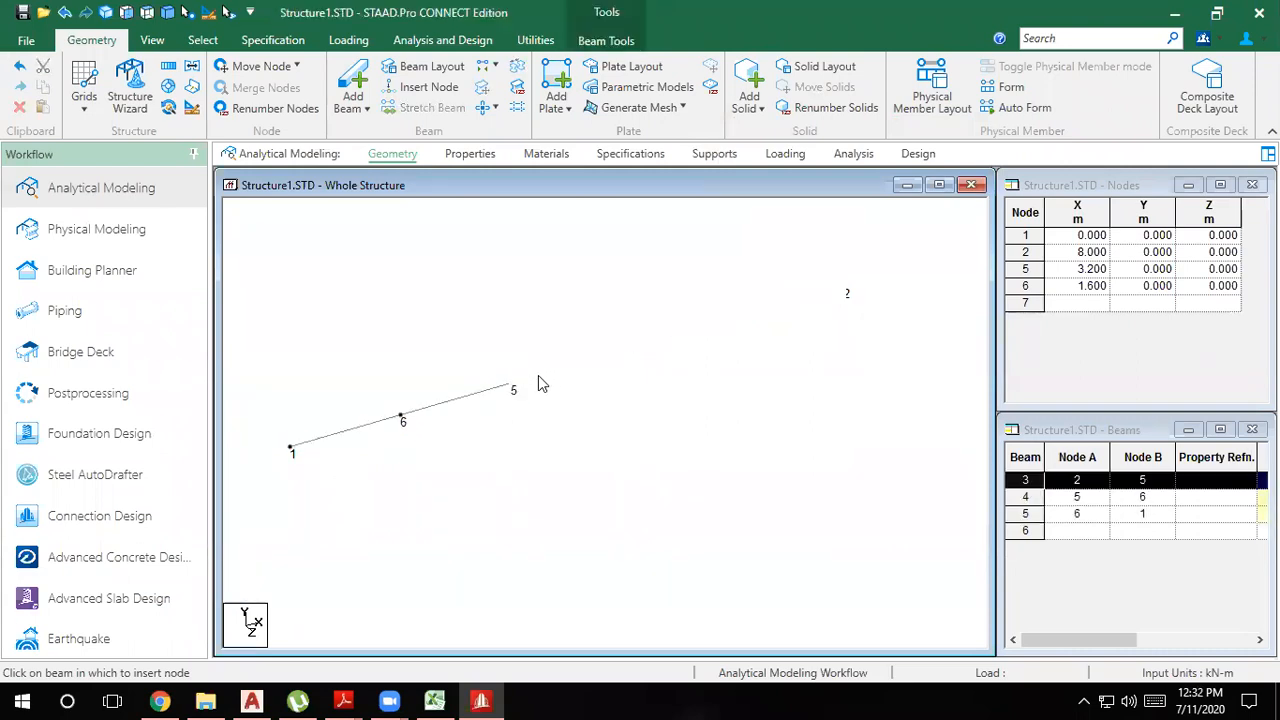
ctrl+click(457, 402)
ctrl+click(362, 432)
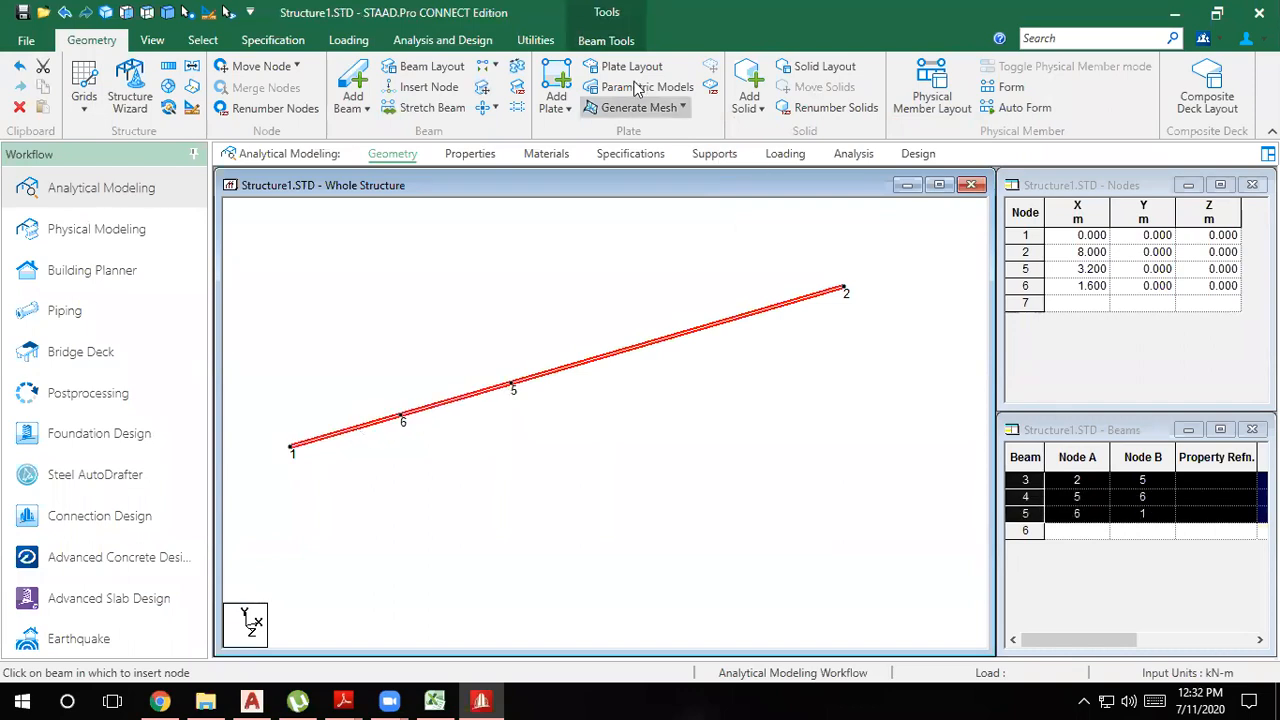
click(516, 66)
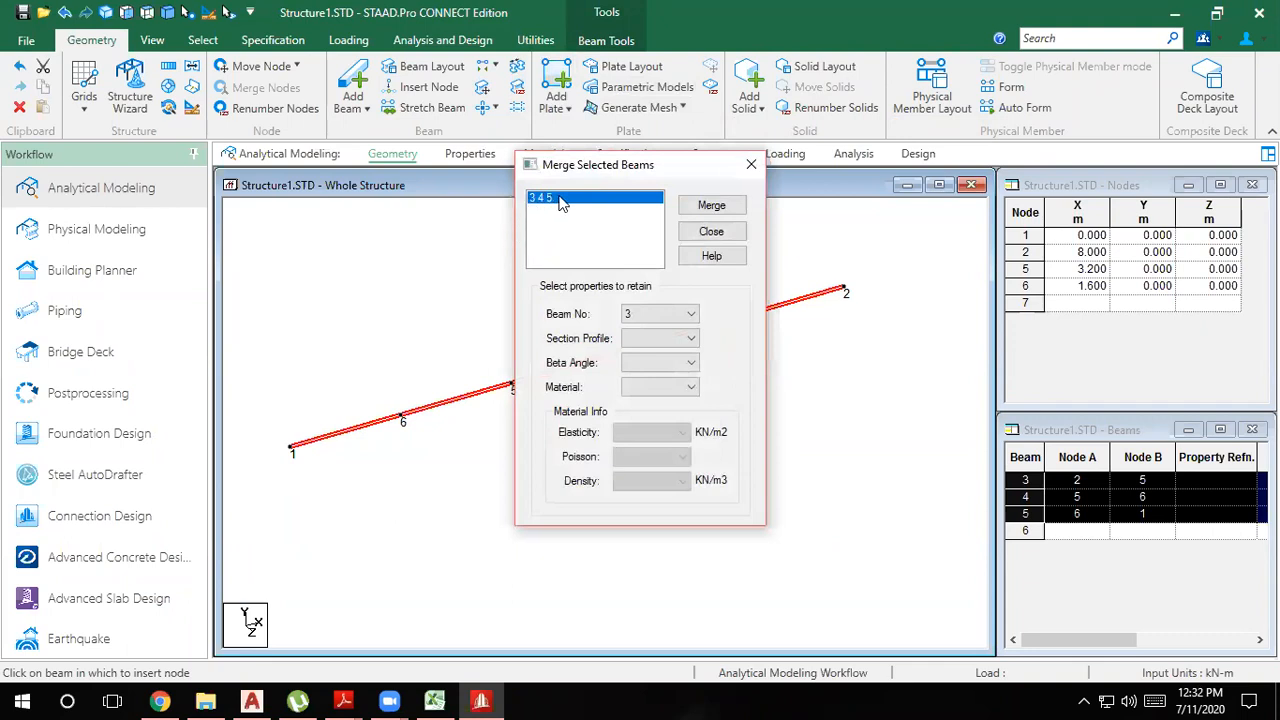
click(641, 315)
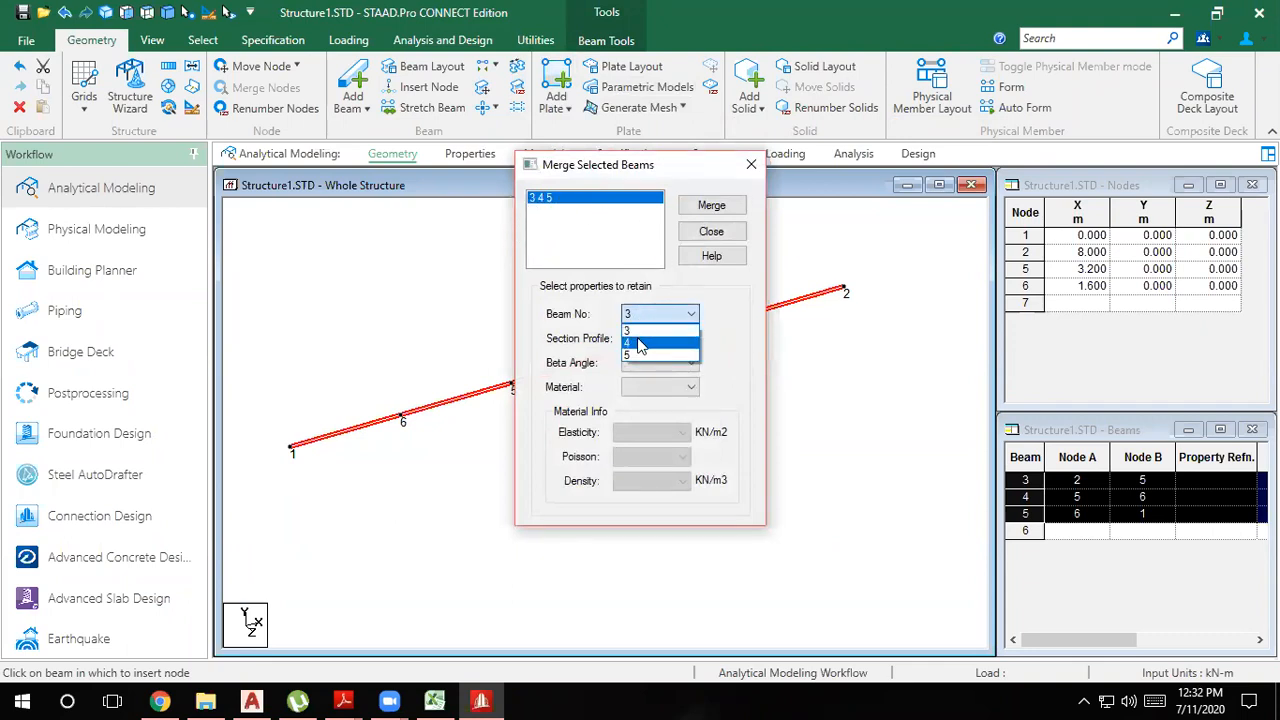
click(641, 345)
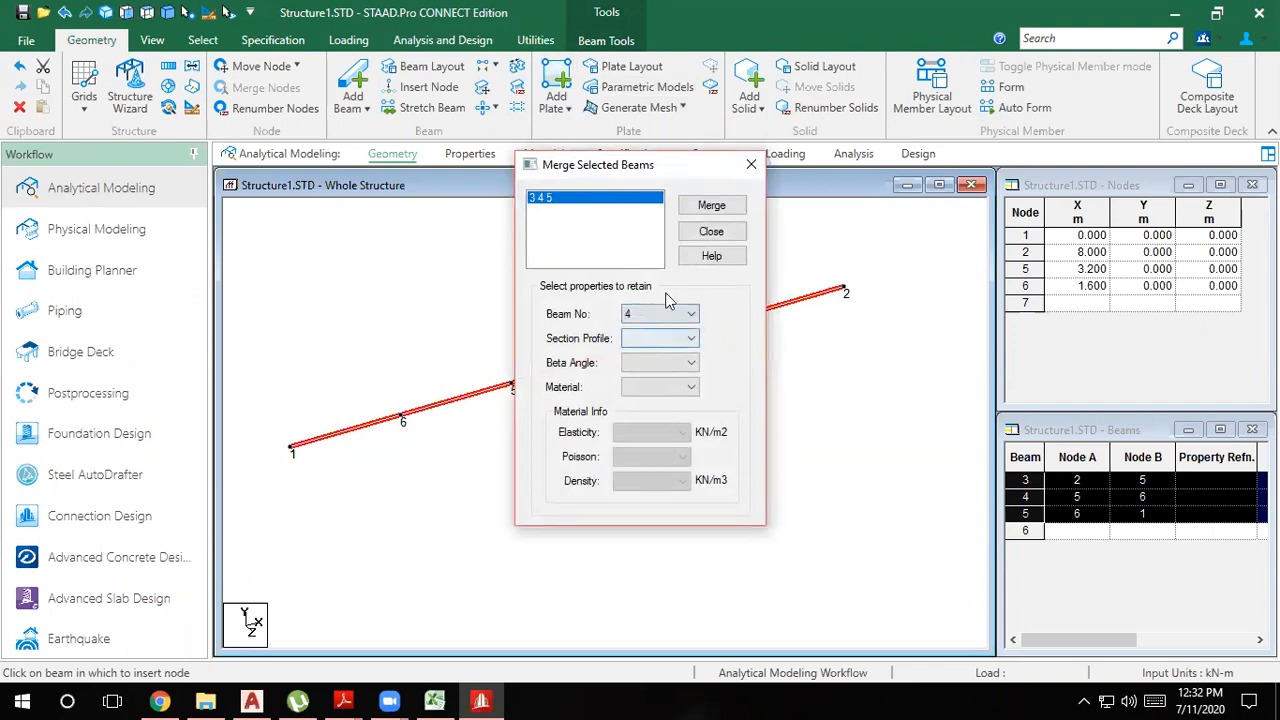
click(711, 205)
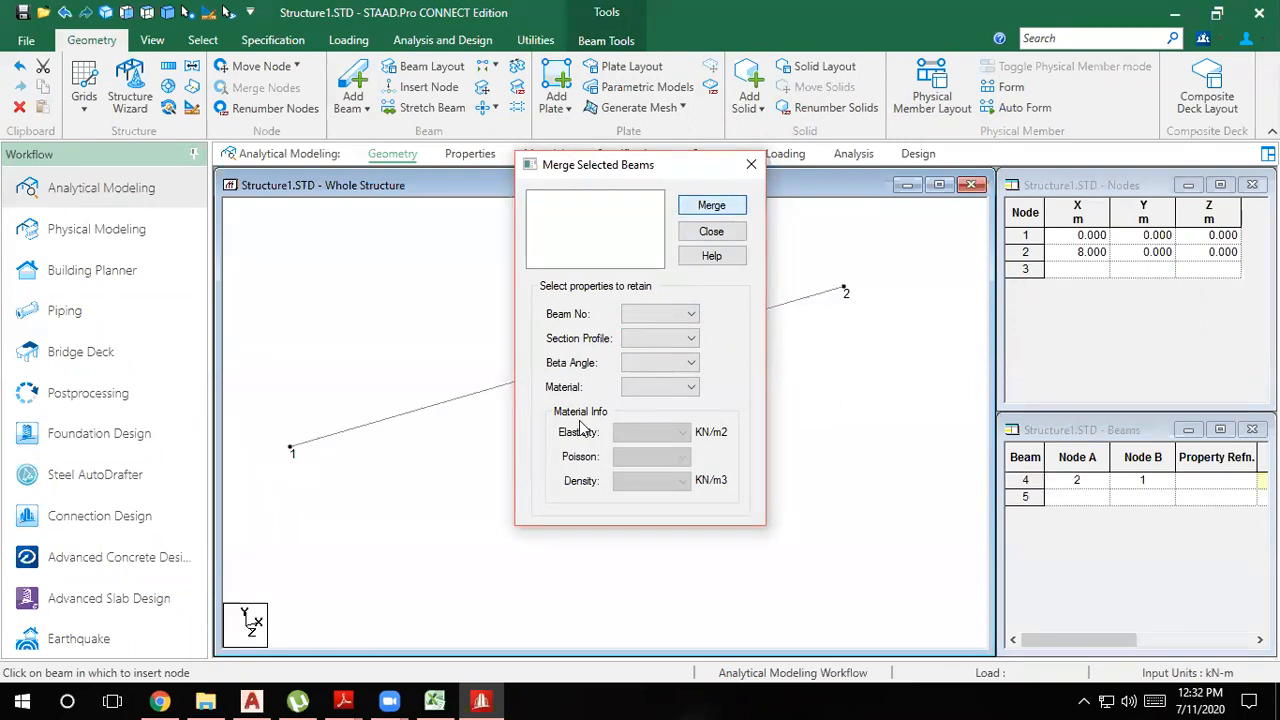
click(751, 164)
click(559, 376)
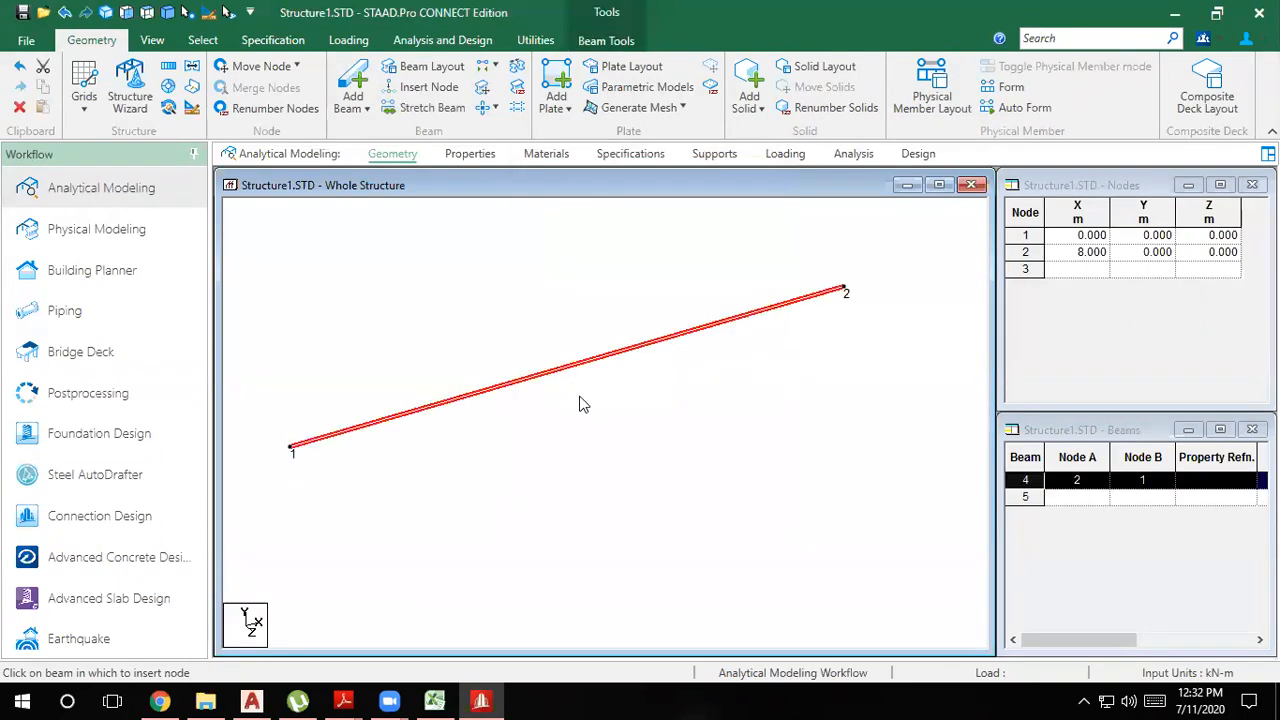
Step: Draw three connected beams on the default beam grid through X,Y points (0,2), (8,8), (8,2) and (1,7)
click(579, 395)
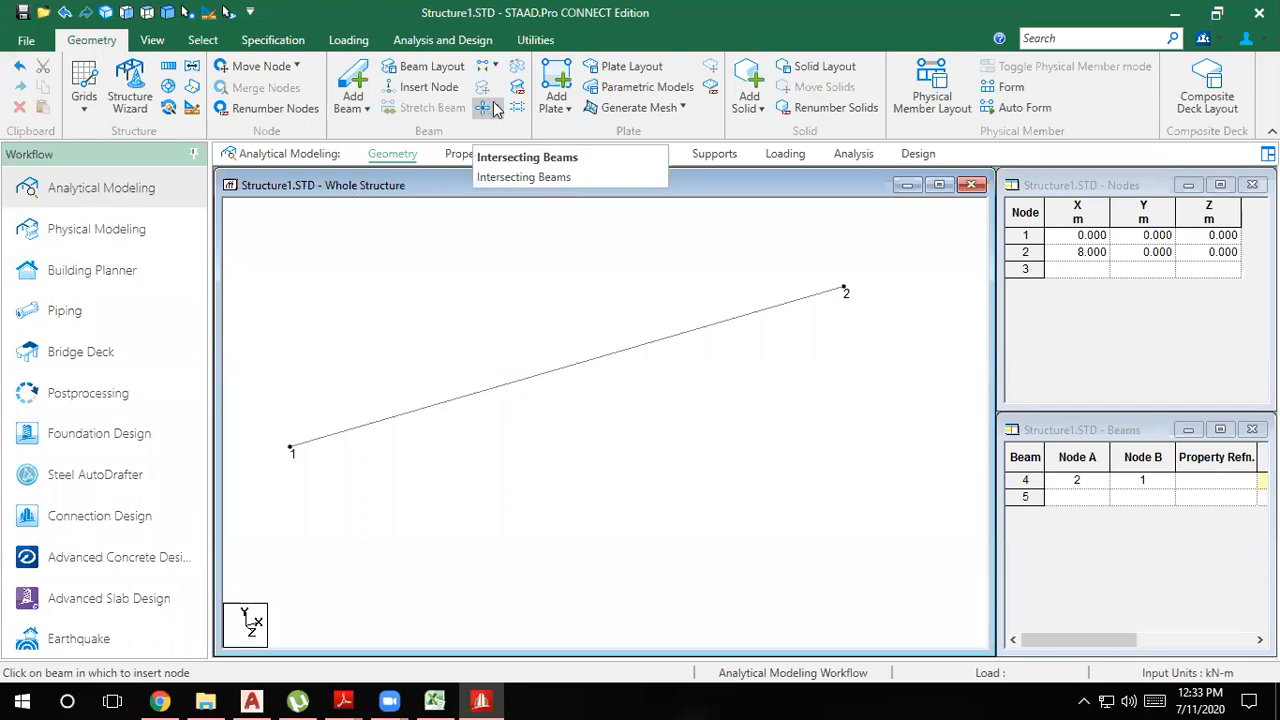
click(85, 85)
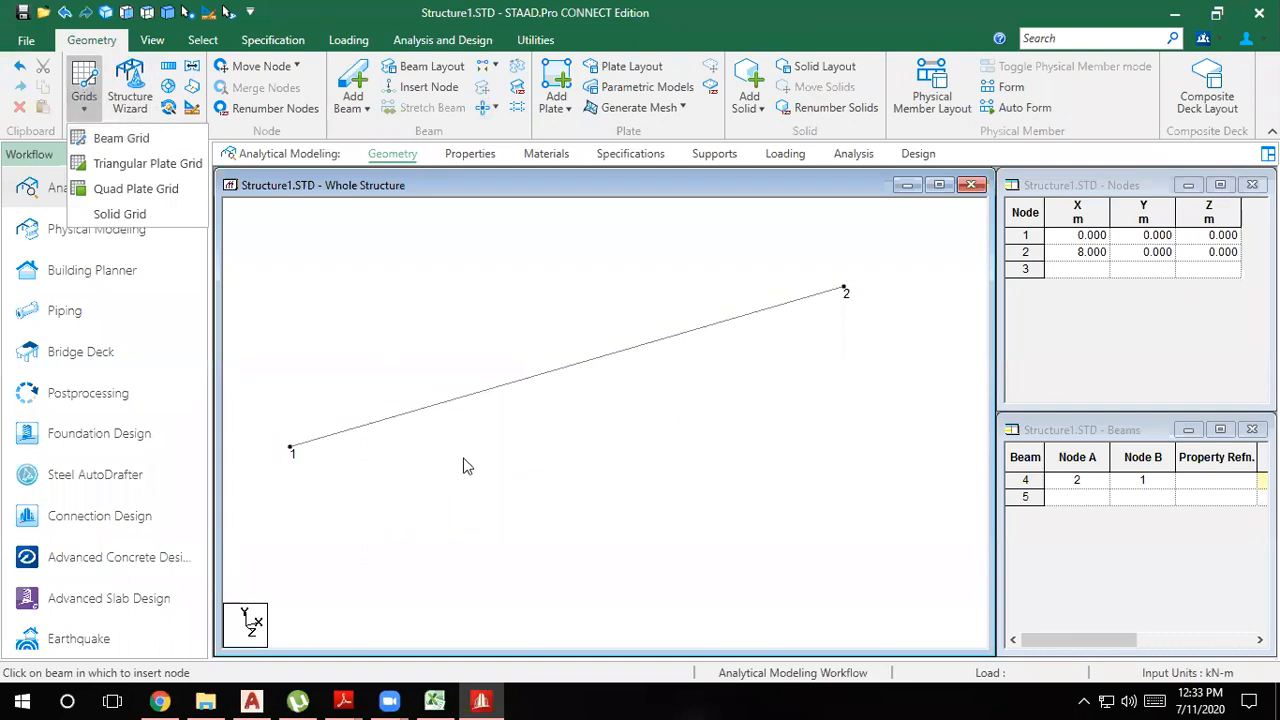
click(121, 139)
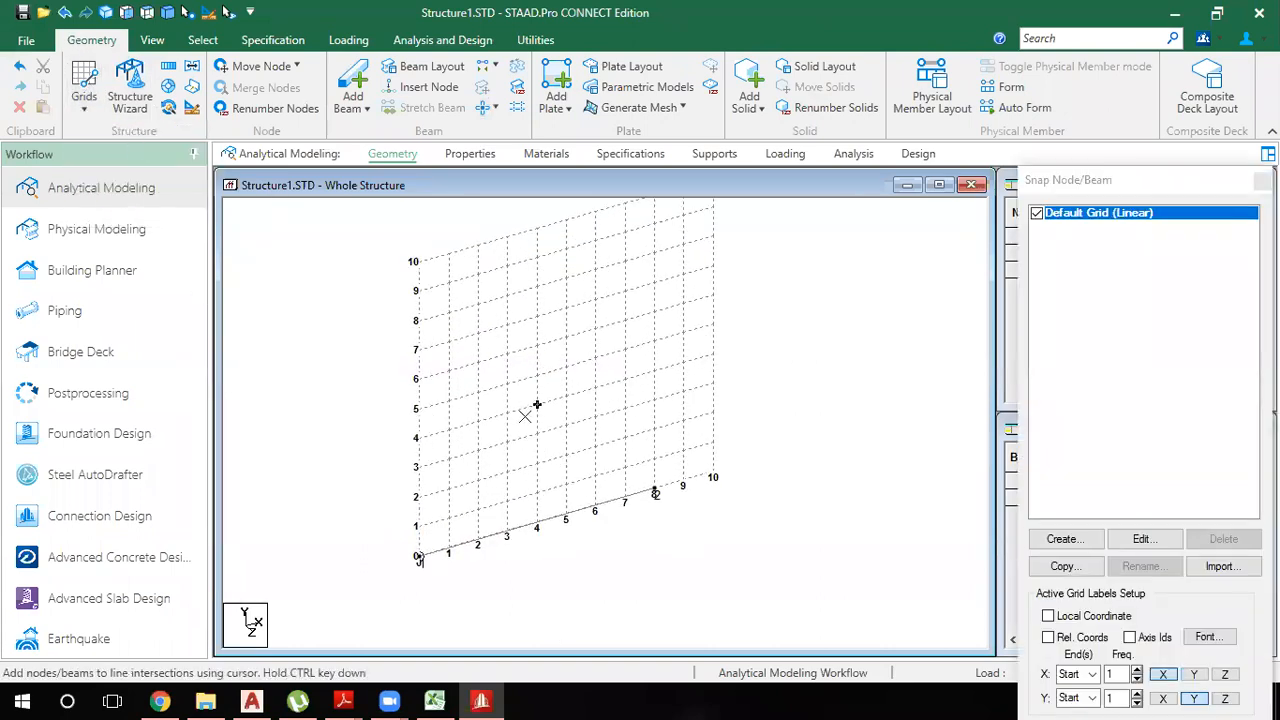
click(419, 497)
click(655, 254)
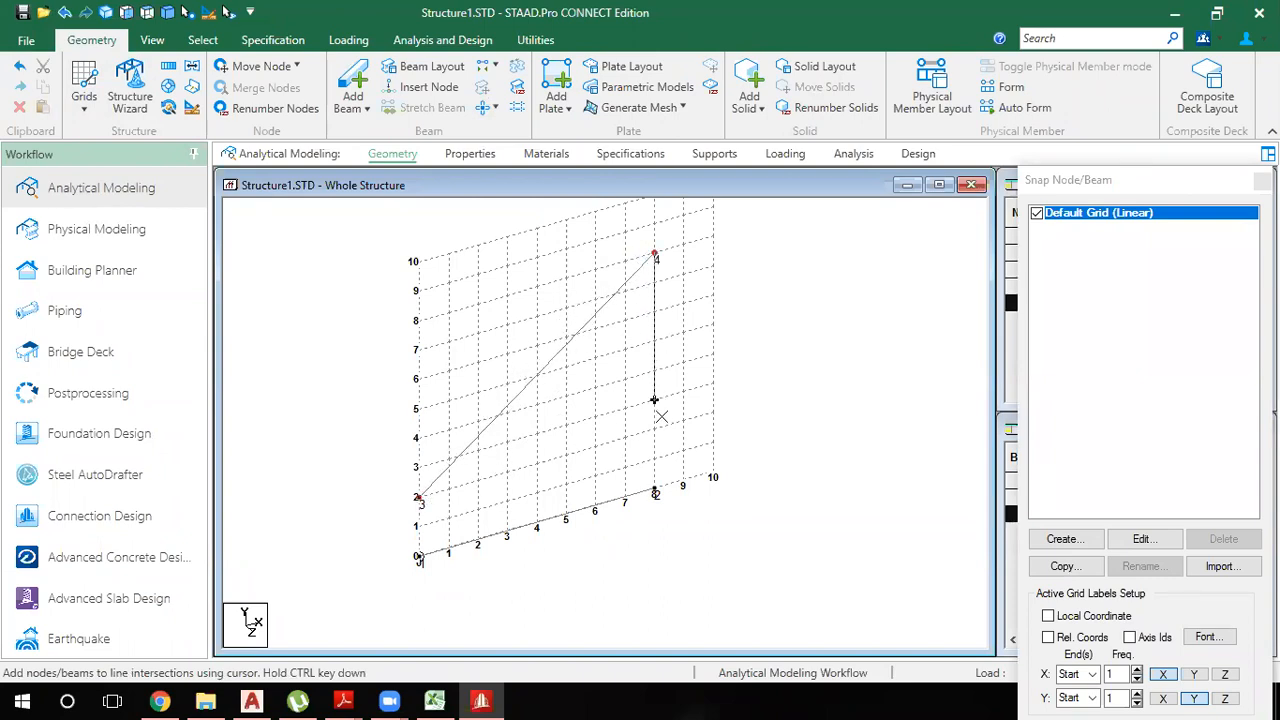
click(655, 430)
click(449, 343)
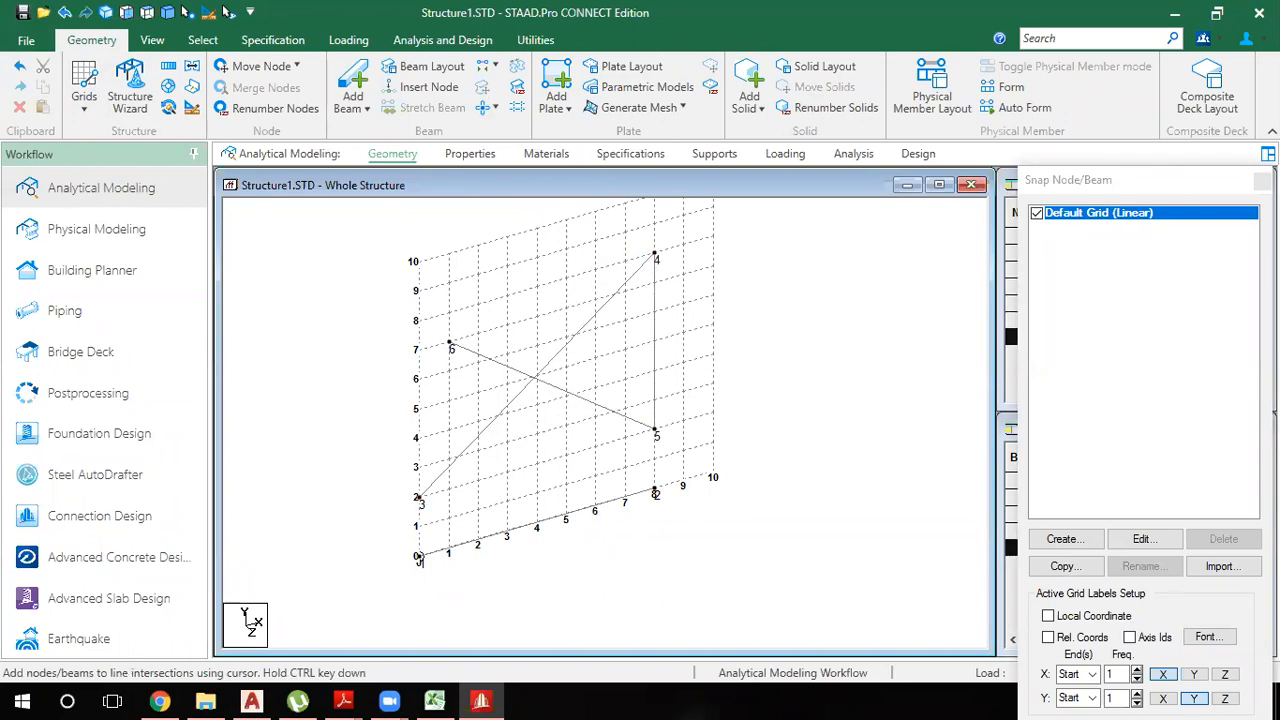
key(Escape)
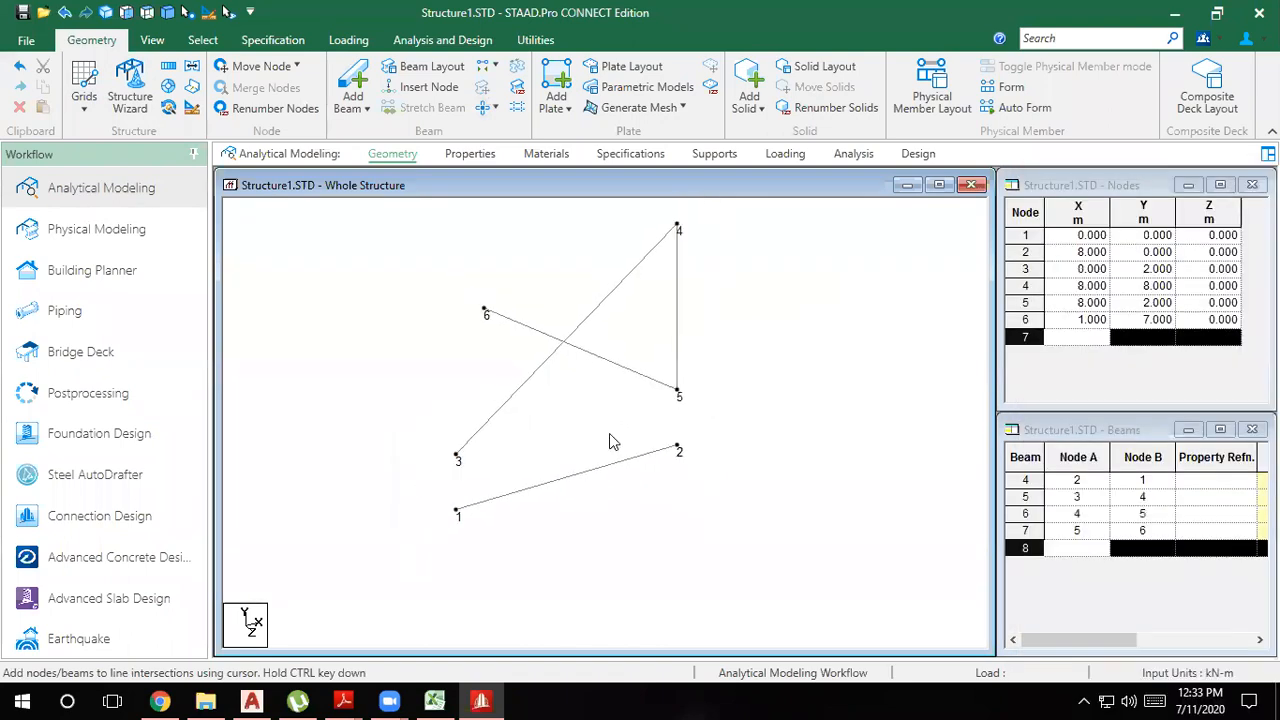
Step: Examine the crossing point of the beams between nodes 3-4 and 5-6, selecting each beam to check its extent
click(613, 366)
ctrl+click(591, 316)
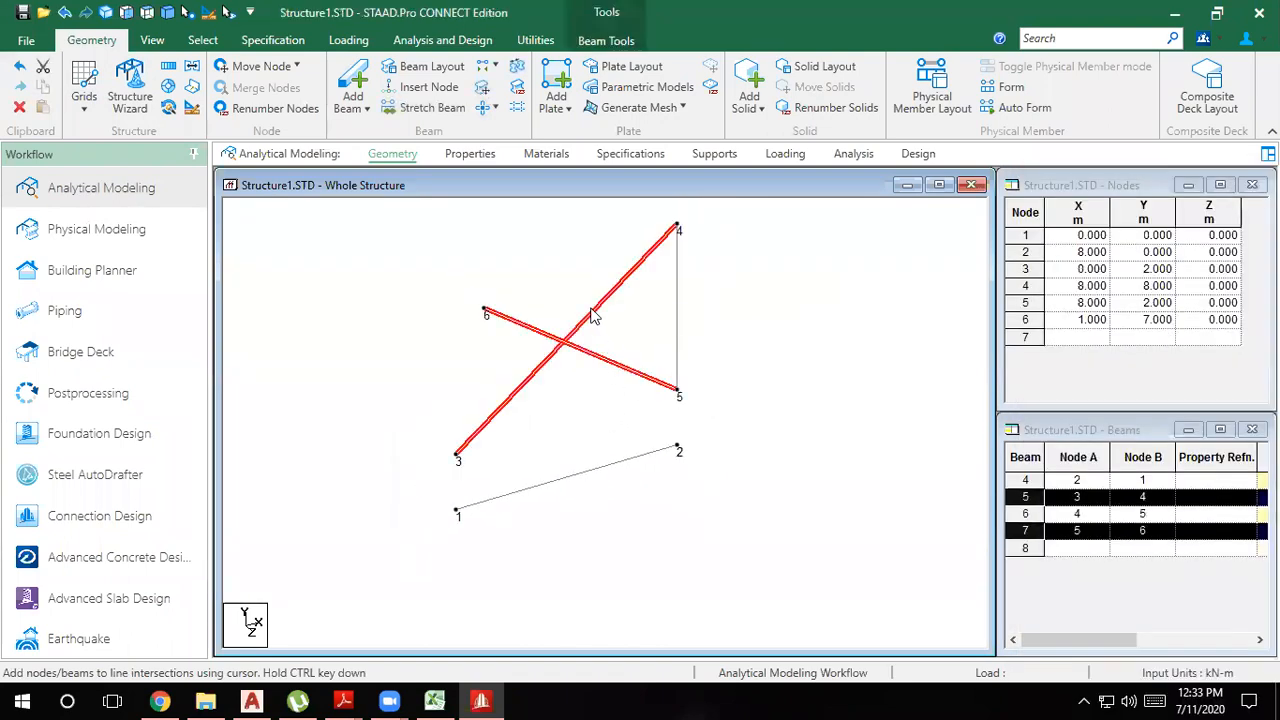
click(640, 348)
scroll(565, 358, up, 2)
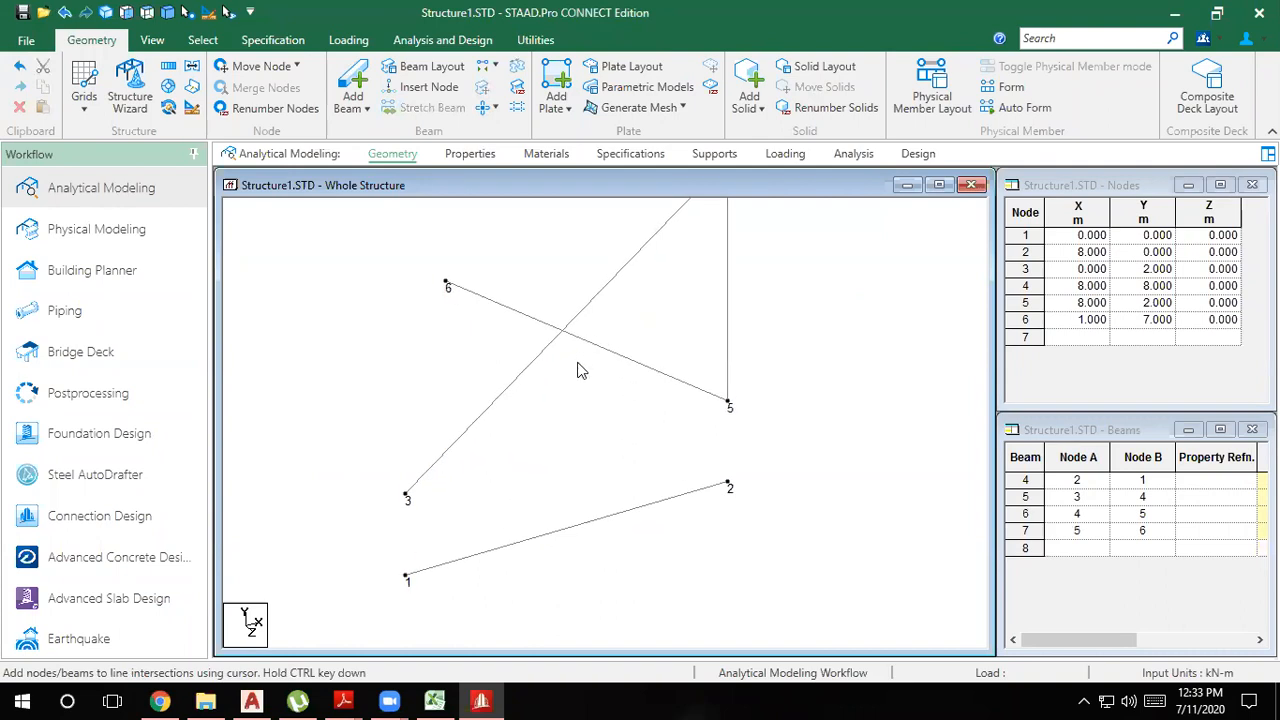
click(580, 338)
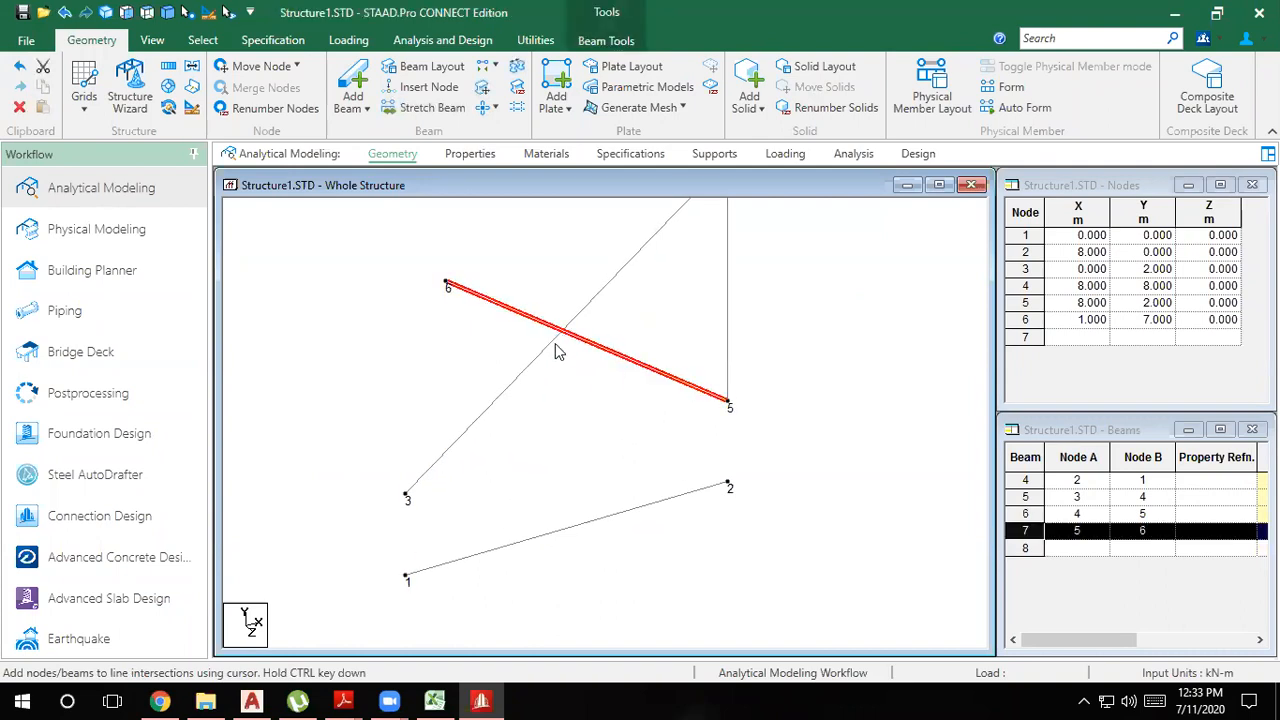
click(555, 343)
click(614, 314)
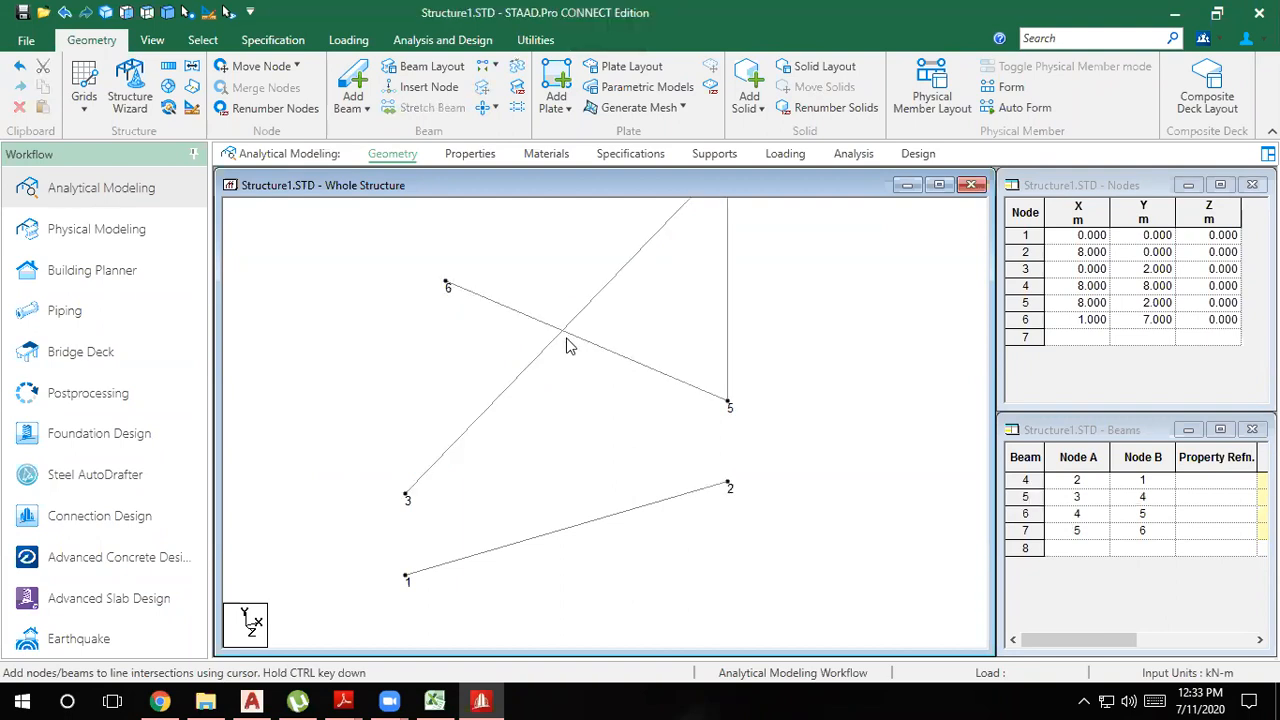
click(580, 339)
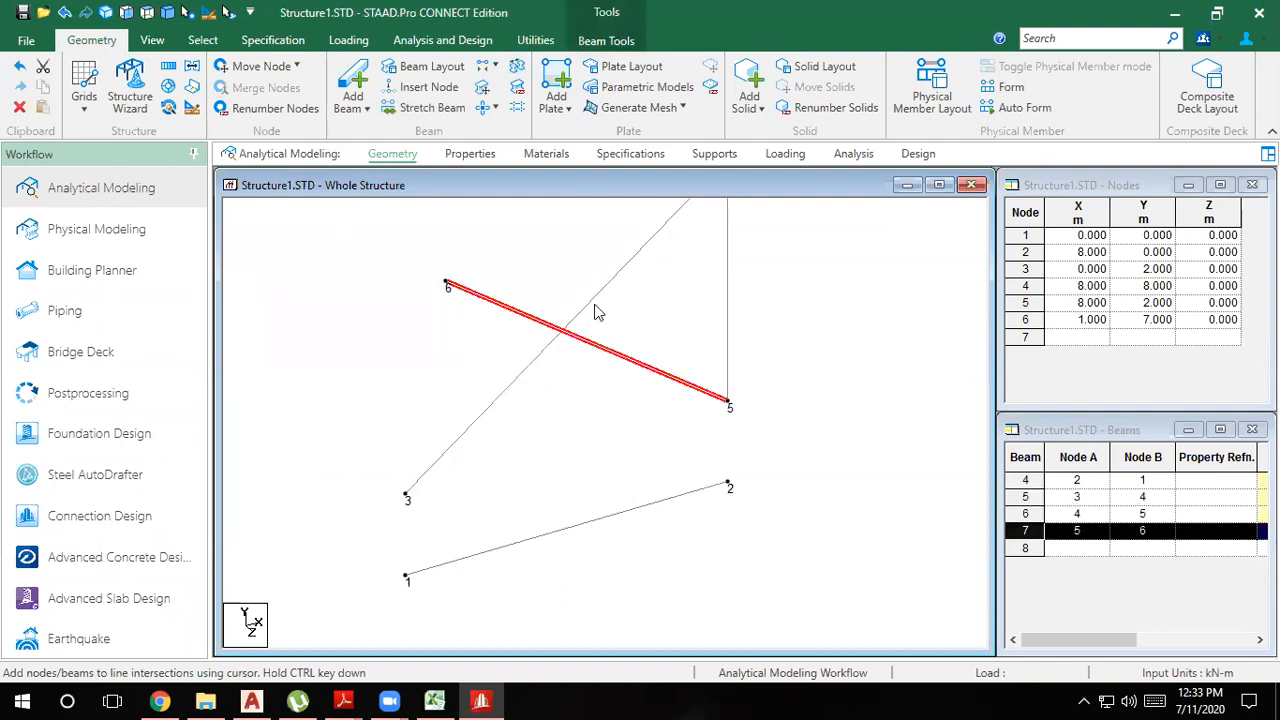
ctrl+click(595, 312)
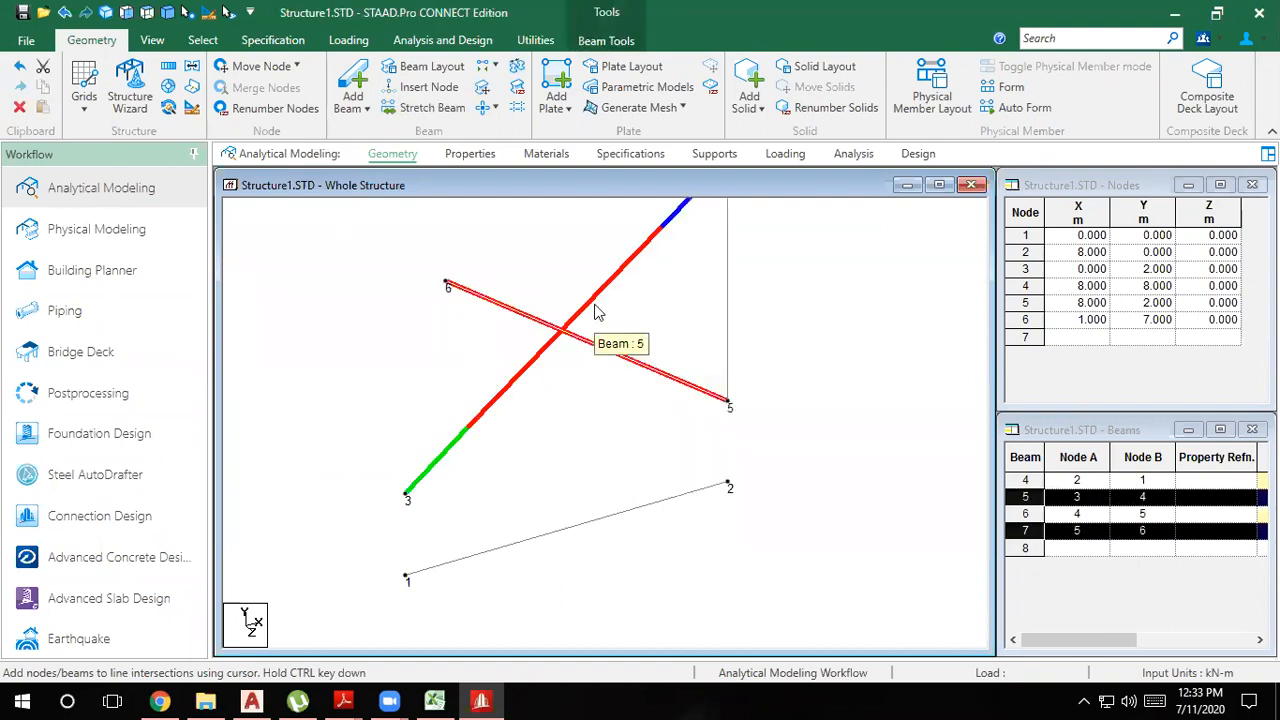
click(666, 324)
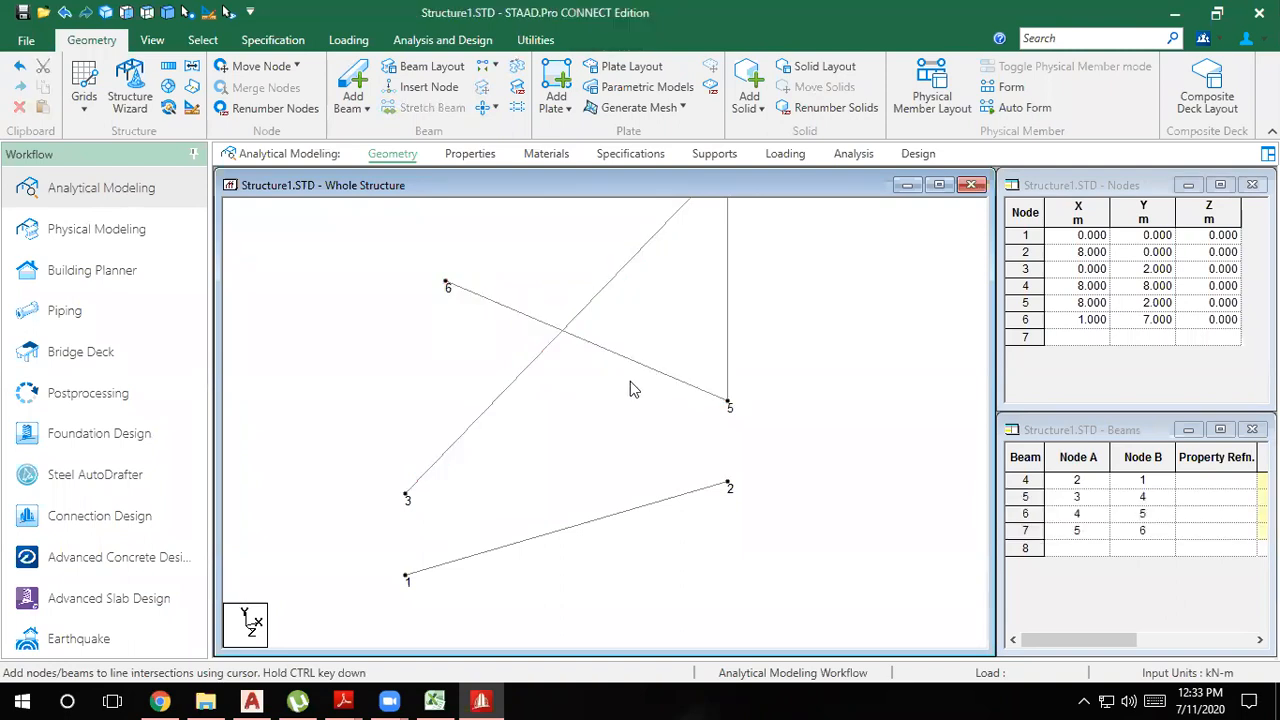
scroll(596, 419, down, 1)
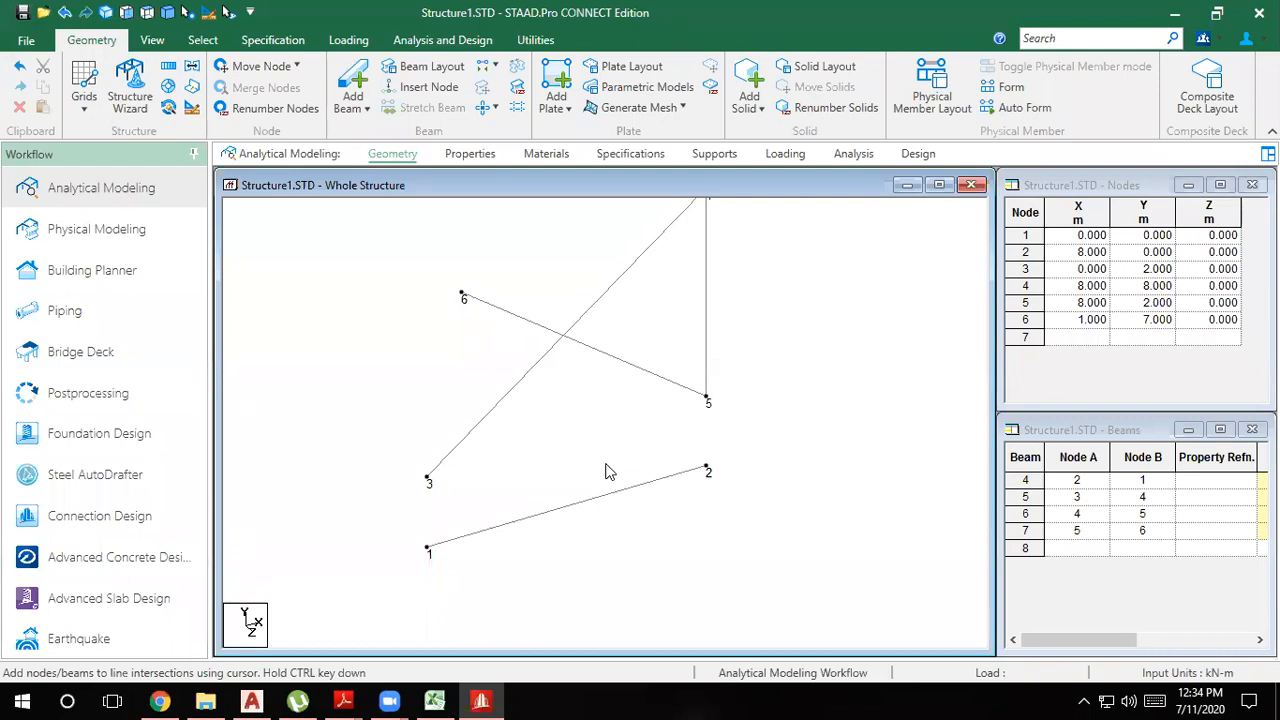
Step: Intersect the two crossing beams between nodes 3-4 and 5-6 with a tolerance of 0.001 m
click(603, 356)
ctrl+click(594, 312)
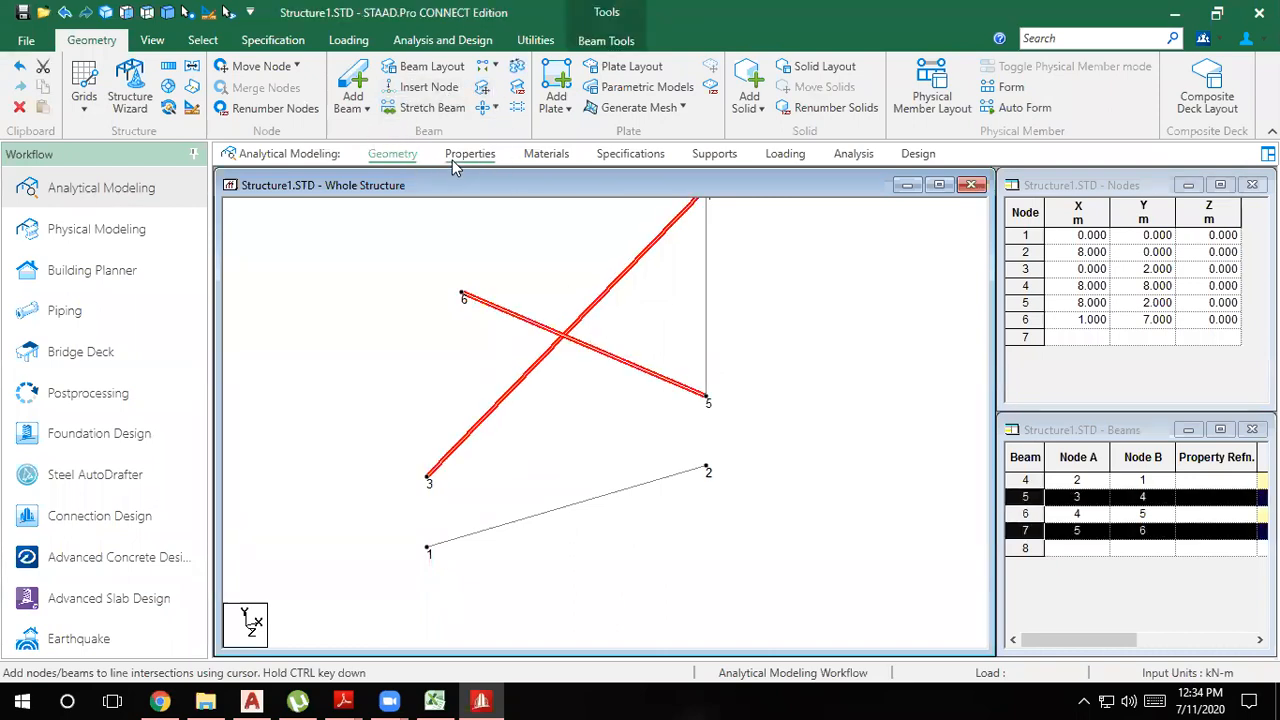
click(491, 110)
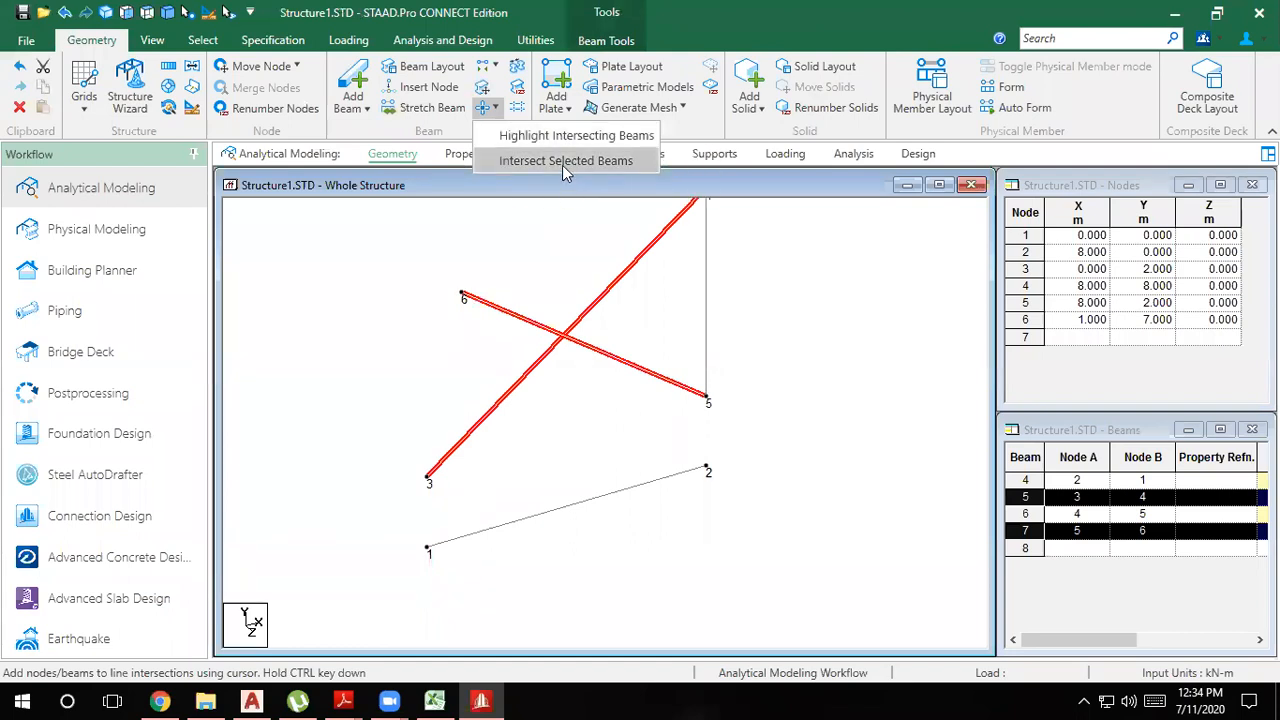
click(565, 161)
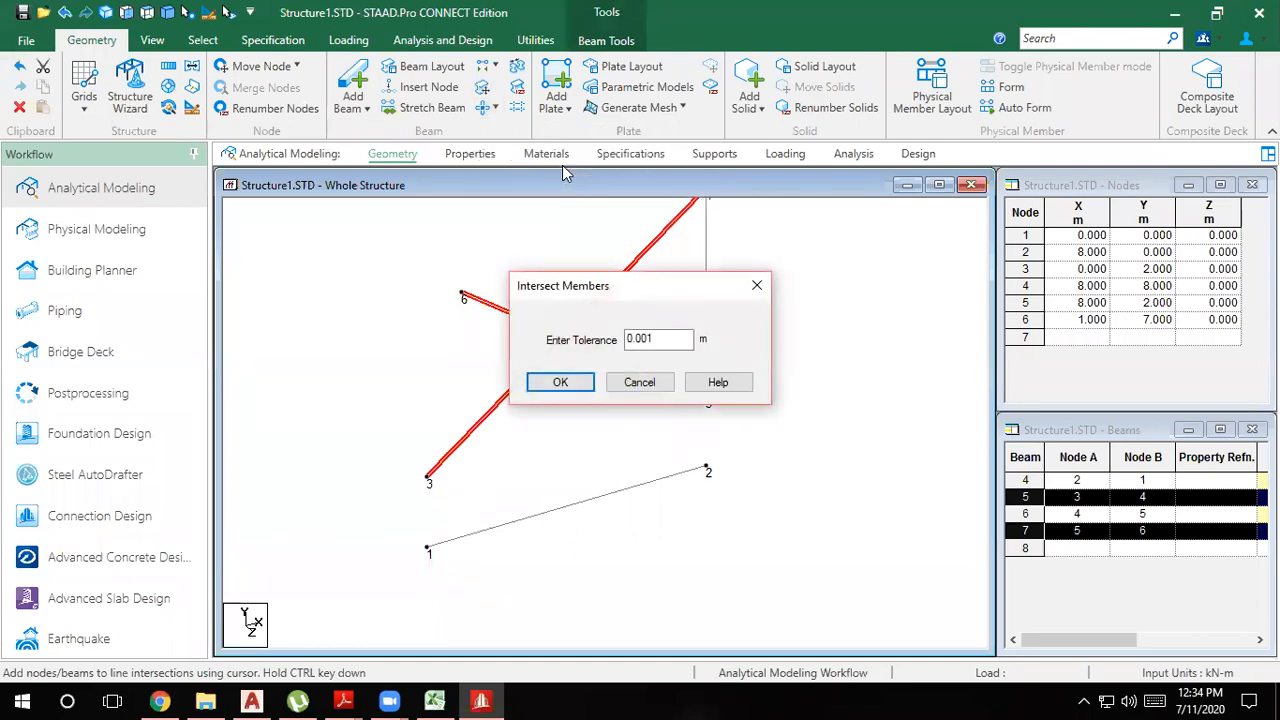
drag(539, 296, 787, 251)
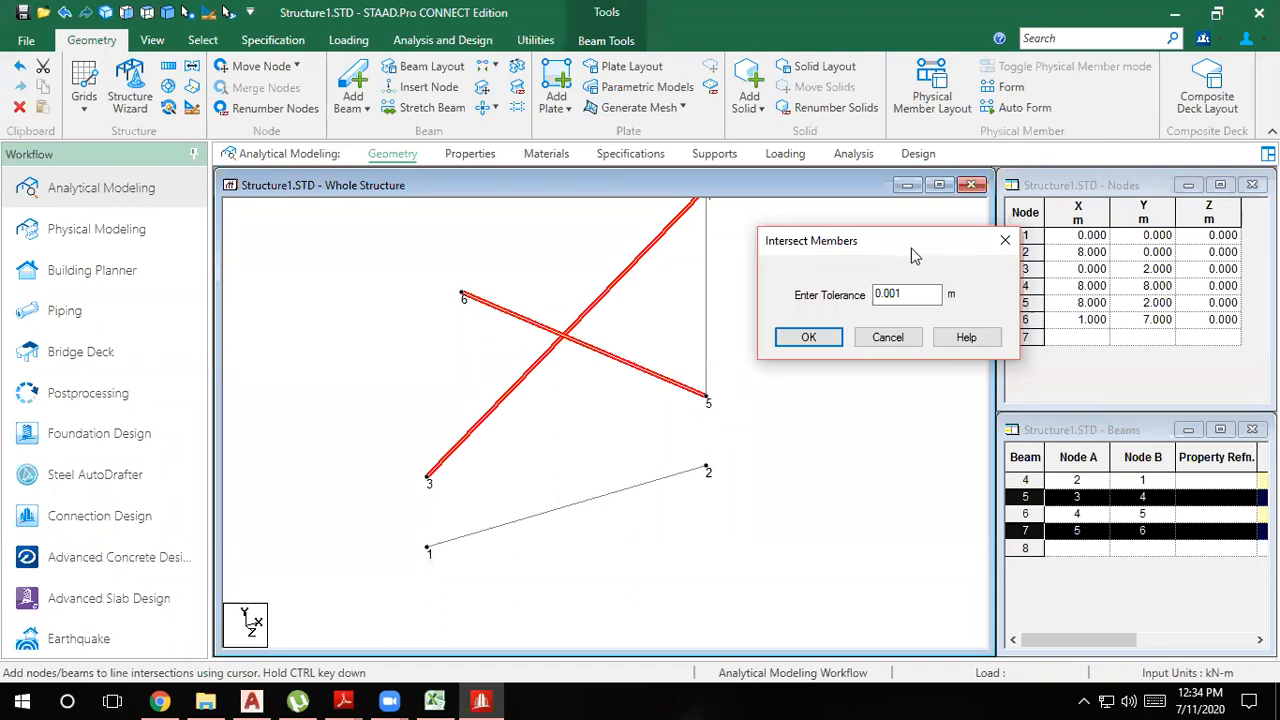
click(800, 338)
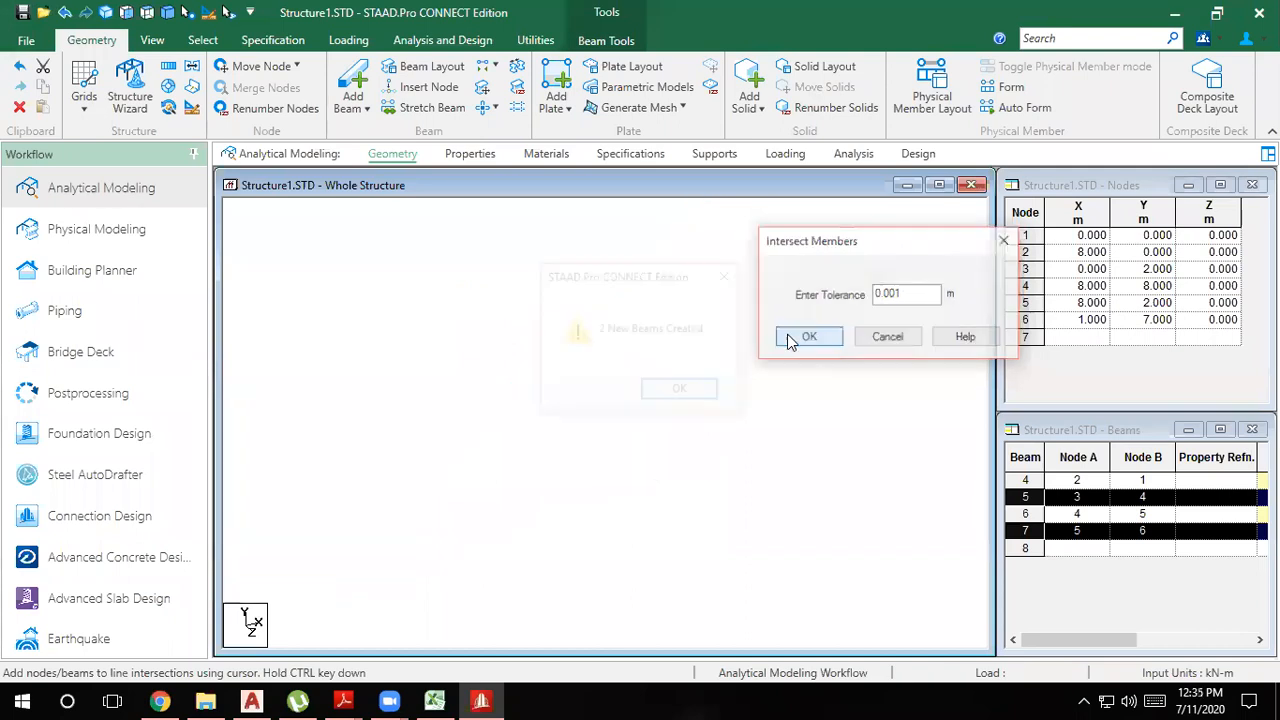
click(686, 397)
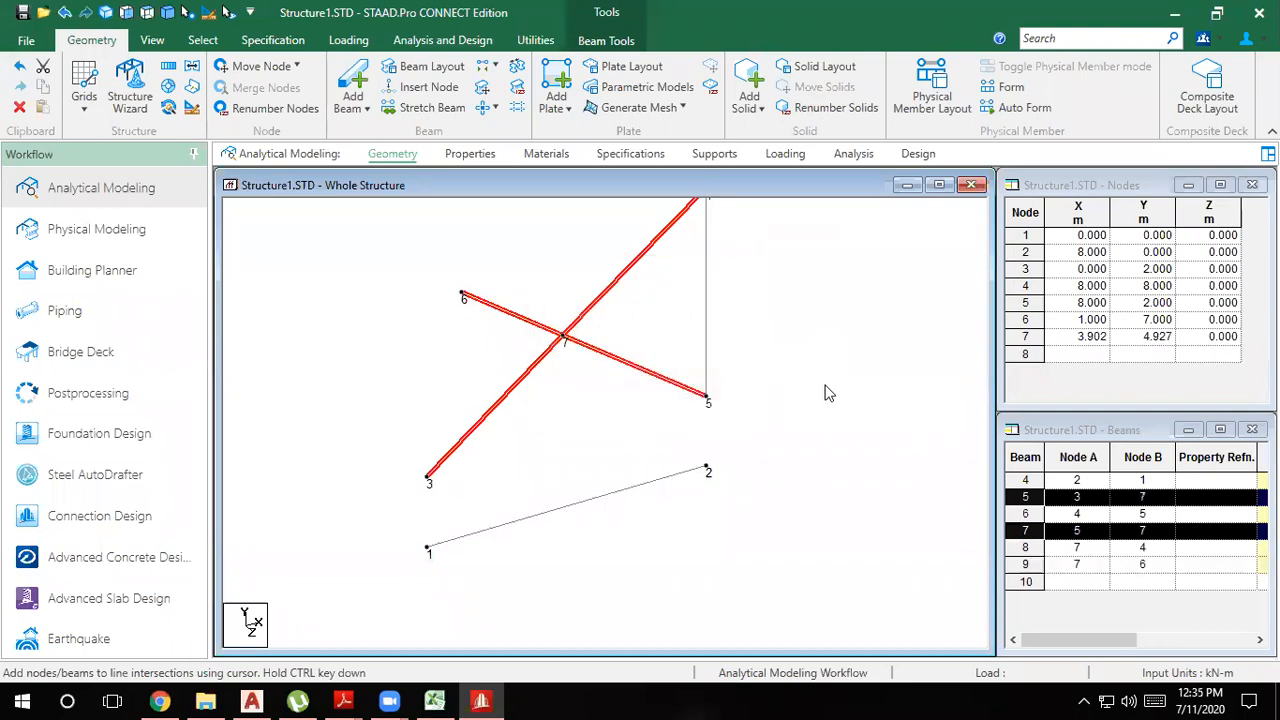
Step: Inspect the individual beam segments that meet at intersection node 7
click(593, 354)
click(526, 363)
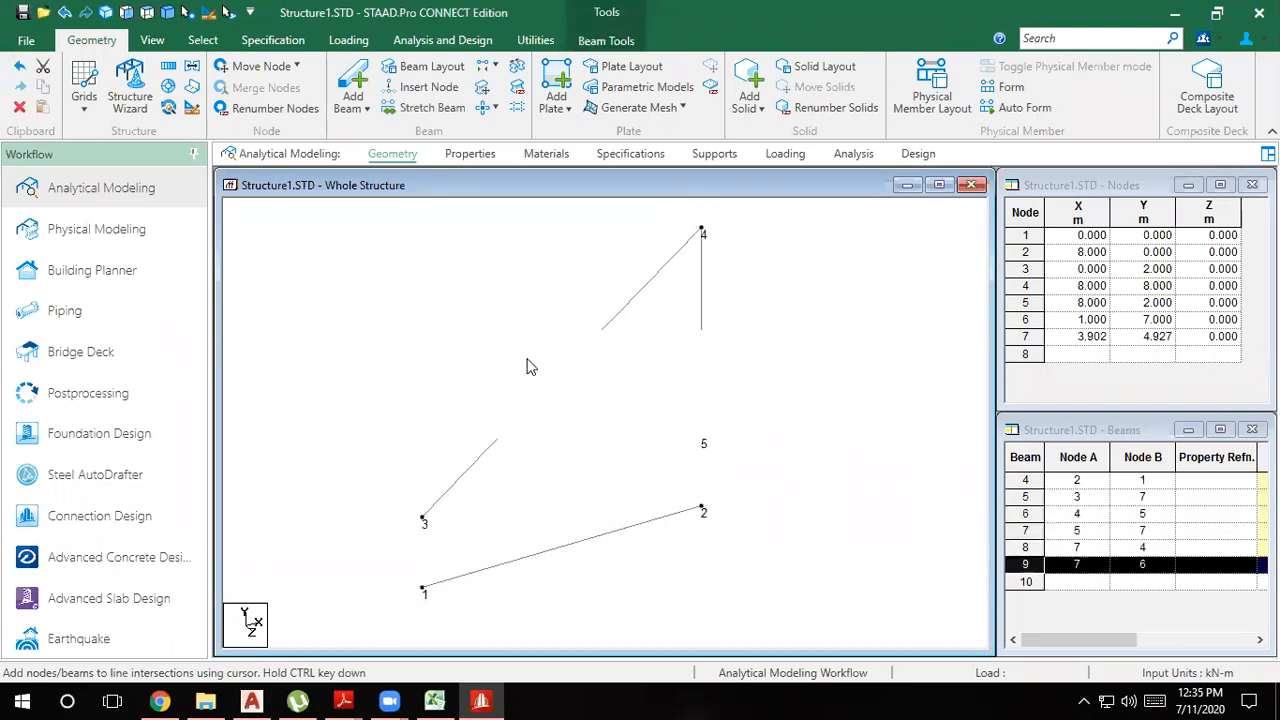
click(600, 385)
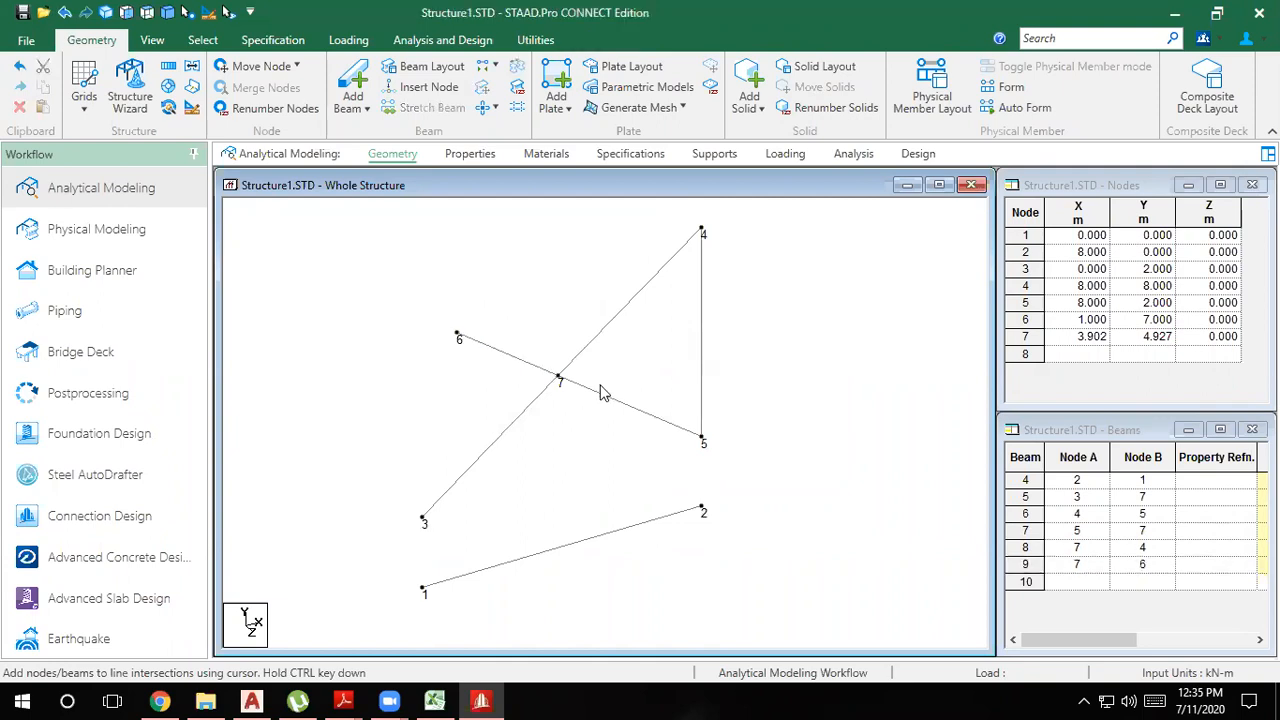
click(599, 392)
click(612, 323)
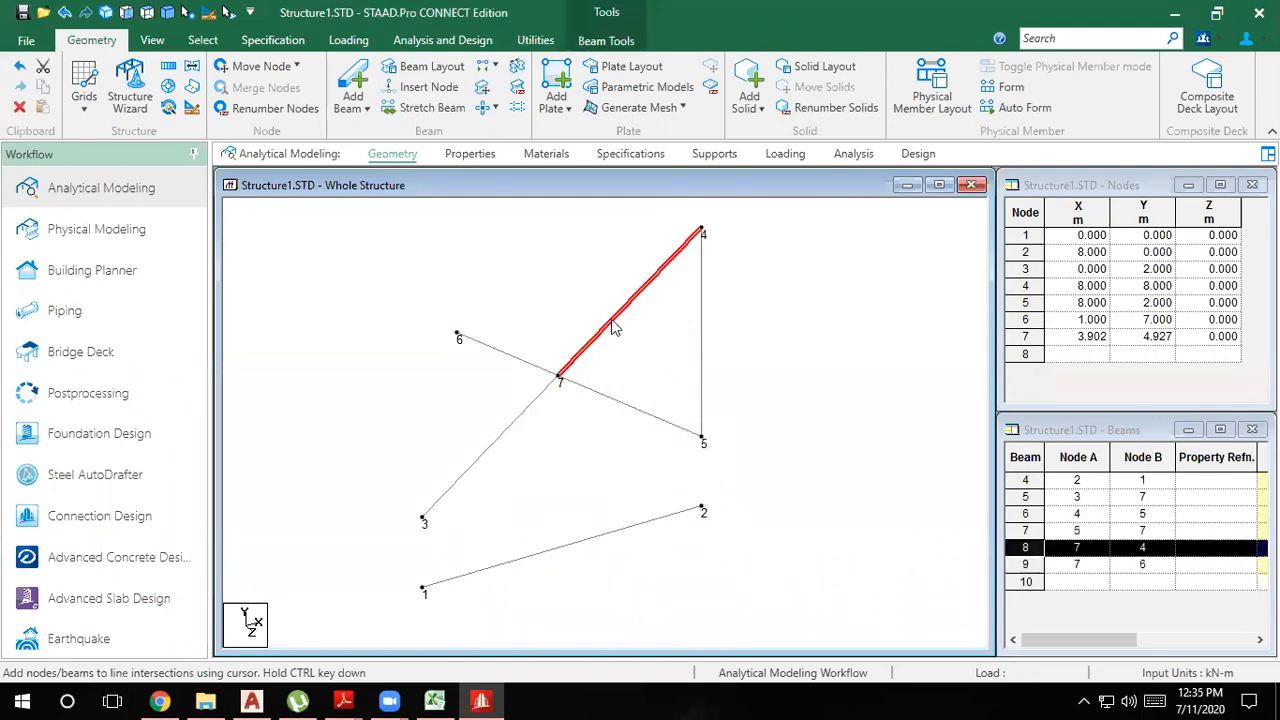
click(522, 420)
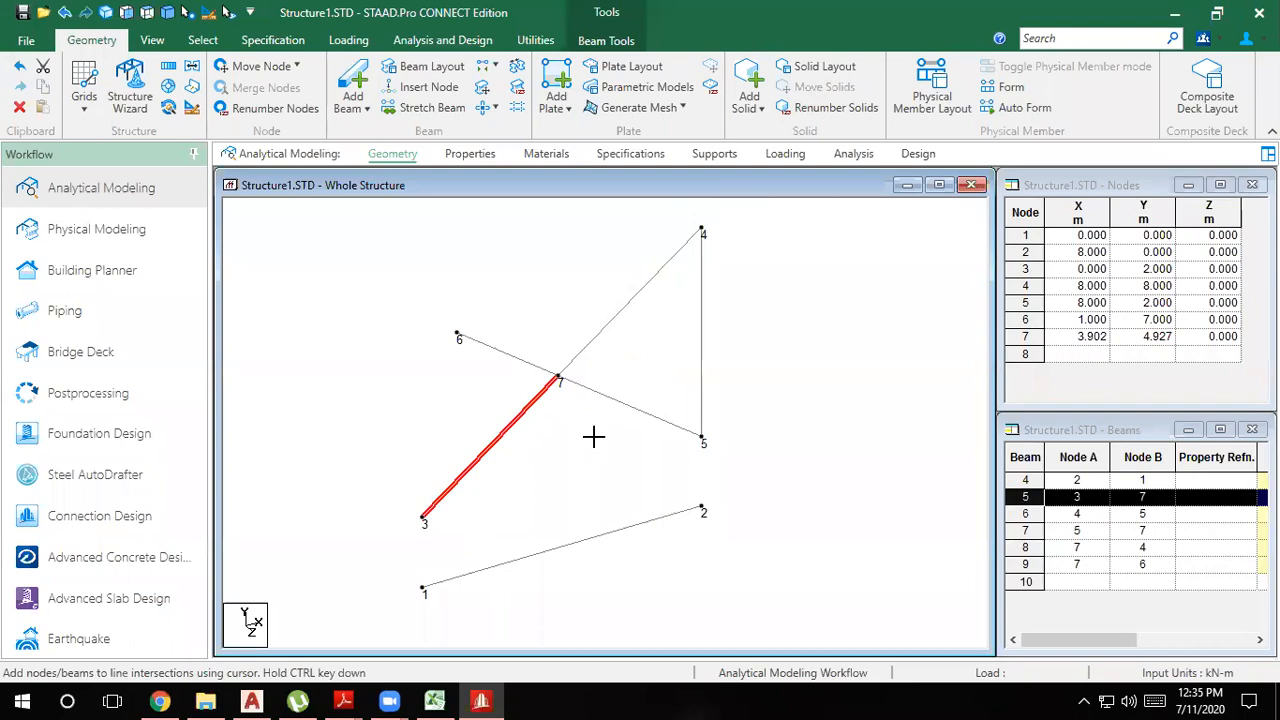
click(594, 437)
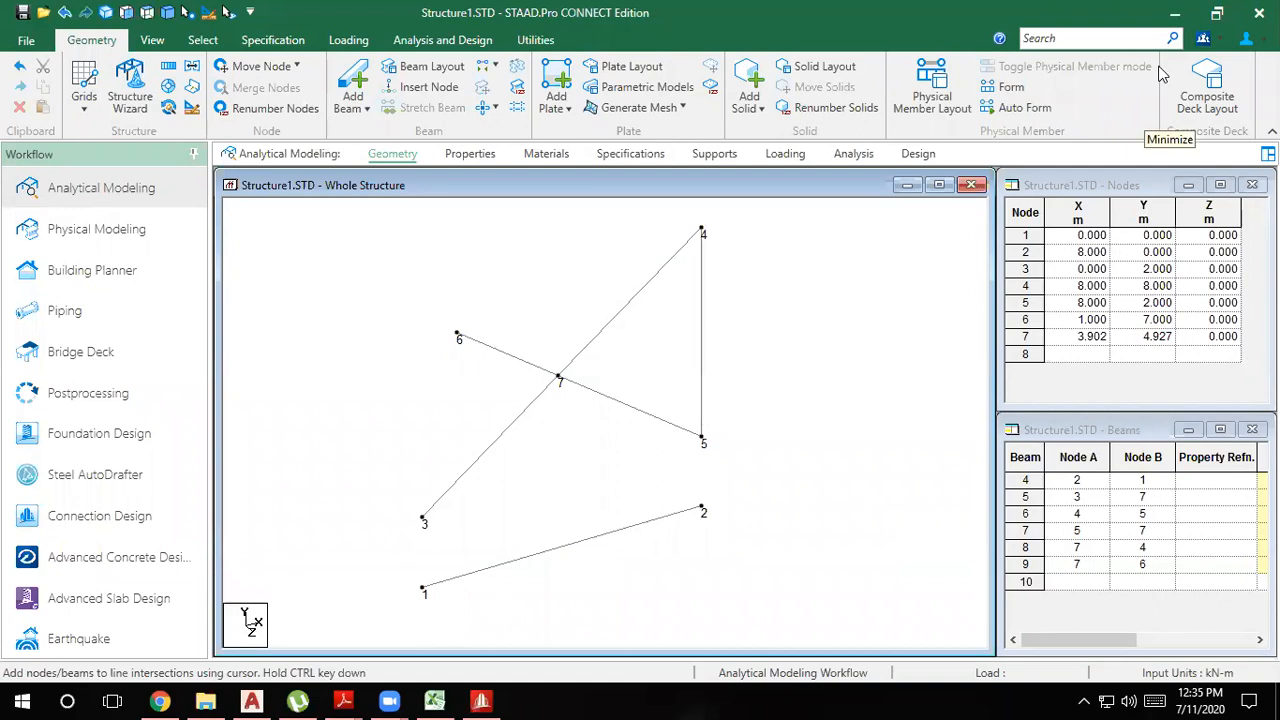
Step: Merge the collinear beams 5-7 and 7-6 into one beam between nodes 5 and 6, retaining beam number 7
click(625, 412)
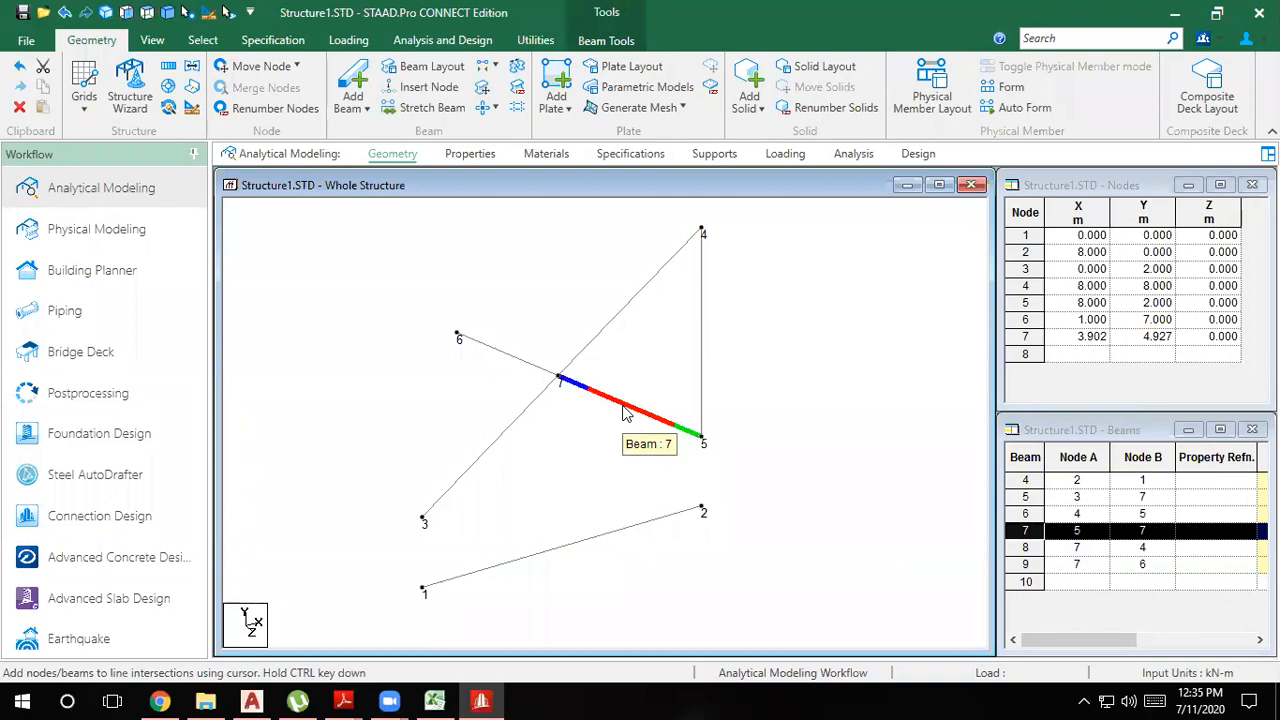
ctrl+click(512, 368)
click(597, 407)
click(591, 401)
ctrl+click(516, 361)
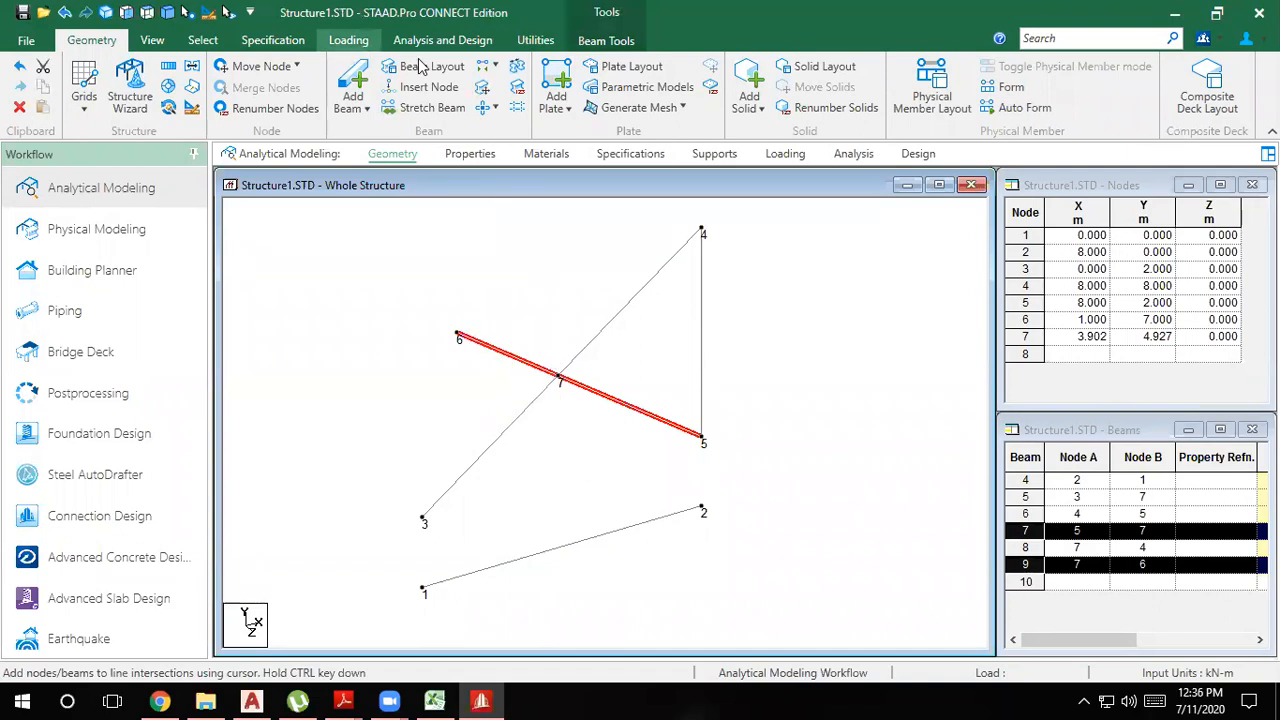
click(517, 87)
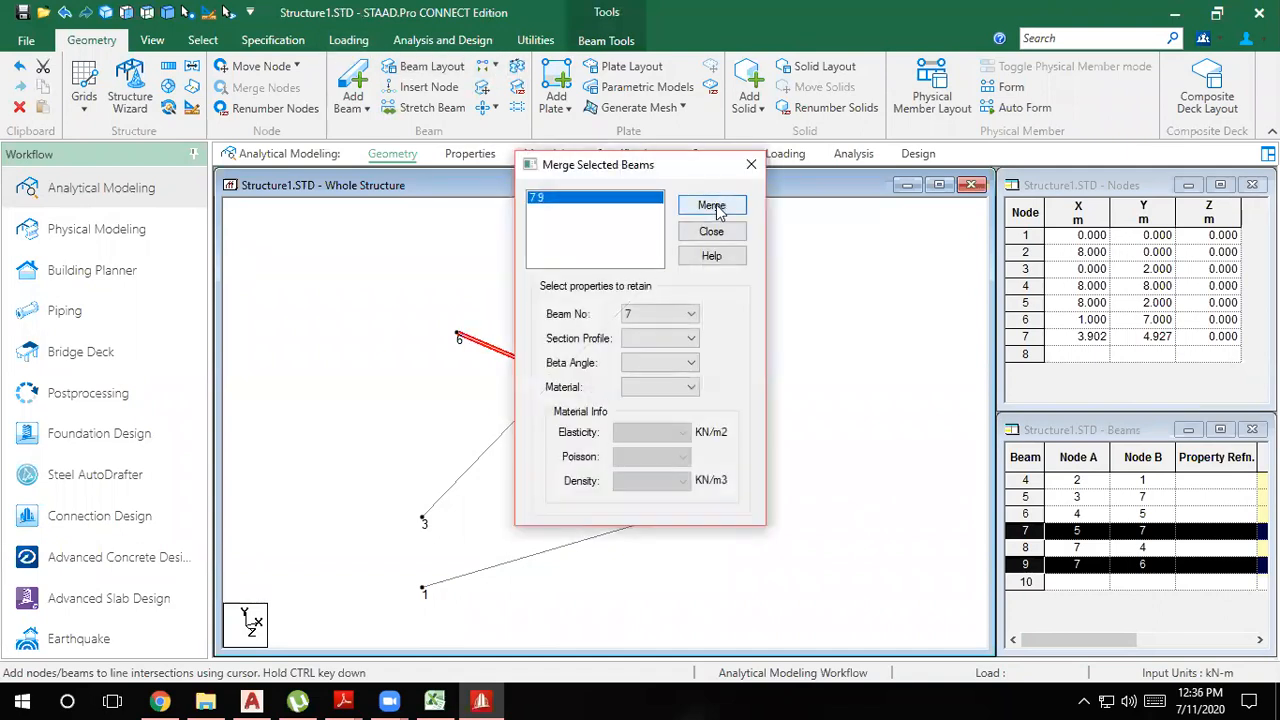
click(706, 206)
click(716, 392)
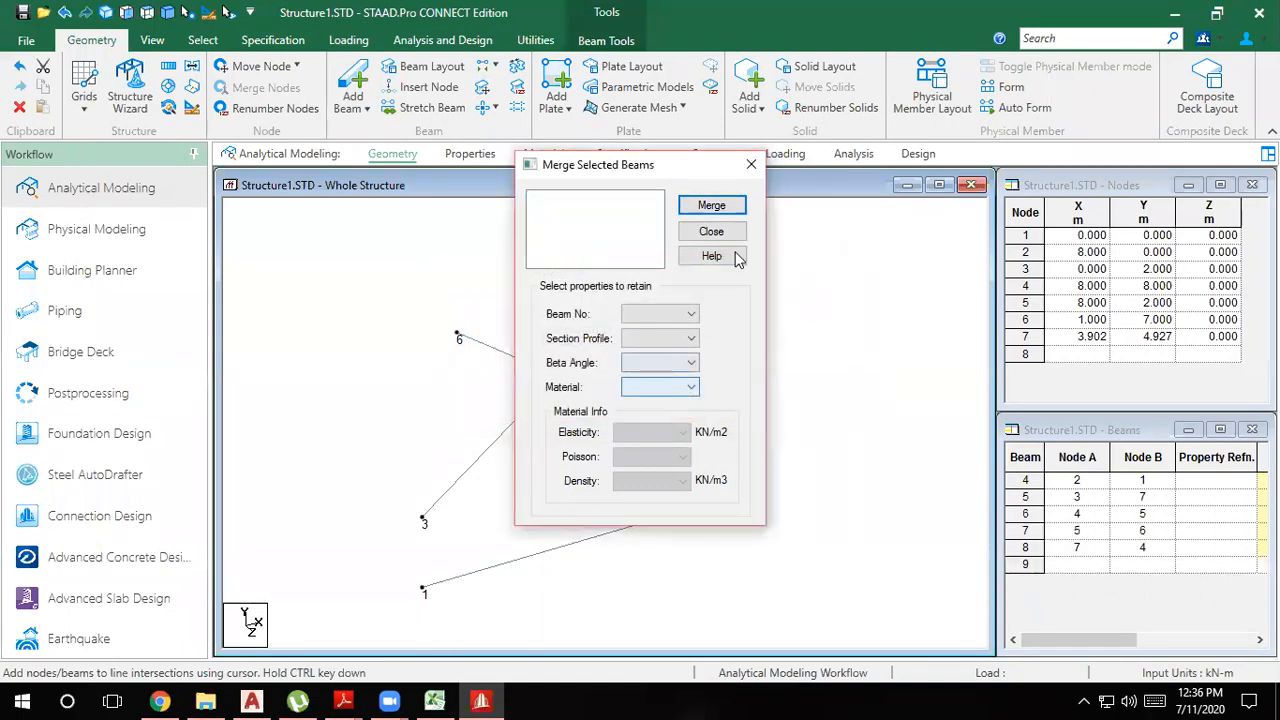
click(751, 165)
Step: Delete the beams between nodes 7-4 and 3-7, including the nodes left without an attached element
click(613, 321)
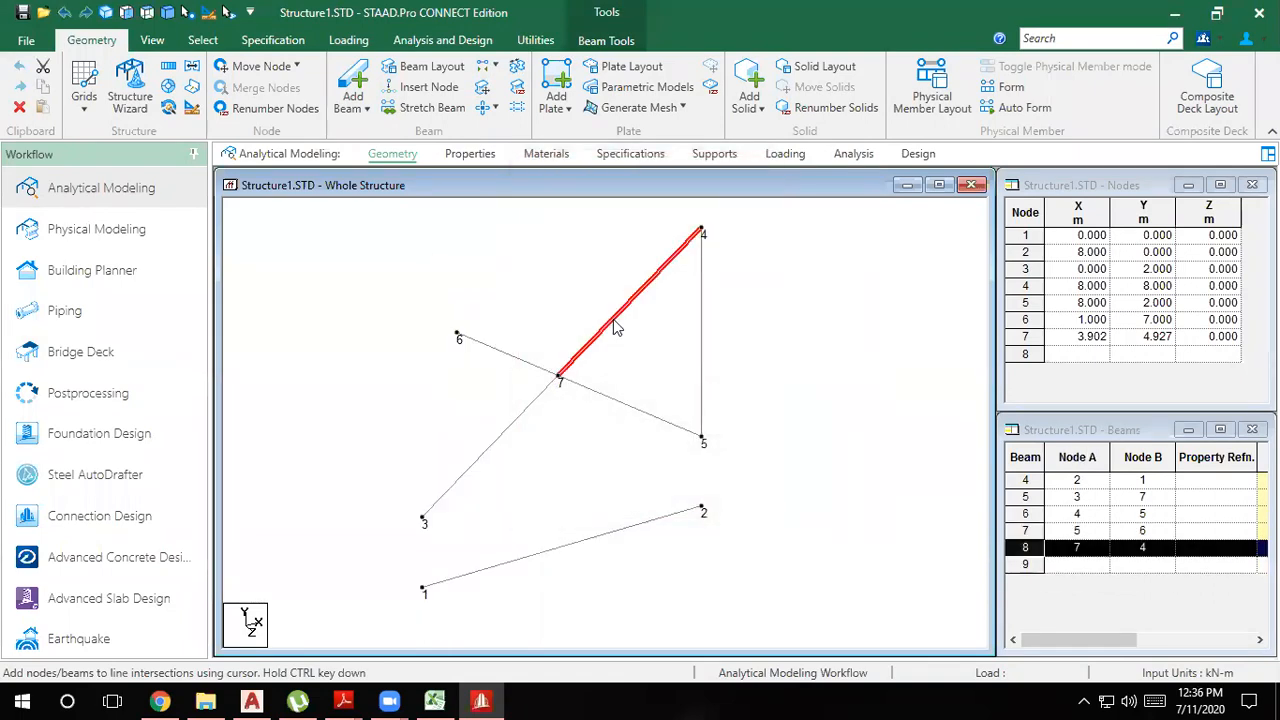
key(Delete)
key(Return)
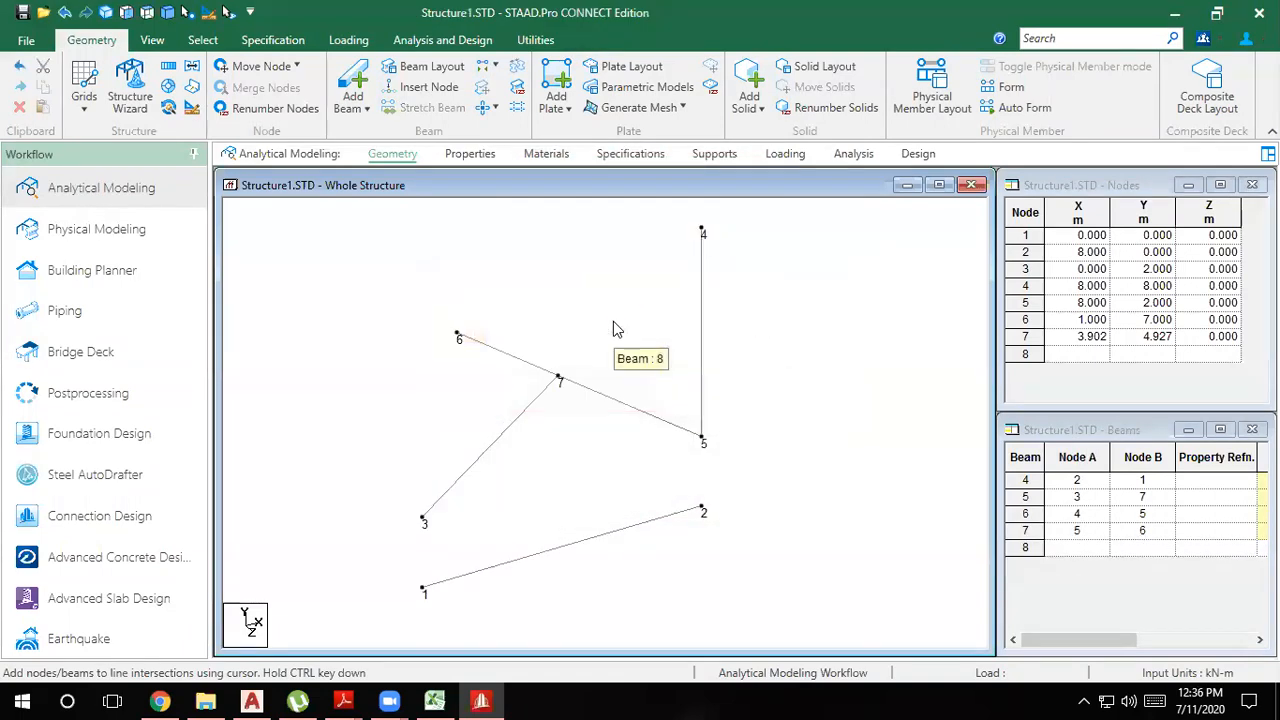
click(521, 416)
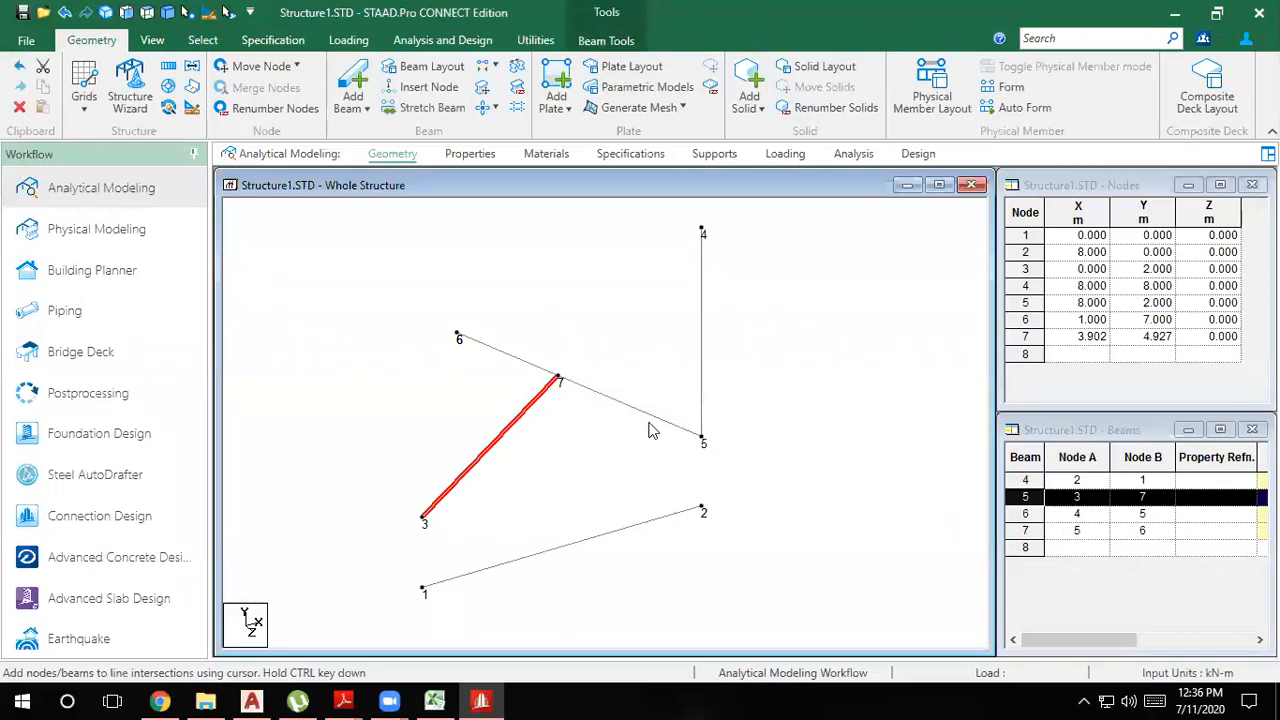
key(Delete)
key(Return)
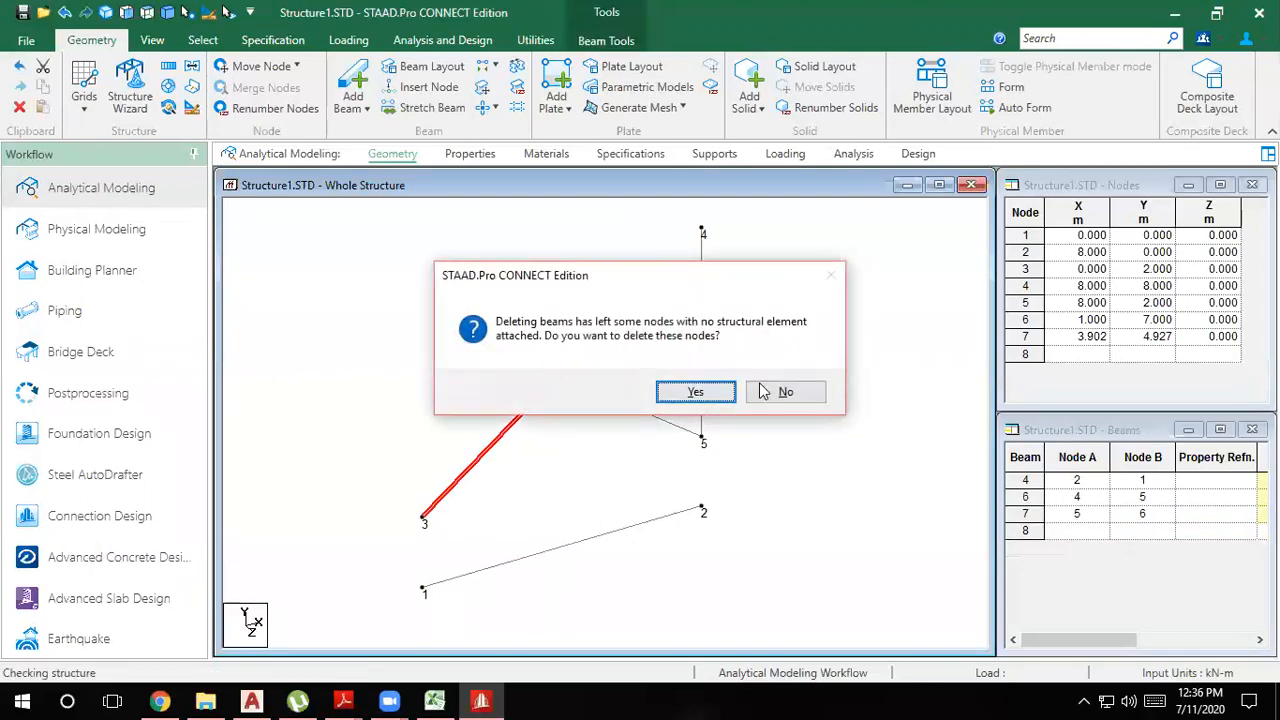
click(695, 392)
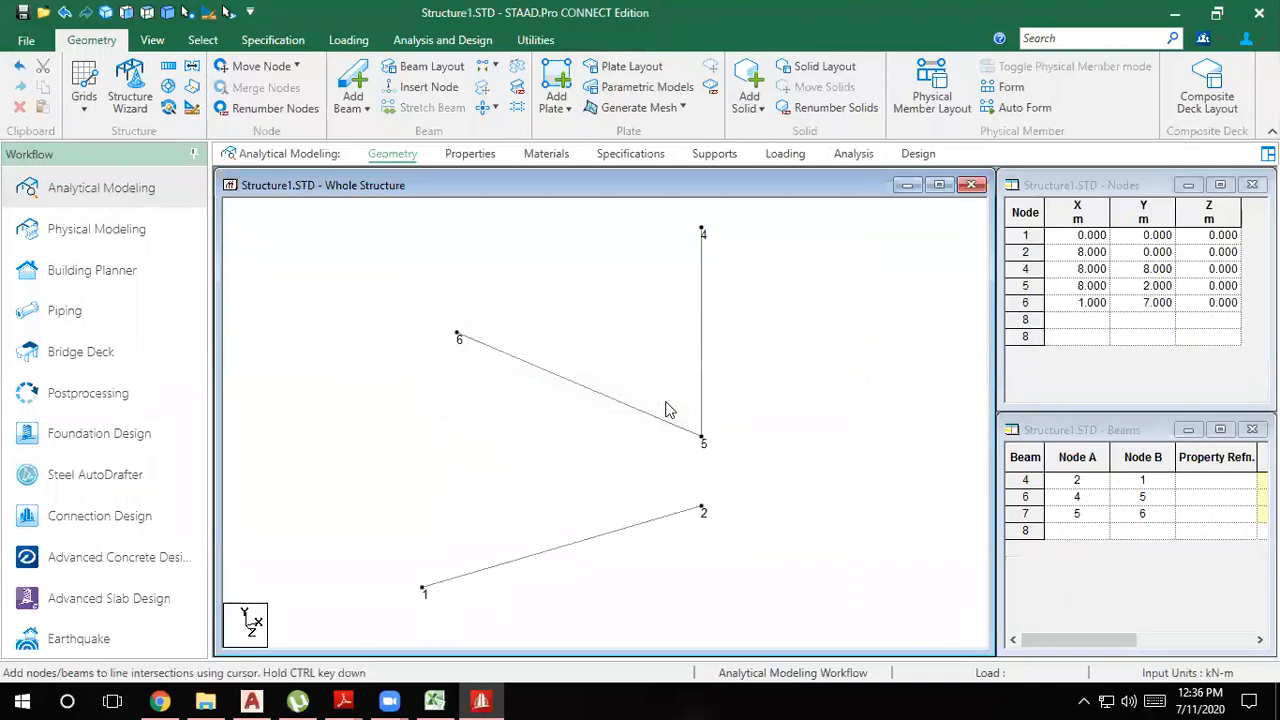
Step: Undo the last node deletion and examine the beam between nodes 5 and 6 around node 7
key(ctrl+z)
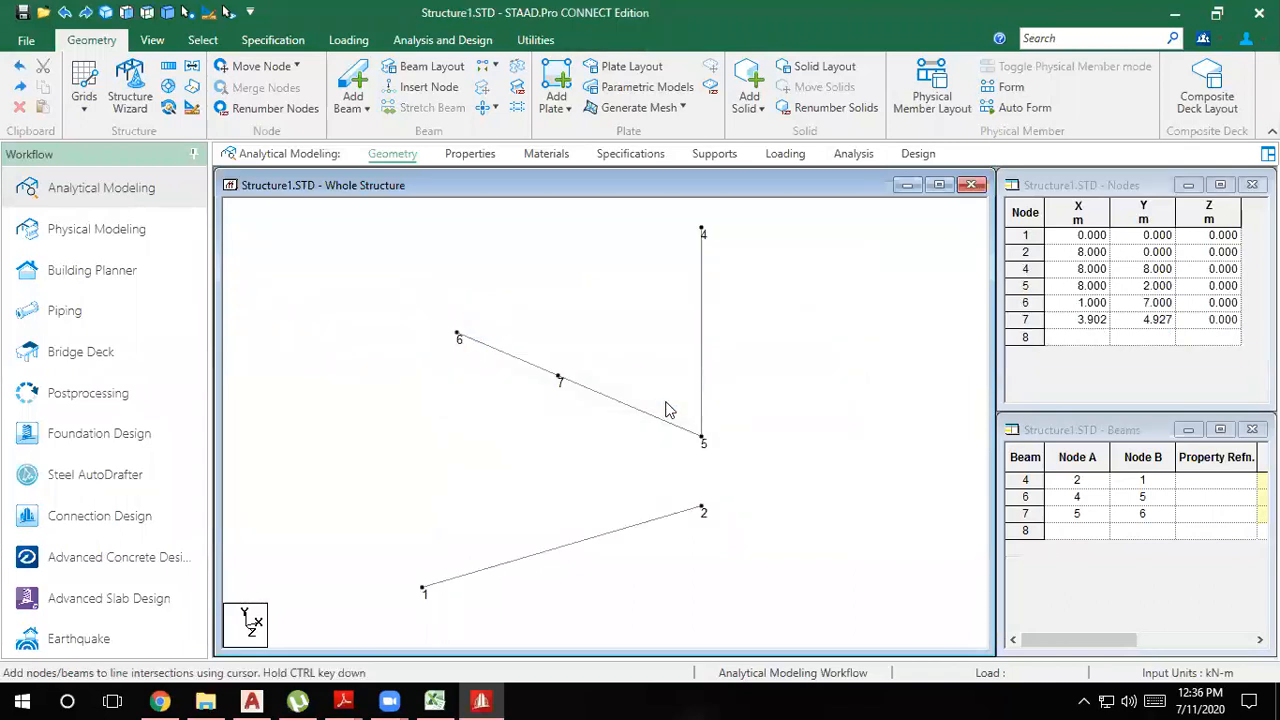
click(523, 362)
click(529, 437)
scroll(574, 386, up, 2)
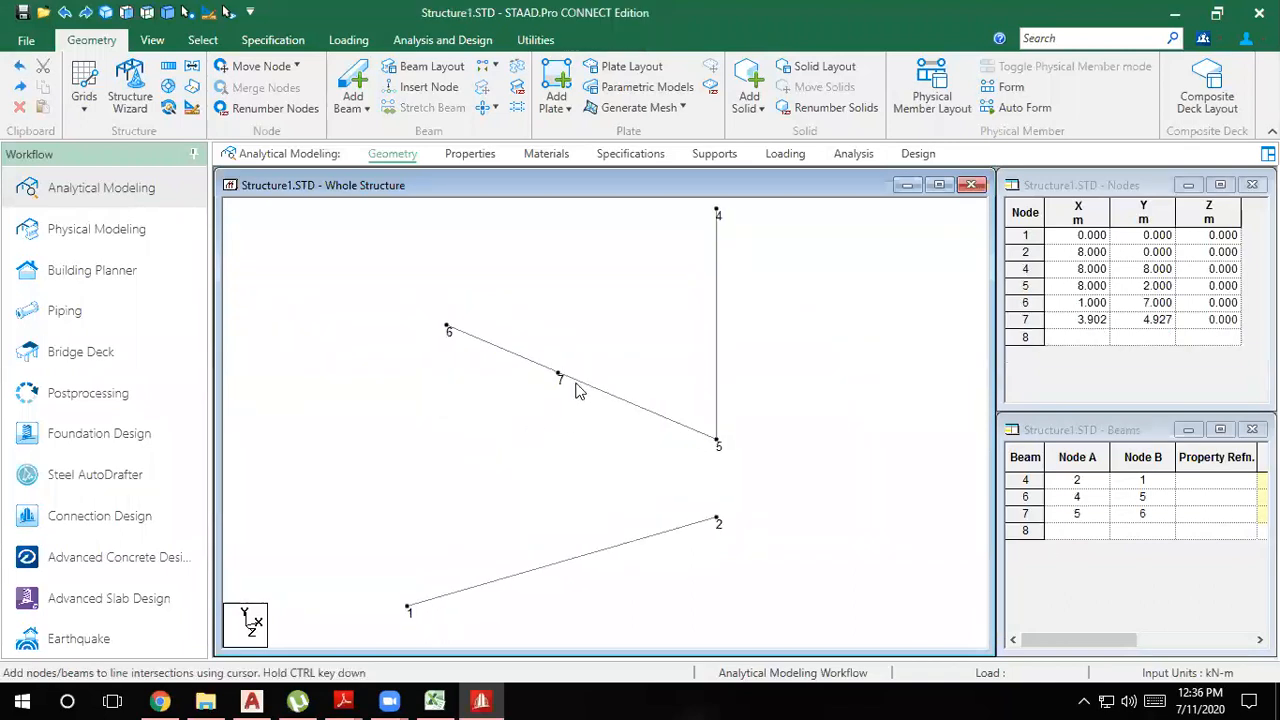
click(661, 413)
click(615, 447)
scroll(555, 378, up, 1)
scroll(555, 378, up, 2)
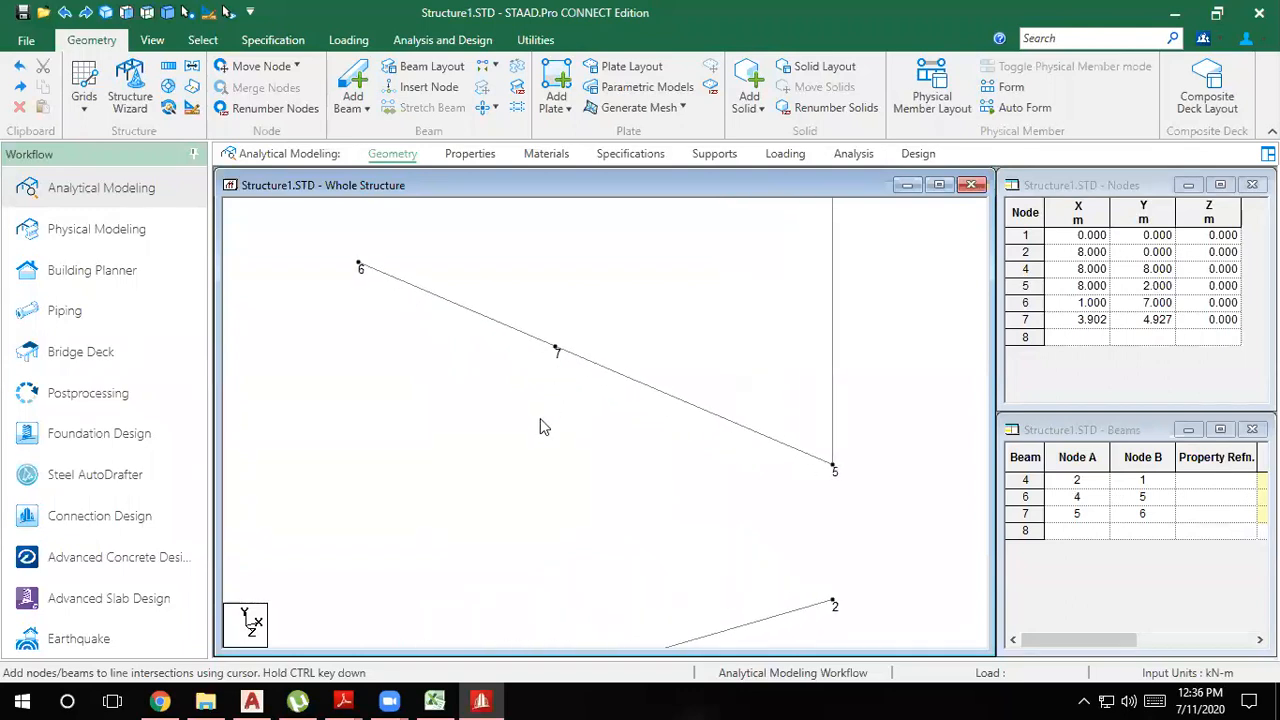
scroll(540, 411, down, 1)
scroll(540, 419, down, 2)
Step: Undo the node 3 deletion and restore the deleted beams between nodes 7-4 and 3-7
key(ctrl+z)
key(ctrl+z)
key(ctrl+z)
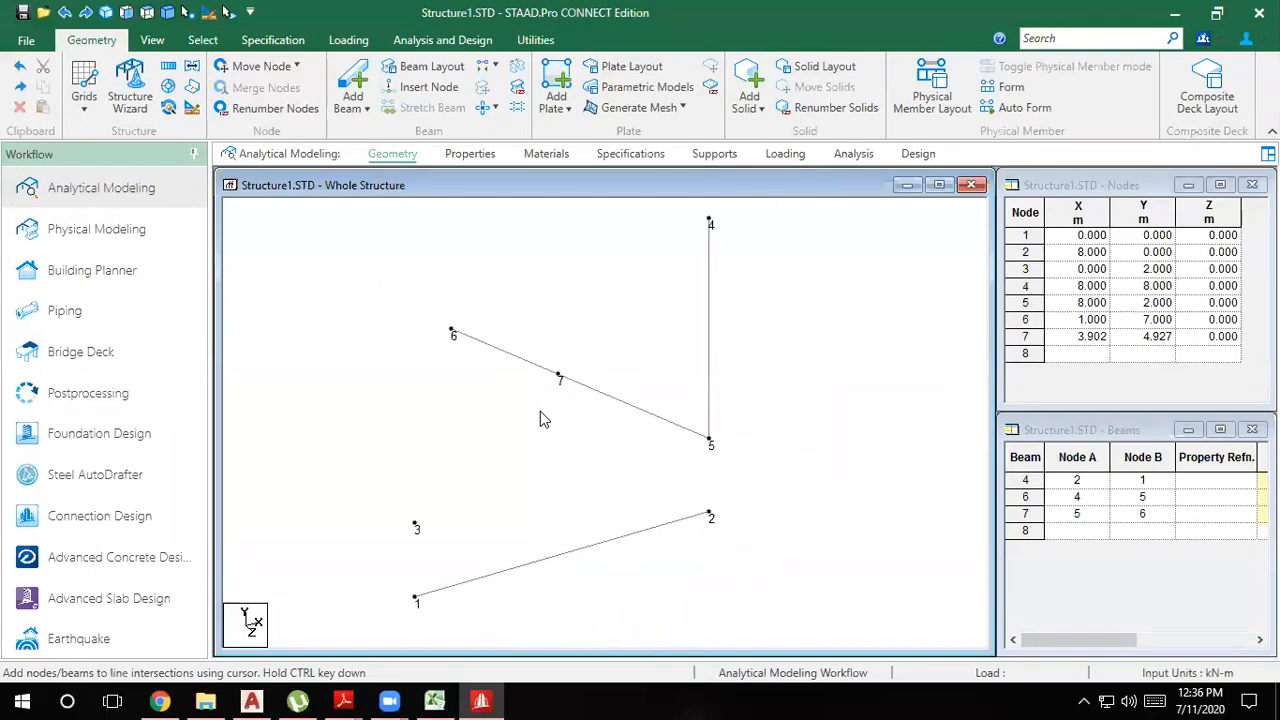
Step: Delete the beams between nodes 7-4 and 3-7, keeping the nodes left without an attached element
click(648, 285)
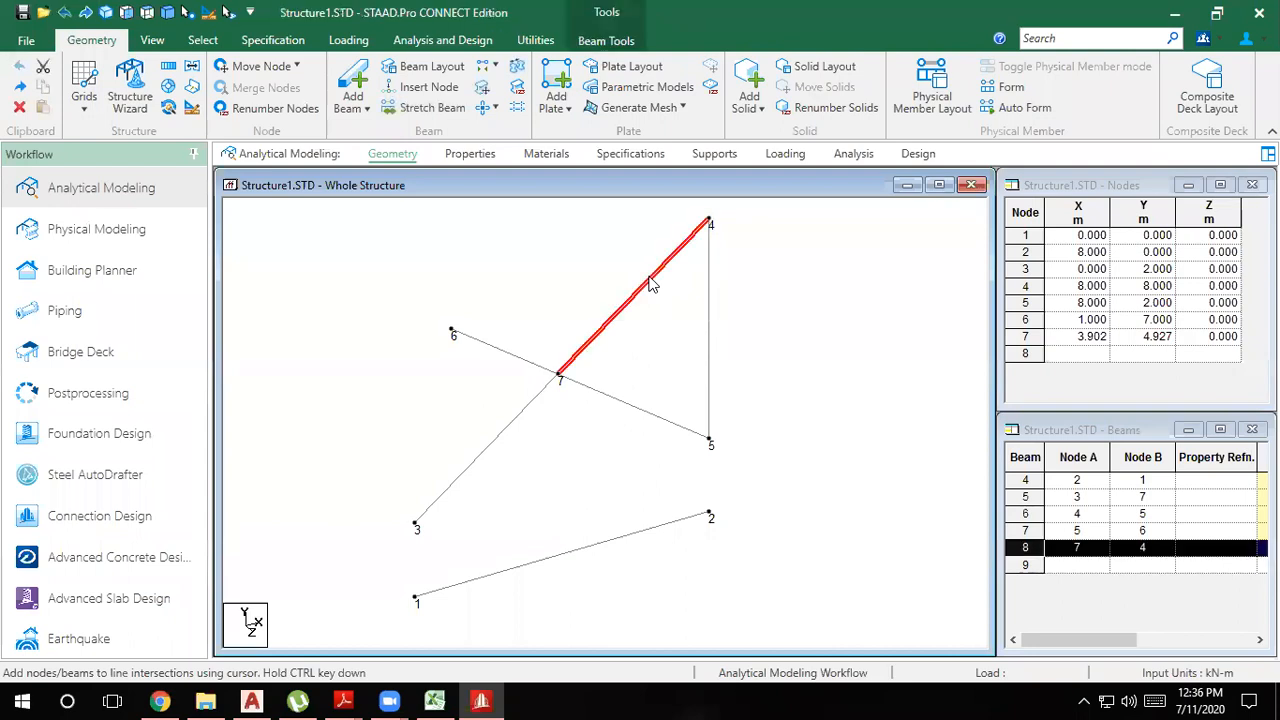
key(Delete)
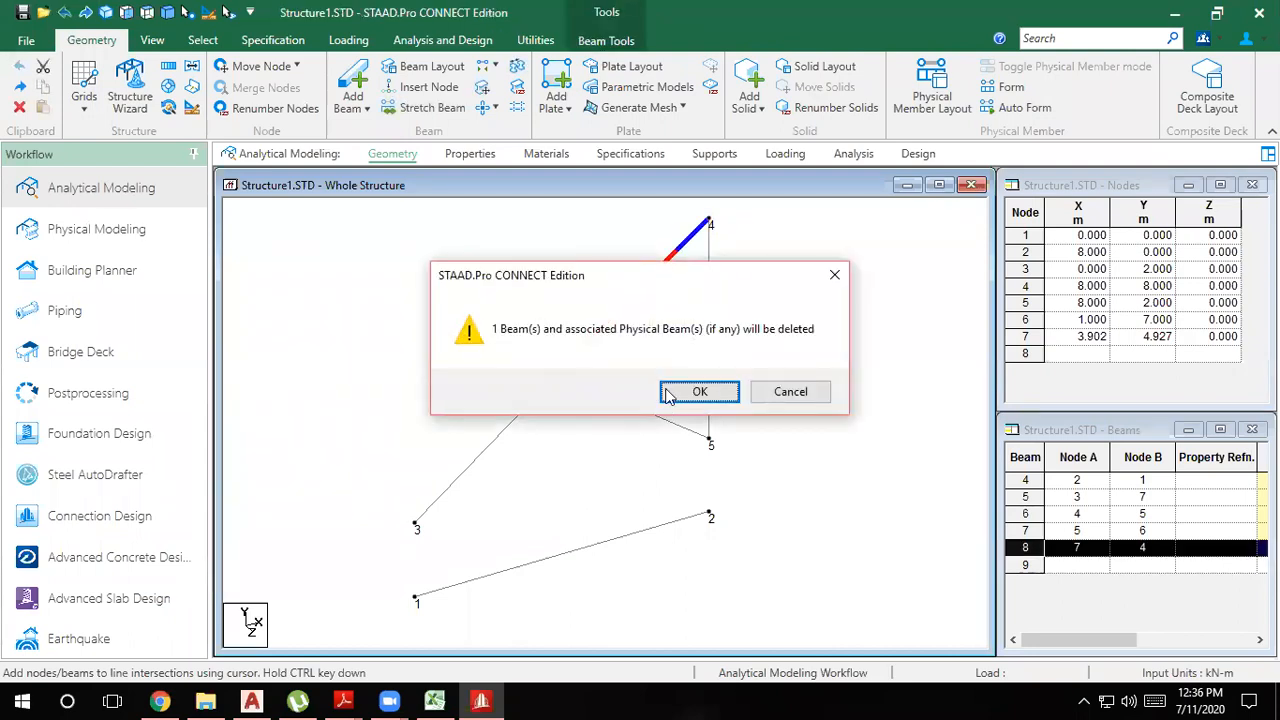
click(696, 391)
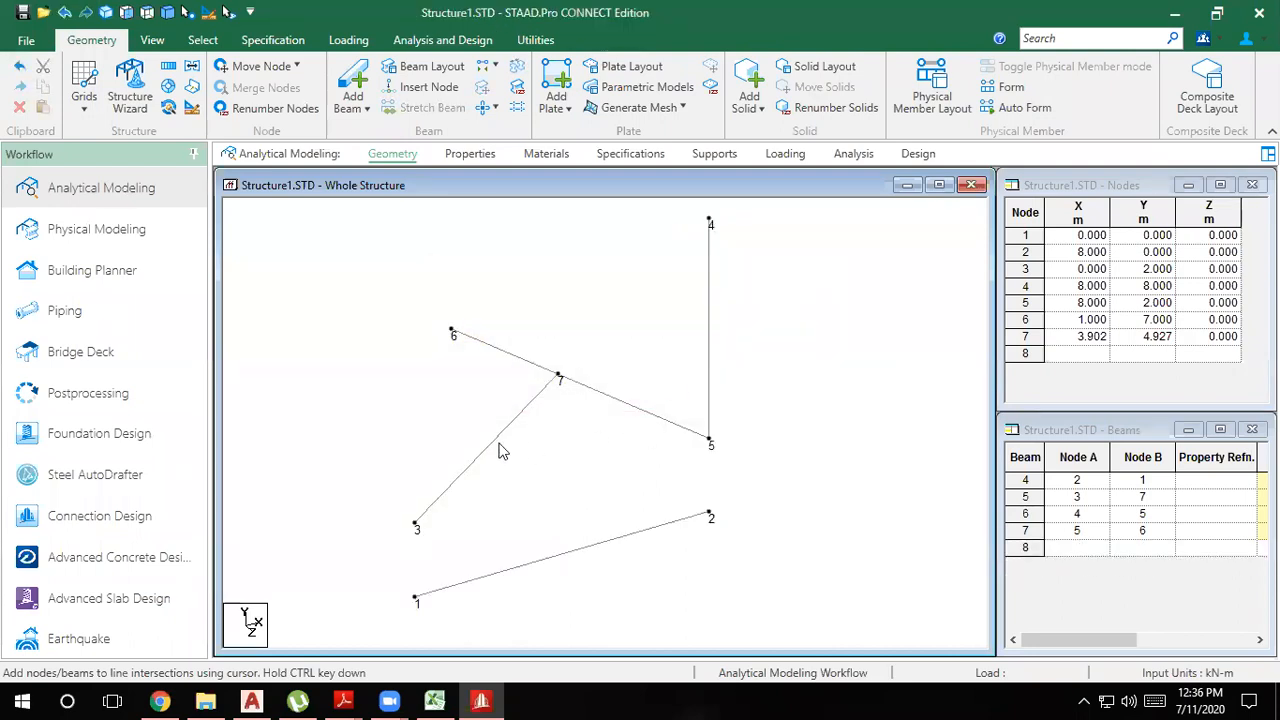
click(483, 455)
key(Delete)
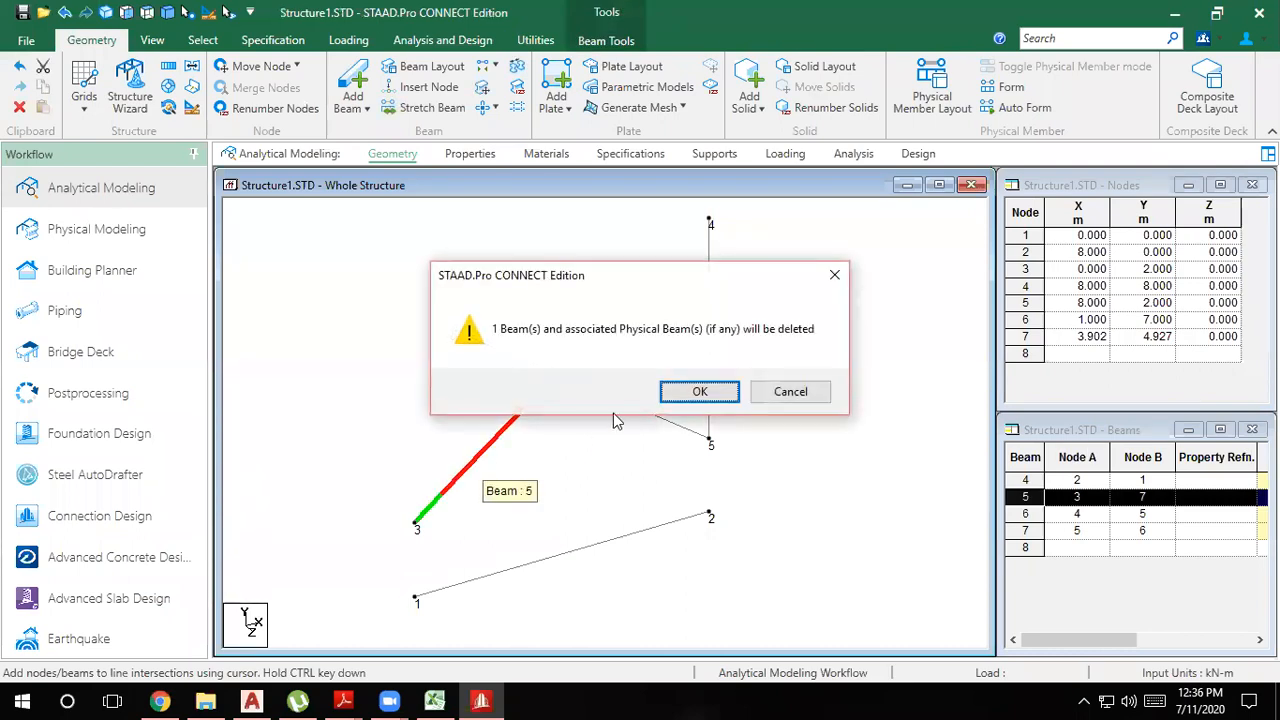
click(698, 394)
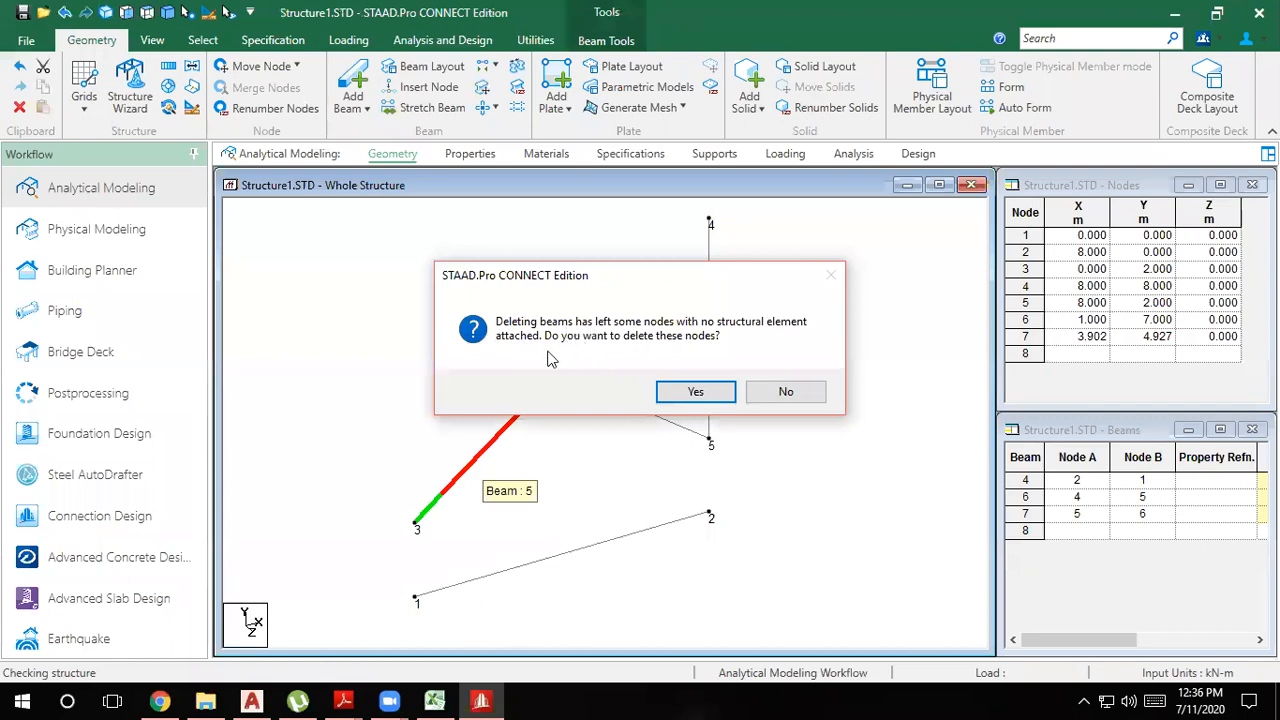
click(774, 400)
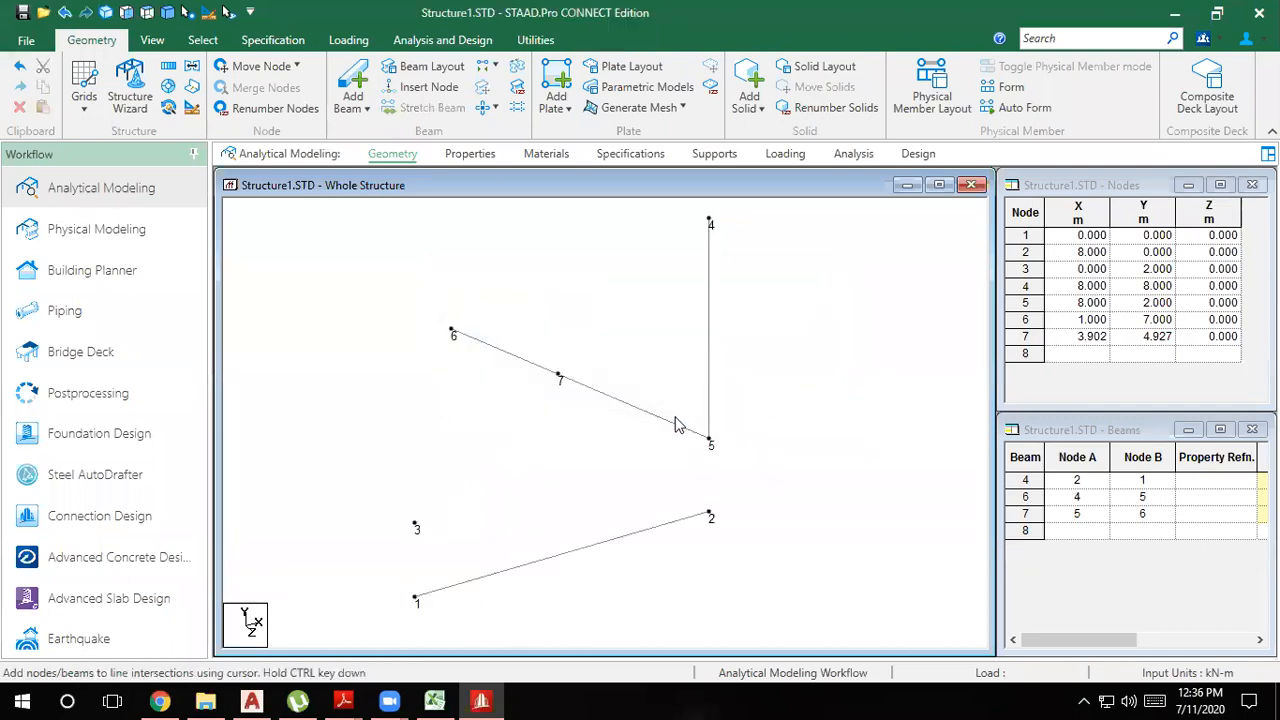
Step: Inspect the beam between nodes 5 and 6, and try breaking beams at nodes with no node selected
click(677, 421)
click(566, 405)
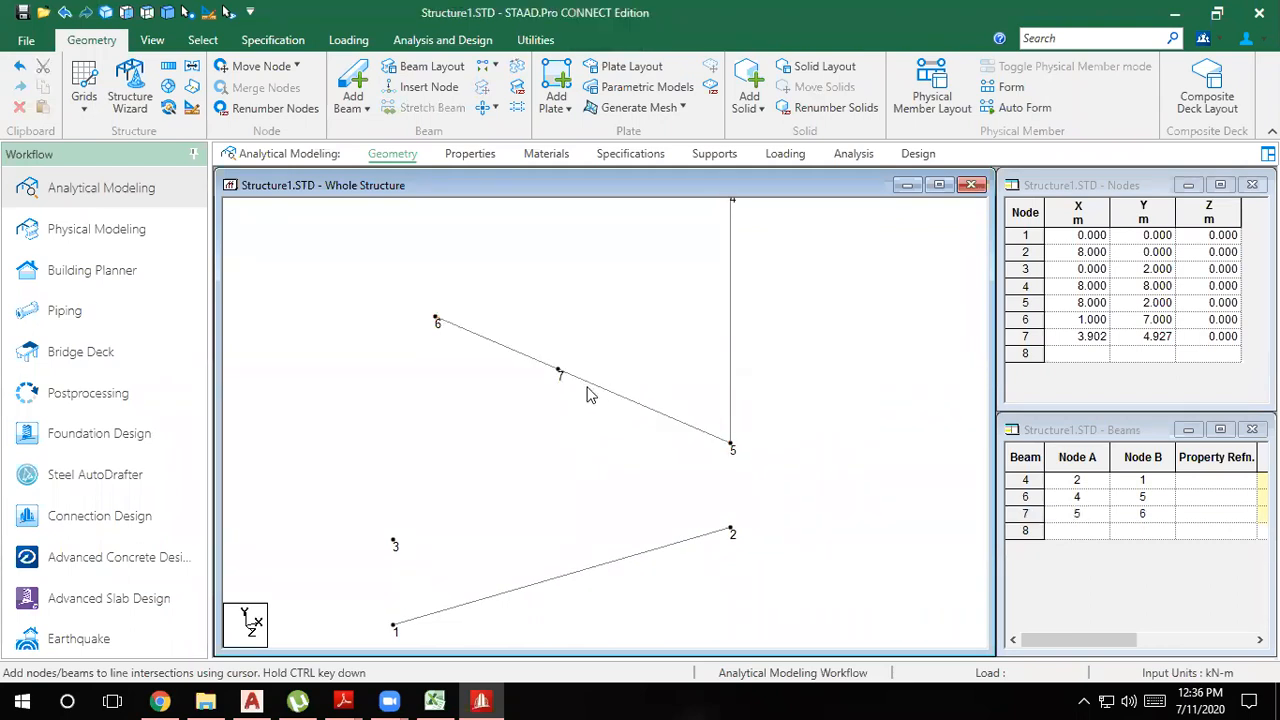
click(589, 392)
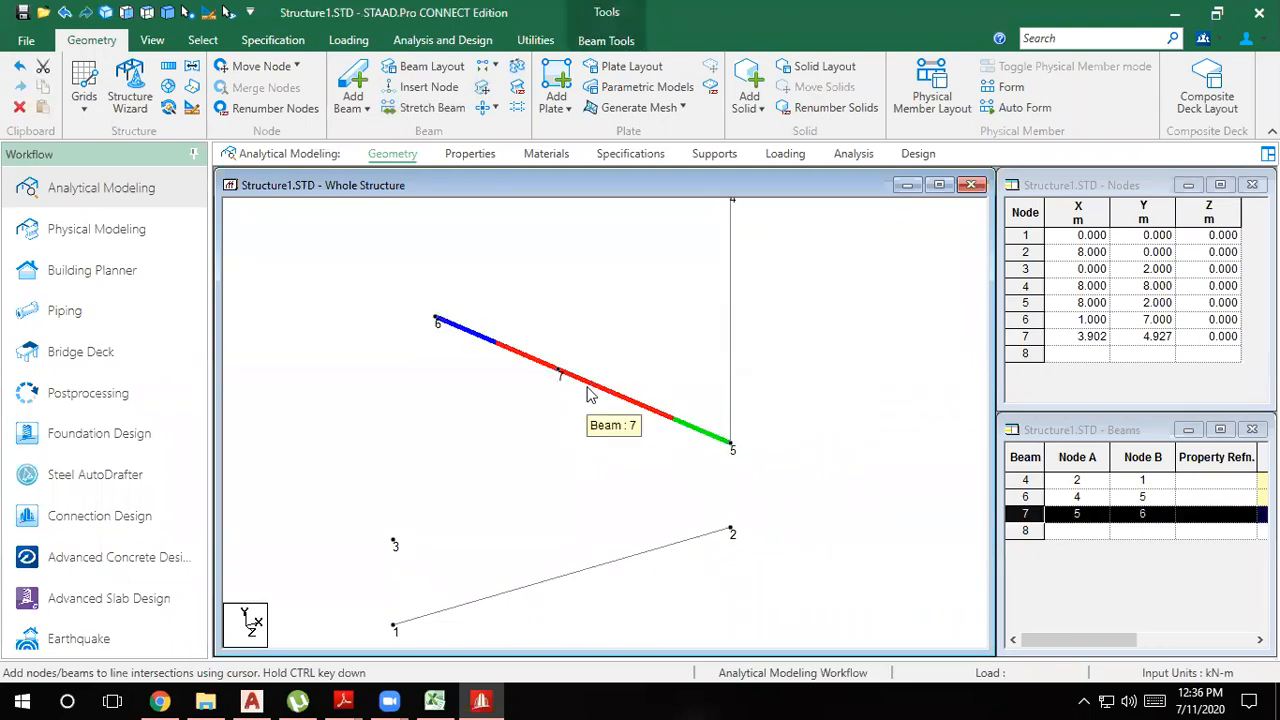
click(598, 450)
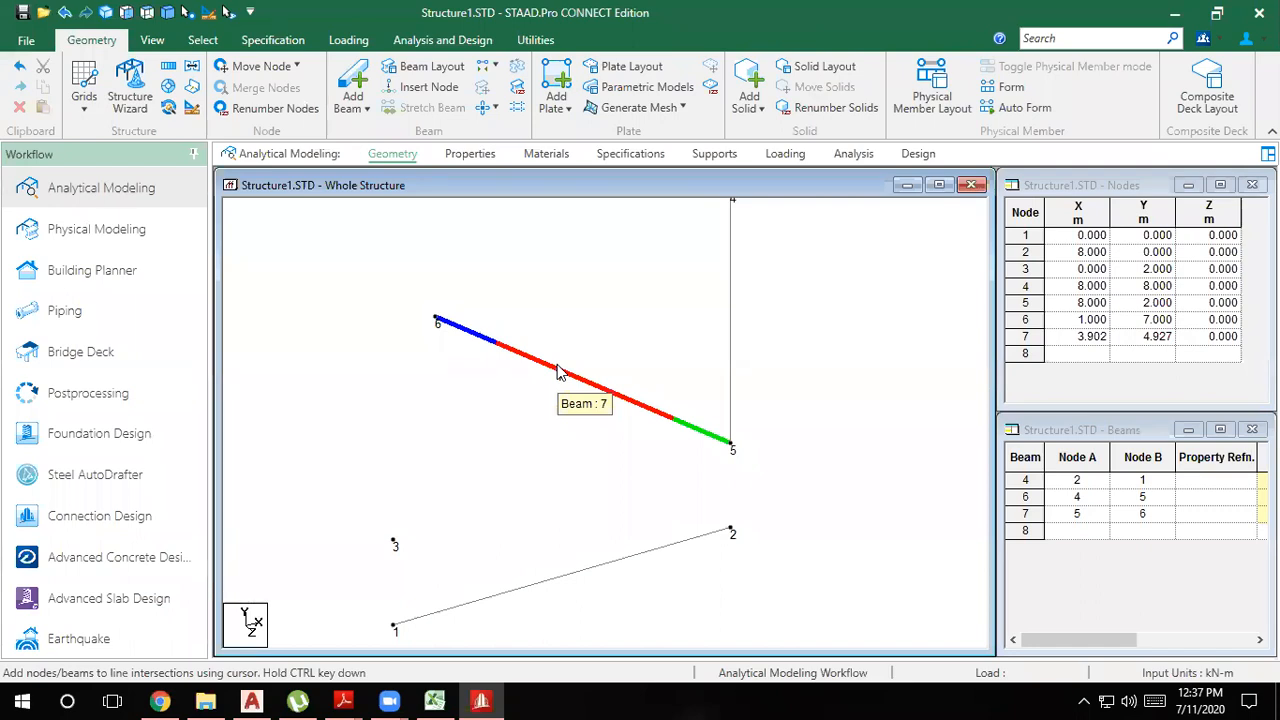
click(521, 113)
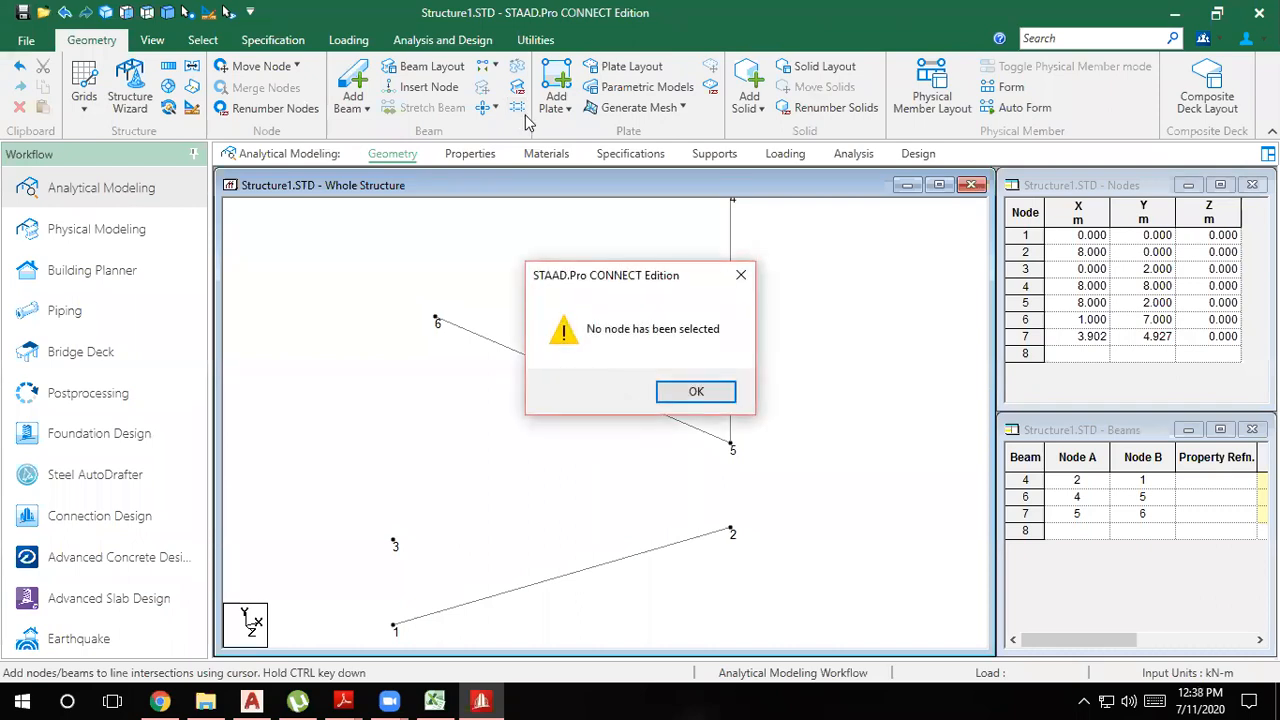
click(699, 394)
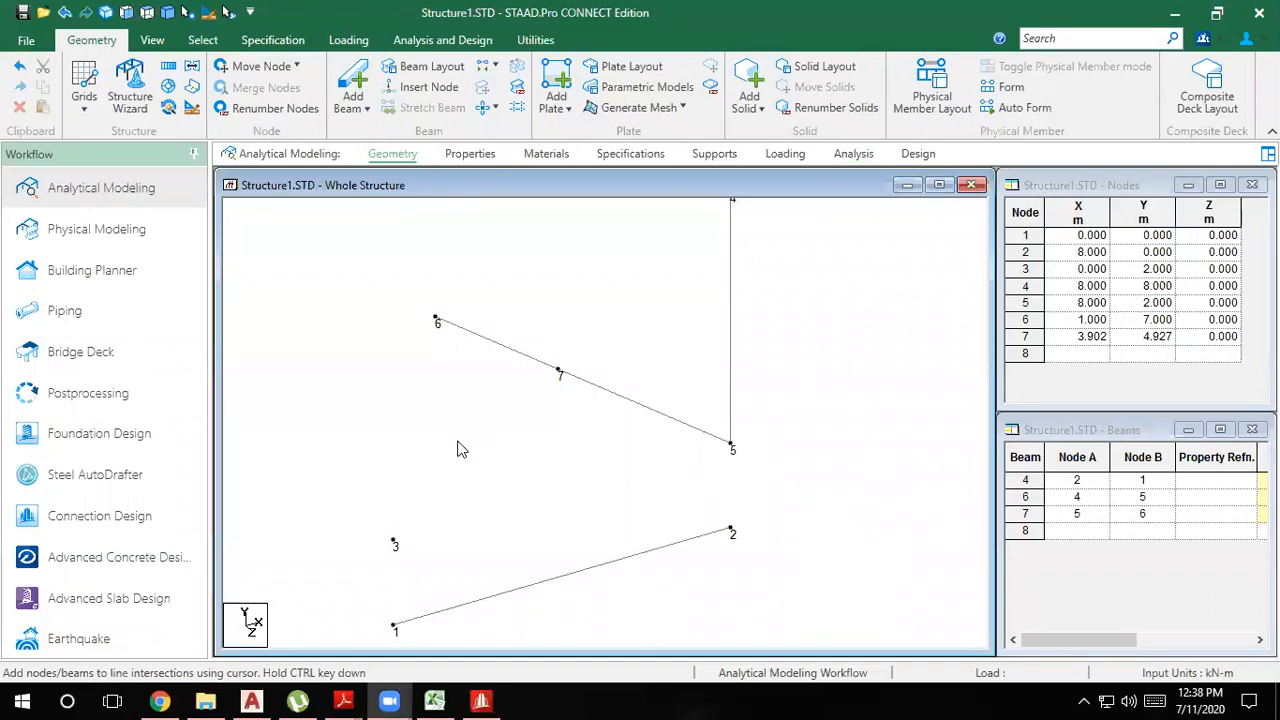
Step: Undo the deletions of the two beams that connect nodes 3 and 4 to node 7
click(542, 443)
key(ctrl+z)
key(ctrl+z)
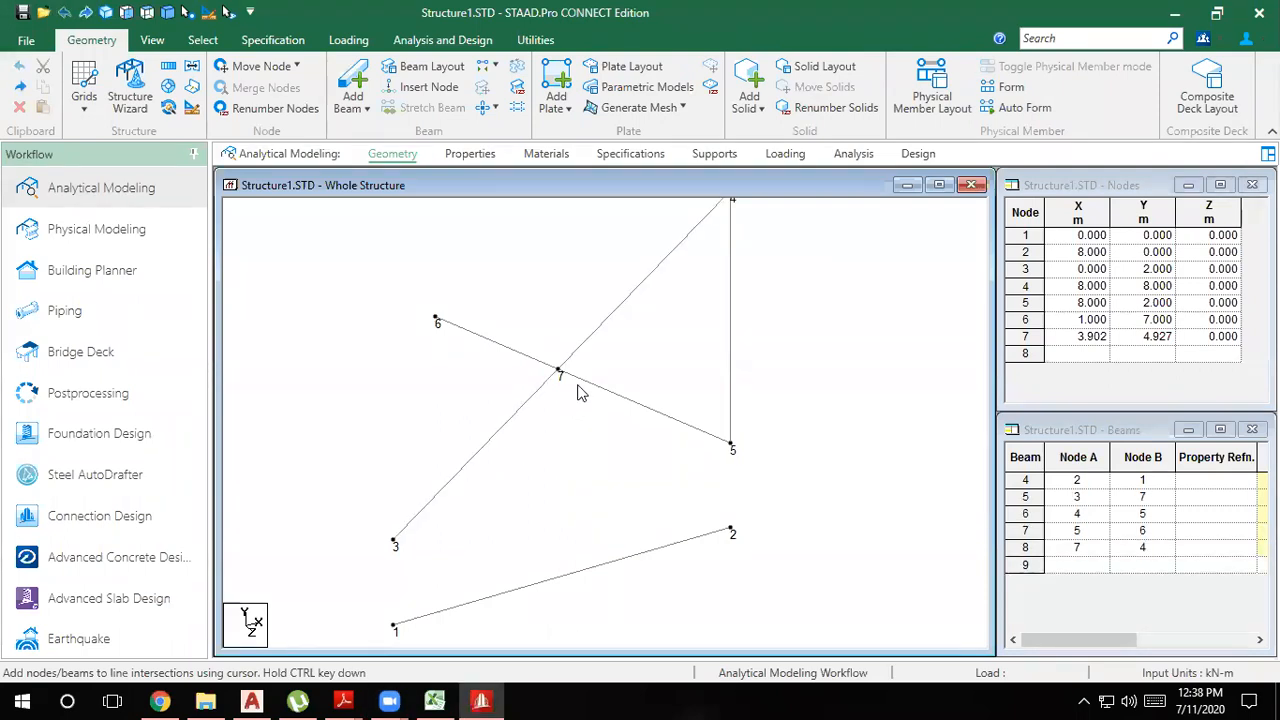
Step: Examine the beam between nodes 5 and 6 at its crossing with the 3-7 and 7-4 segments, and the whole structure's beams
click(582, 381)
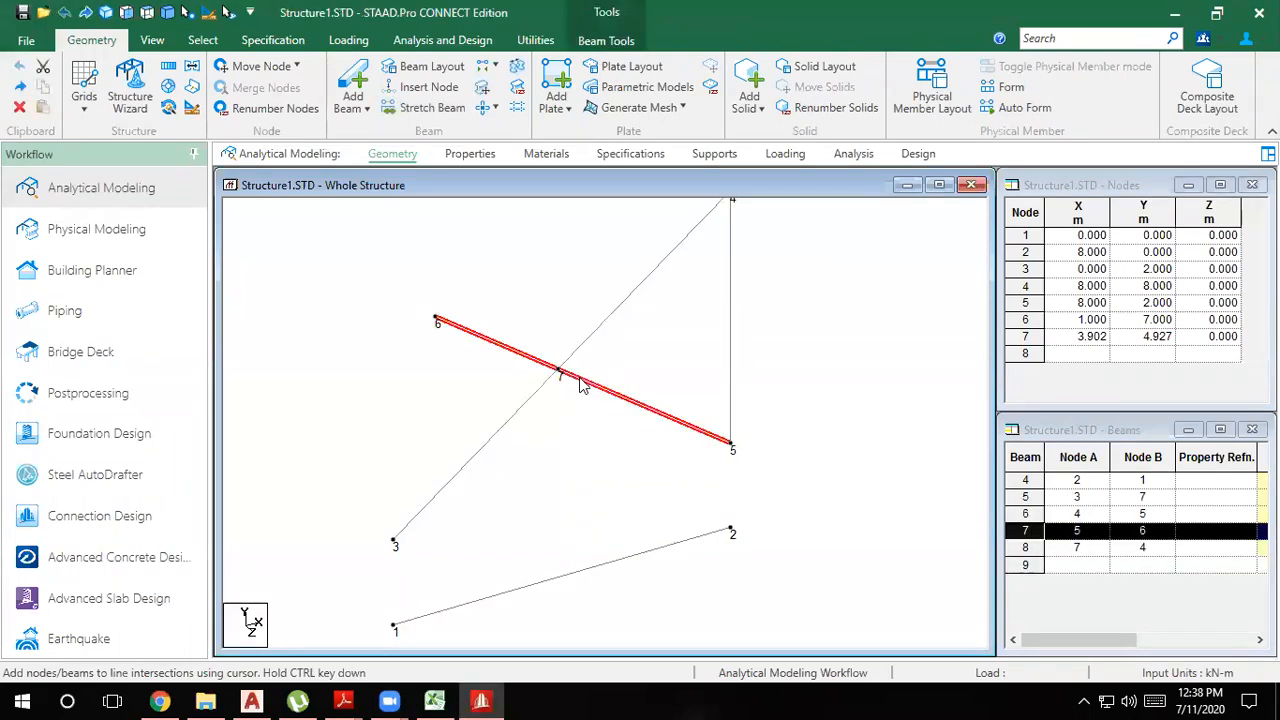
click(669, 349)
scroll(604, 360, down, 2)
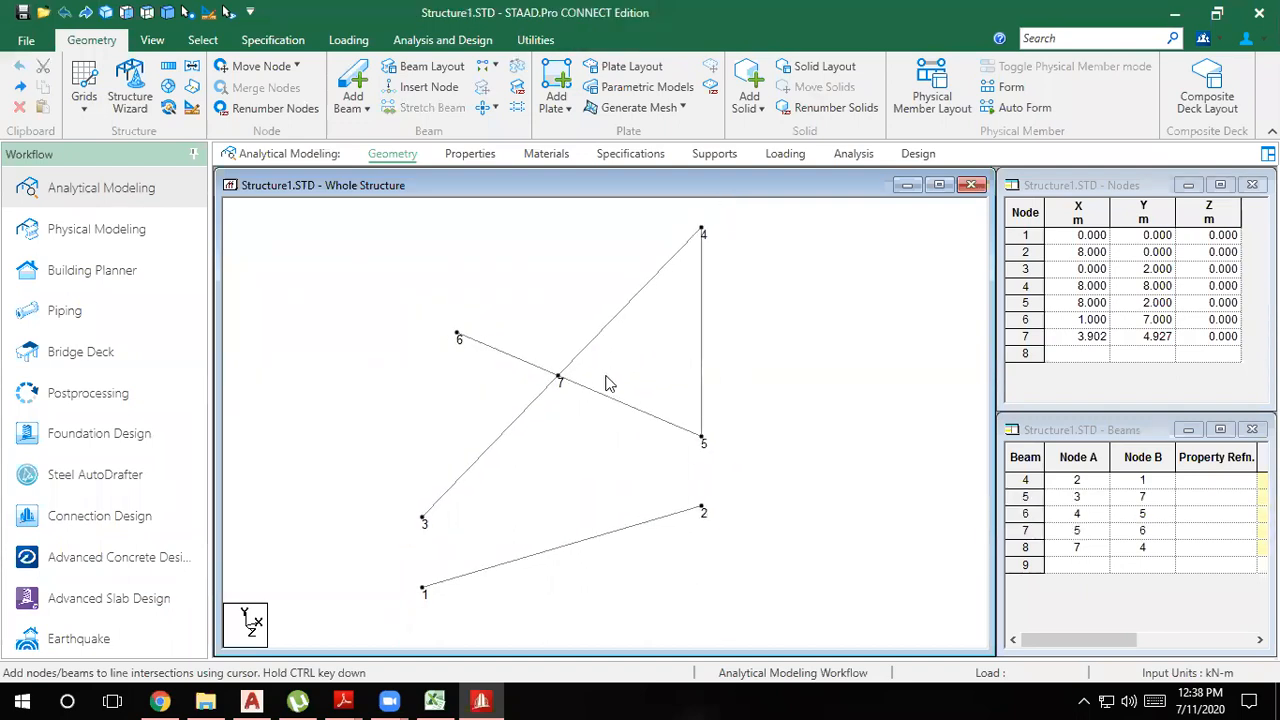
click(604, 395)
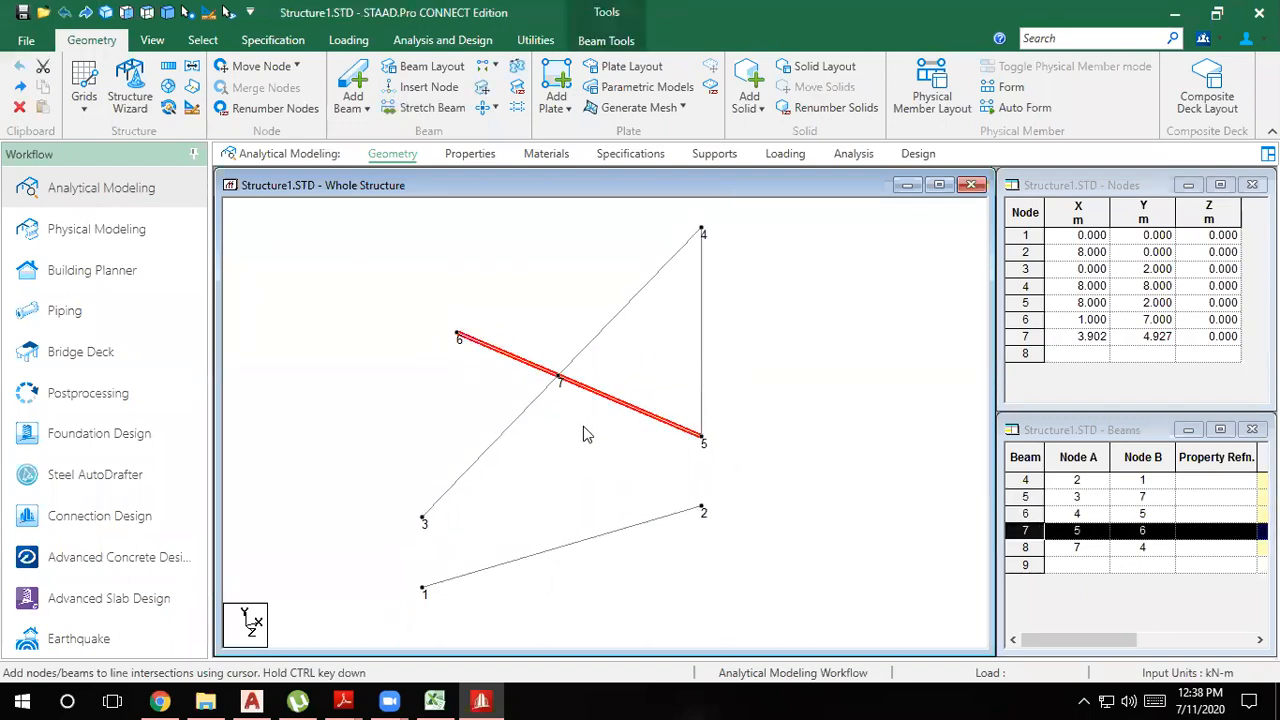
click(583, 426)
scroll(708, 521, down, 1)
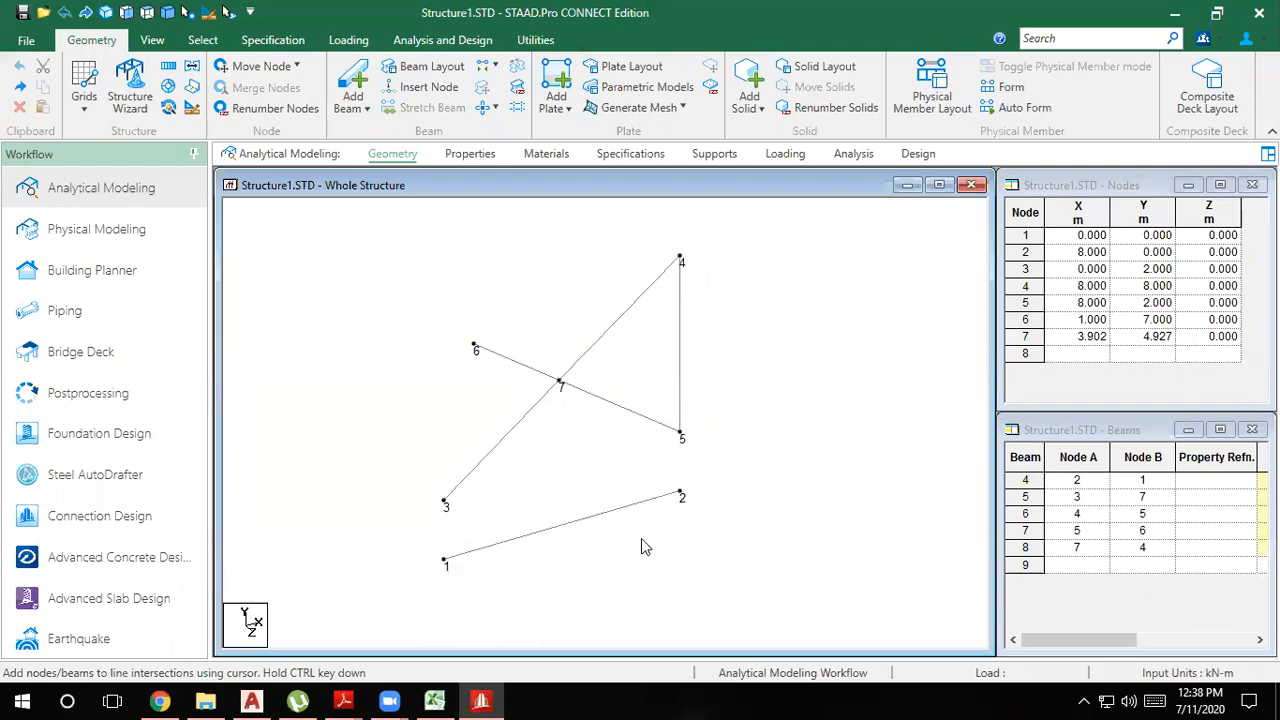
drag(778, 560, 409, 207)
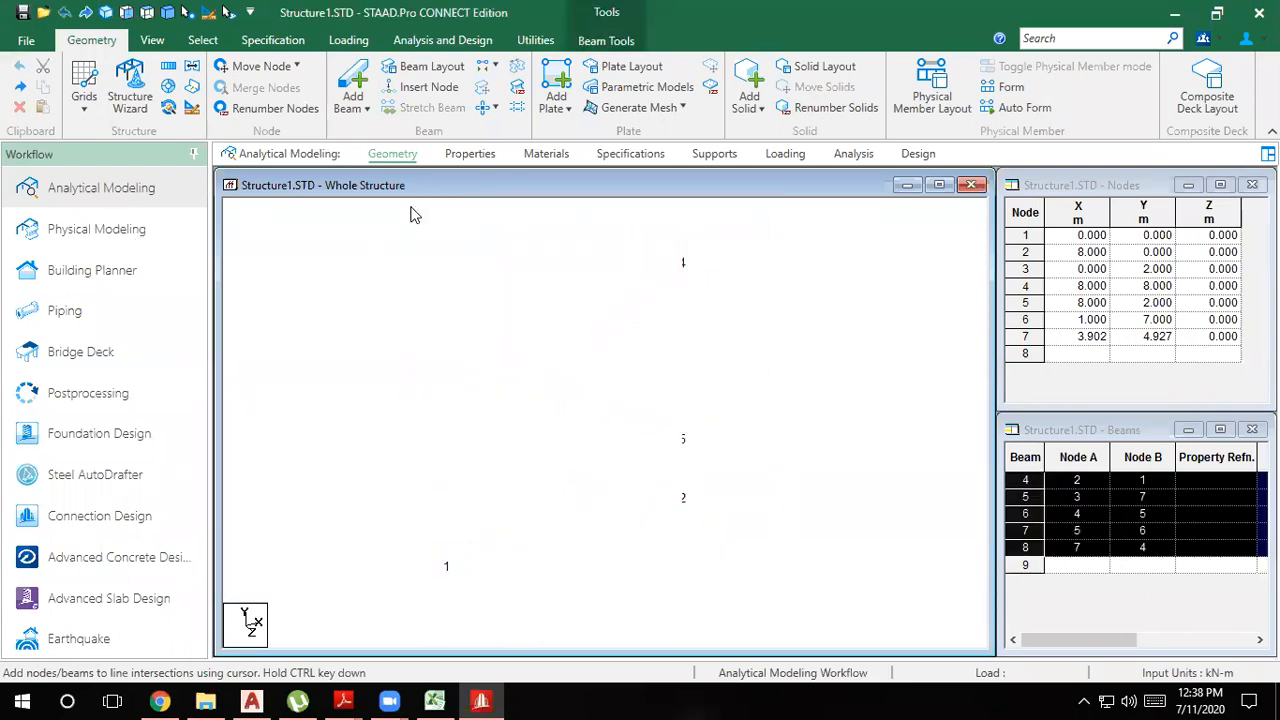
click(551, 403)
scroll(549, 406, up, 3)
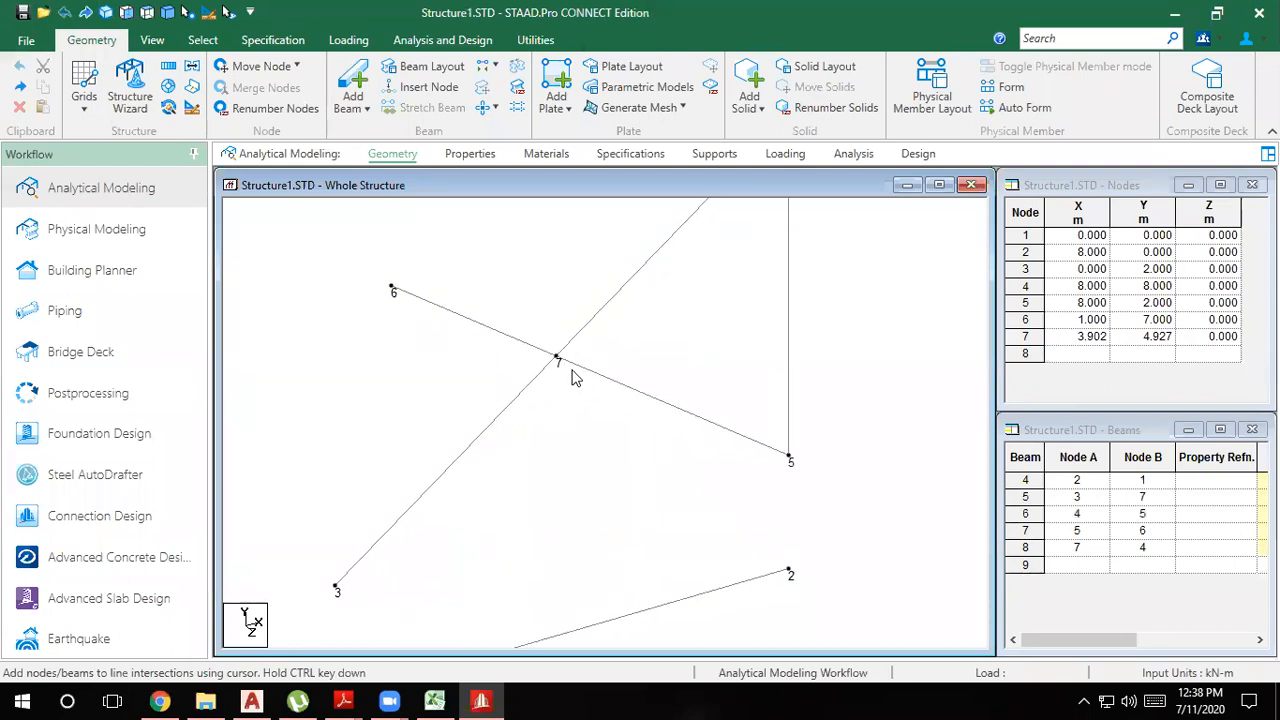
click(570, 368)
Step: Delete beam 3-7 with its unattached node 3, and delete beam 7-4 while keeping node 7
click(532, 390)
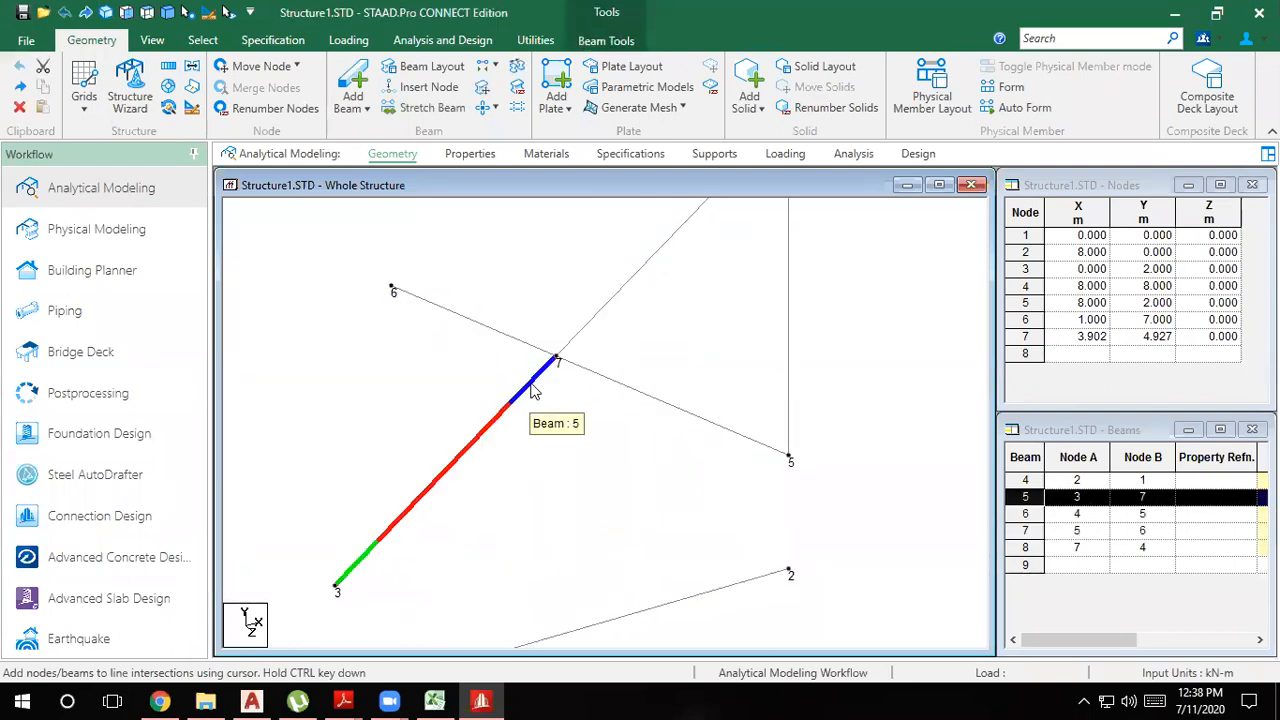
key(Delete)
click(688, 391)
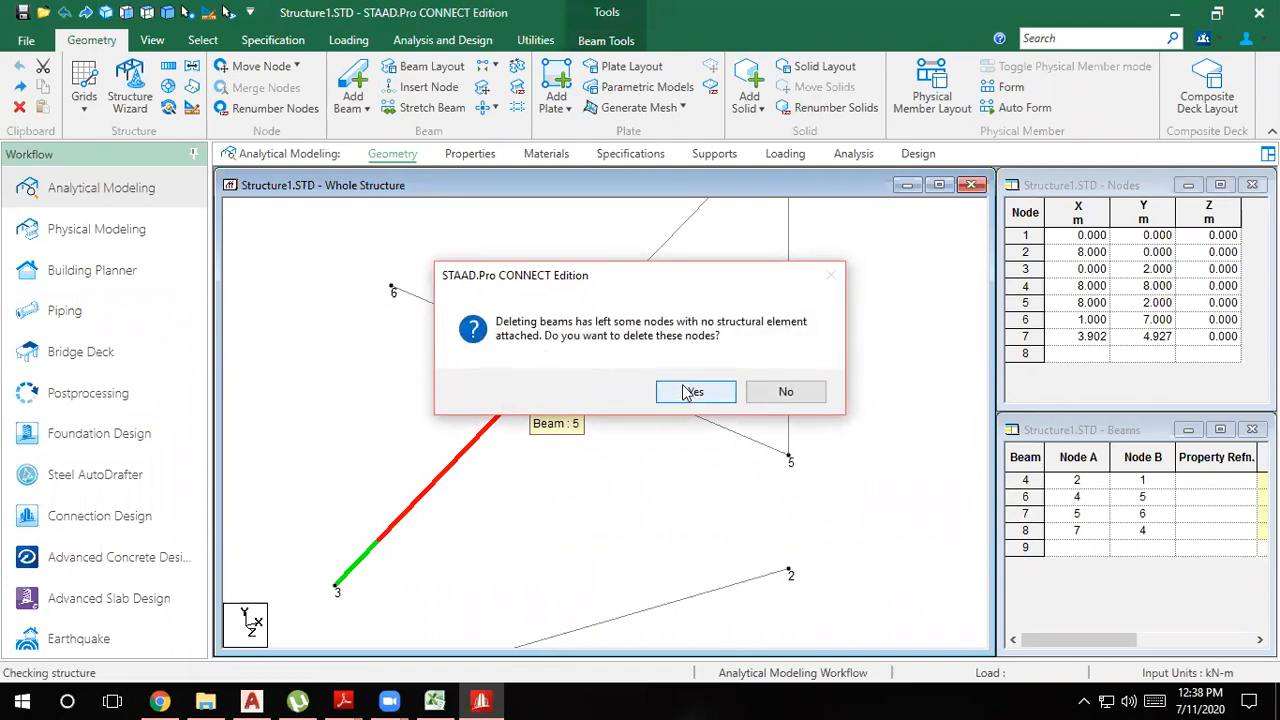
click(686, 394)
click(620, 298)
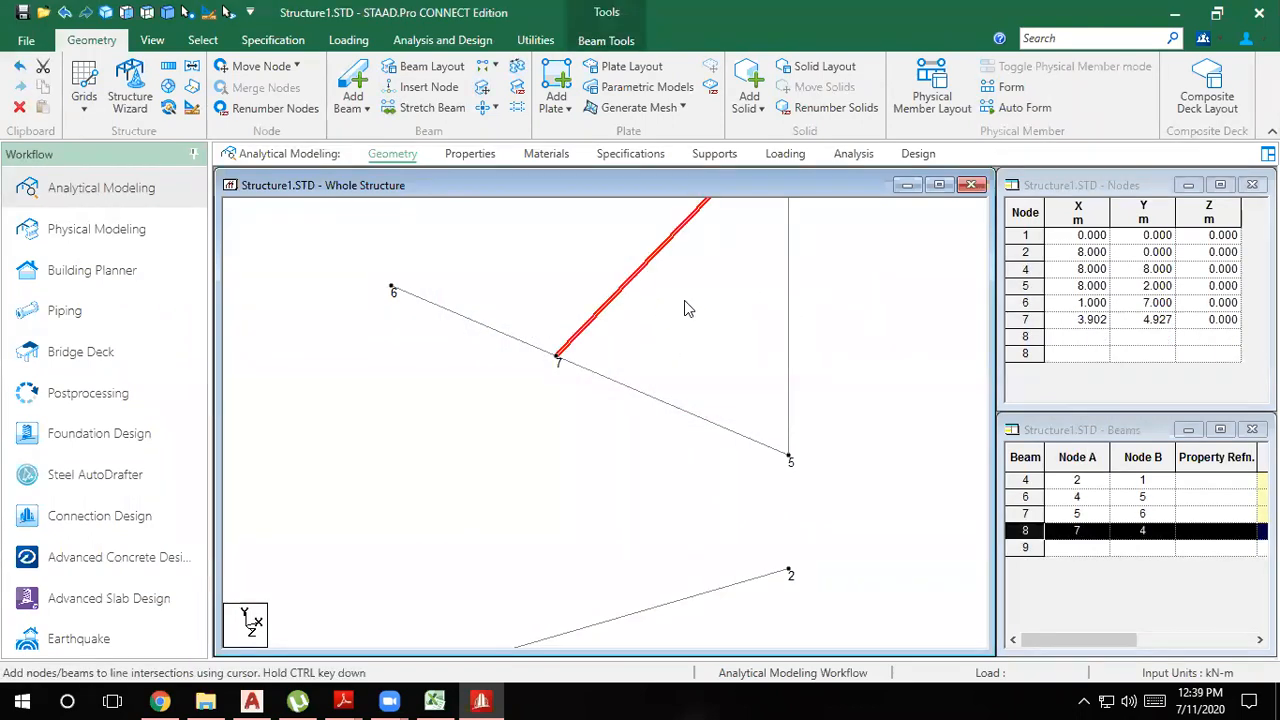
key(Delete)
click(718, 398)
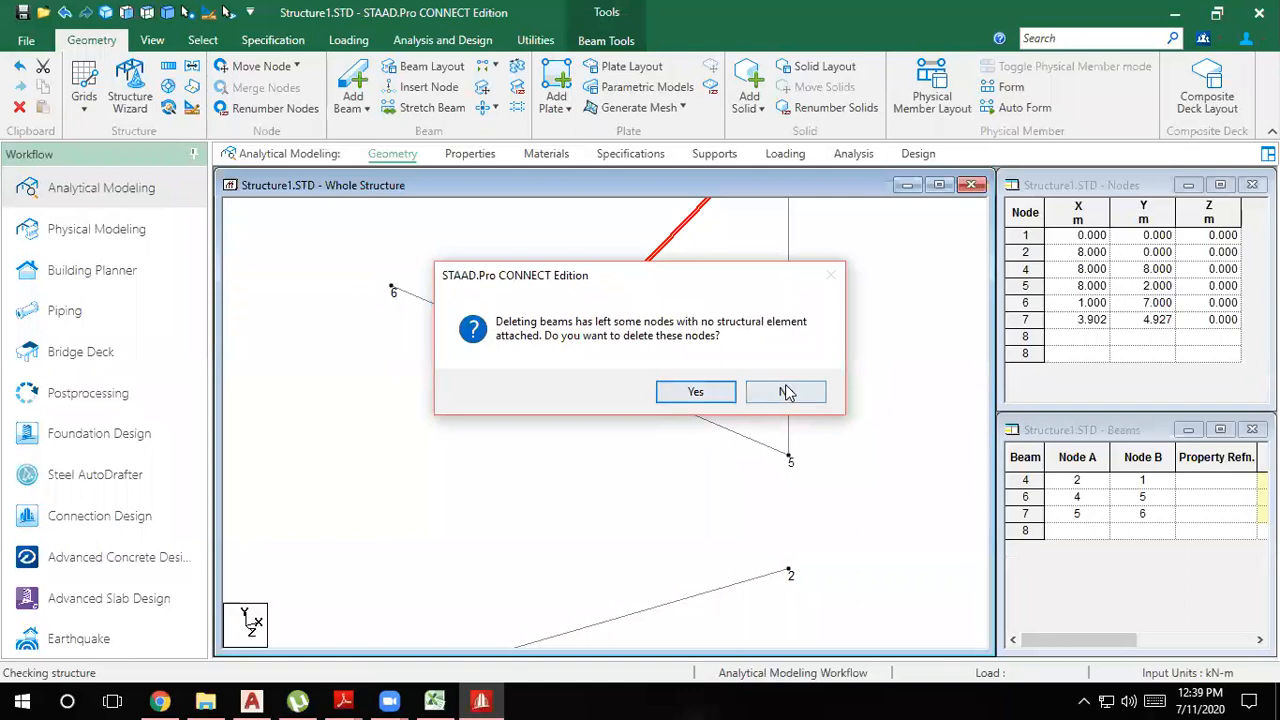
click(716, 394)
Step: Inspect the beams between nodes 5-6 and 4-5 and their entries in the beam table
middle_drag(750, 400, 708, 543)
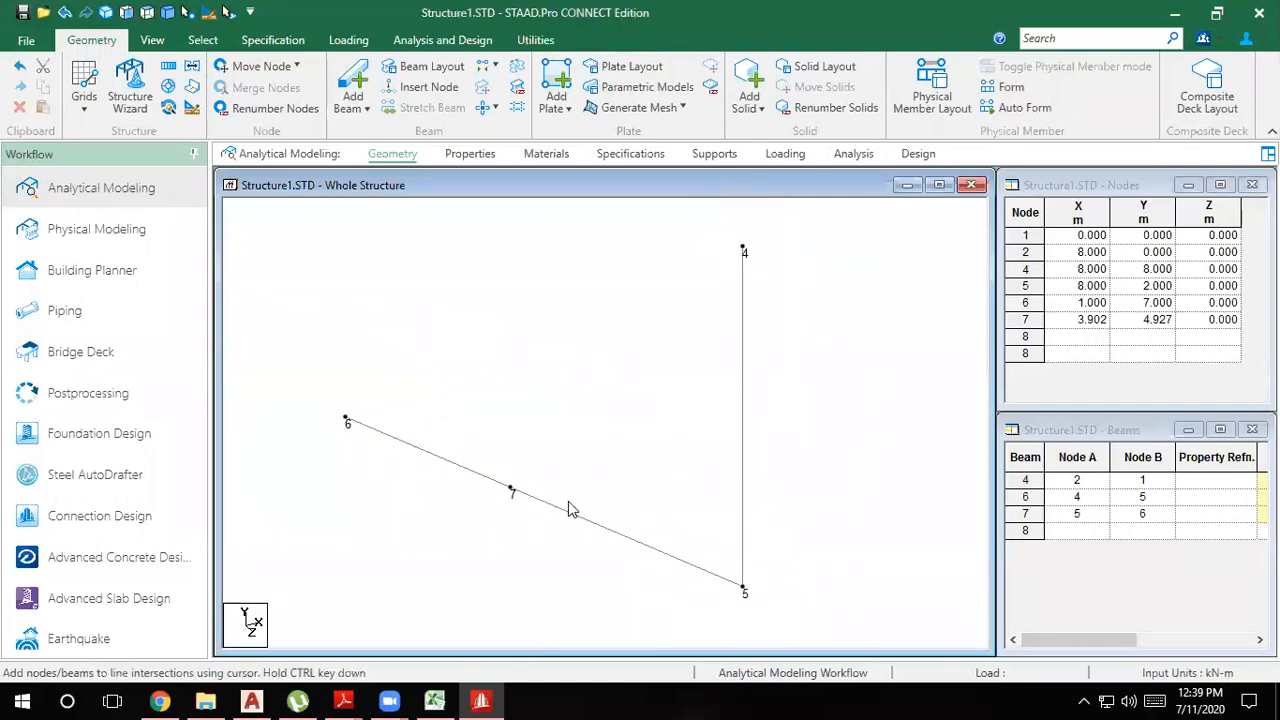
click(561, 509)
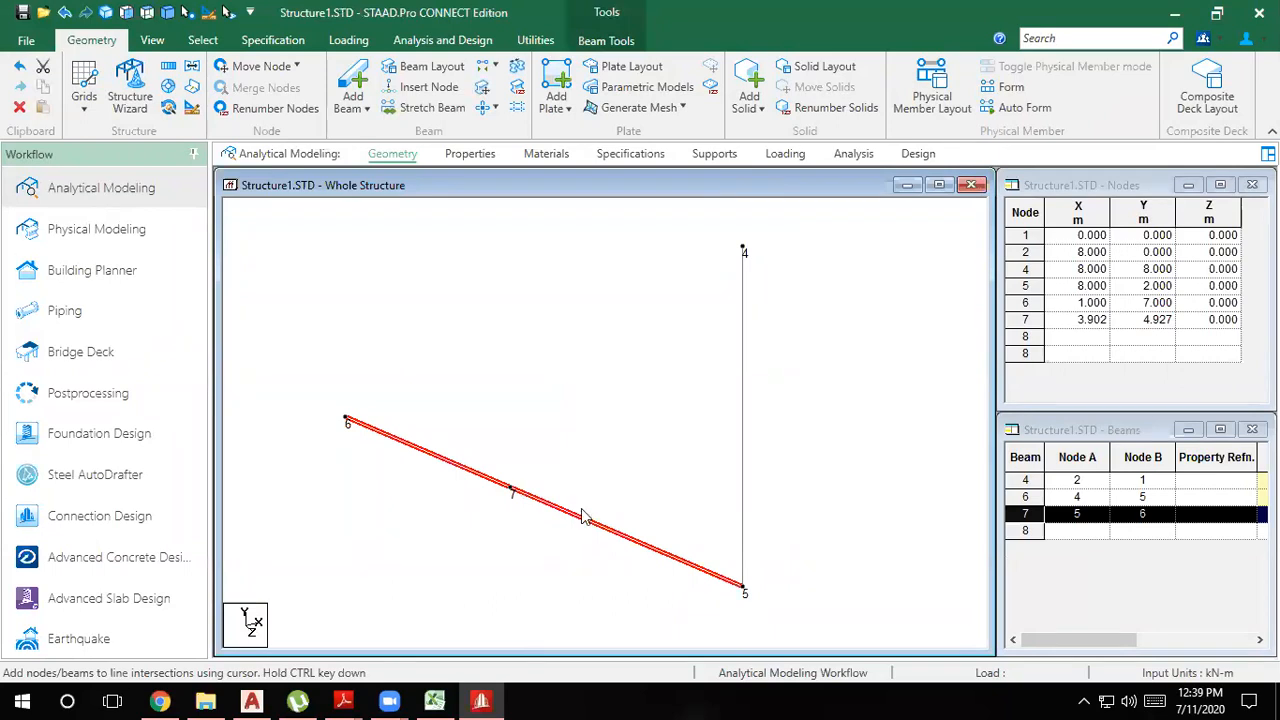
click(594, 444)
scroll(615, 440, down, 1)
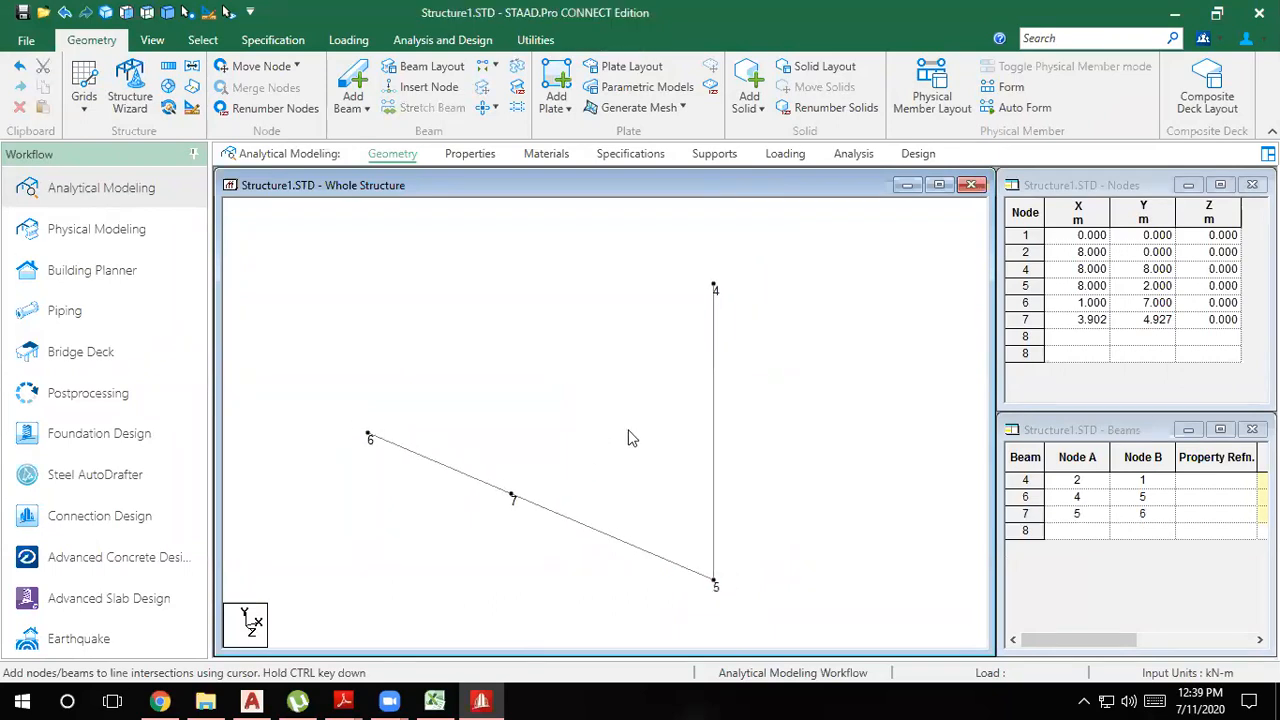
click(714, 377)
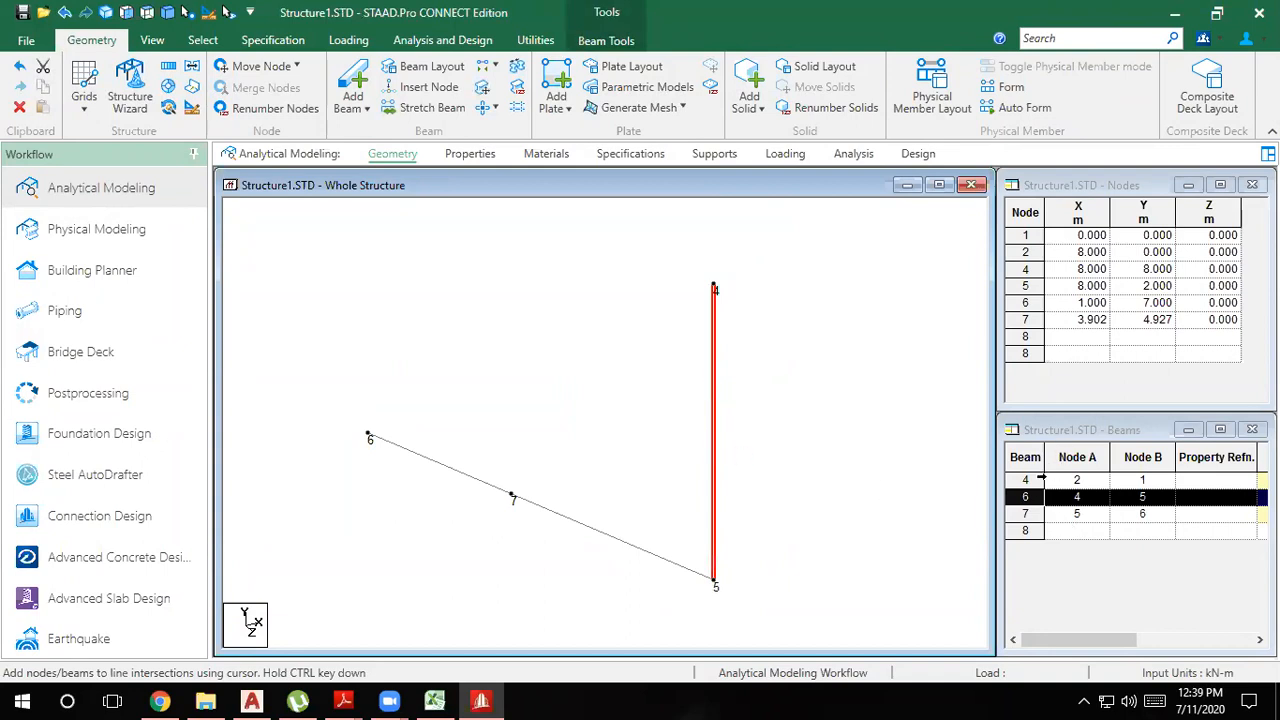
click(769, 542)
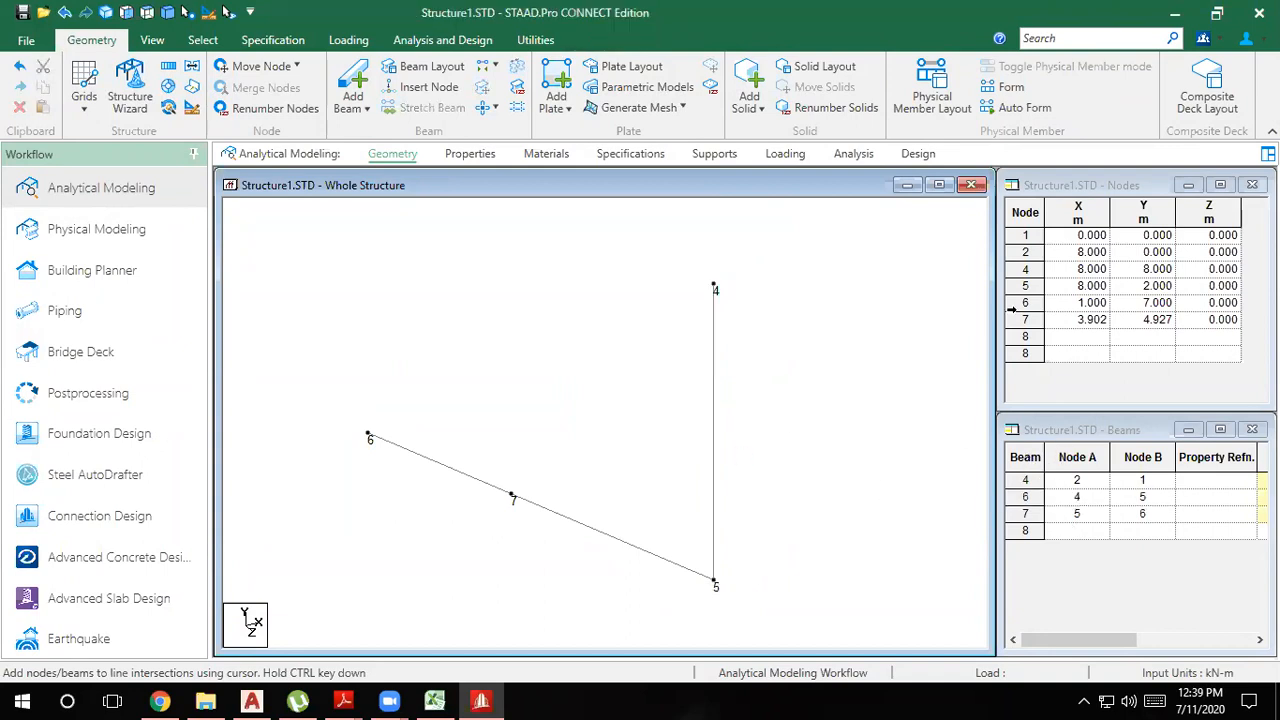
Step: Locate node 5 in the structure from its entry in the node table
click(1022, 285)
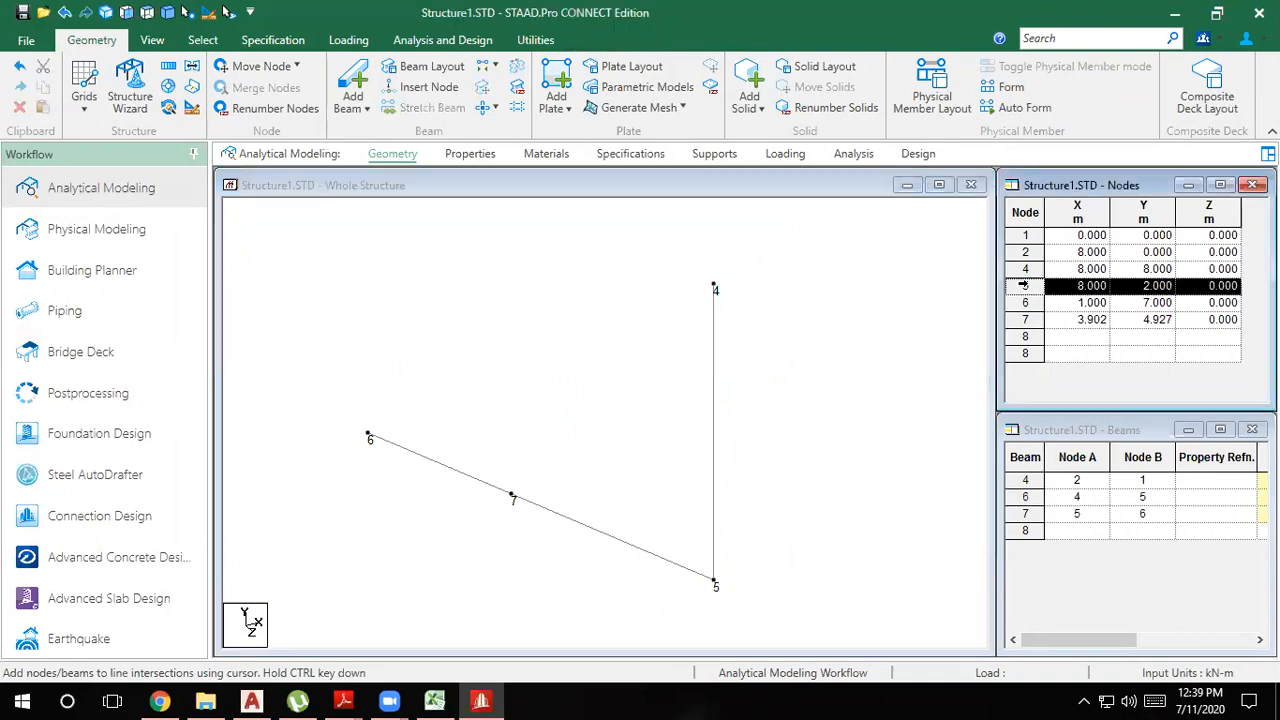
click(1065, 340)
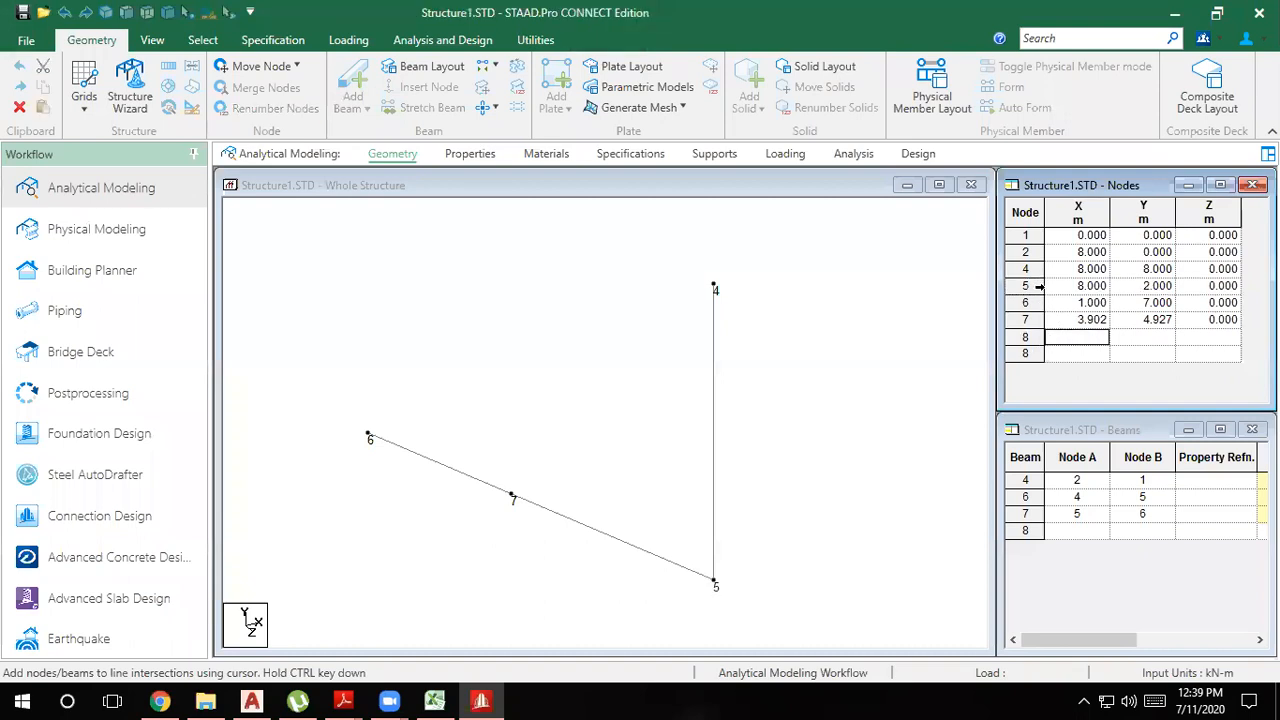
click(1035, 285)
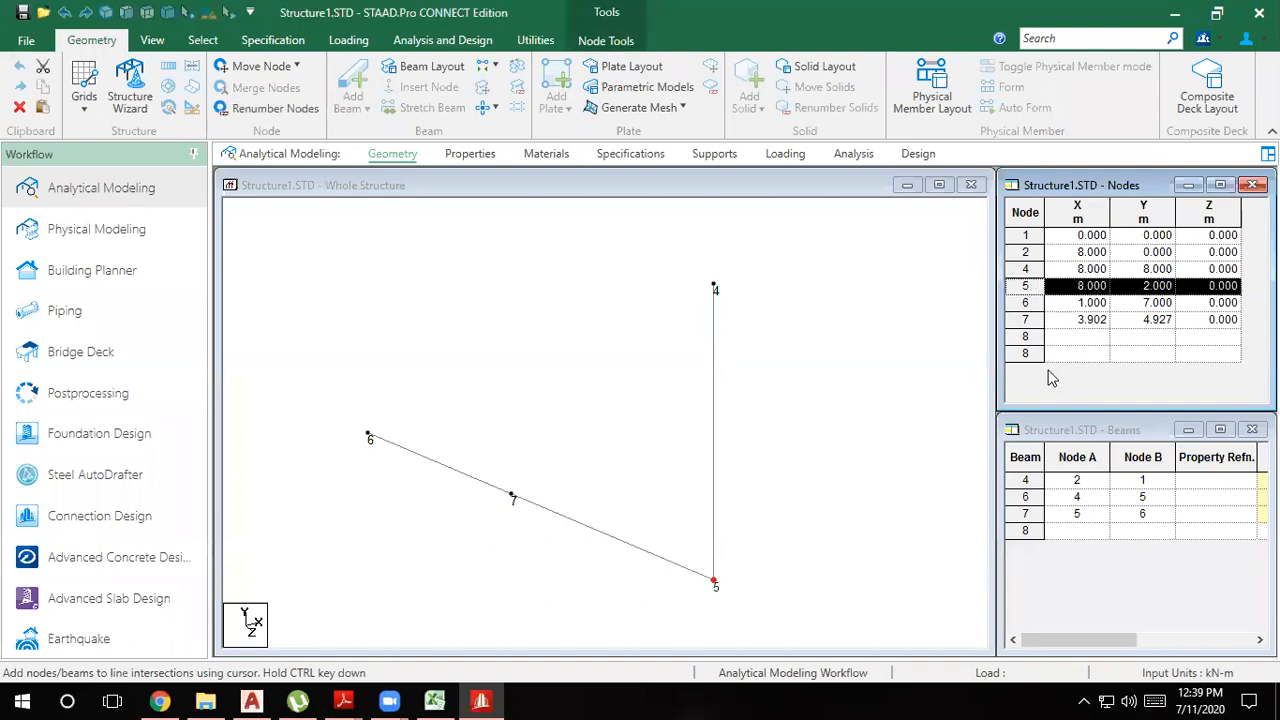
click(1065, 341)
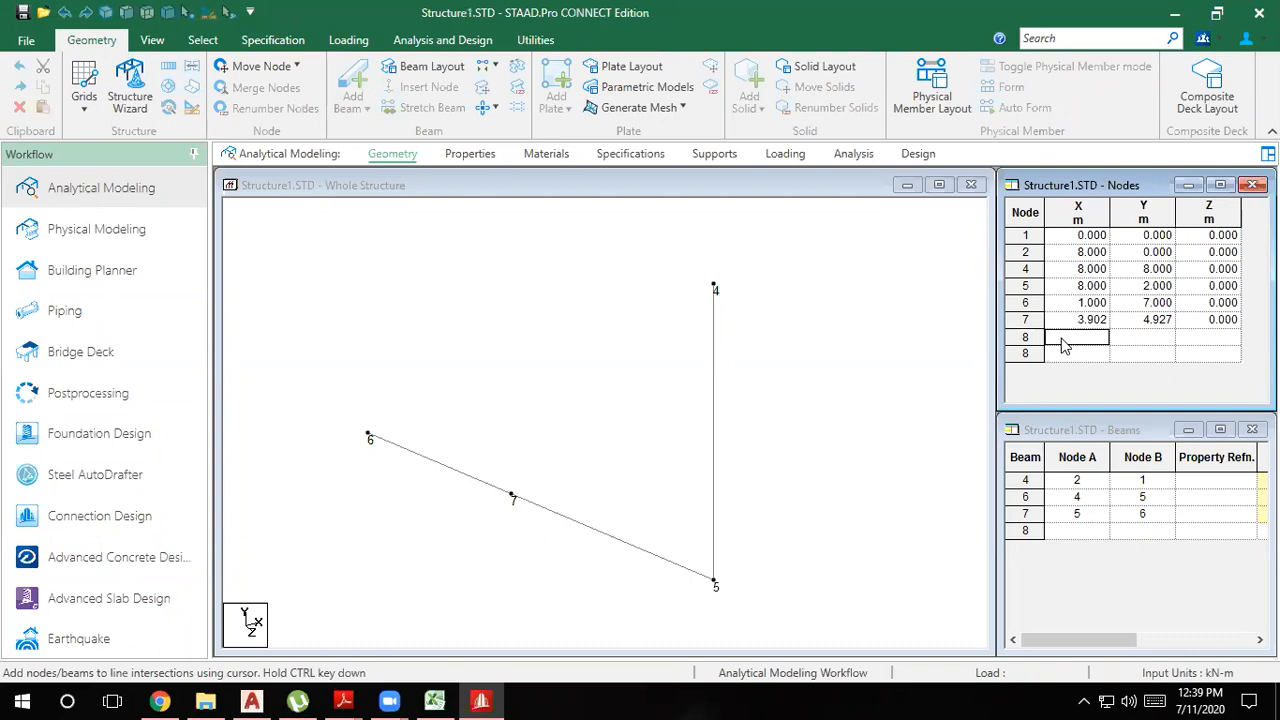
Step: Add a new node at X 8 m, Y 4 m, Z 0 m in the node table
text(8)
click(1134, 336)
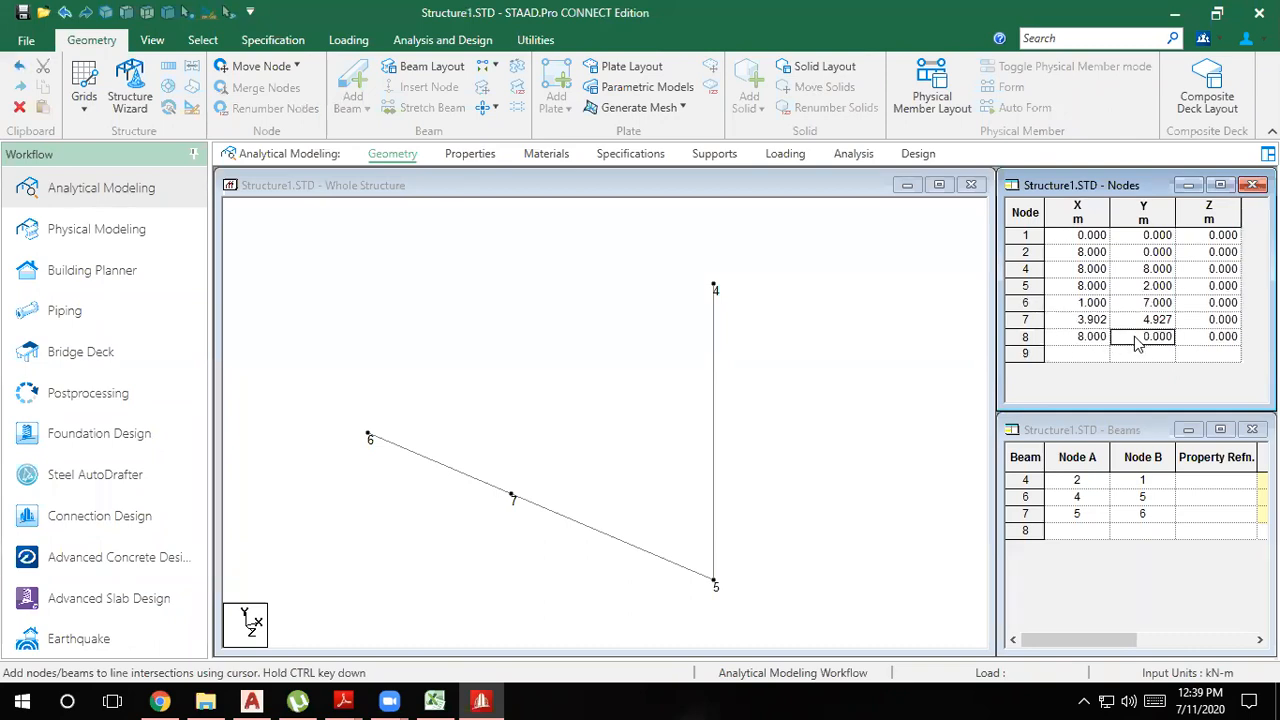
text(2)
key(BackSpace)
text(4)
key(Return)
click(657, 469)
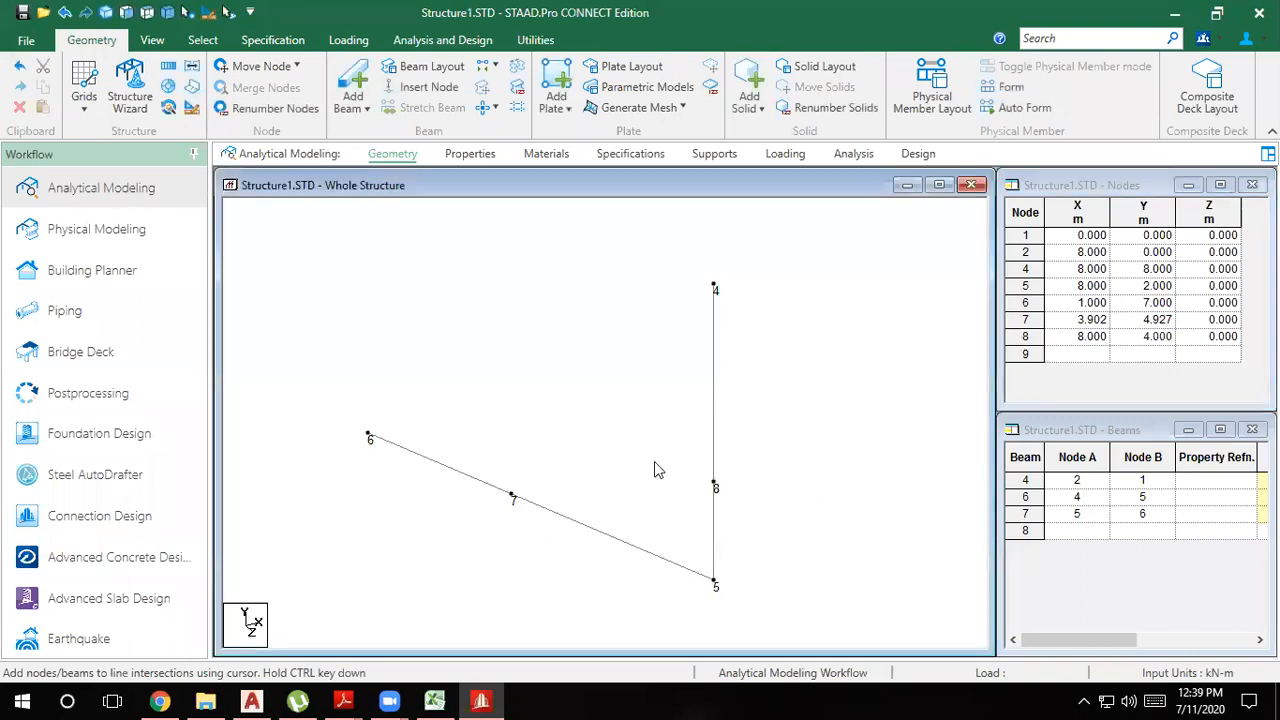
Step: Inspect the beam between nodes 4 and 5 on both sides of node 8
click(714, 415)
click(739, 483)
click(714, 443)
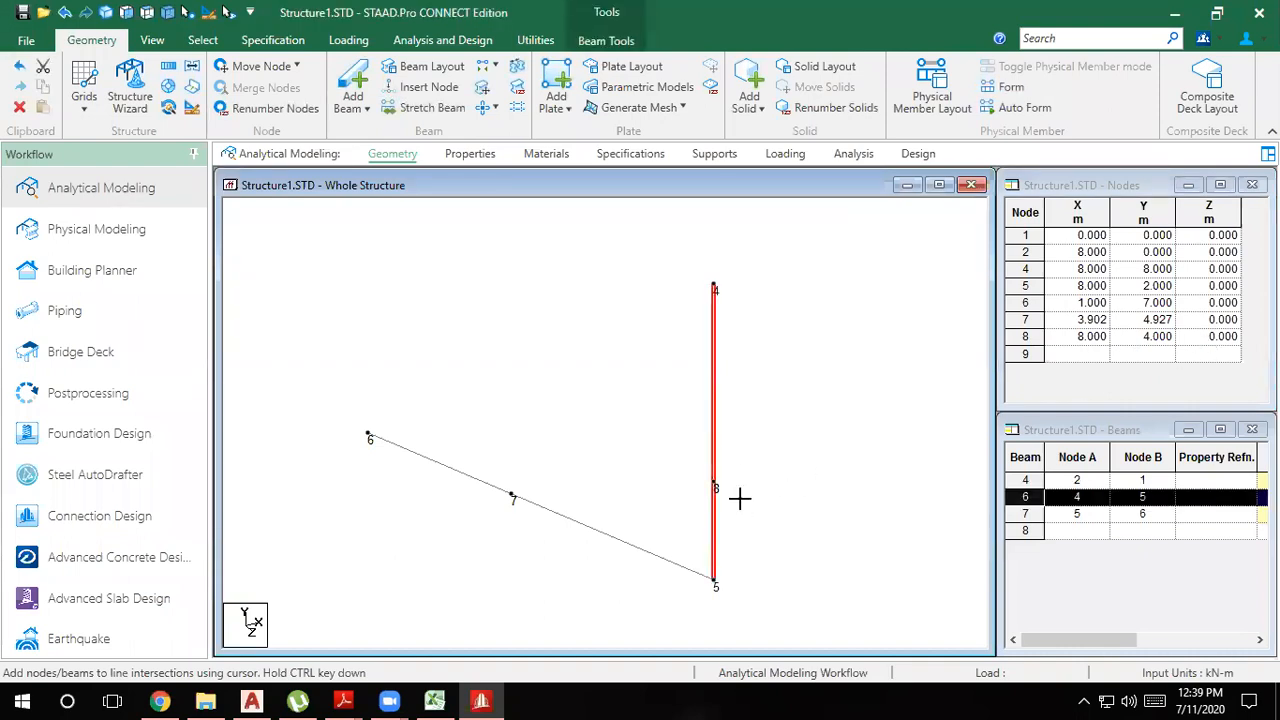
click(740, 500)
click(714, 502)
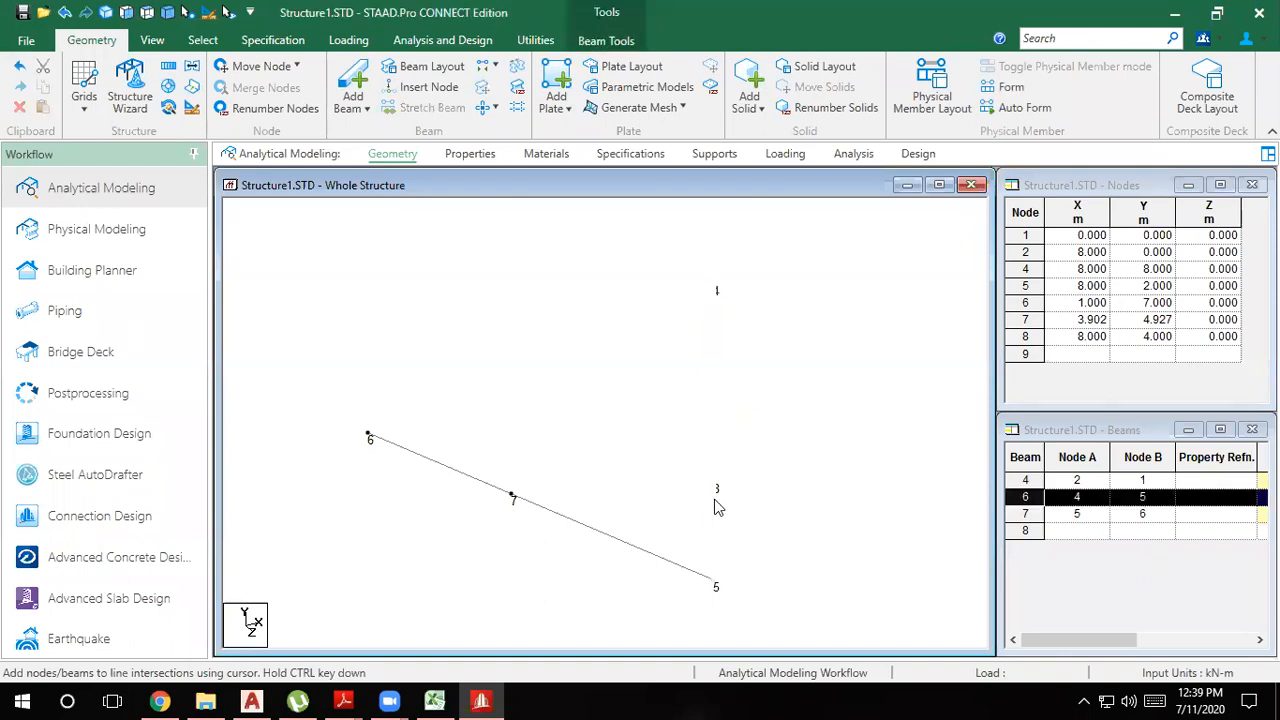
click(744, 484)
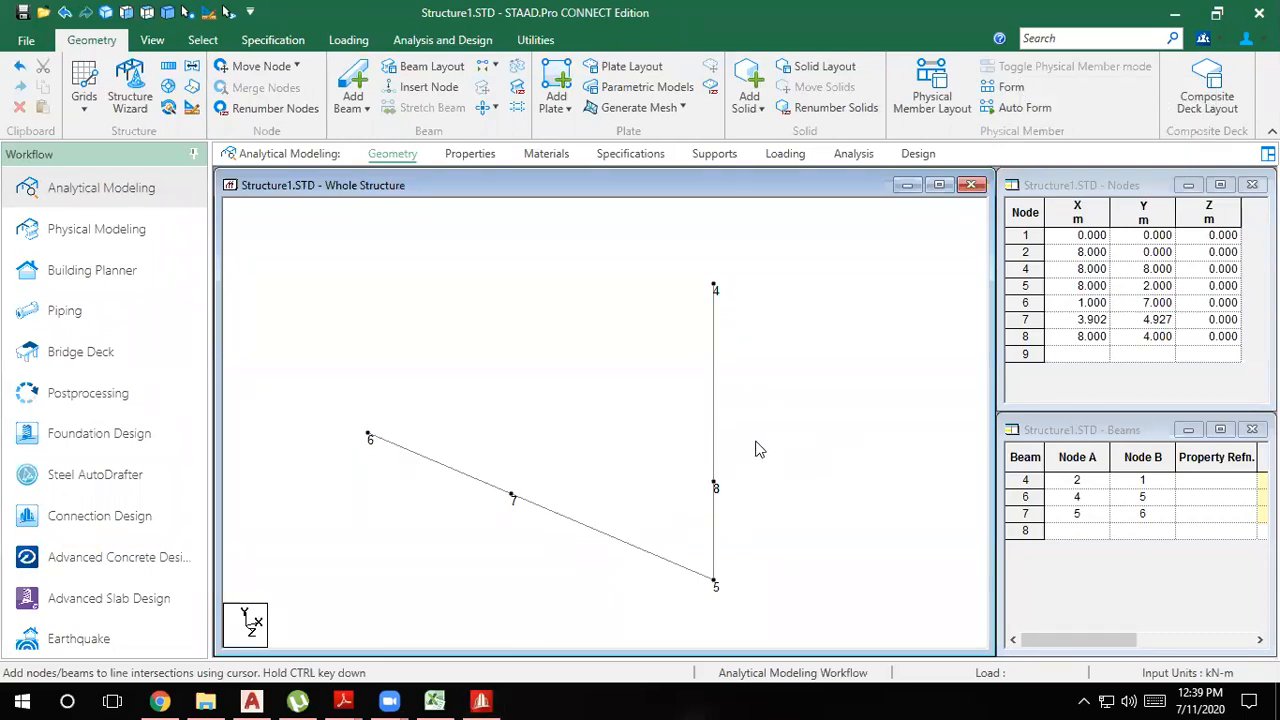
Step: Try to break beams at selected nodes without having any node selected
click(515, 108)
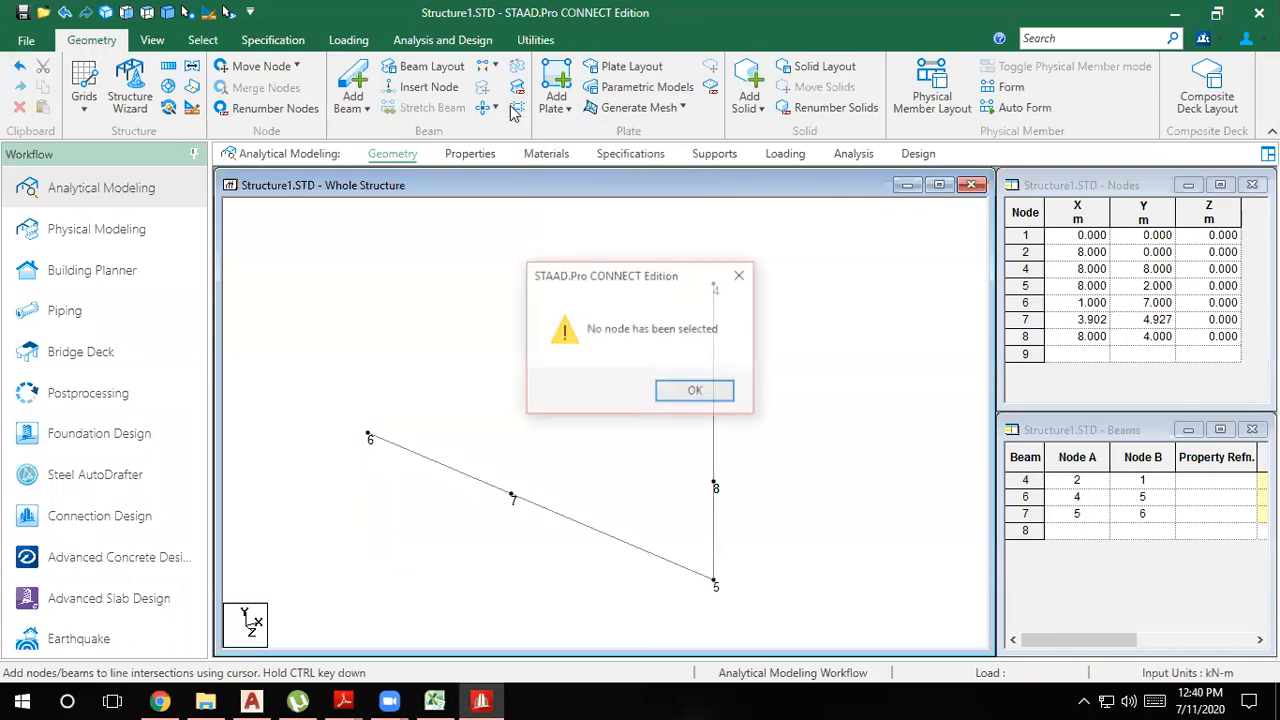
click(695, 392)
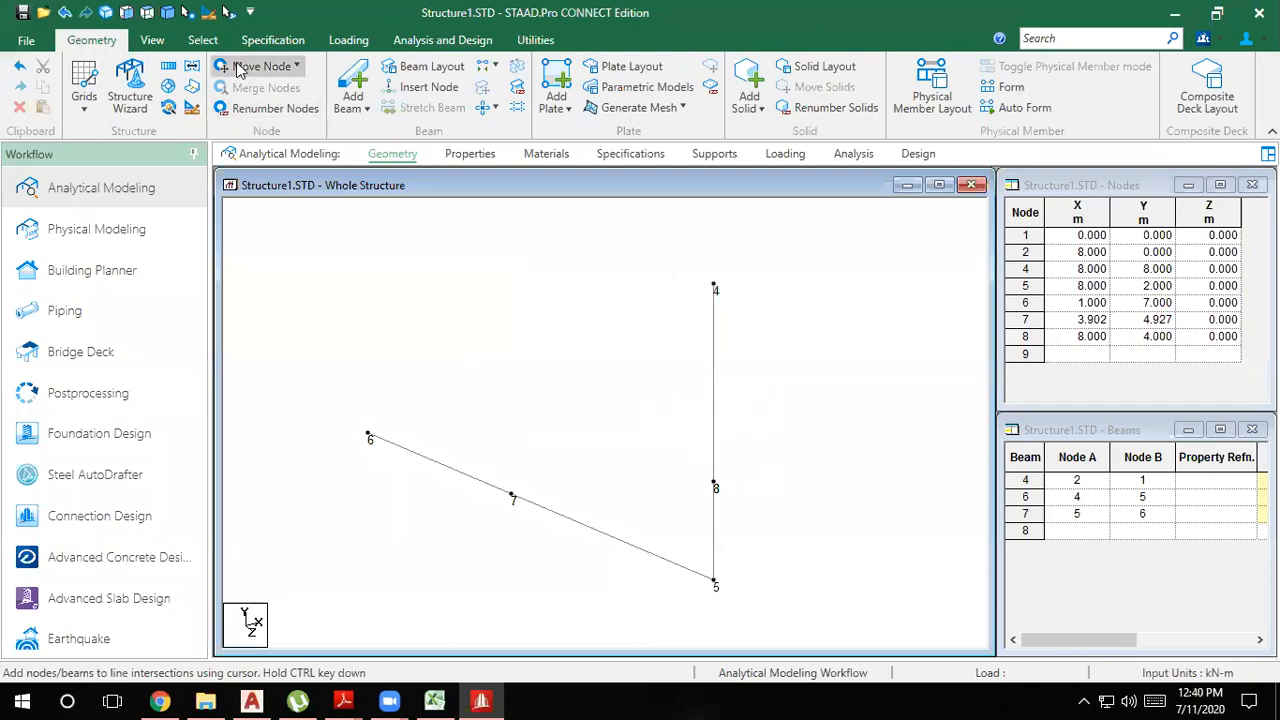
click(516, 108)
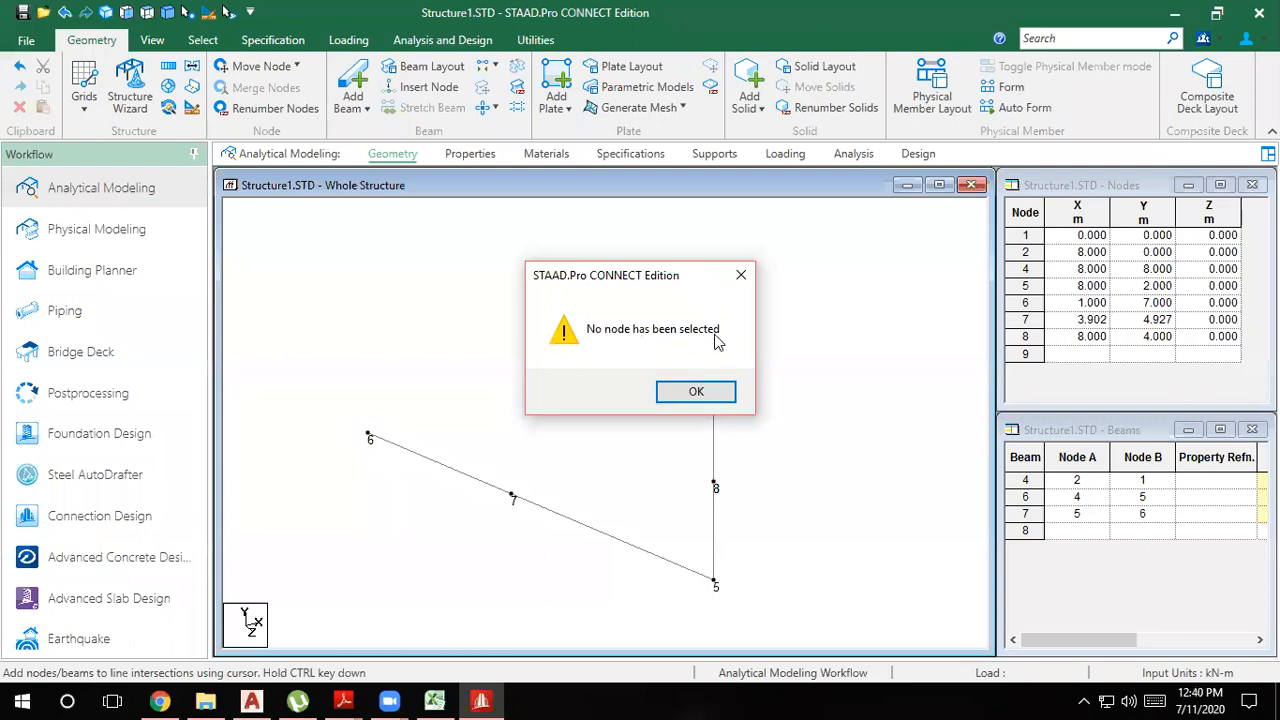
click(741, 276)
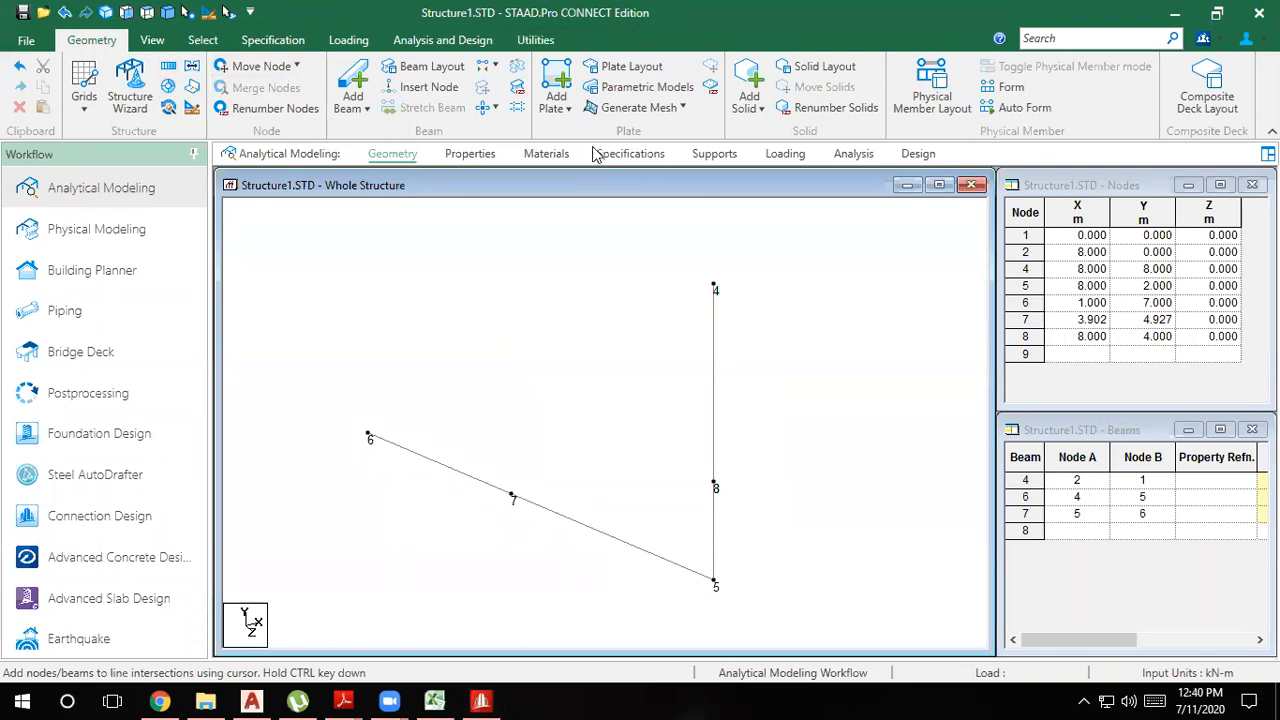
Step: Select node 8 and break the beam between nodes 4 and 5 at it
click(187, 13)
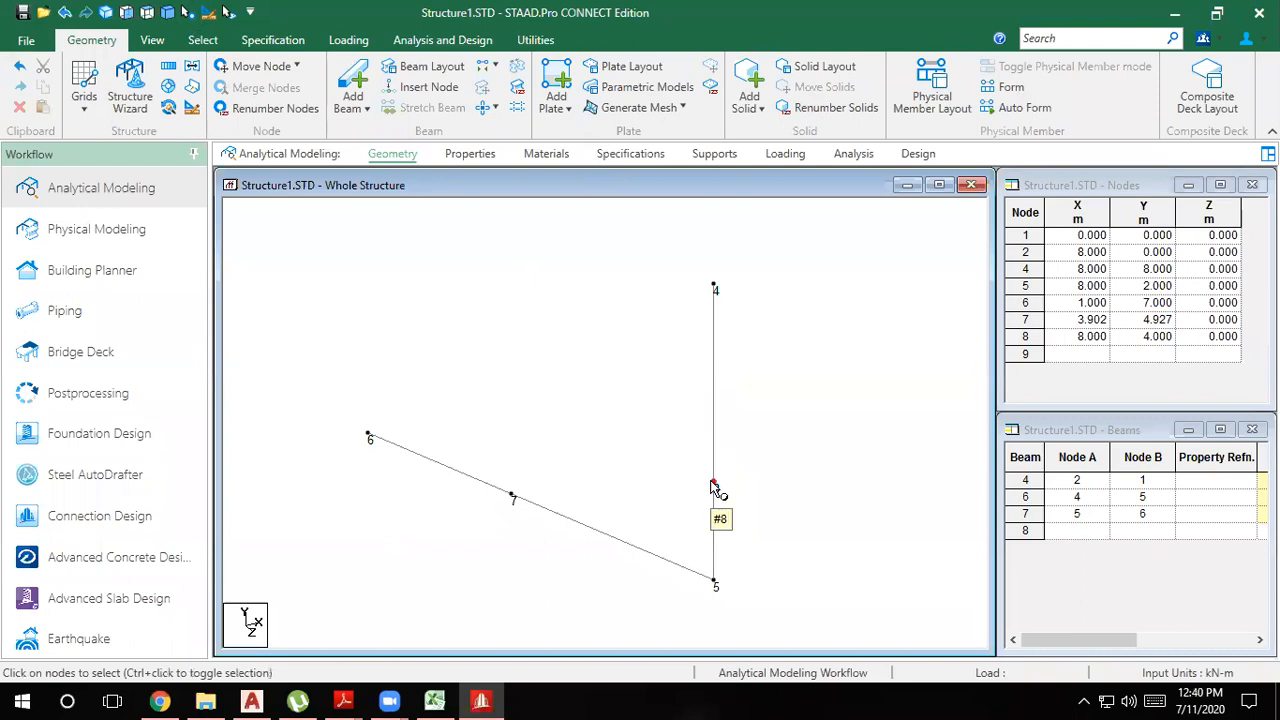
click(714, 487)
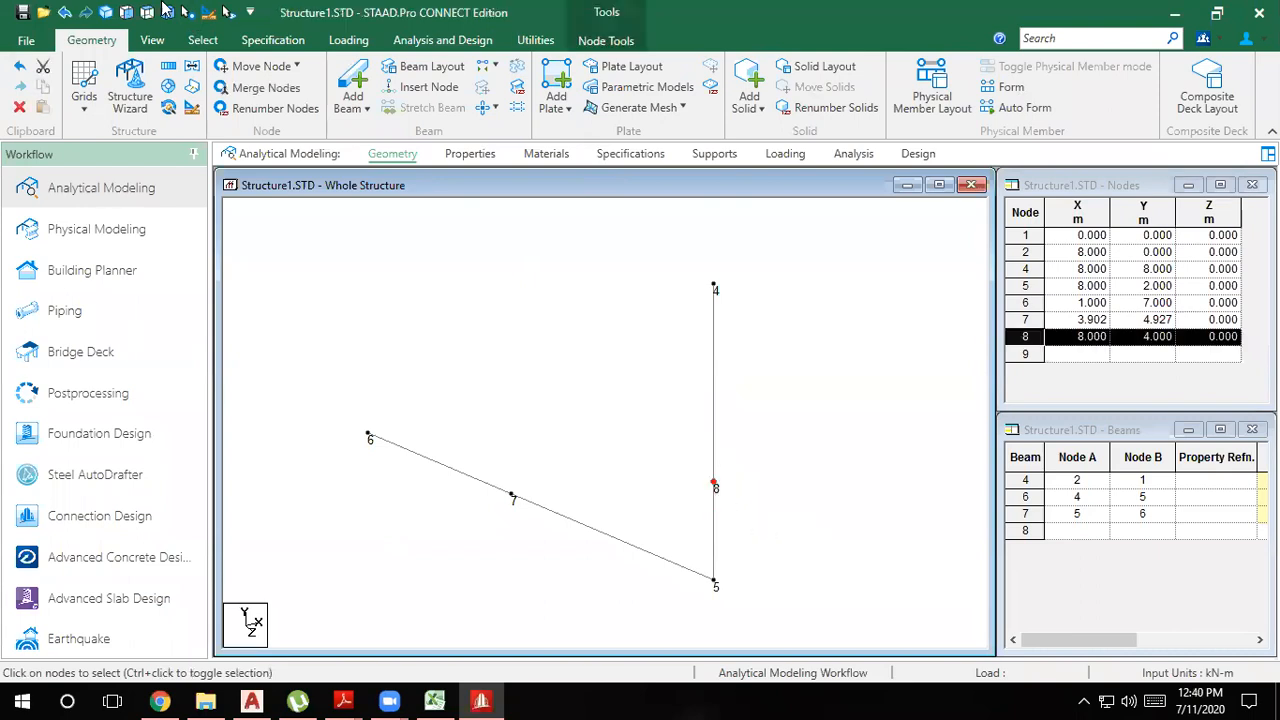
click(515, 111)
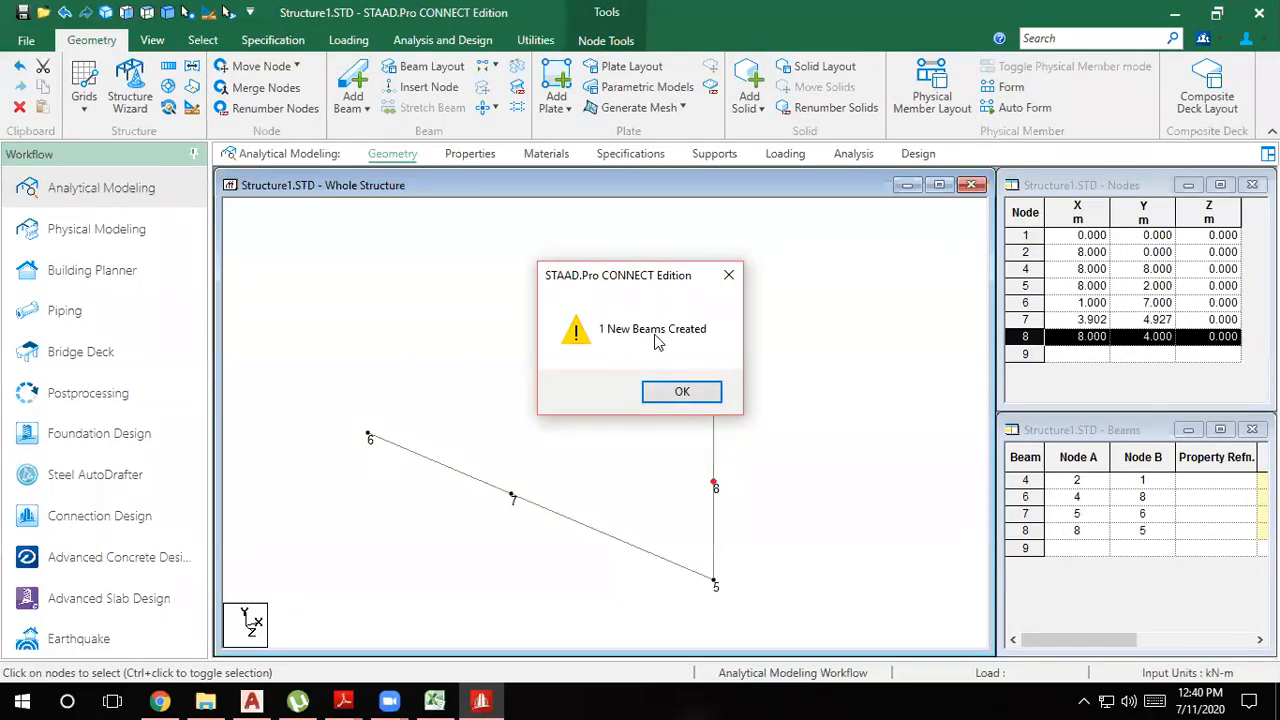
click(729, 276)
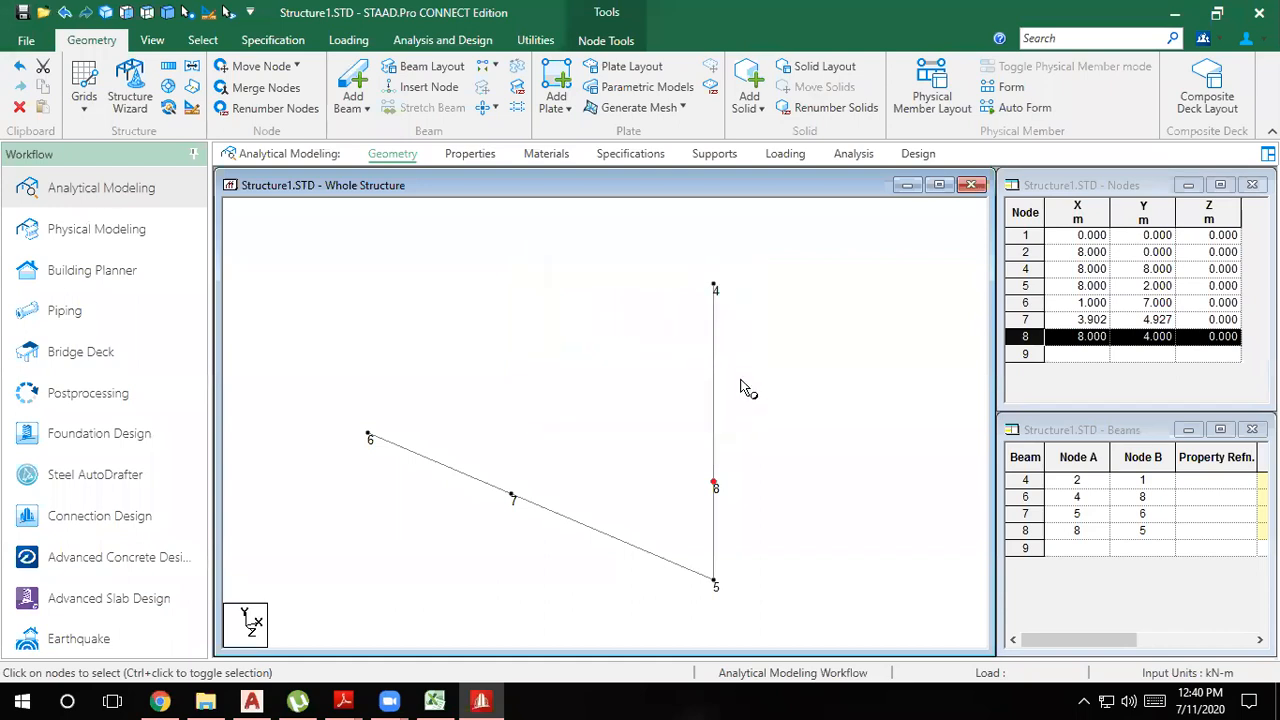
click(806, 391)
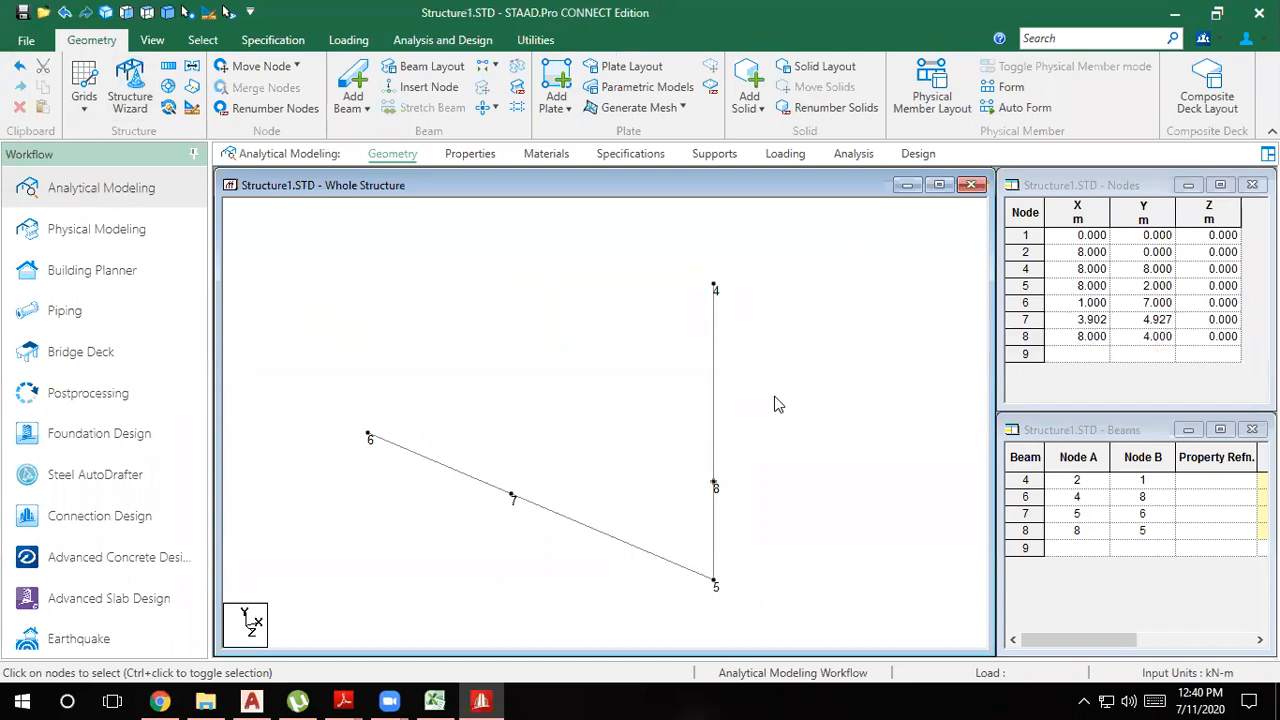
Step: Inspect the two beam segments from node 4 to 8 and from node 8 to 5
click(714, 388)
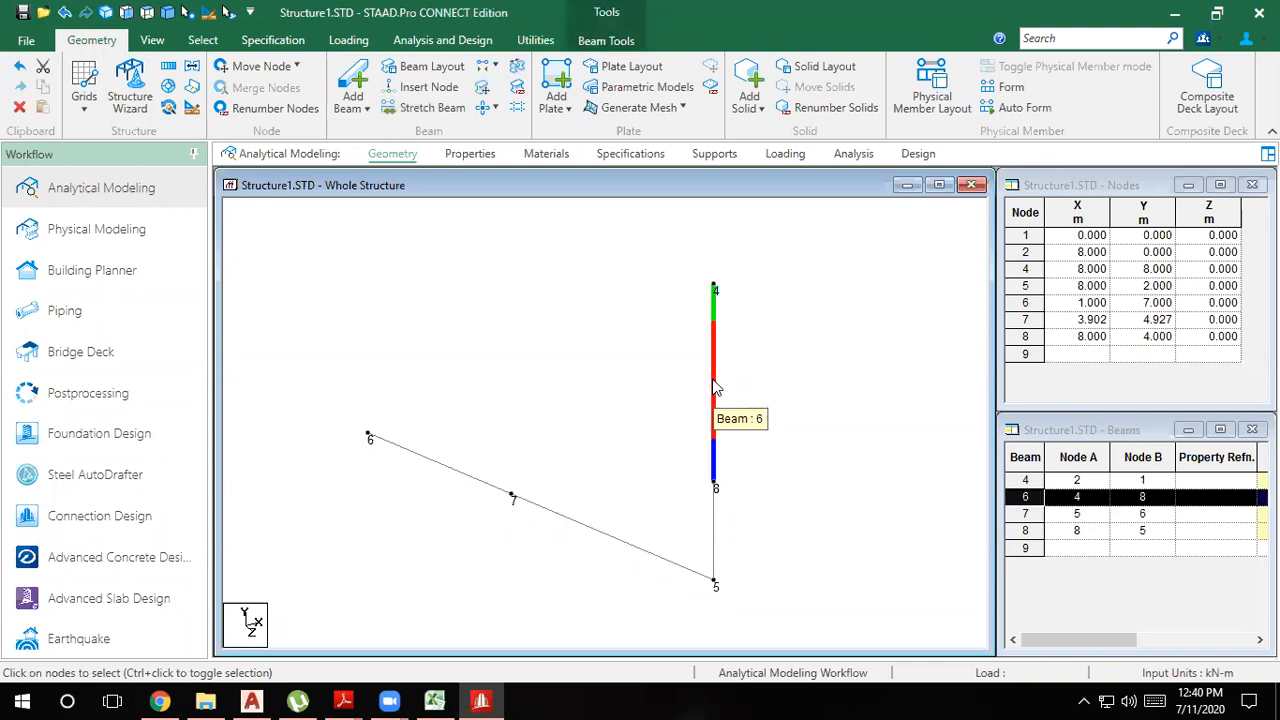
click(713, 528)
click(714, 430)
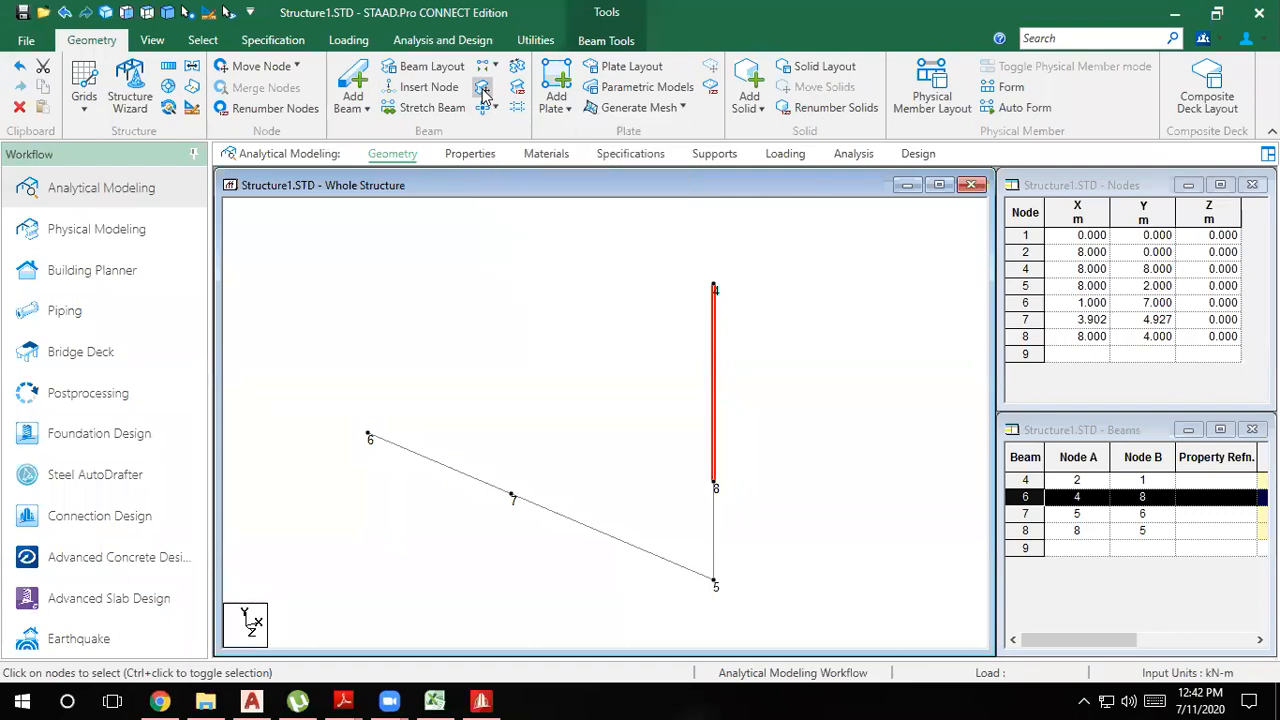
Step: Move the beam between nodes 8 and 5 by 5 m in X and perform the duplicate beam check
click(716, 540)
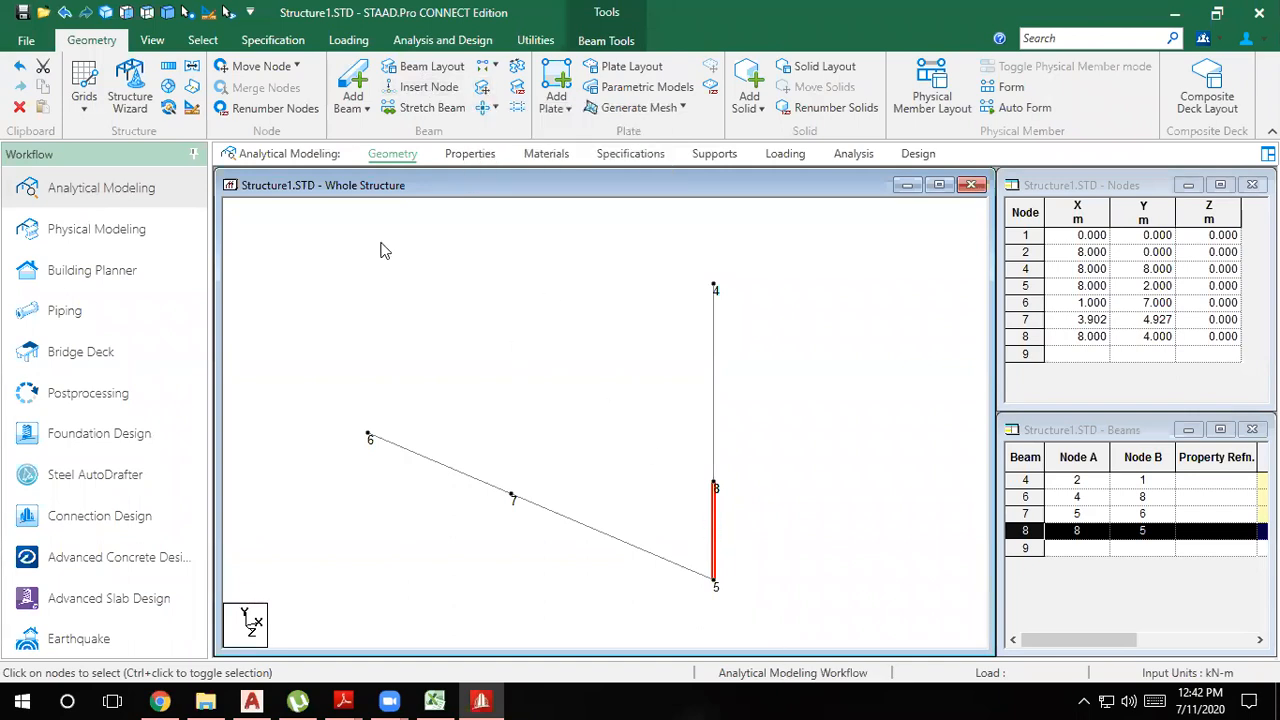
click(481, 92)
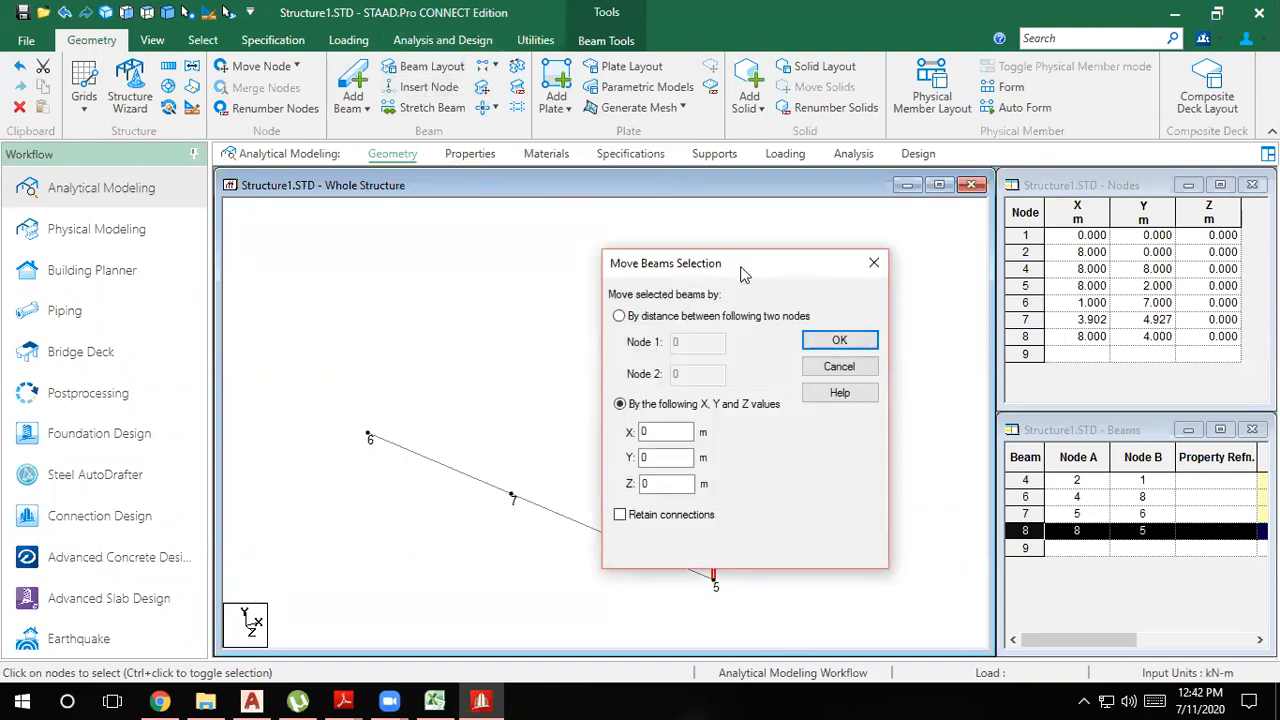
drag(742, 274, 960, 162)
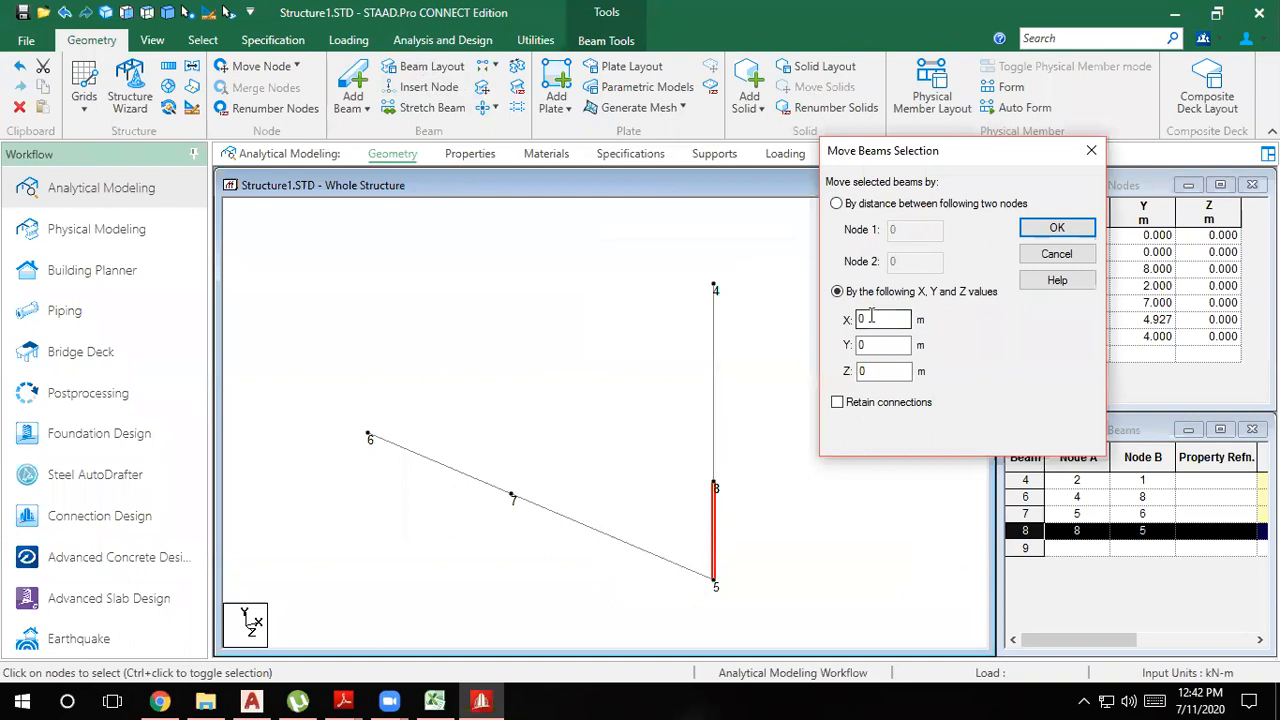
click(872, 319)
double_click(890, 323)
text(5)
click(1057, 228)
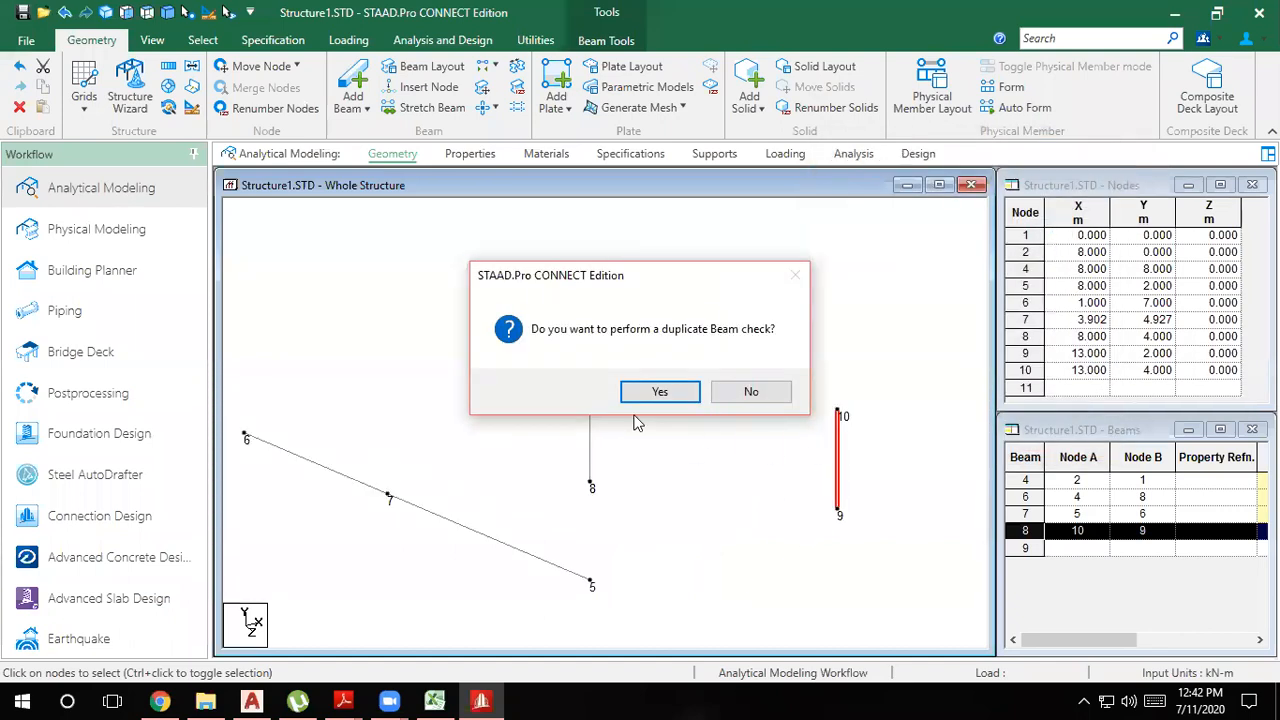
click(658, 391)
click(668, 399)
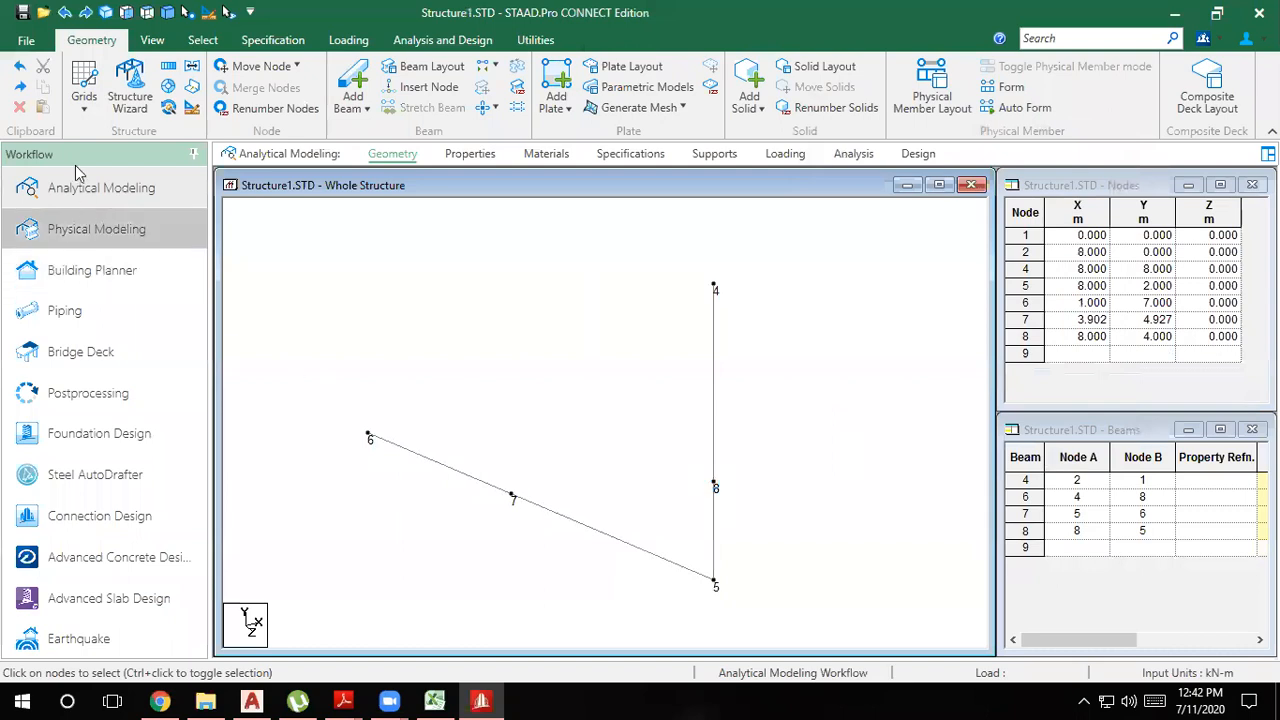
Step: Display the default linear snap grid and bring the base of the structure into view
click(84, 95)
click(97, 141)
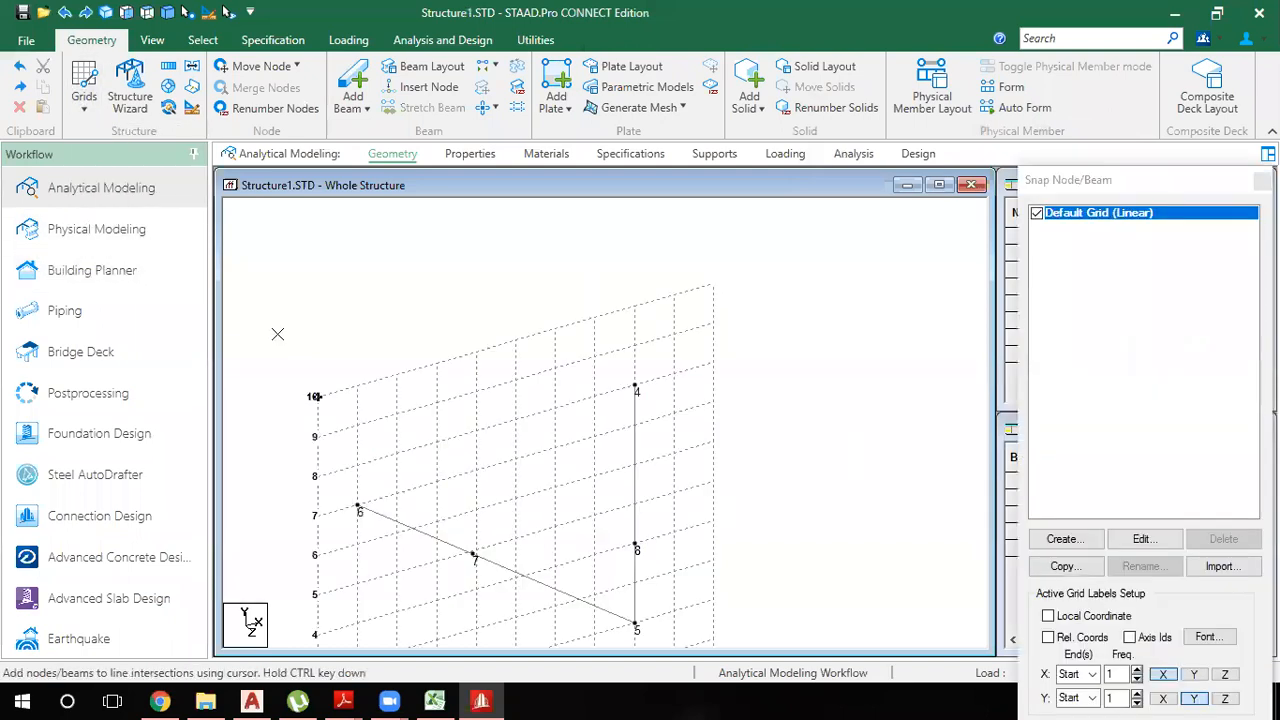
middle_drag(640, 549, 698, 232)
scroll(551, 497, down, 1)
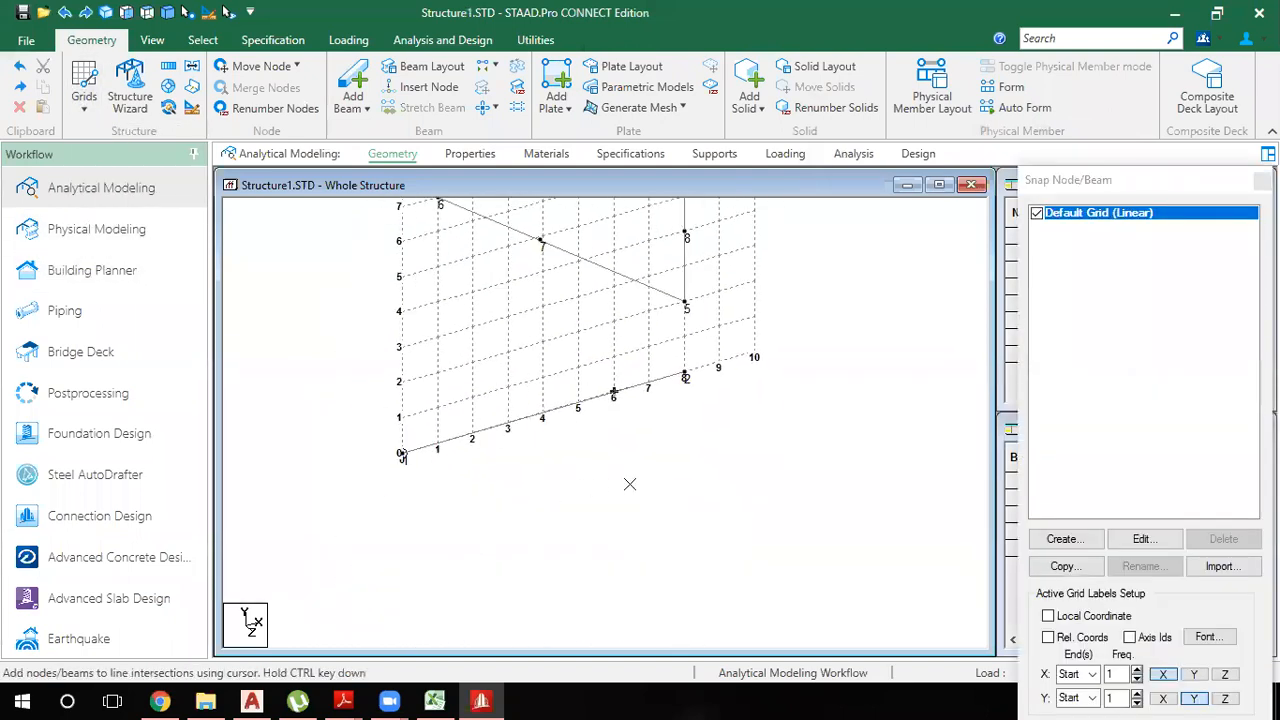
Step: Move the beam between nodes 1 and 2 by 2 m in Y and perform the duplicate beam check
click(560, 407)
middle_drag(573, 512, 573, 571)
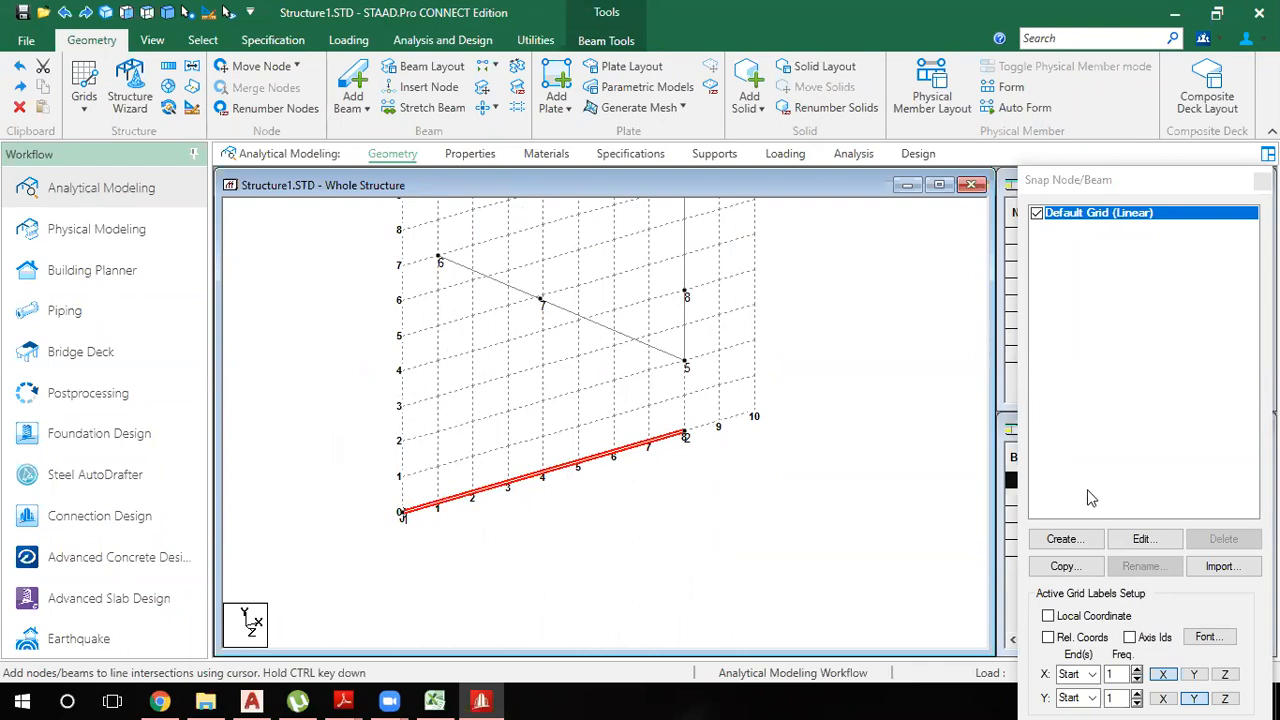
click(482, 89)
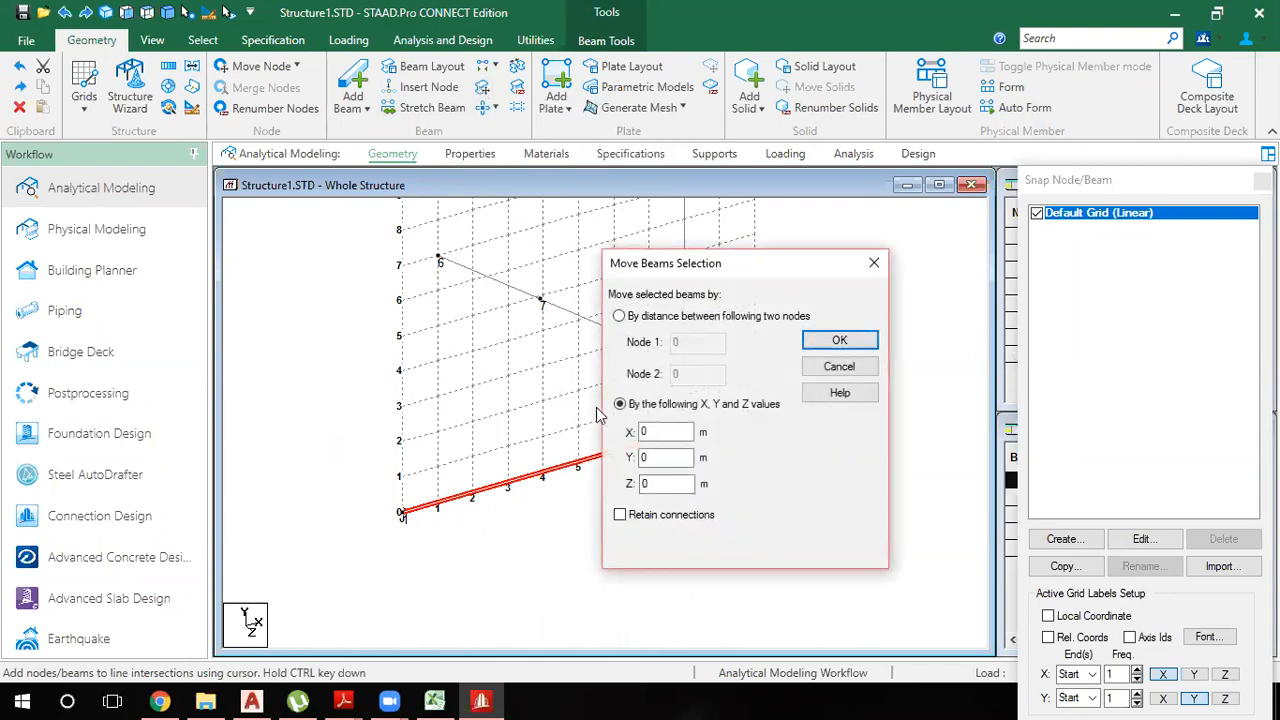
double_click(663, 460)
text(2)
click(825, 342)
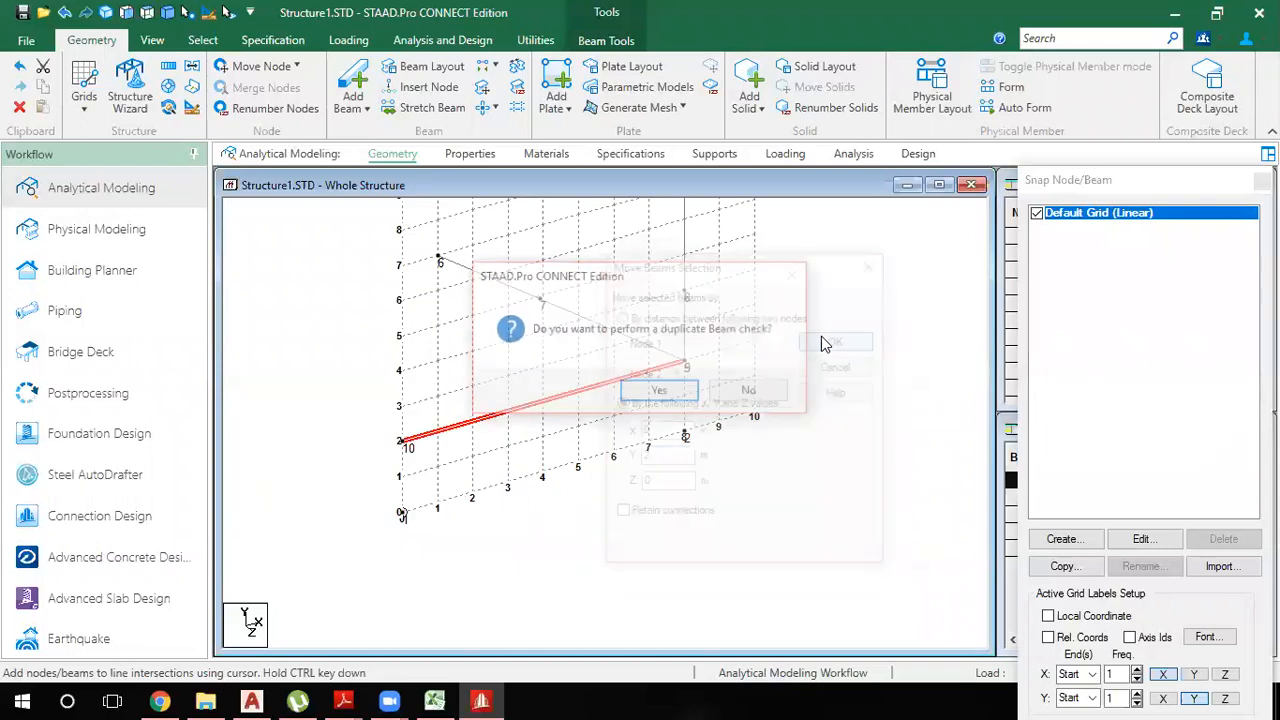
click(661, 394)
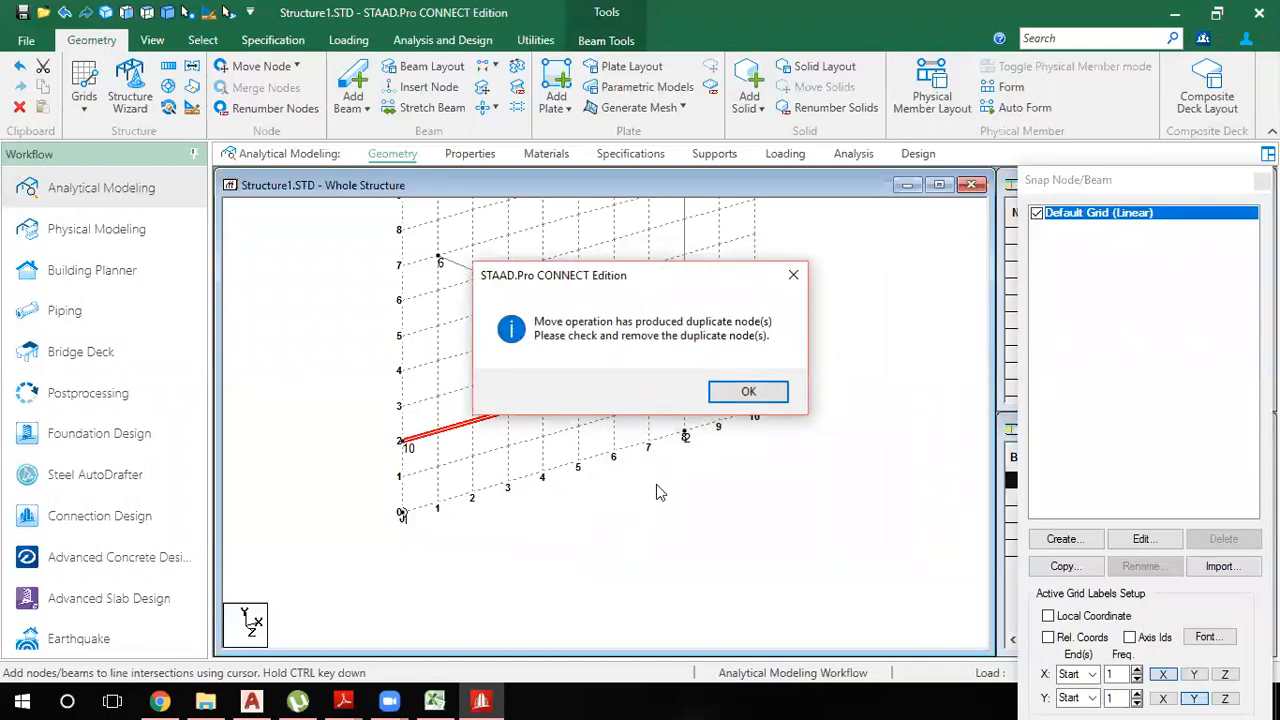
click(748, 395)
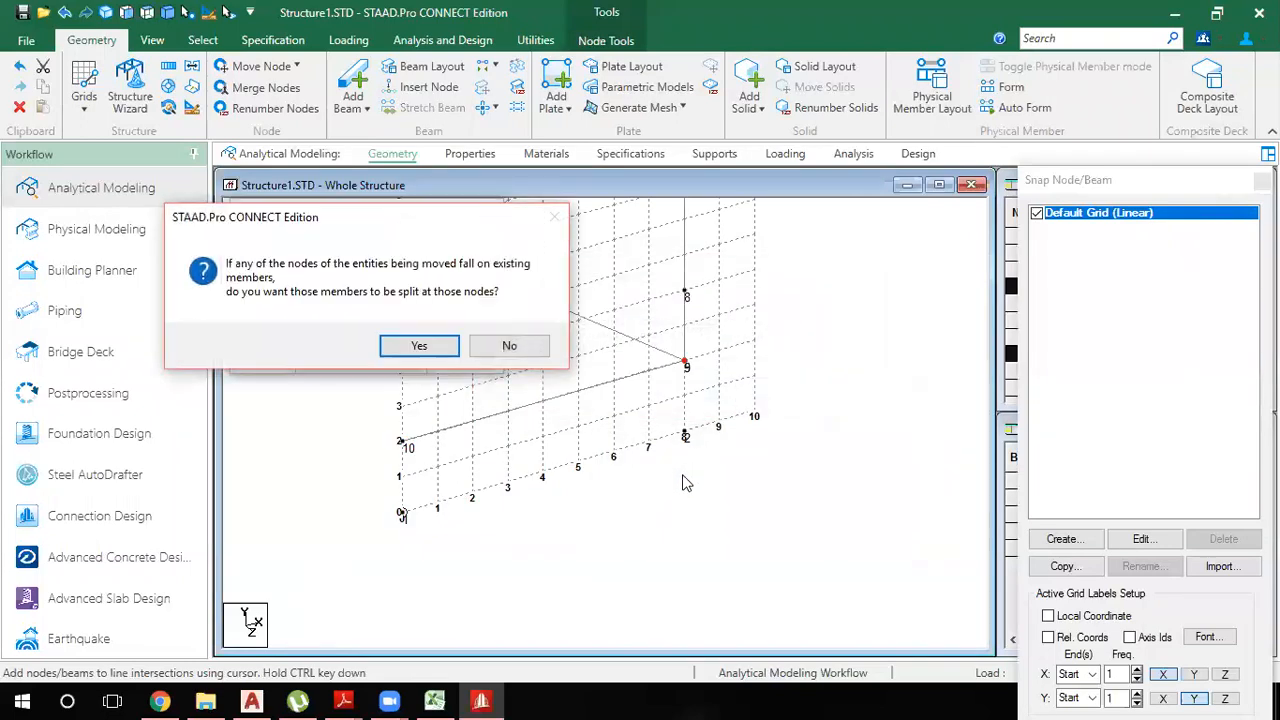
Step: Split existing members at the moved nodes and remove the duplicate node 9, retaining node 5
click(421, 349)
click(416, 252)
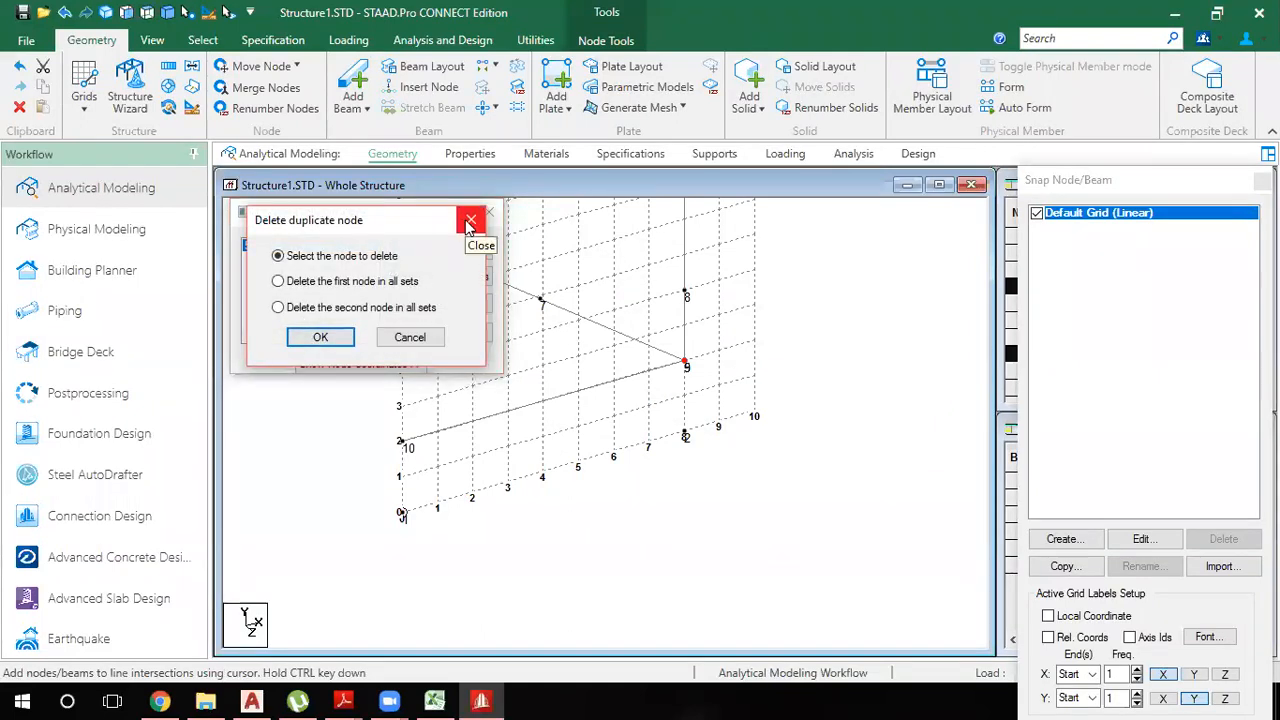
click(321, 337)
click(462, 275)
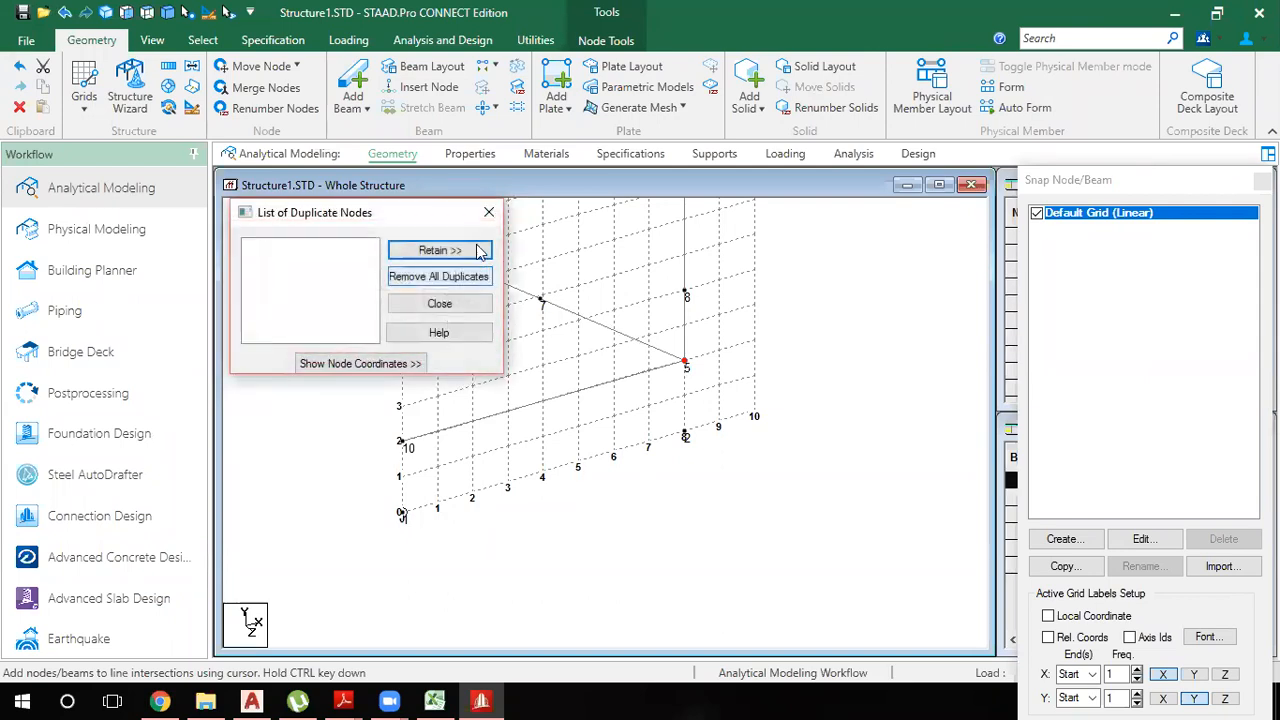
click(488, 212)
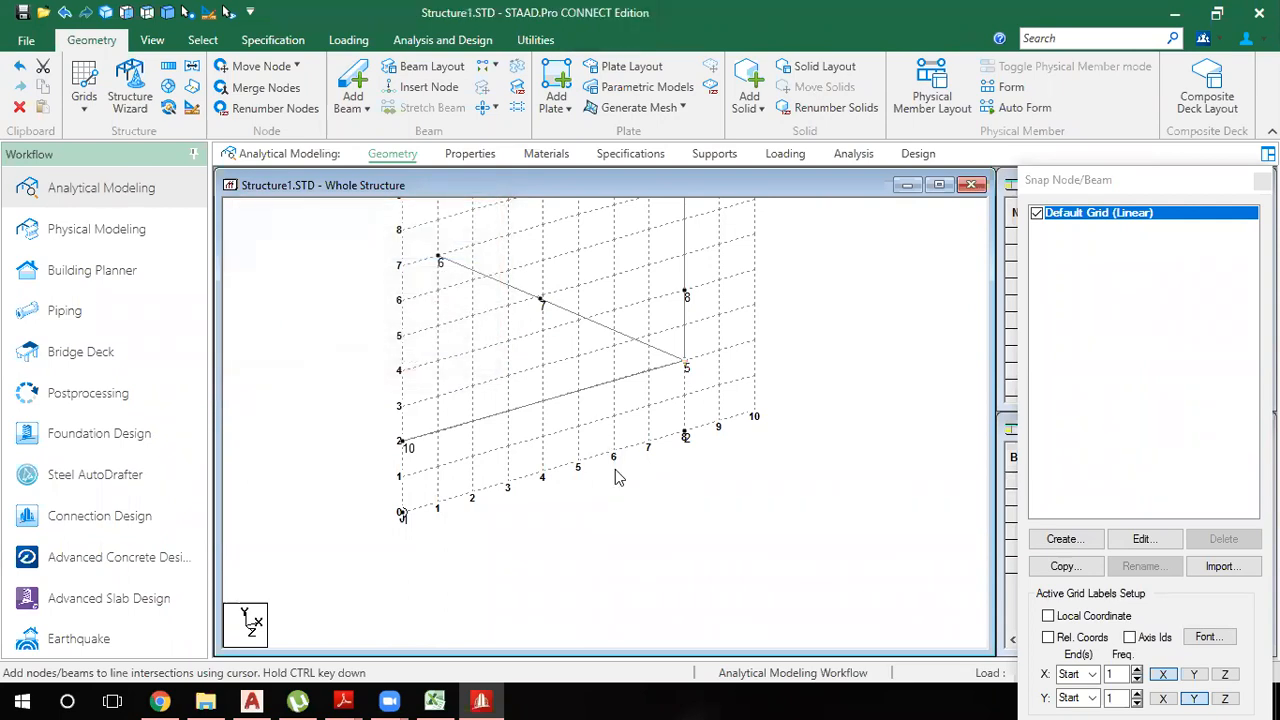
Step: Undo the duplicate node removal and the move of the beam between nodes 1 and 2
scroll(493, 420, up, 2)
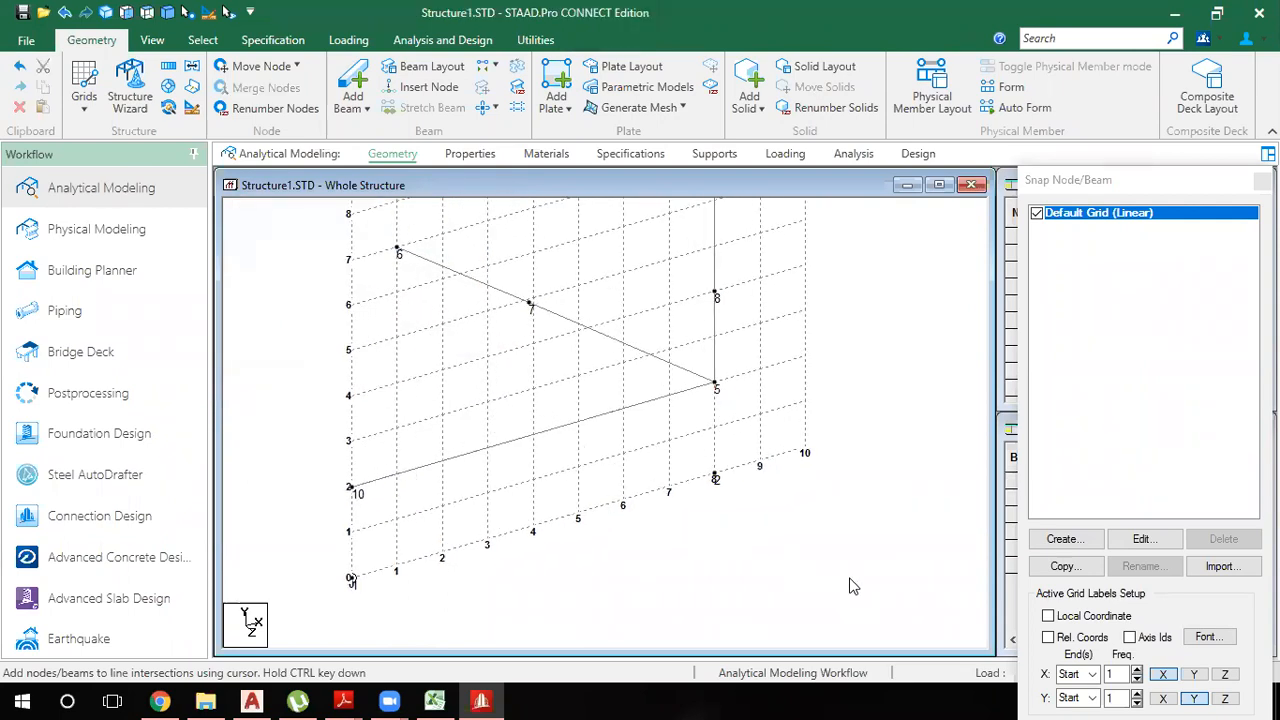
scroll(600, 410, down, 3)
drag(855, 574, 330, 460)
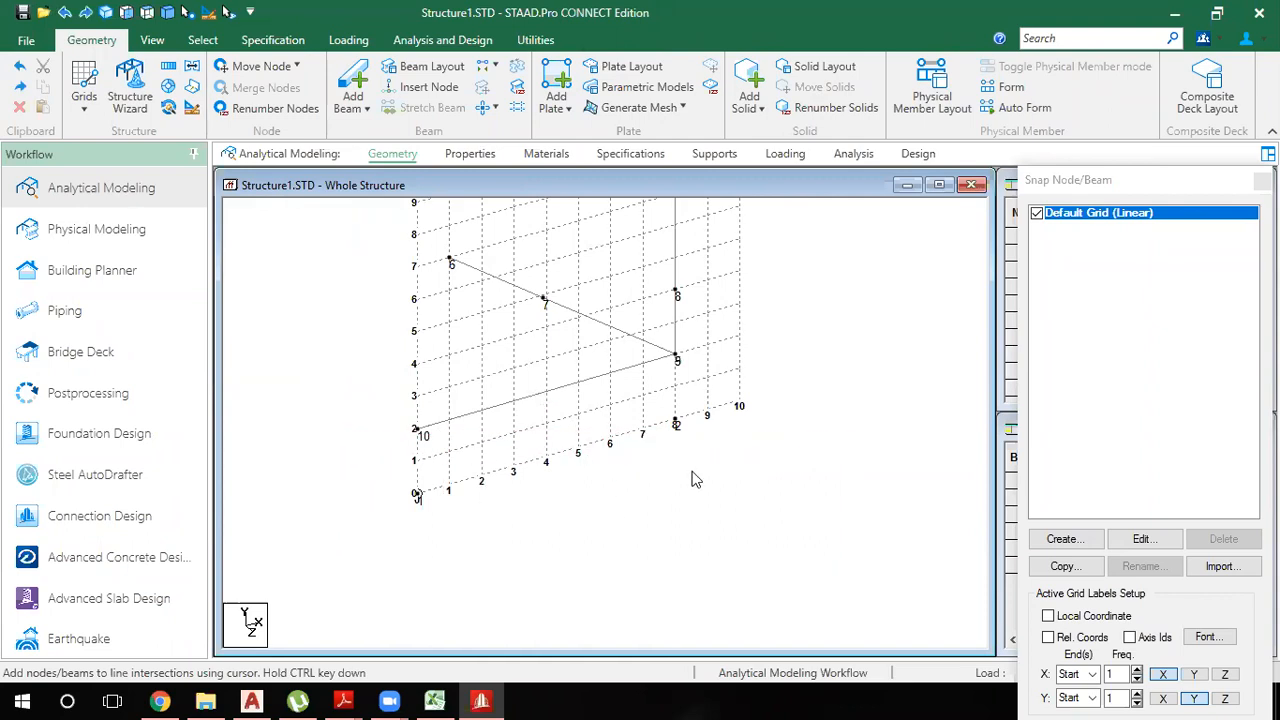
click(632, 440)
scroll(632, 440, up, 1)
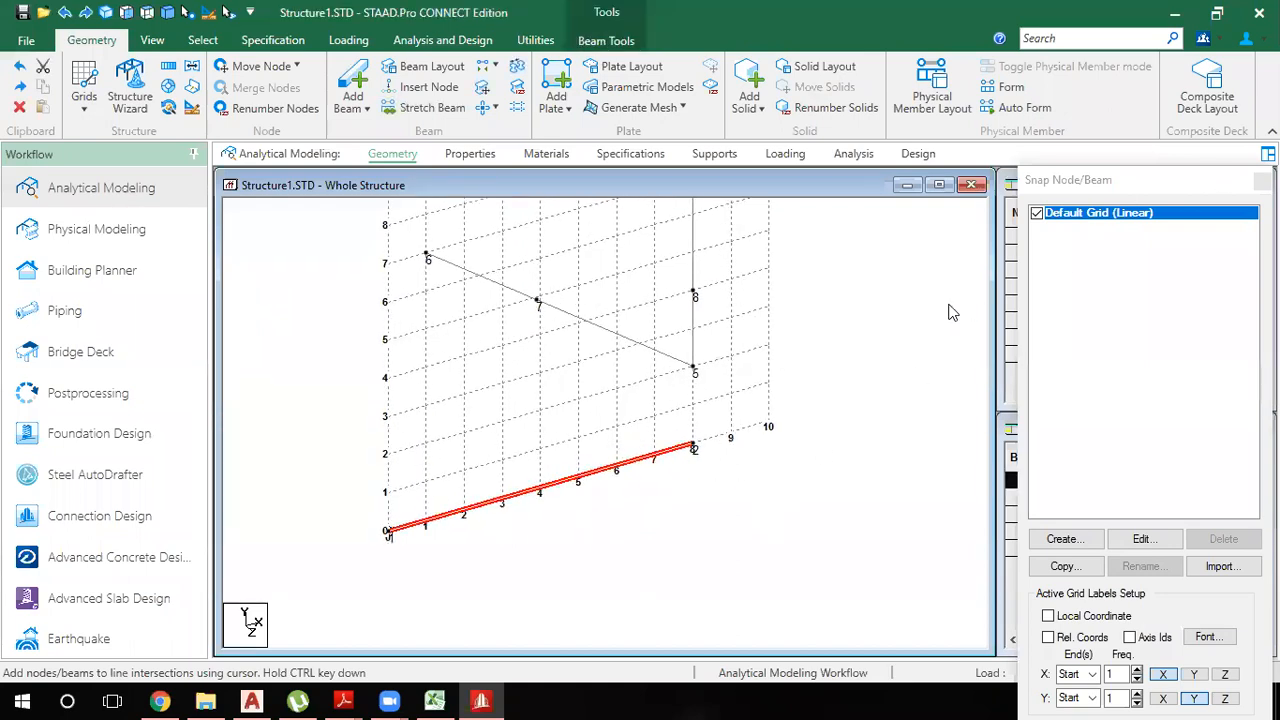
Step: Select the beam between nodes 1 and 2 and close the snap grid
click(730, 476)
click(658, 458)
click(1262, 181)
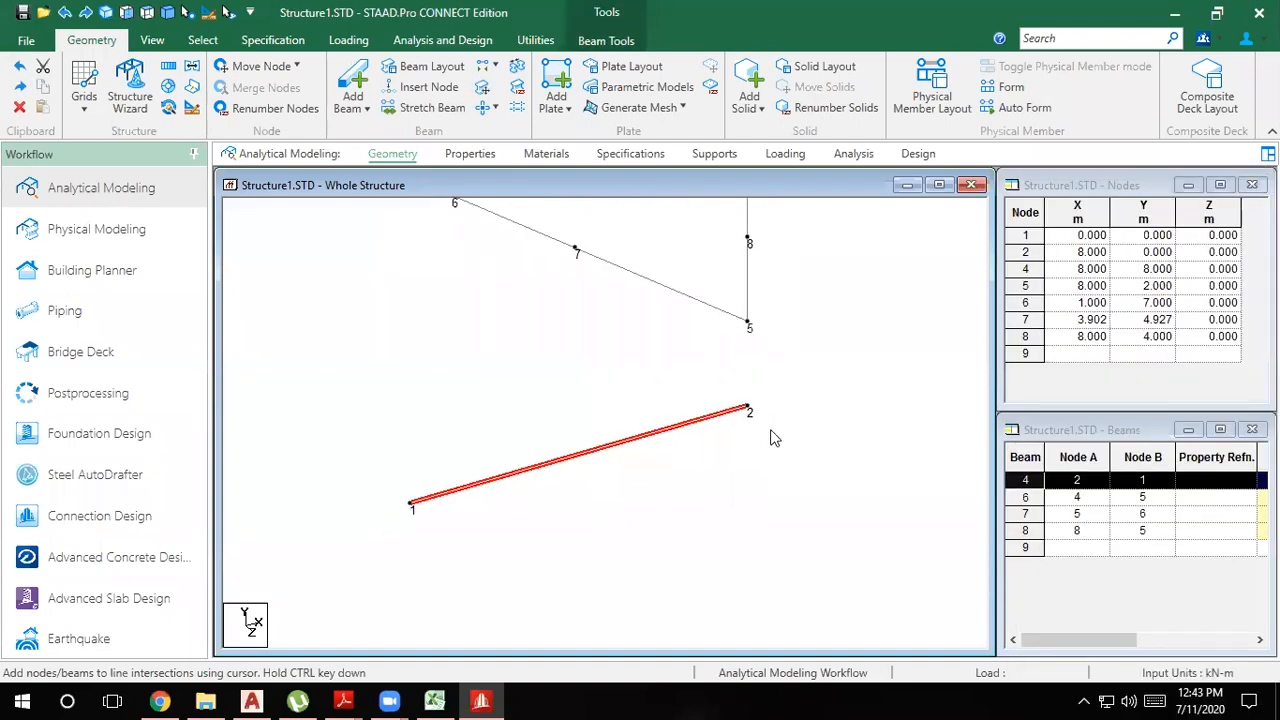
Step: Move the beam between nodes 1 and 2 by the distance from node 2 to node 5 and perform the duplicate beam check
middle_drag(735, 434, 711, 522)
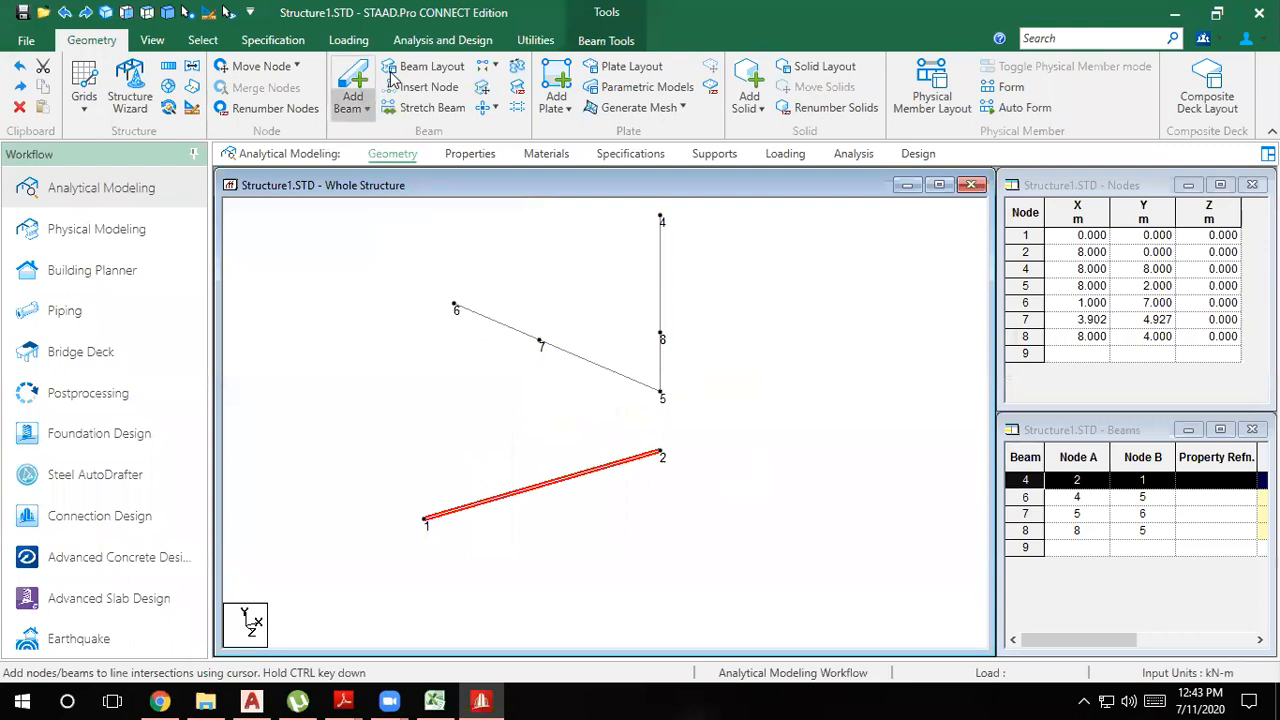
click(430, 88)
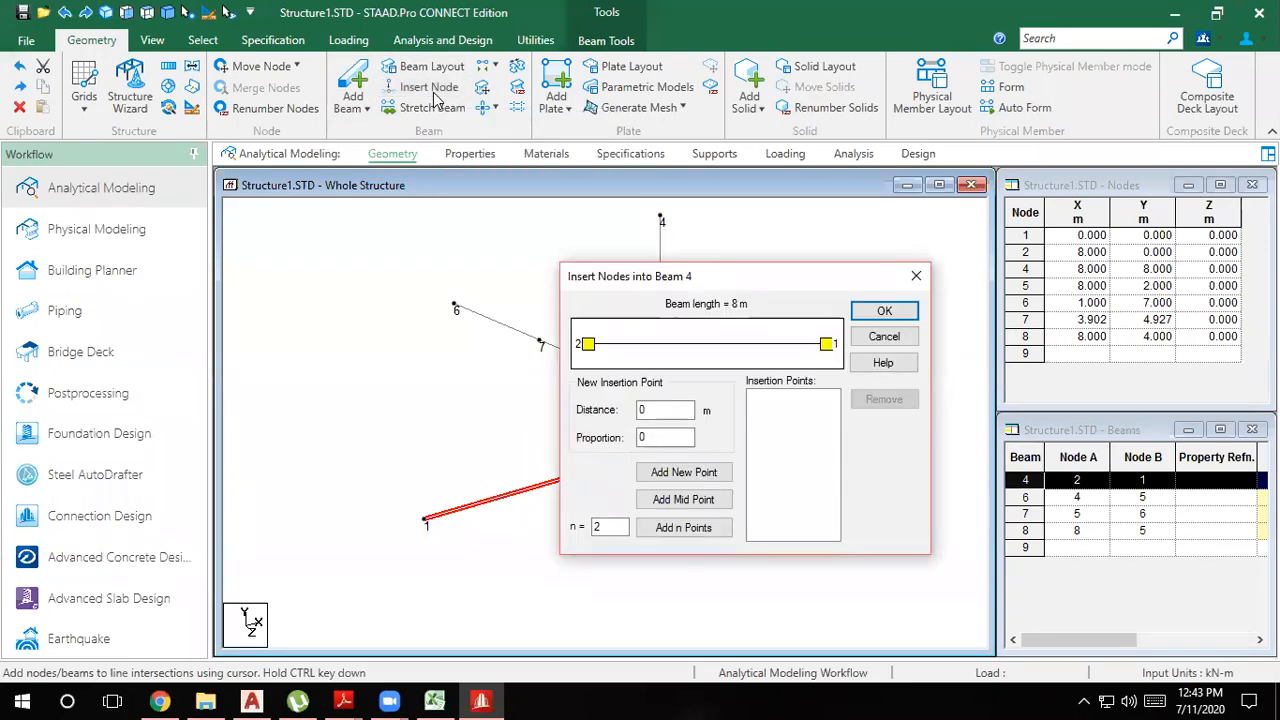
key(Escape)
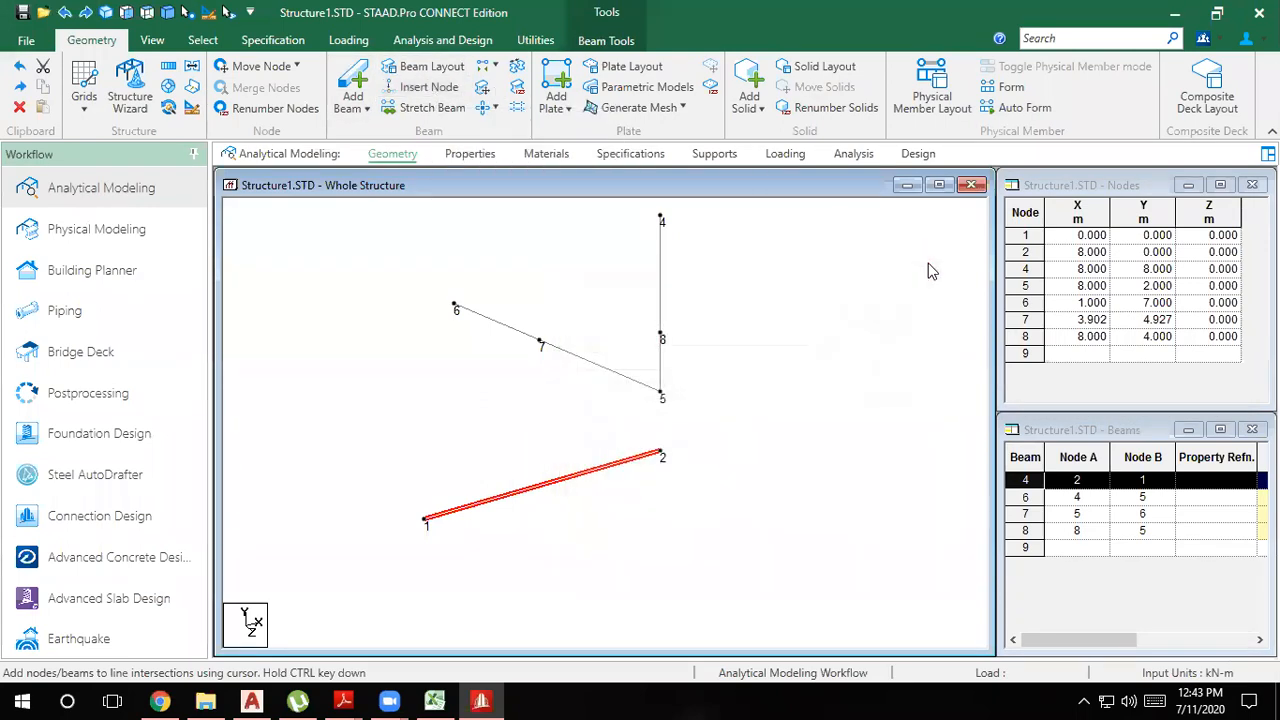
click(482, 89)
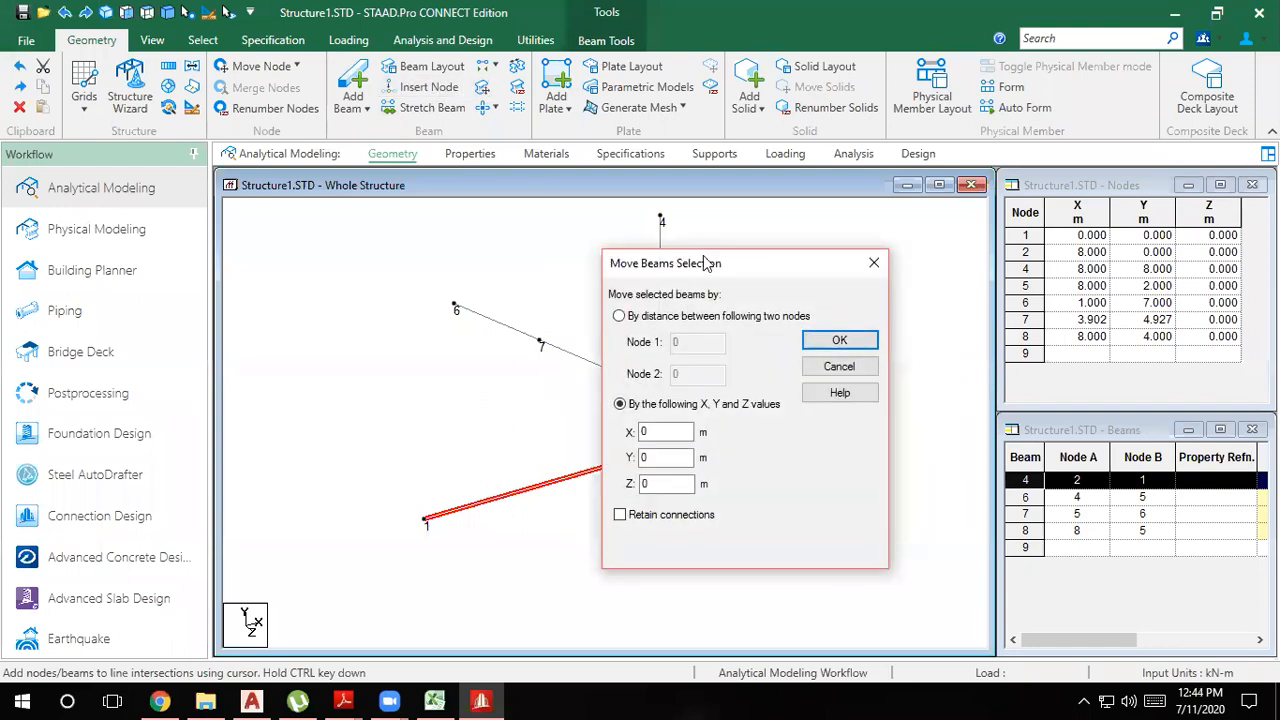
drag(704, 263, 914, 204)
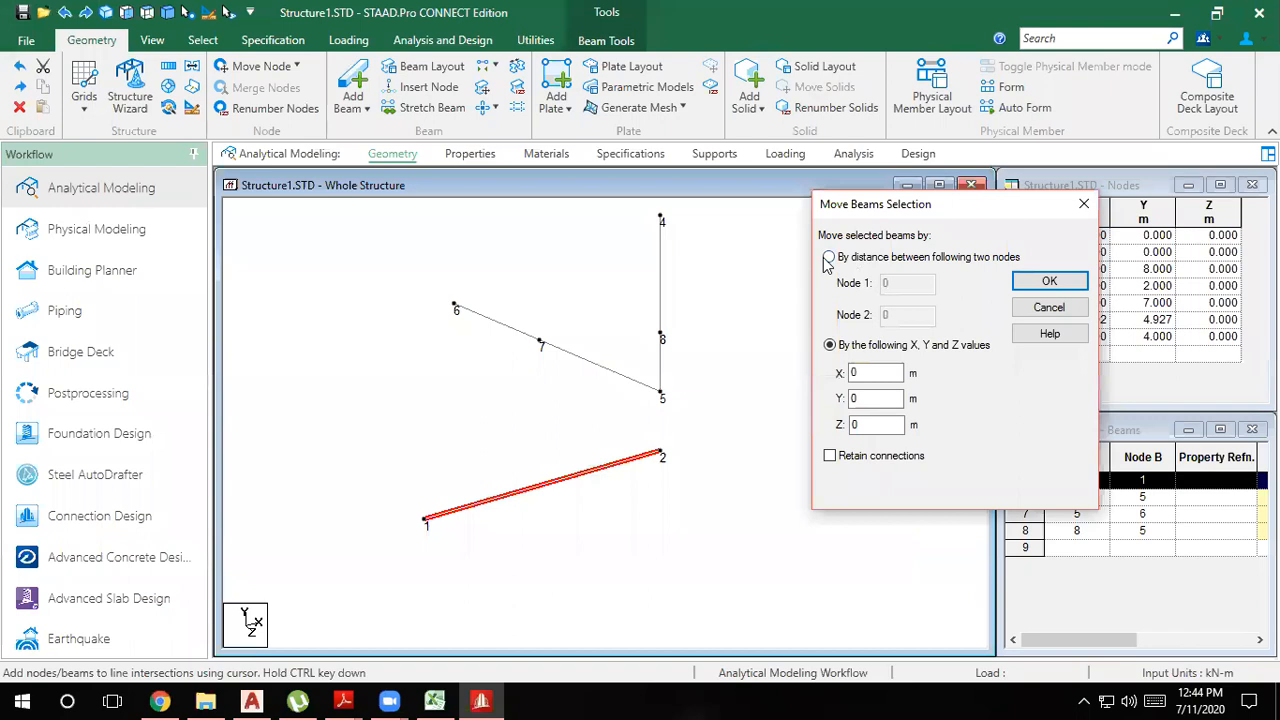
click(829, 257)
double_click(886, 283)
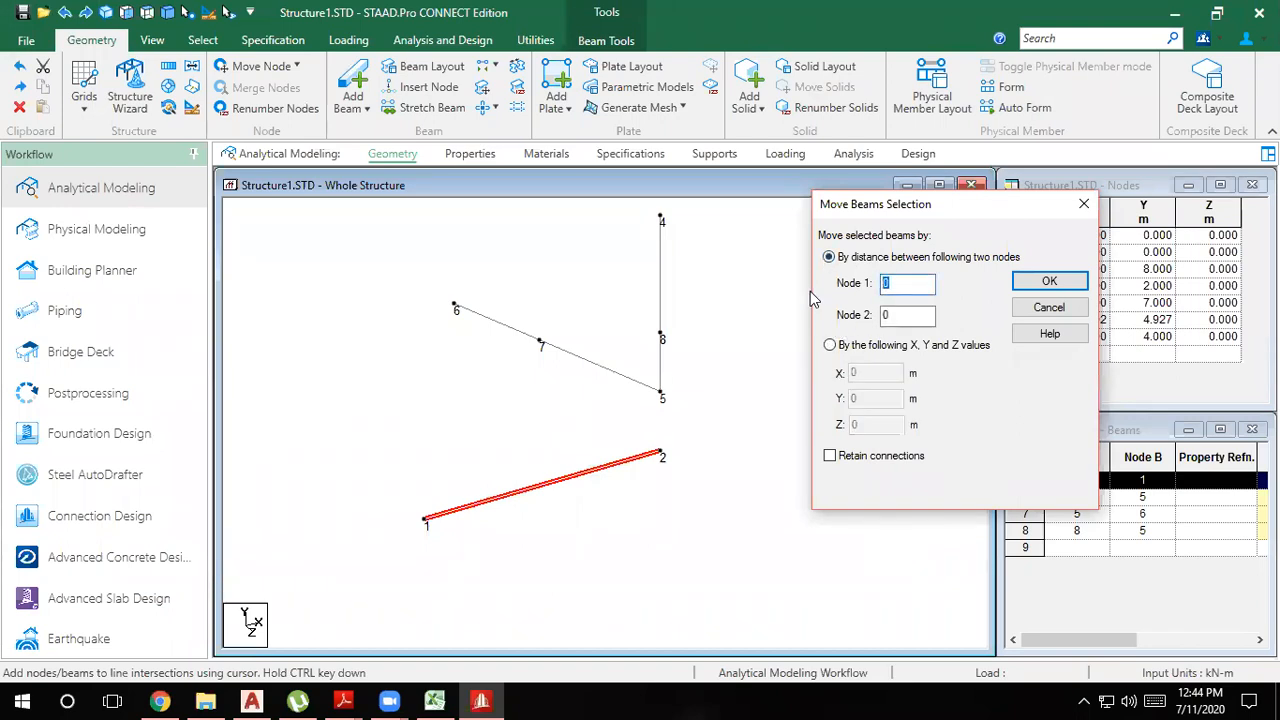
text(2)
double_click(886, 315)
click(1049, 282)
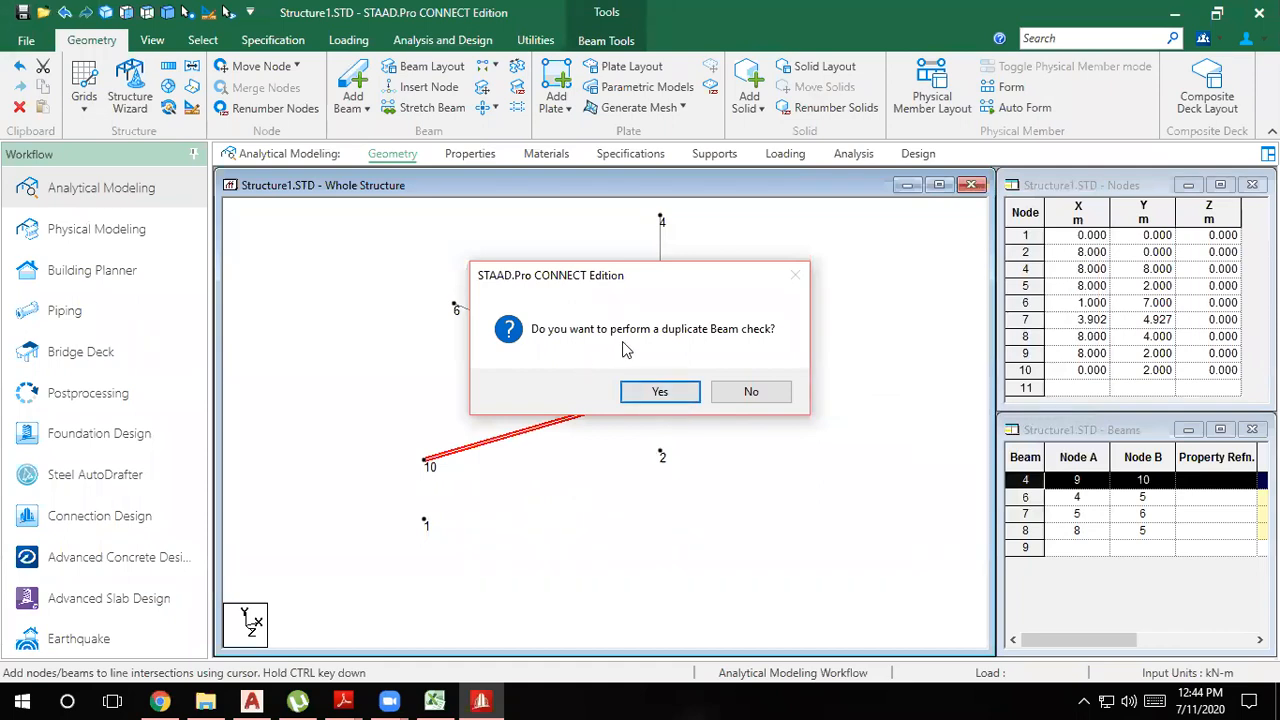
click(662, 392)
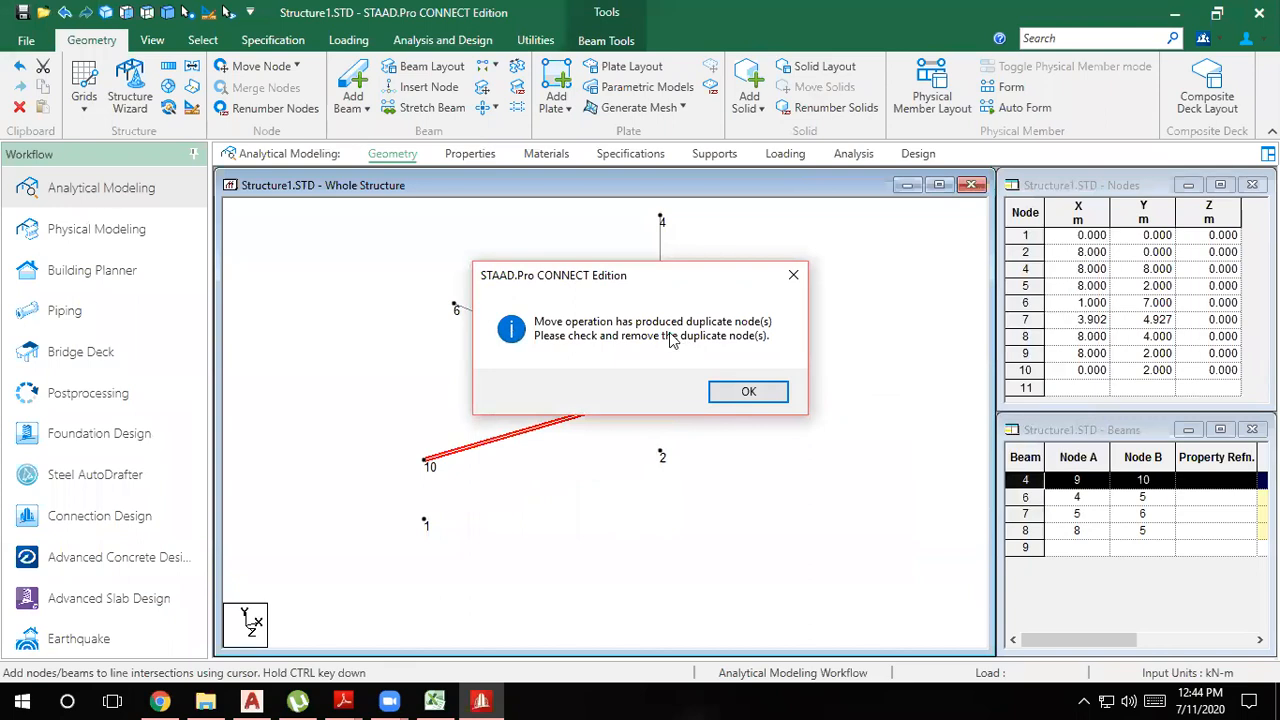
click(743, 394)
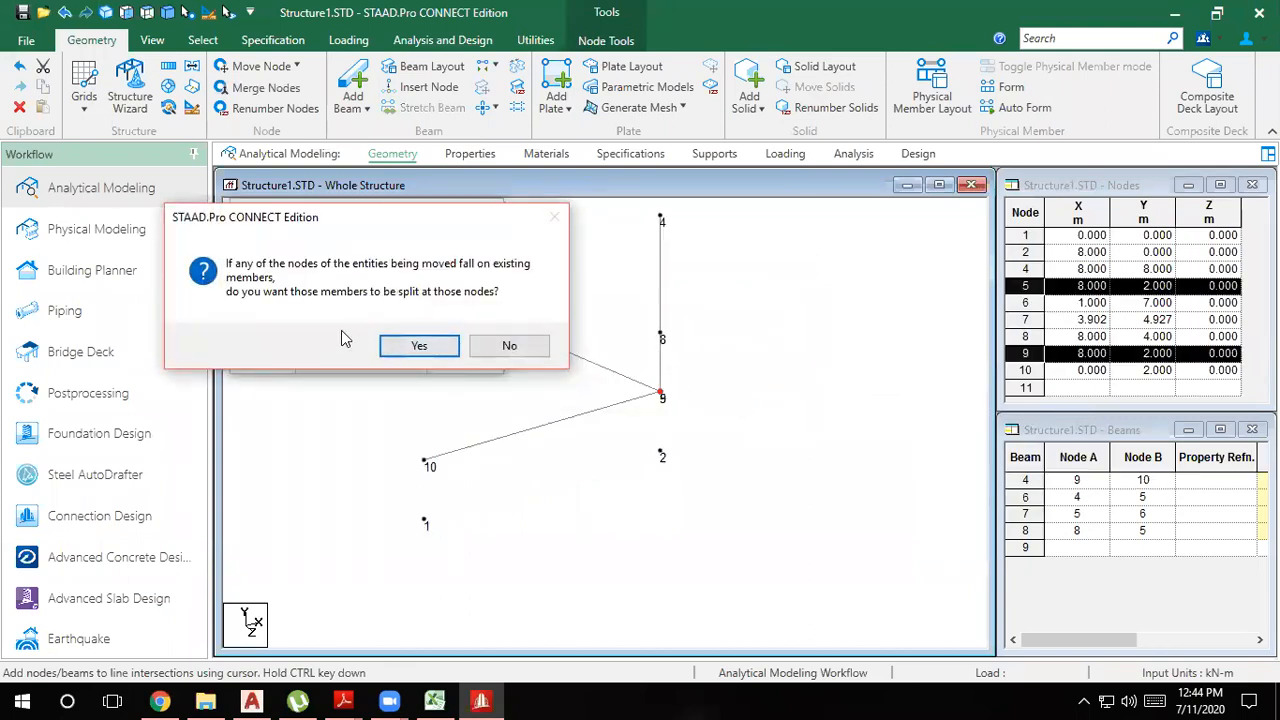
Step: Split existing members at the moved nodes and delete the first node in the duplicate set 5 and 9, retaining node 9
click(418, 346)
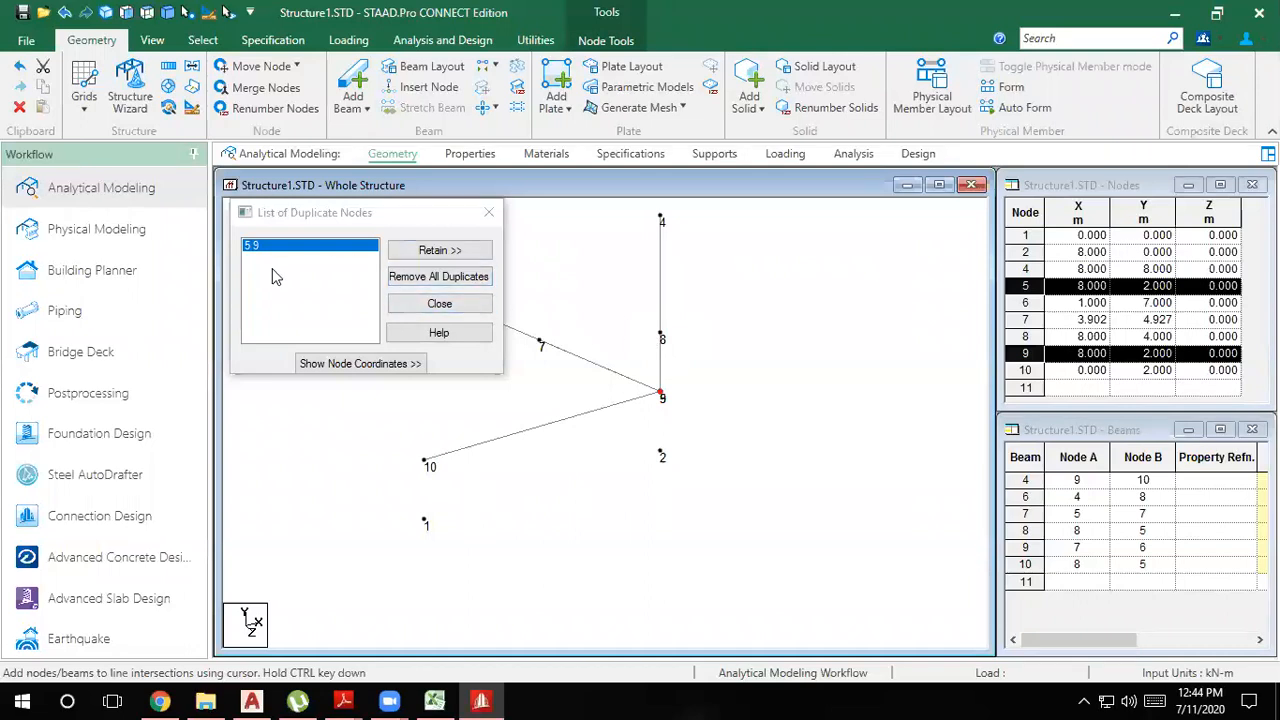
click(440, 250)
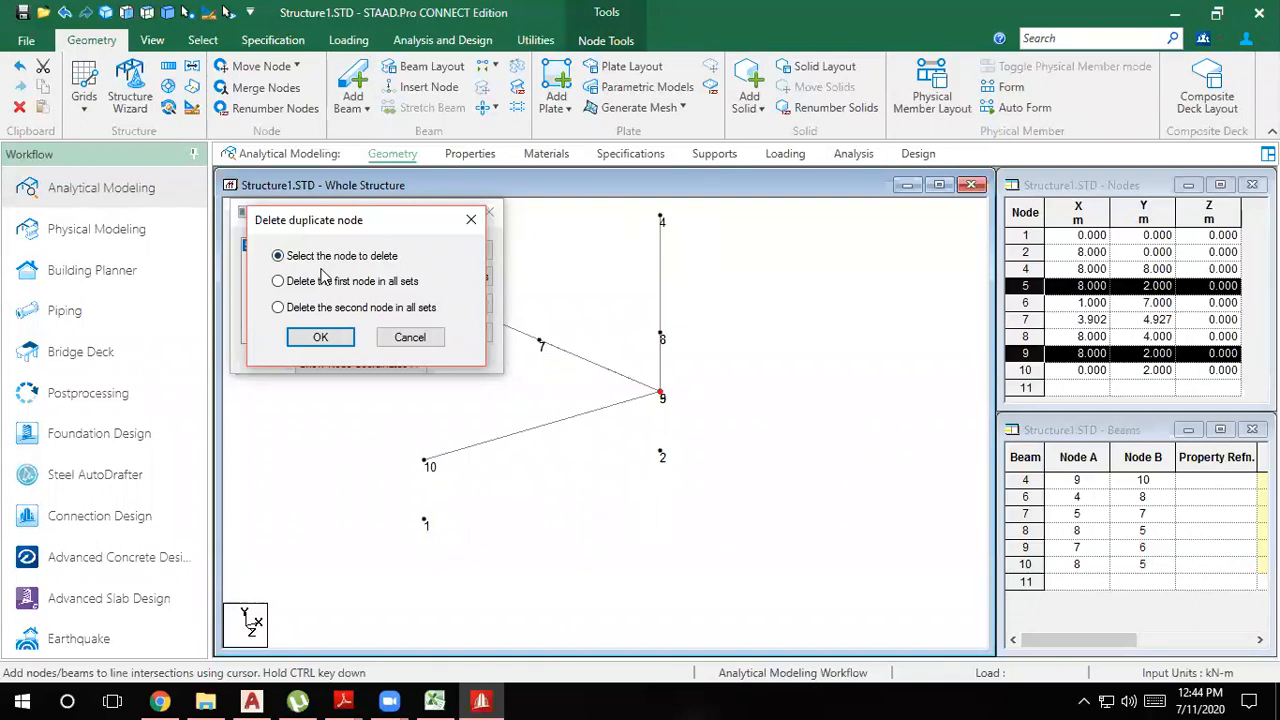
click(322, 284)
click(334, 337)
click(401, 337)
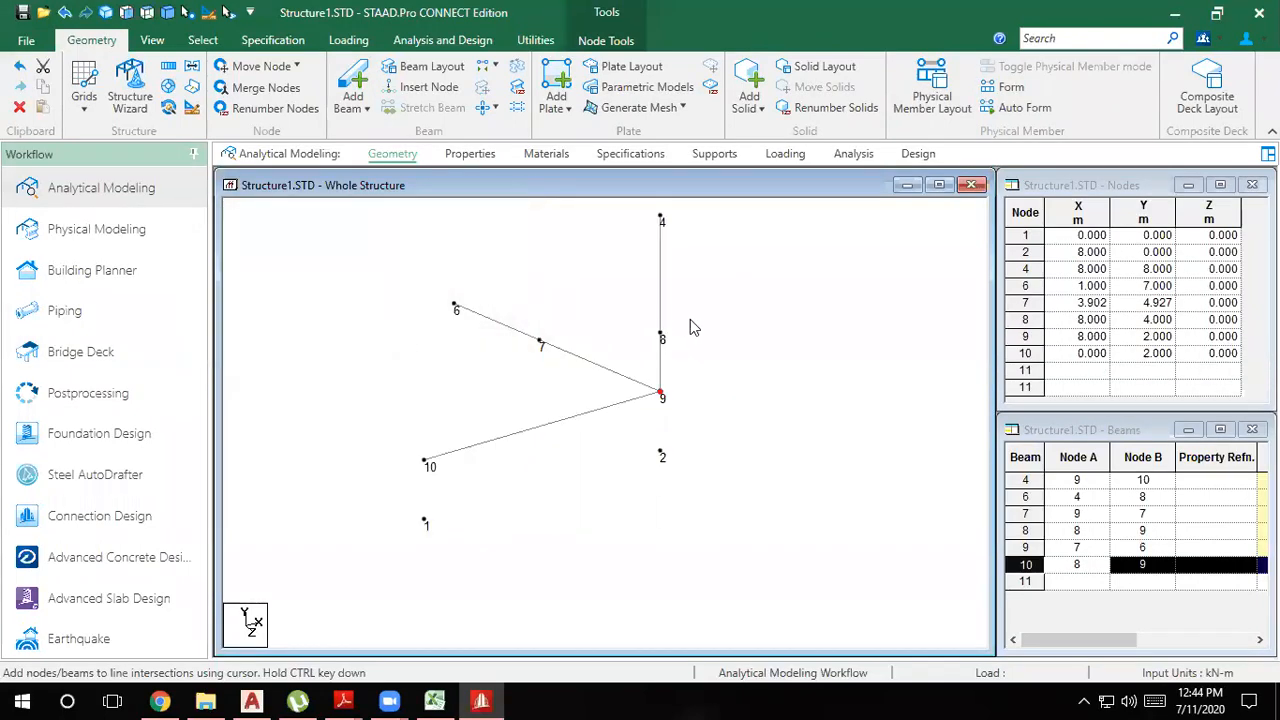
click(784, 370)
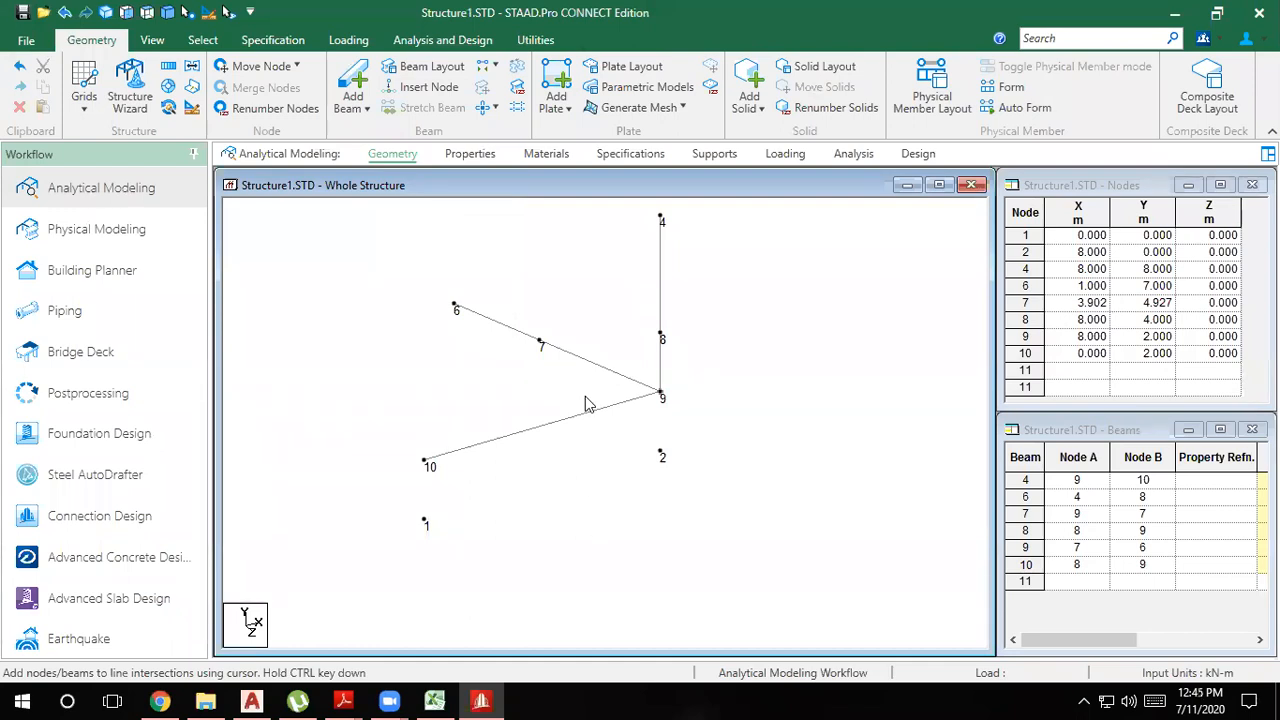
Step: Undo the duplicate node removal, the member splitting and the beam move based on the distance from node 2 to node 5
click(566, 422)
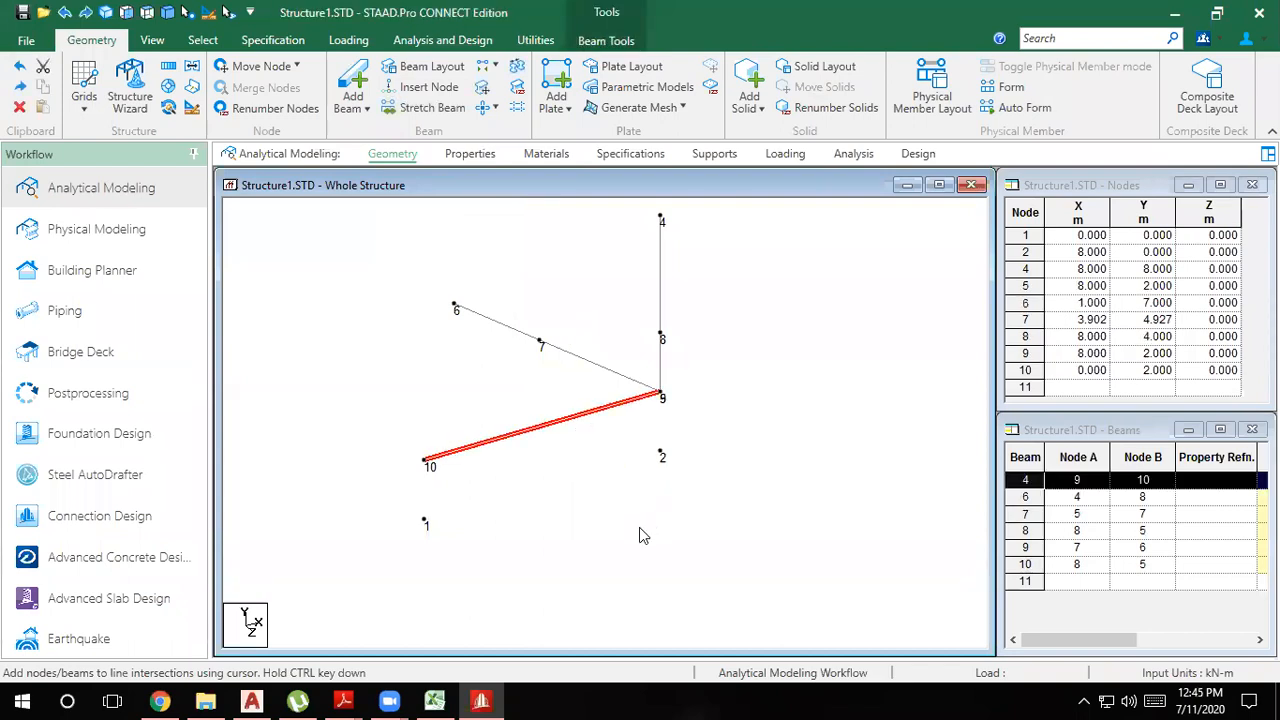
key(ctrl+z)
key(ctrl+z)
key(ctrl+z)
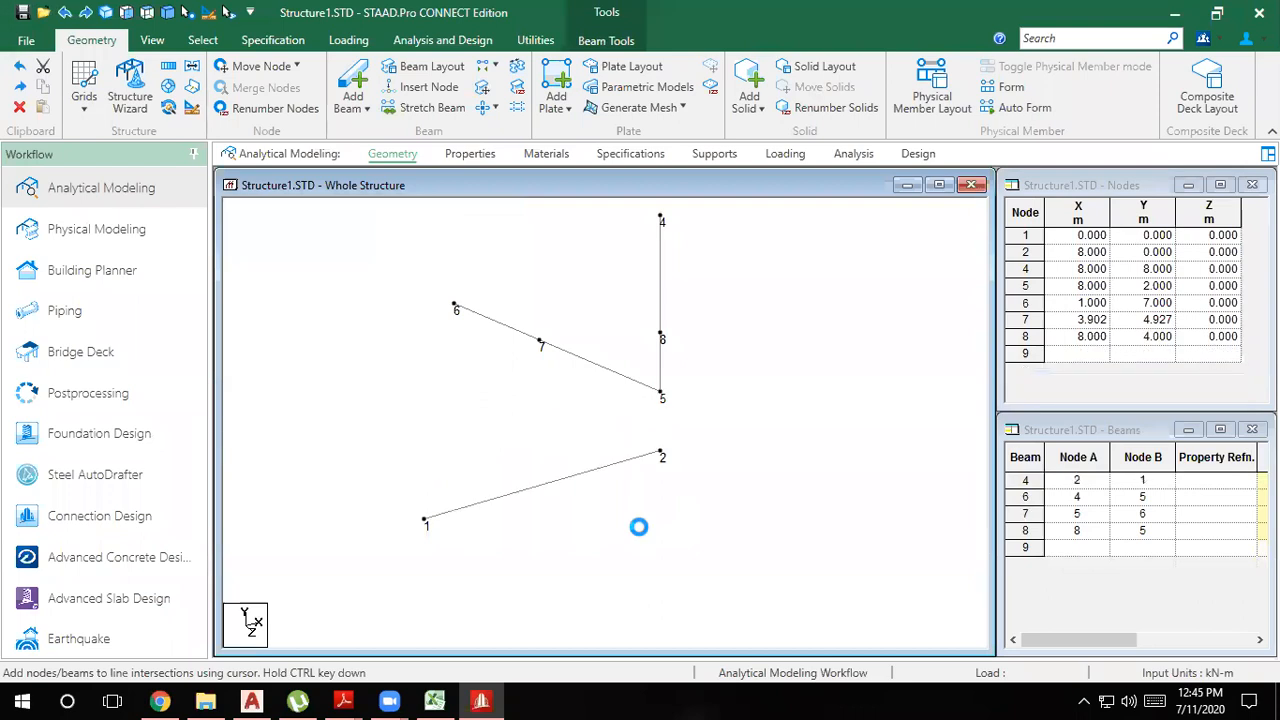
Step: Move the beam between nodes 1 and 2 by the distance from node 5 to node 2, checking duplicate beams and splitting existing members
click(612, 467)
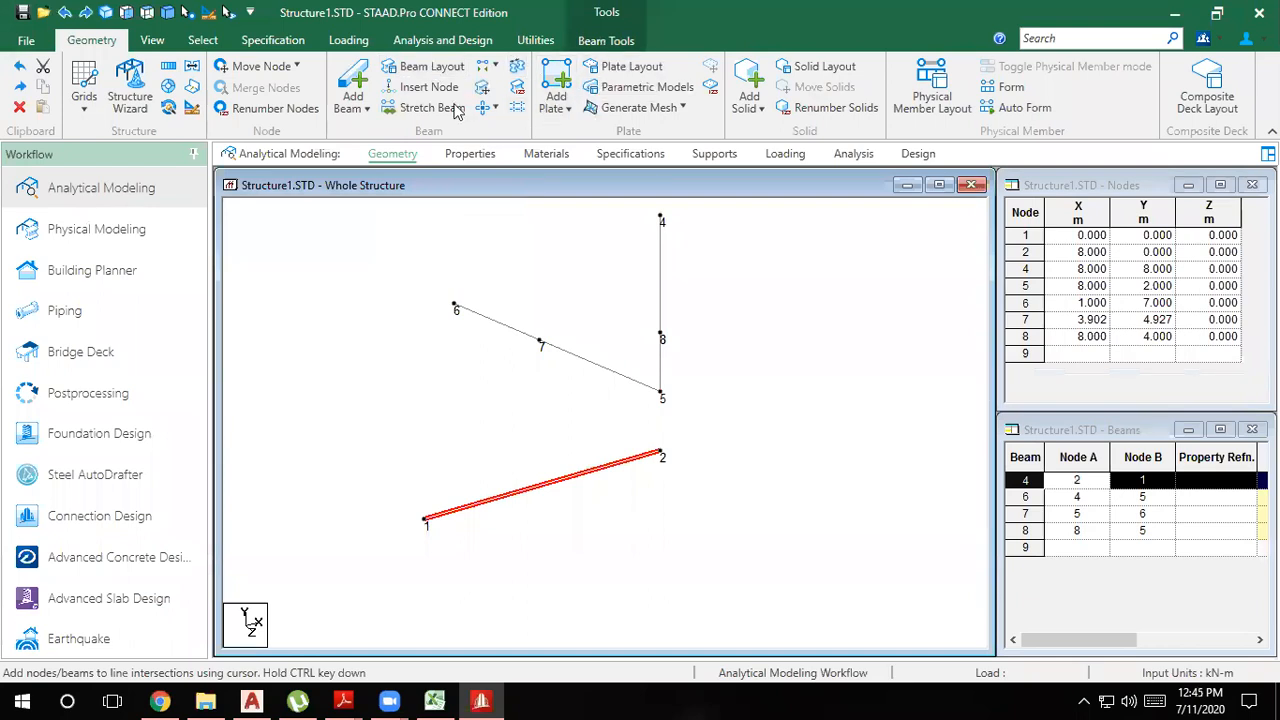
click(424, 89)
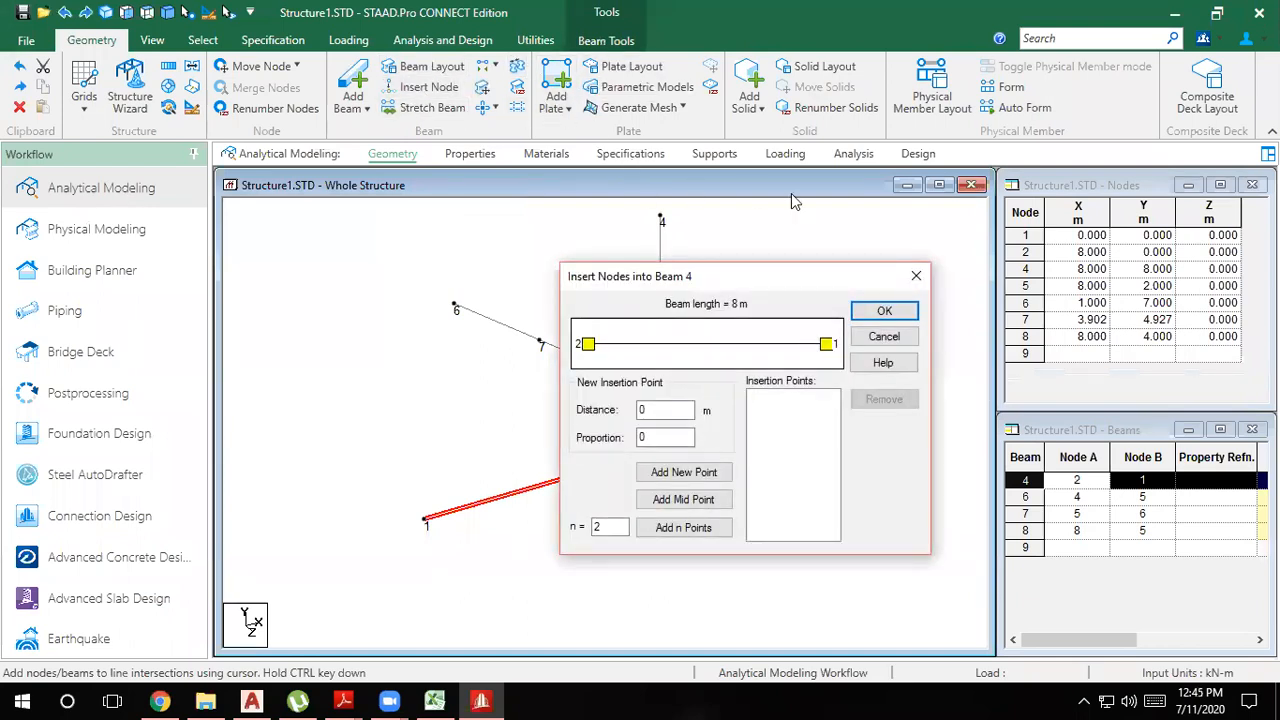
click(917, 279)
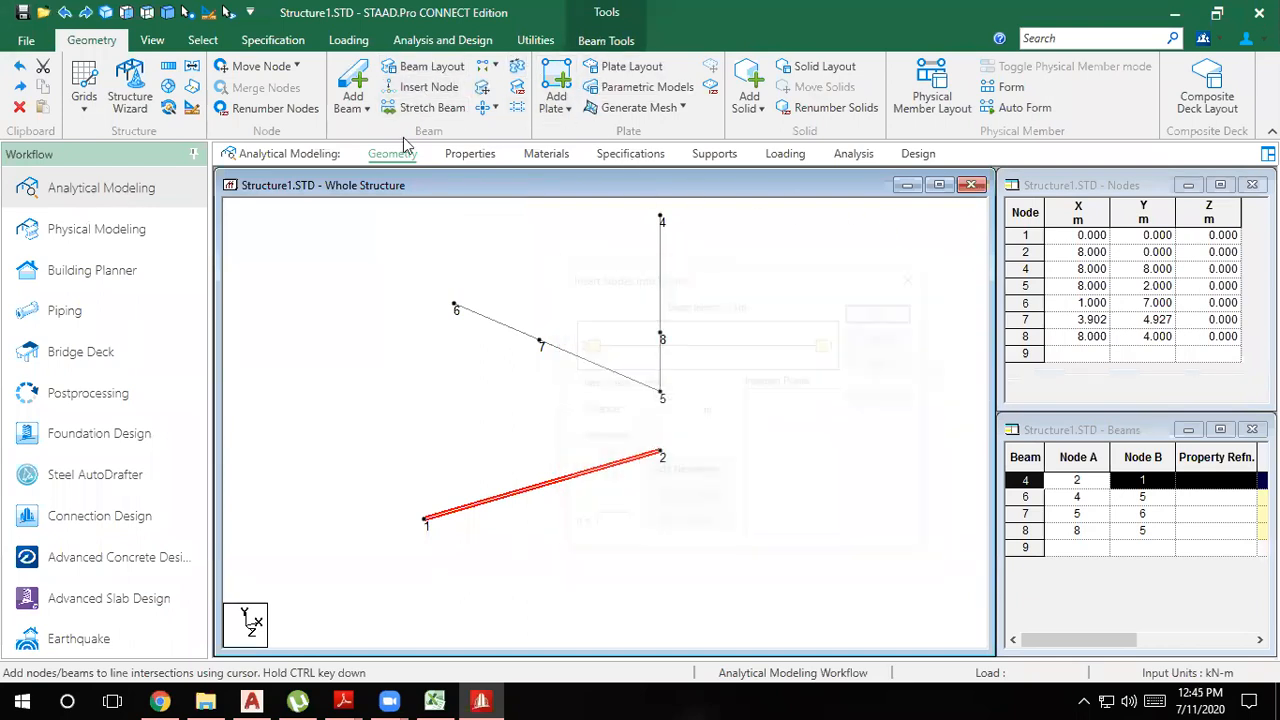
click(484, 92)
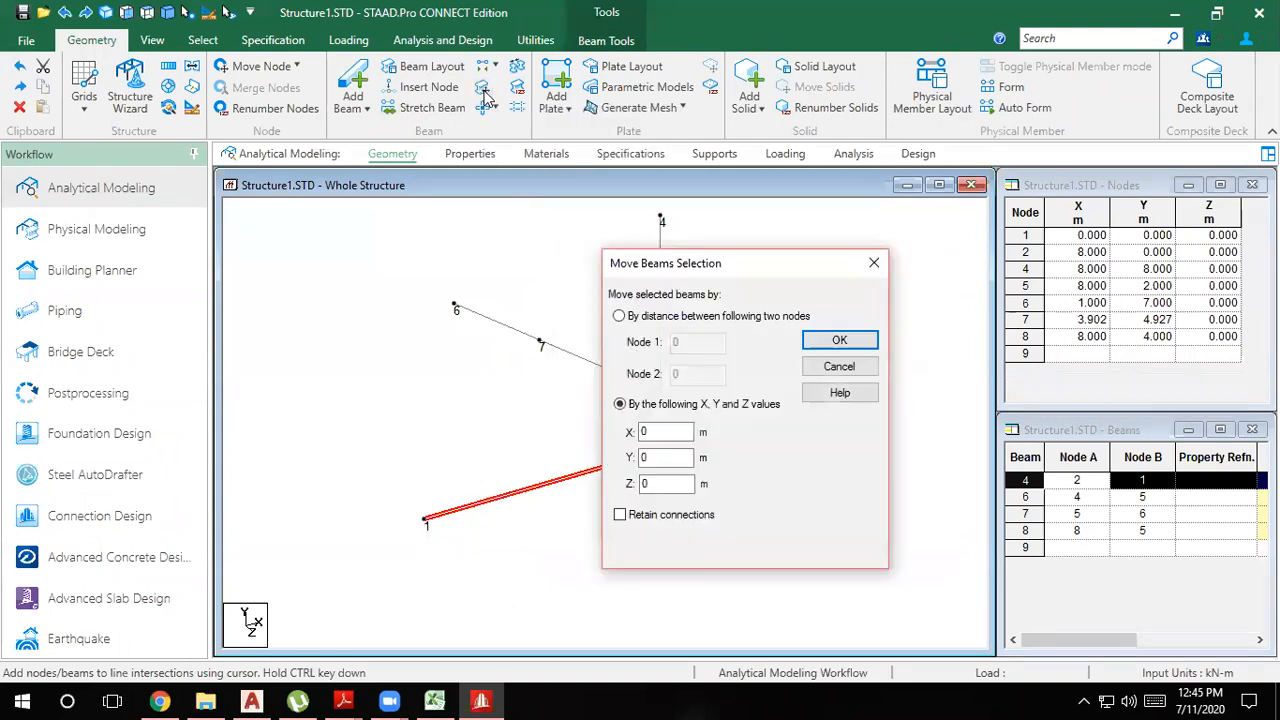
drag(718, 264, 948, 182)
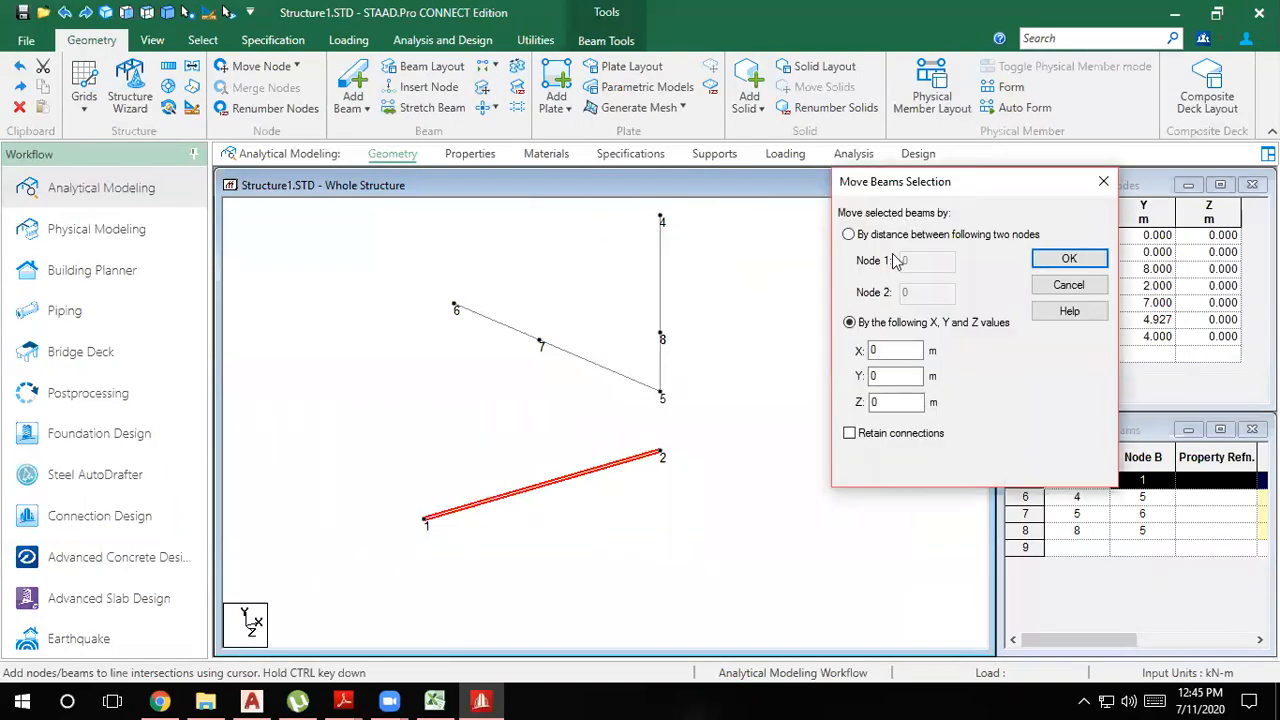
click(848, 238)
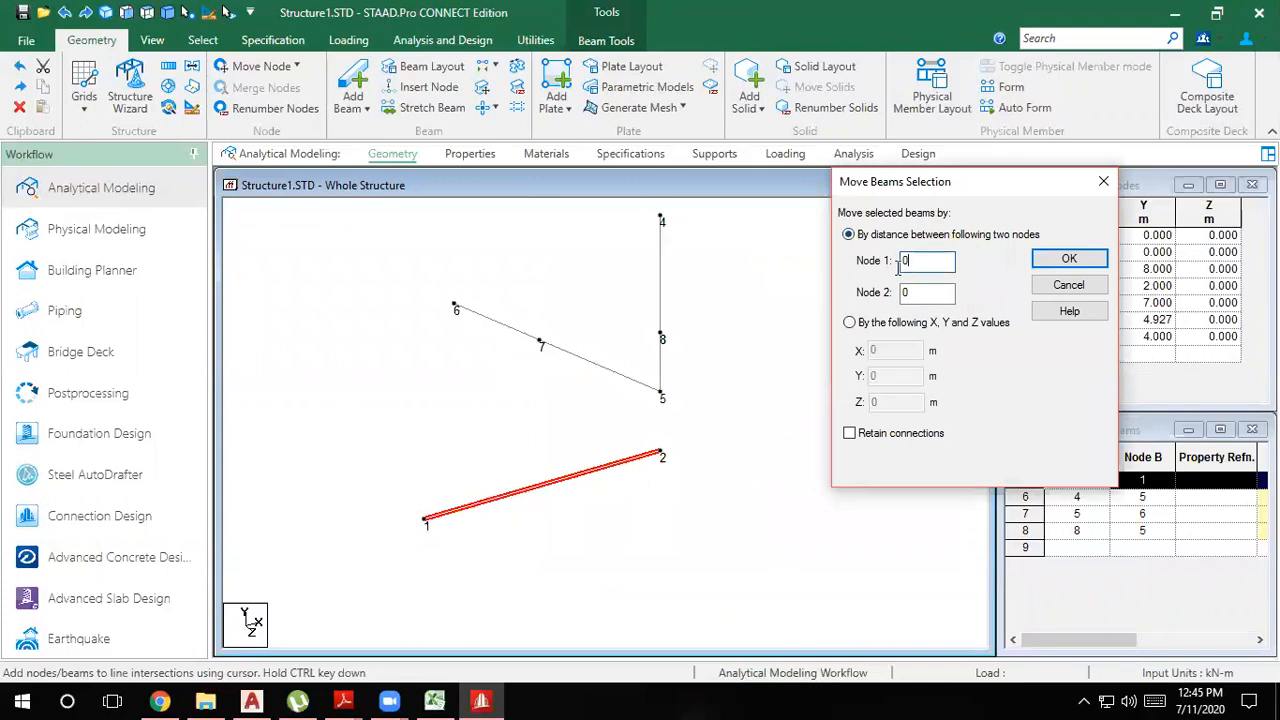
text(5)
key(Tab)
text(2)
click(1068, 259)
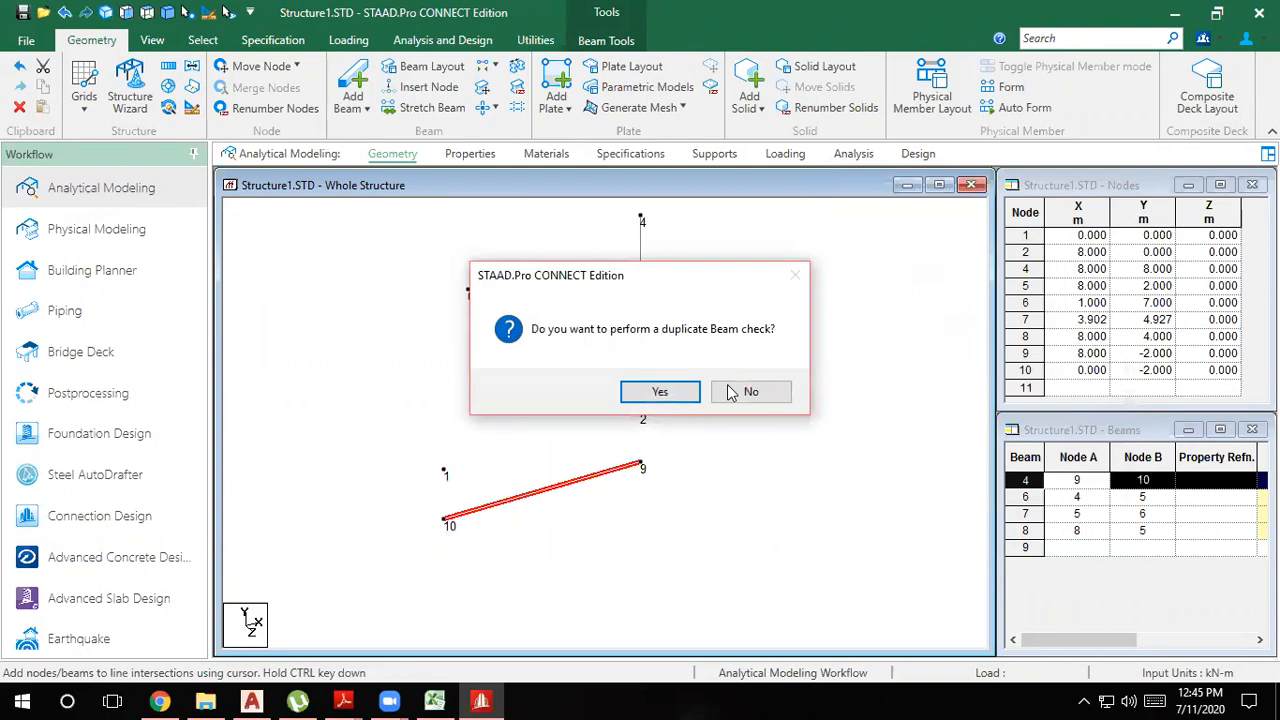
click(688, 393)
click(690, 401)
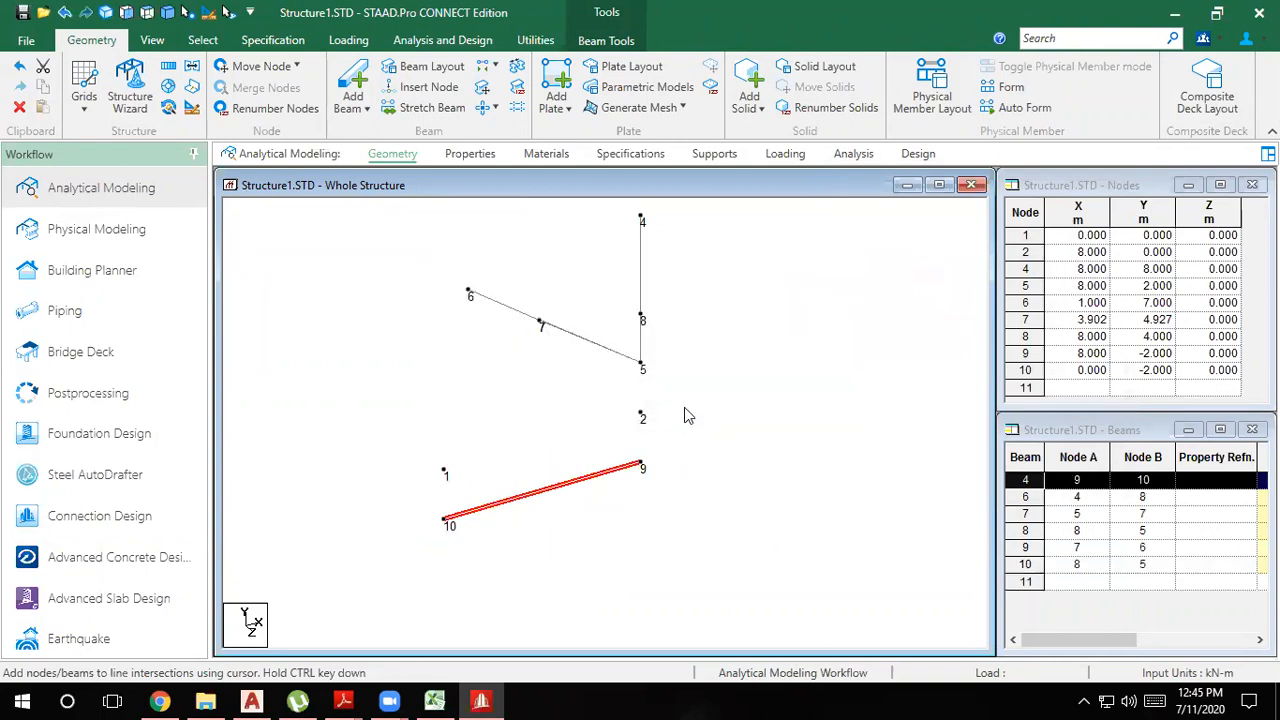